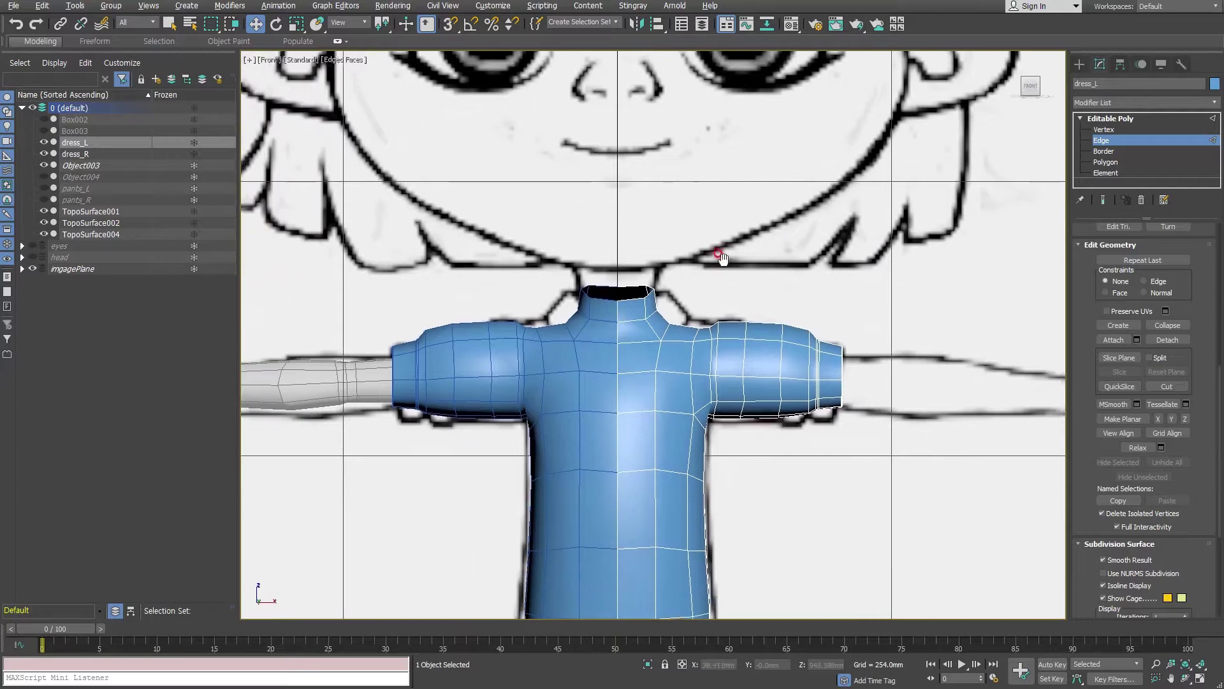
# - In Vertex mode, select the shirt's neck vertices and shift them slightly outward
pyautogui.press('1')
pyautogui.scroll(2, 613, 324)
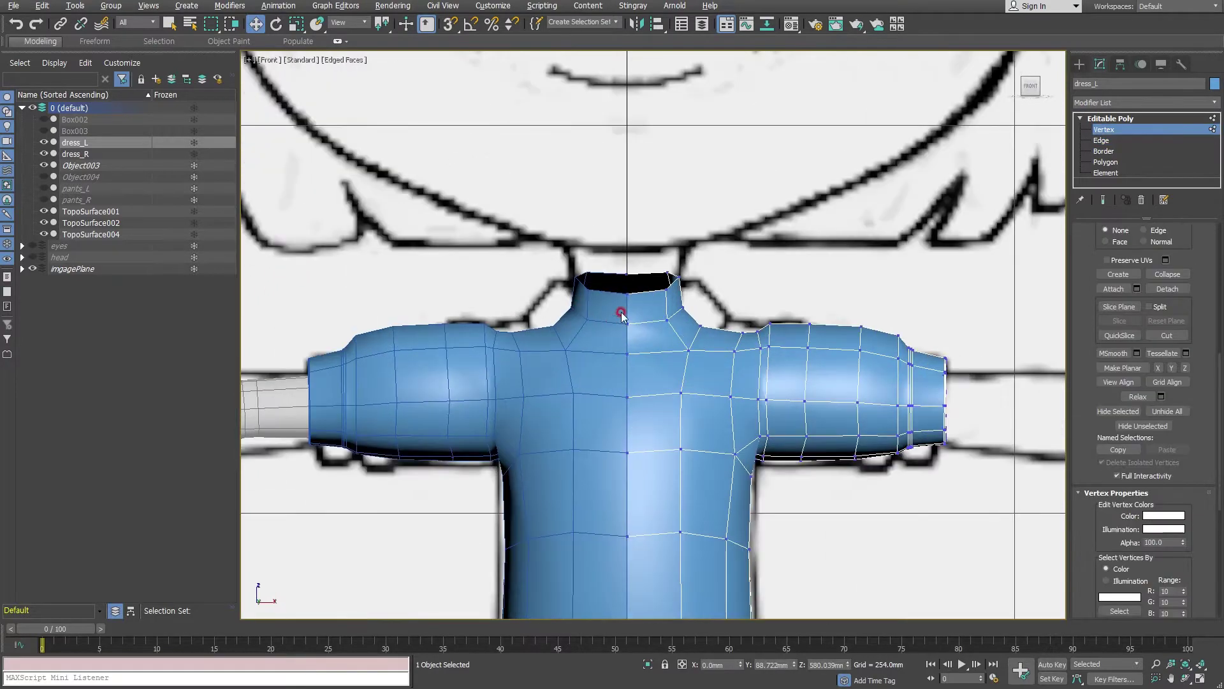
pyautogui.moveTo(715, 353); pyautogui.dragTo(745, 302)
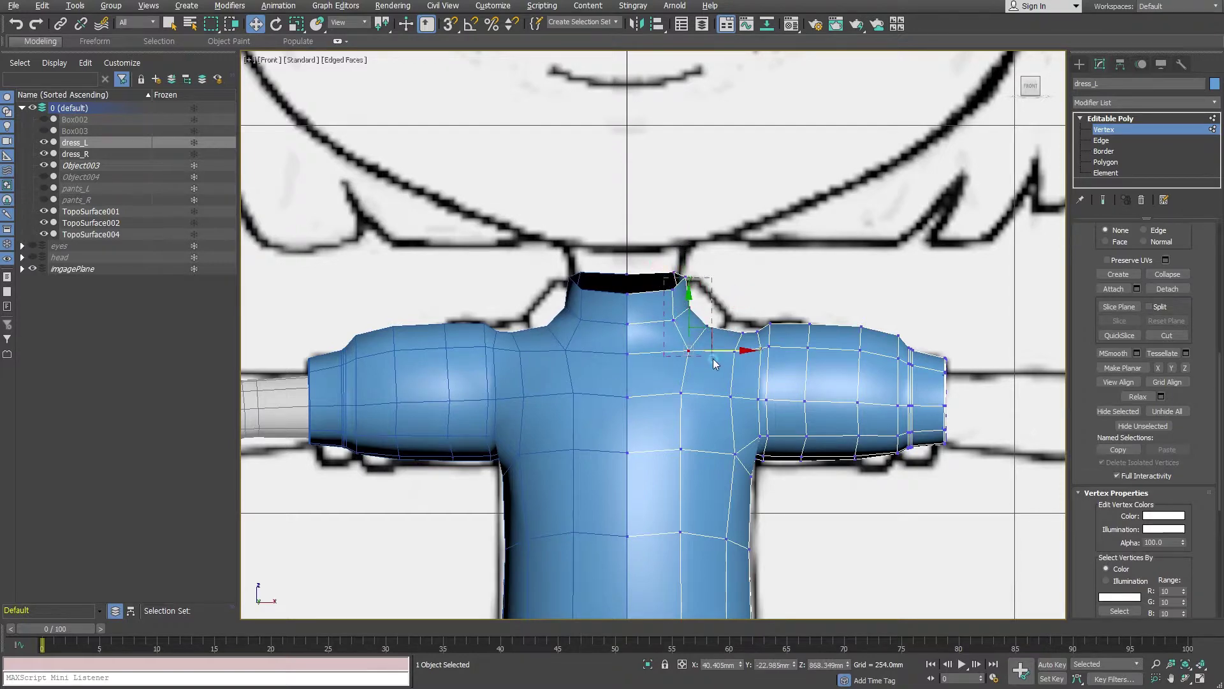
pyautogui.moveTo(715, 363); pyautogui.dragTo(715, 357)
pyautogui.moveTo(732, 313); pyautogui.dragTo(737, 314)
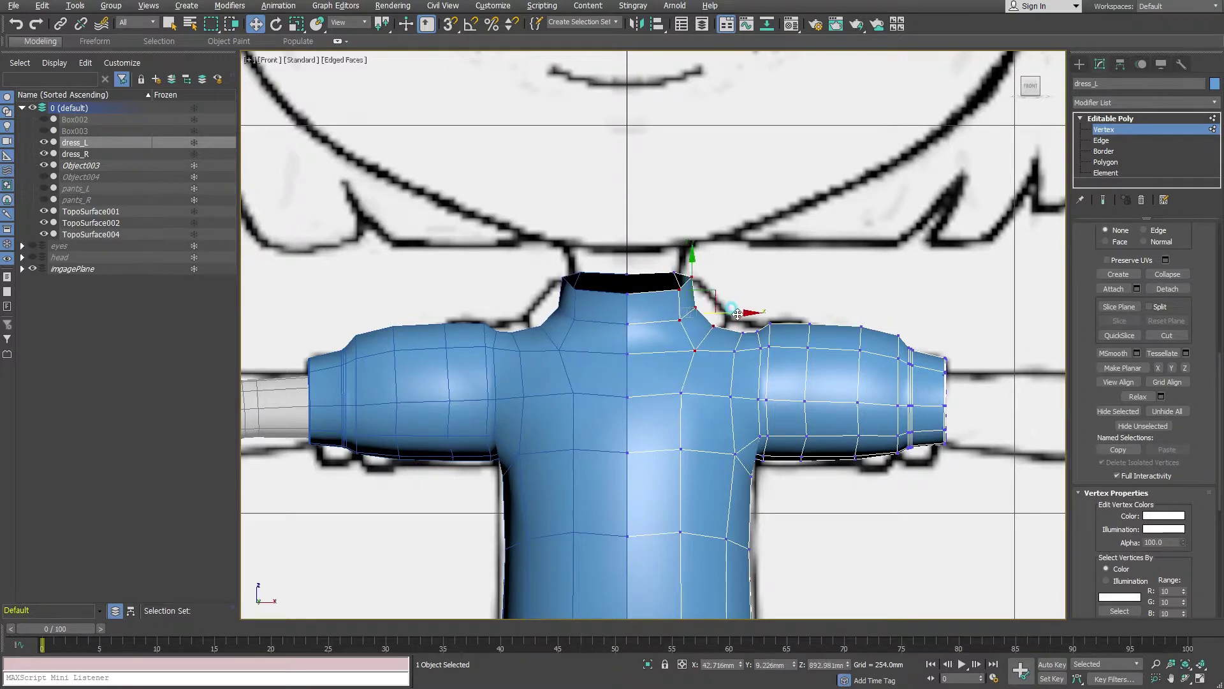
pyautogui.scroll(-5, 716, 276)
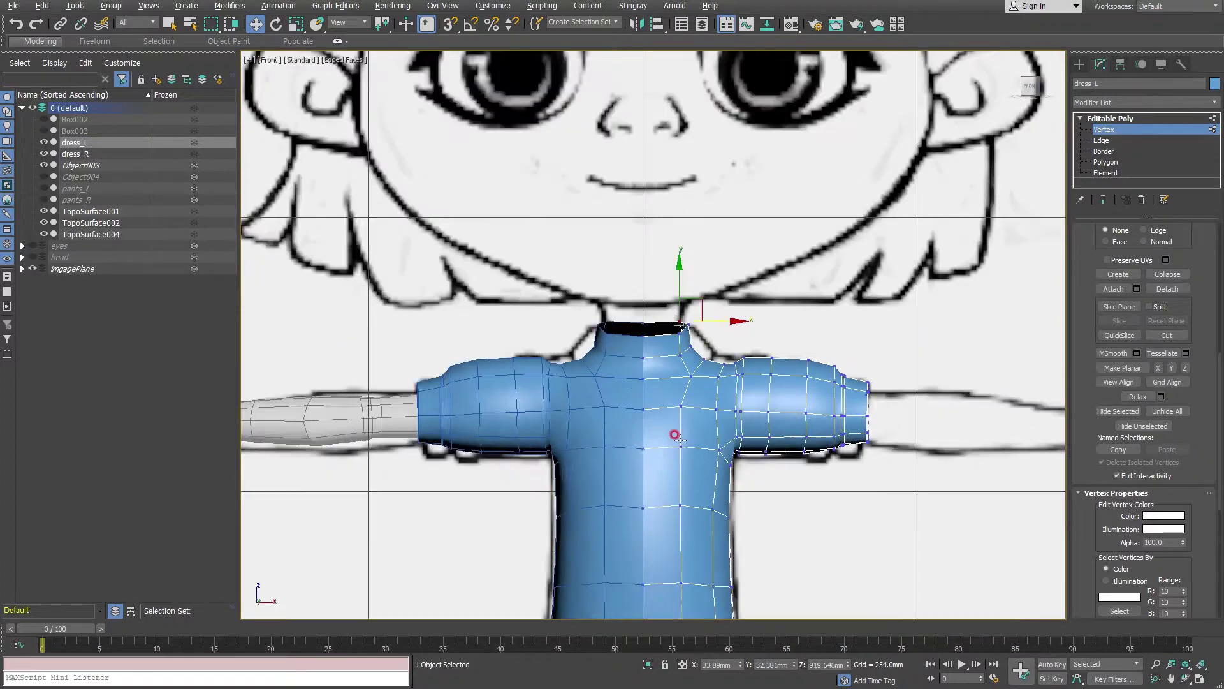
pyautogui.moveTo(670, 431)
pyautogui.mouseDown(button='middle')
pyautogui.moveTo(697, 354)
pyautogui.moveTo(696, 415)
pyautogui.mouseUp(button='middle')
pyautogui.scroll(5, 669, 328)
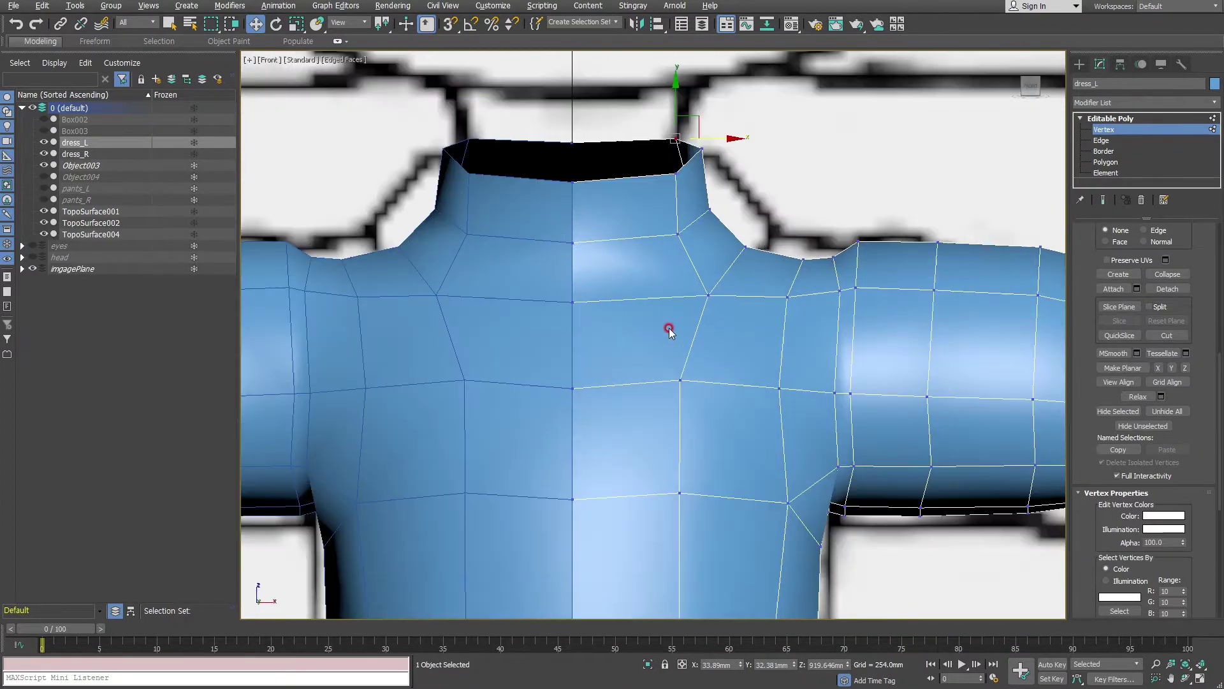
# - Pull the front collar vertices apart and down to cut a V-notch to the chest
pyautogui.click(576, 303)
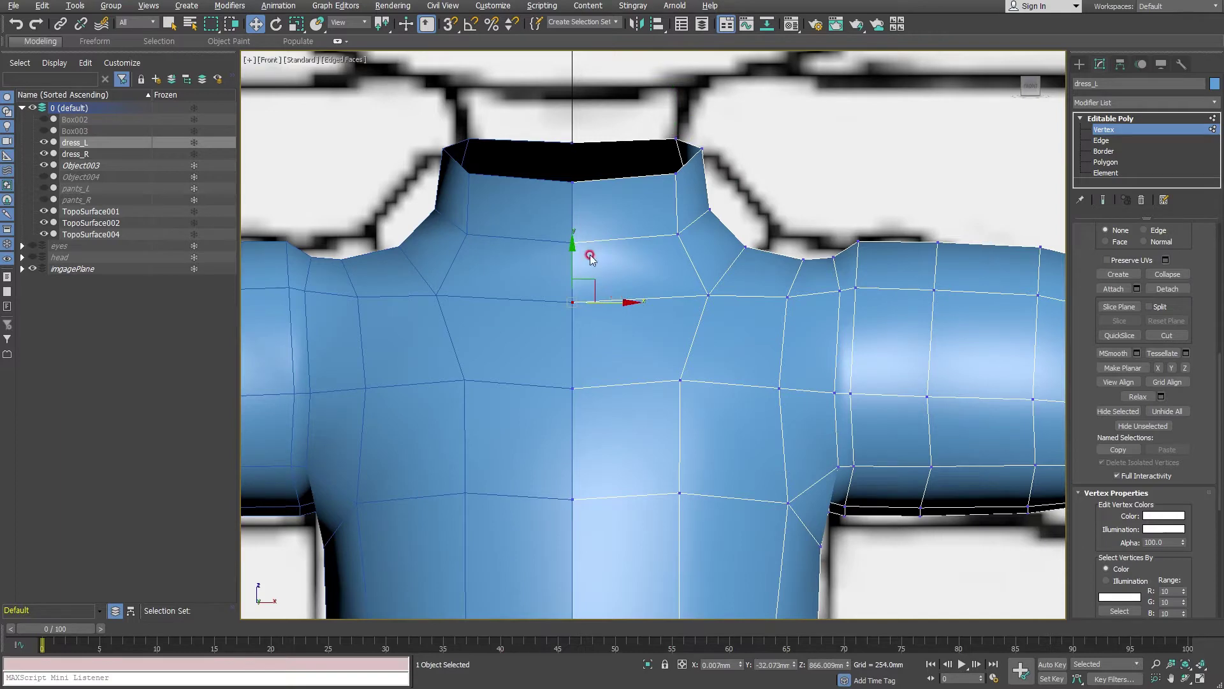
pyautogui.click(572, 190)
pyautogui.moveTo(573, 190); pyautogui.dragTo(601, 189)
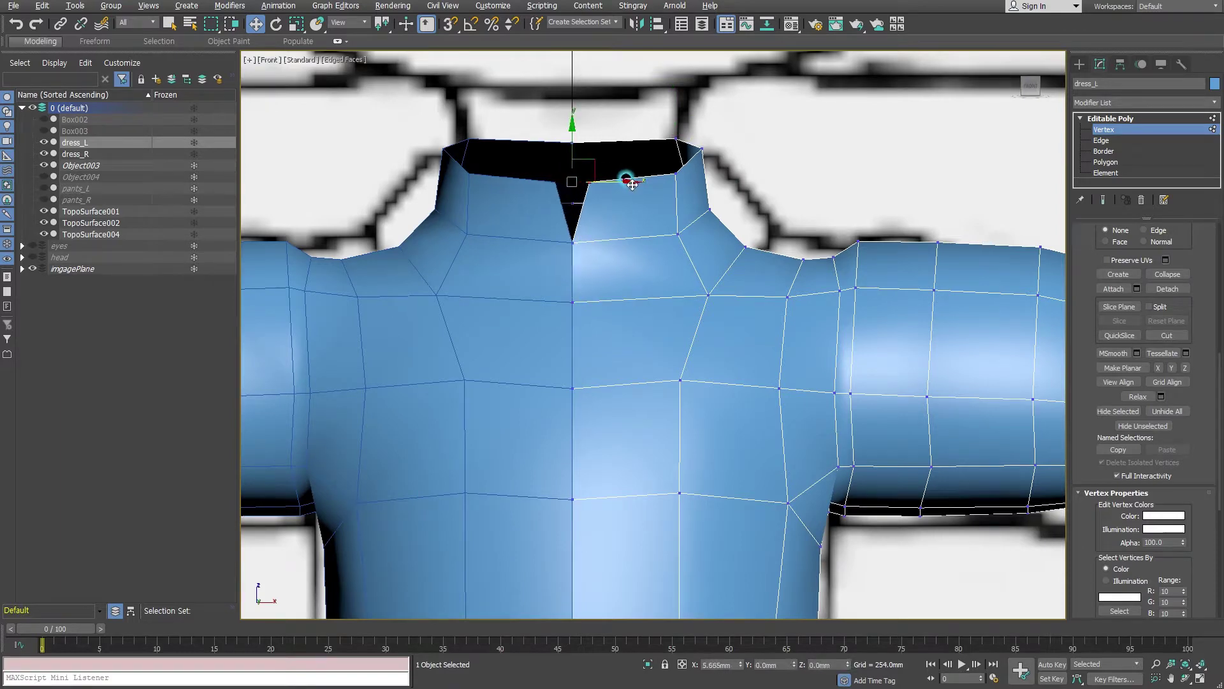
pyautogui.click(572, 242)
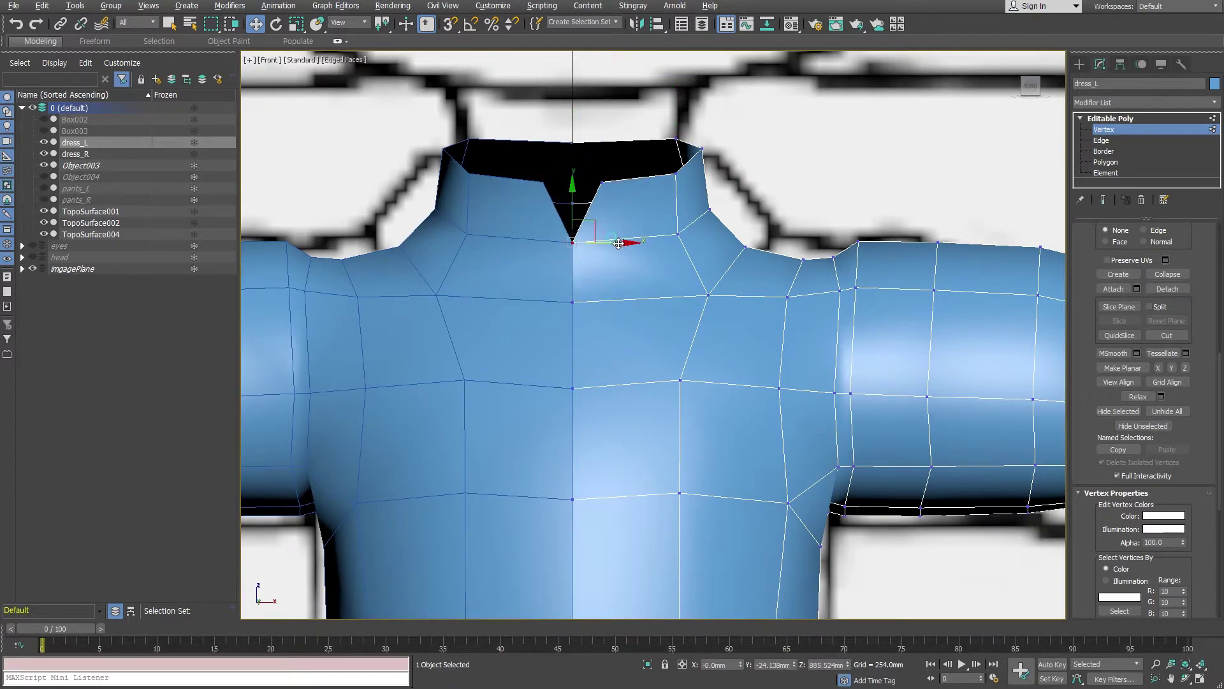
pyautogui.moveTo(619, 243); pyautogui.dragTo(657, 251)
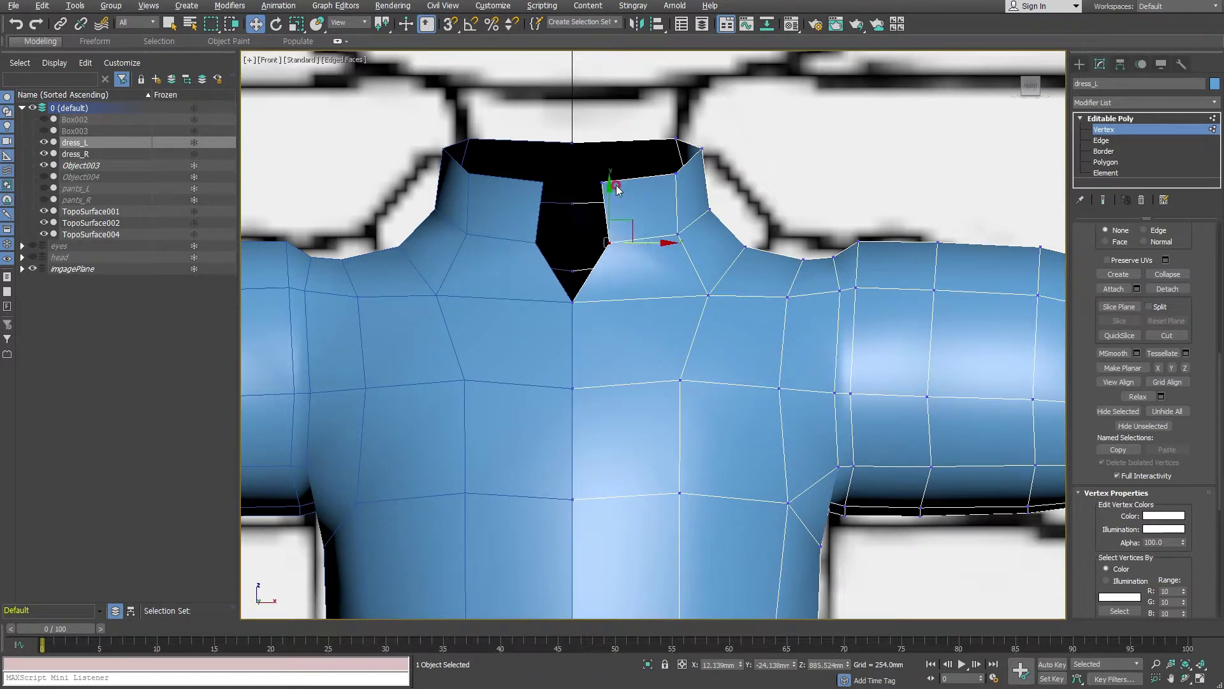
pyautogui.click(596, 178)
pyautogui.moveTo(631, 183); pyautogui.dragTo(648, 186)
pyautogui.hotkey('alt', 'w')
# - Maximize Perspective and select the collar's top edge loop on the shirt's right half
pyautogui.rightClick(872, 517)
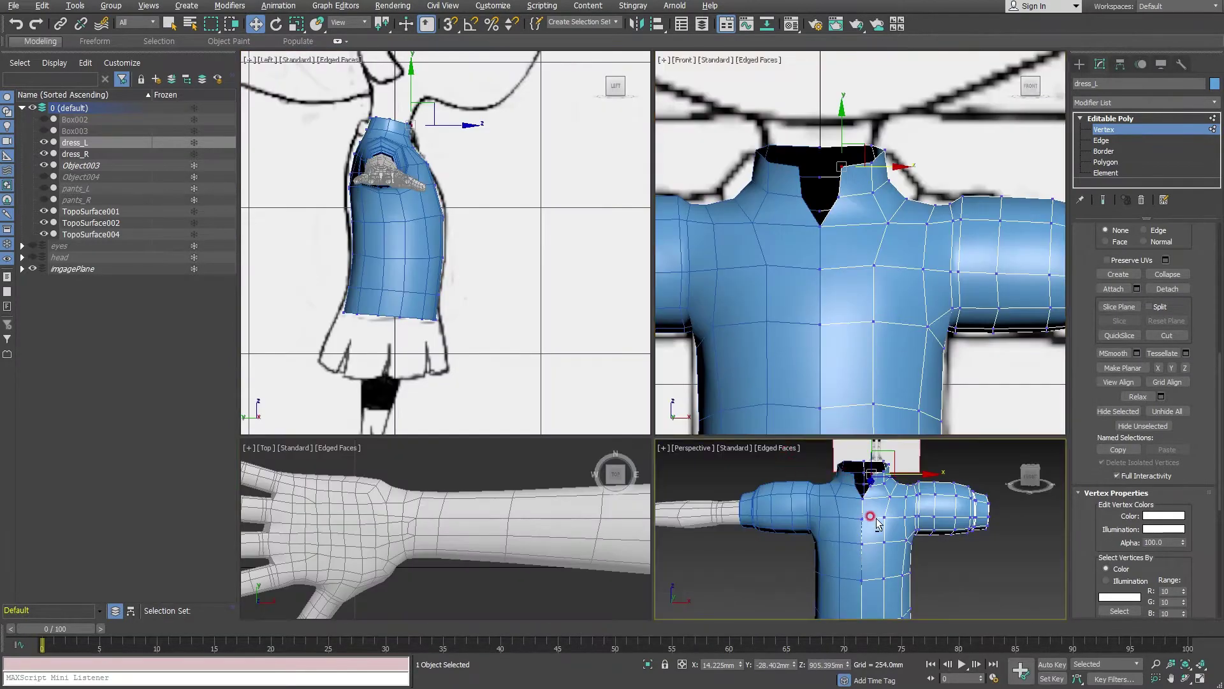
pyautogui.hotkey('alt', 'w')
pyautogui.click(1107, 162)
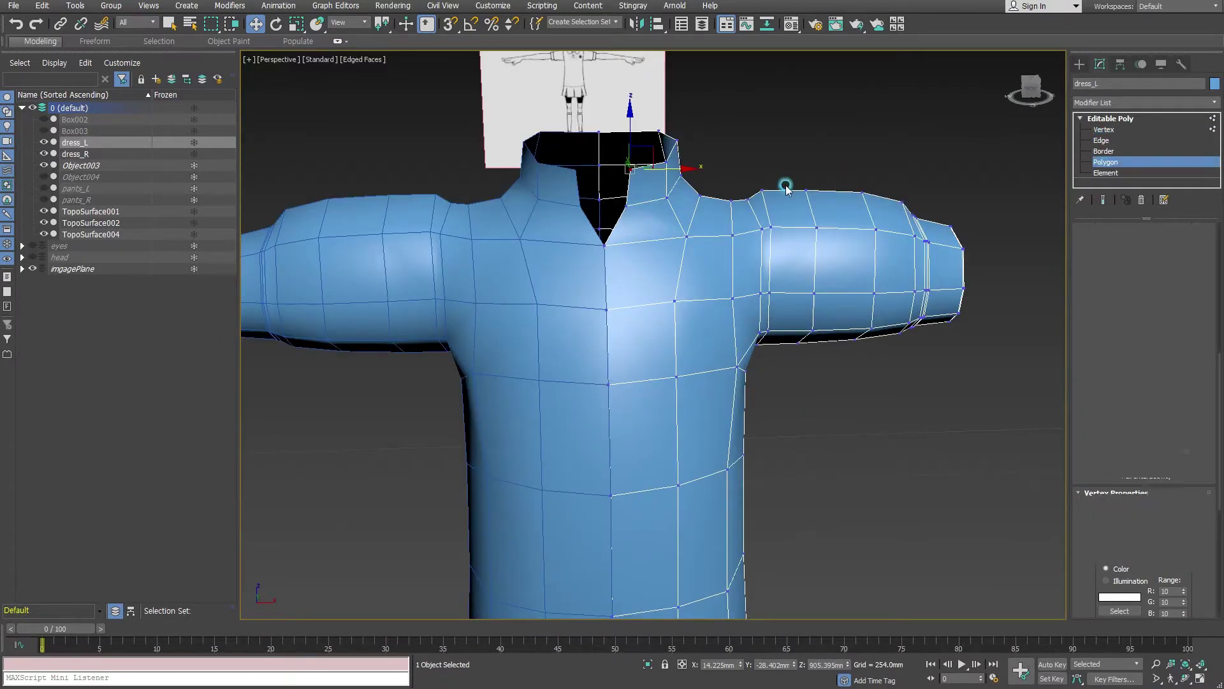
pyautogui.hotkey('ctrl', 'a')
pyautogui.moveTo(784, 187); pyautogui.dragTo(784, 293, button='middle')
pyautogui.click(1097, 142)
pyautogui.keyDown('alt'); pyautogui.moveTo(637, 299); pyautogui.dragTo(662, 299, button='middle'); pyautogui.keyUp('alt')
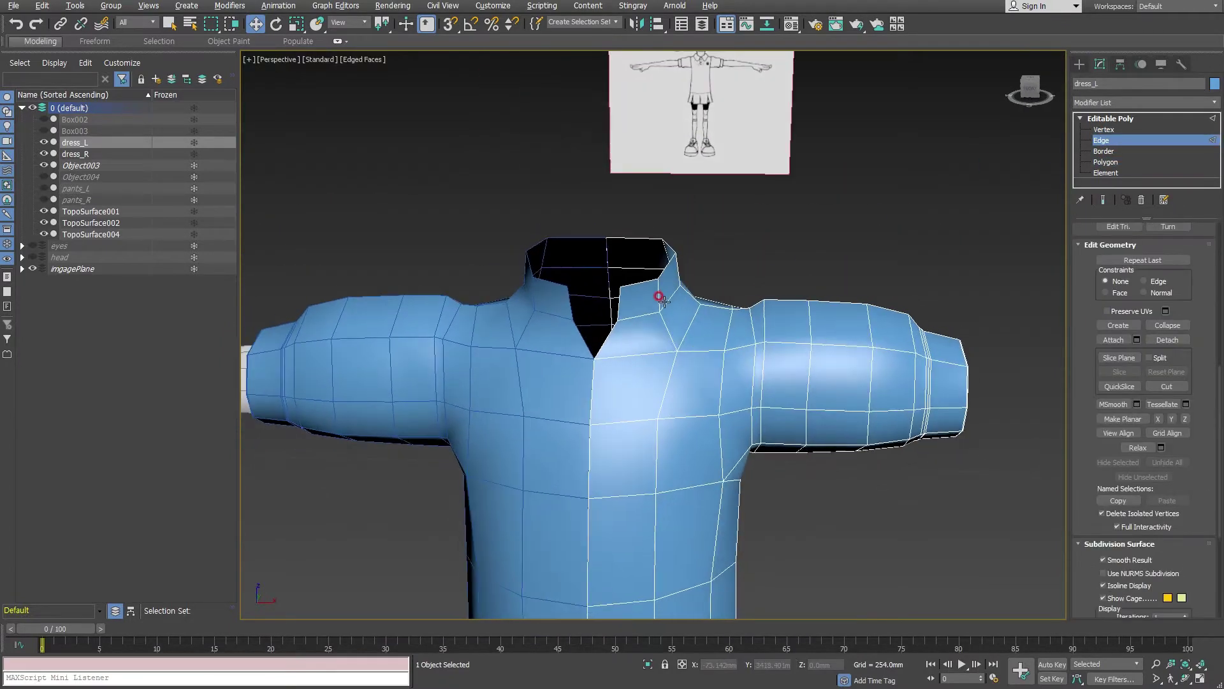
pyautogui.click(636, 277)
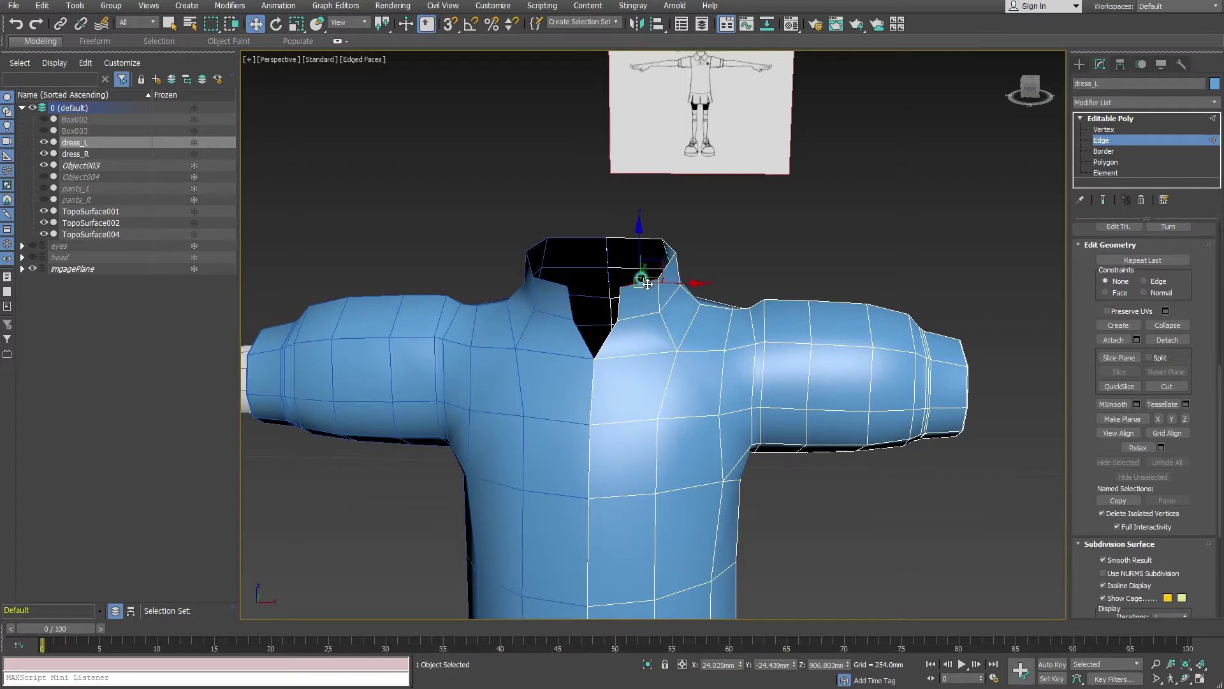
# - Raise the collar's top rim slightly and enlarge it a little
pyautogui.scroll(2, 640, 206)
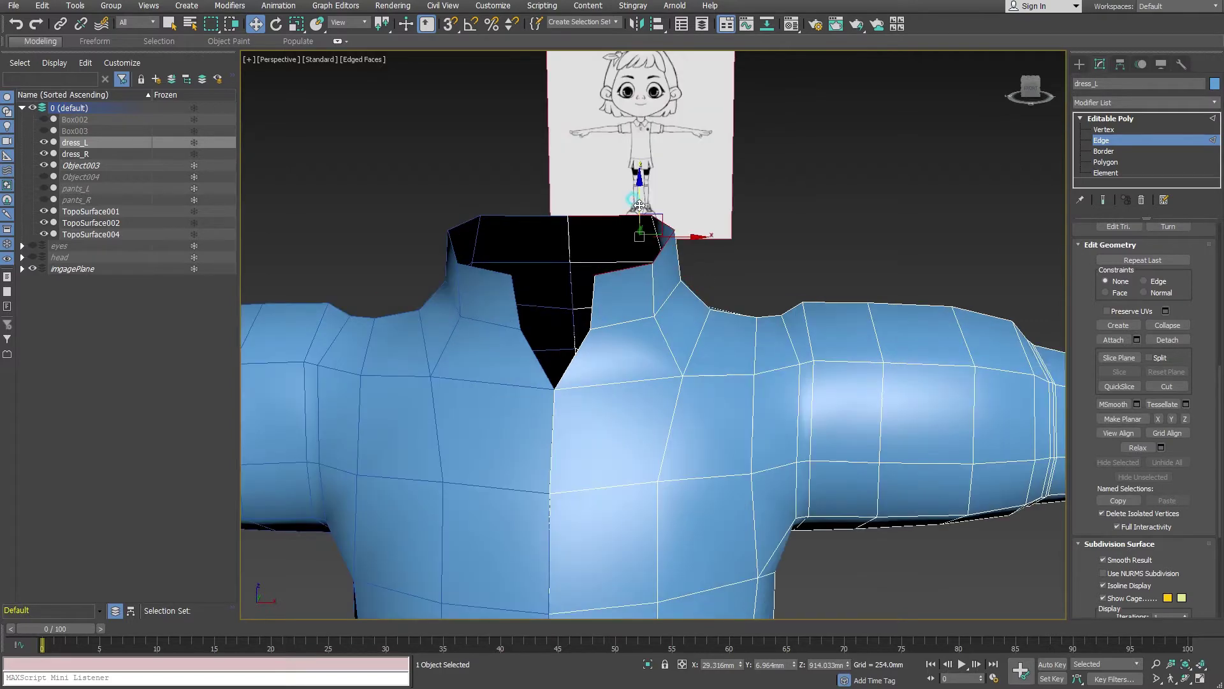
pyautogui.moveTo(639, 206); pyautogui.dragTo(640, 198)
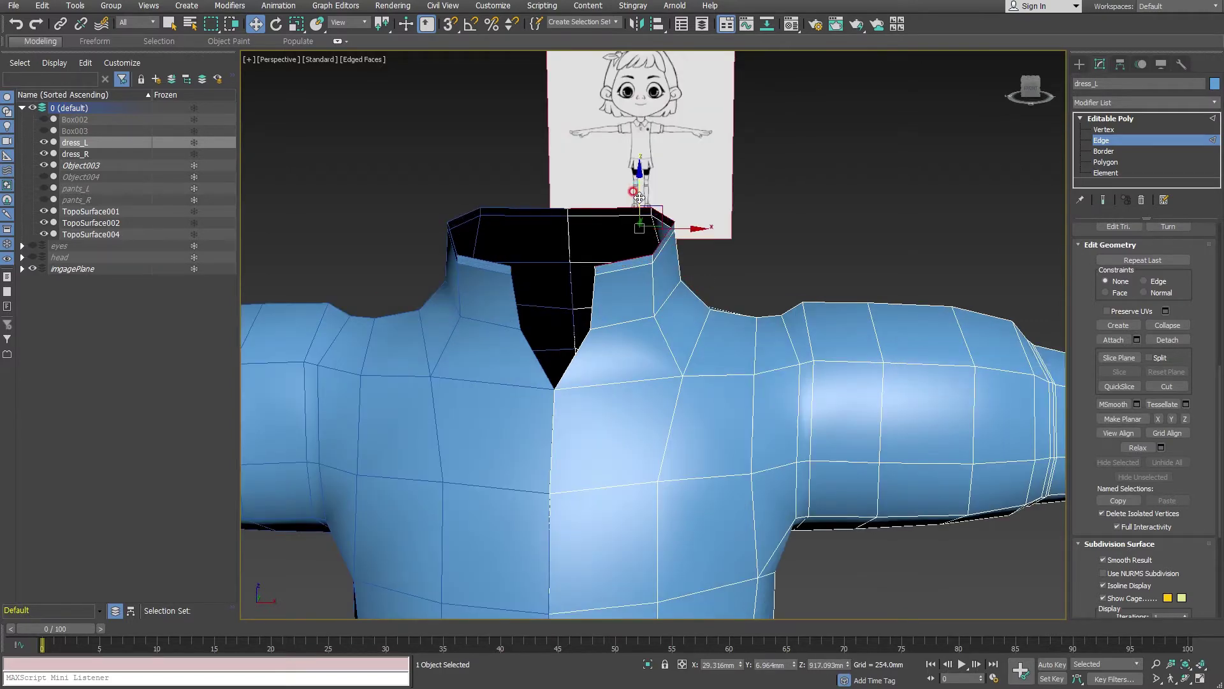
pyautogui.press('r')
pyautogui.keyDown('alt'); pyautogui.moveTo(639, 198); pyautogui.dragTo(623, 239, button='middle'); pyautogui.keyUp('alt')
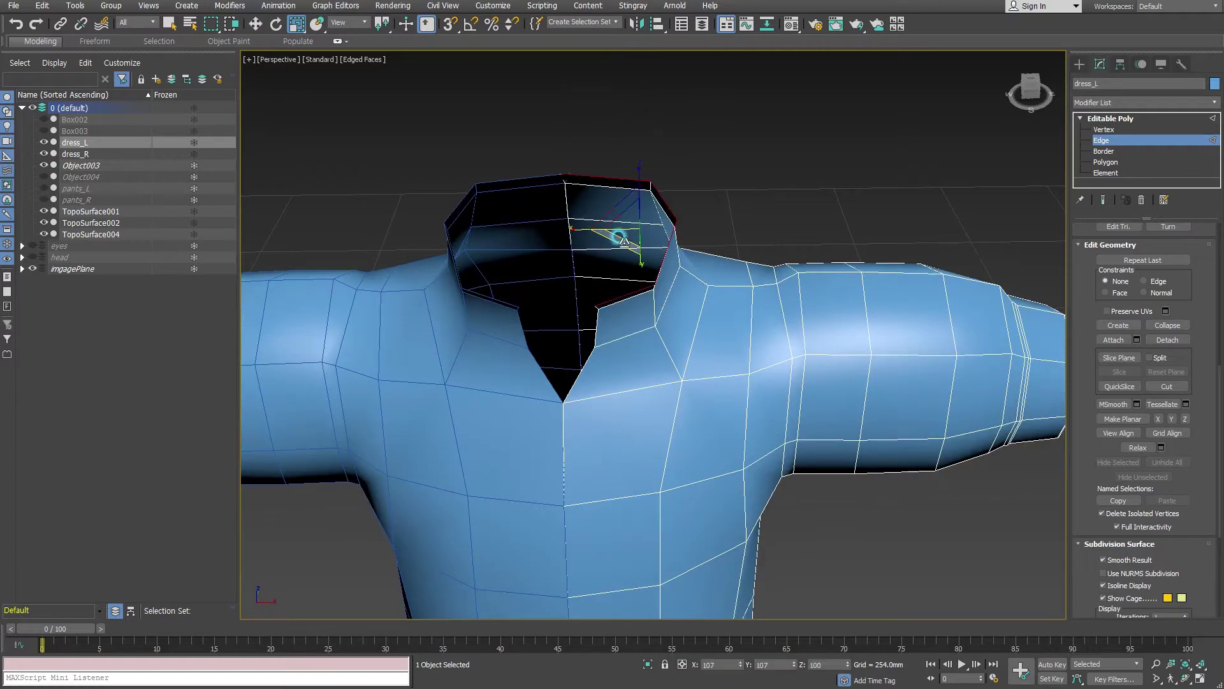
pyautogui.moveTo(624, 240); pyautogui.dragTo(622, 241)
pyautogui.keyDown('alt'); pyautogui.moveTo(643, 275); pyautogui.dragTo(587, 233, button='middle'); pyautogui.keyUp('alt')
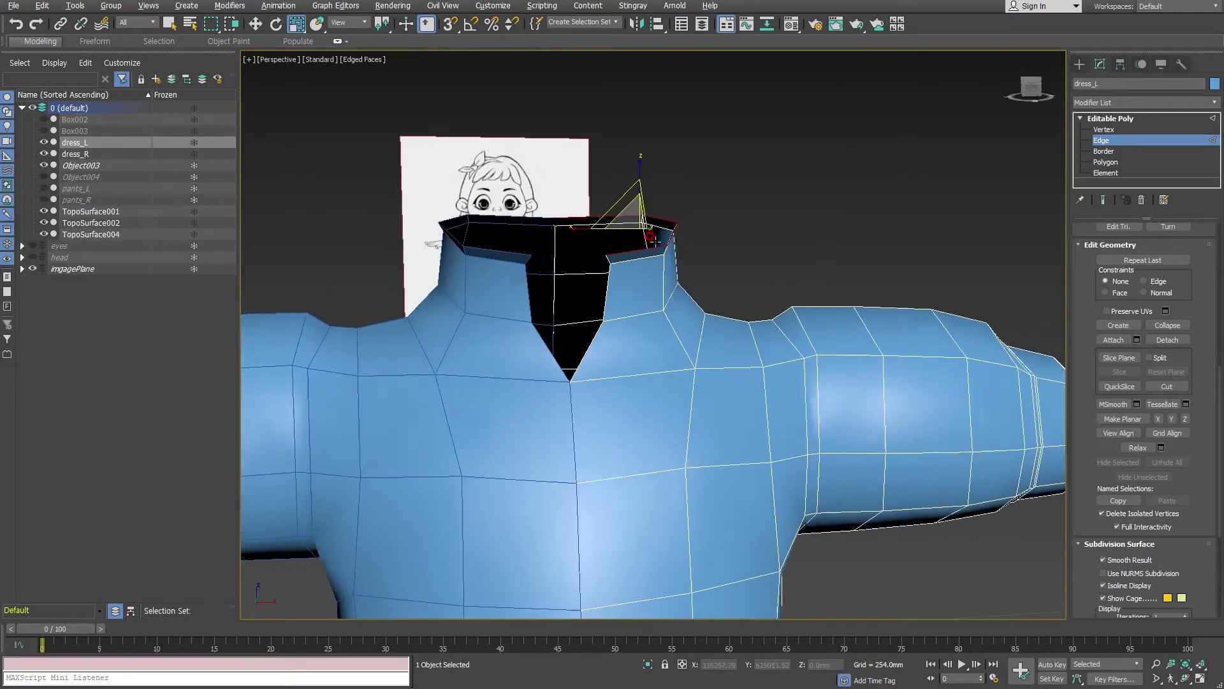
# - Flare the collar rim outward to about 127% in X and Y
pyautogui.press('w')
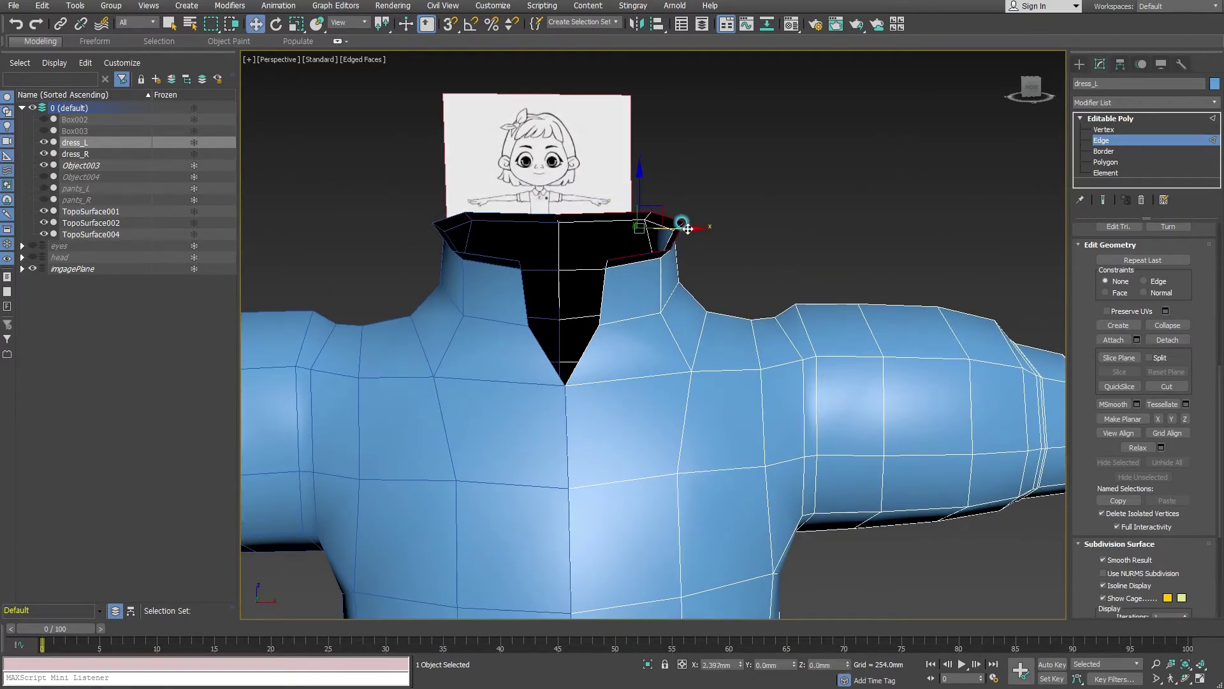
pyautogui.moveTo(686, 228)
pyautogui.keyDown('alt'); pyautogui.mouseDown(button='middle')
pyautogui.moveTo(674, 264)
pyautogui.moveTo(637, 259)
pyautogui.moveTo(644, 303)
pyautogui.moveTo(787, 287)
pyautogui.moveTo(774, 306)
pyautogui.mouseUp(button='middle'); pyautogui.keyUp('alt')
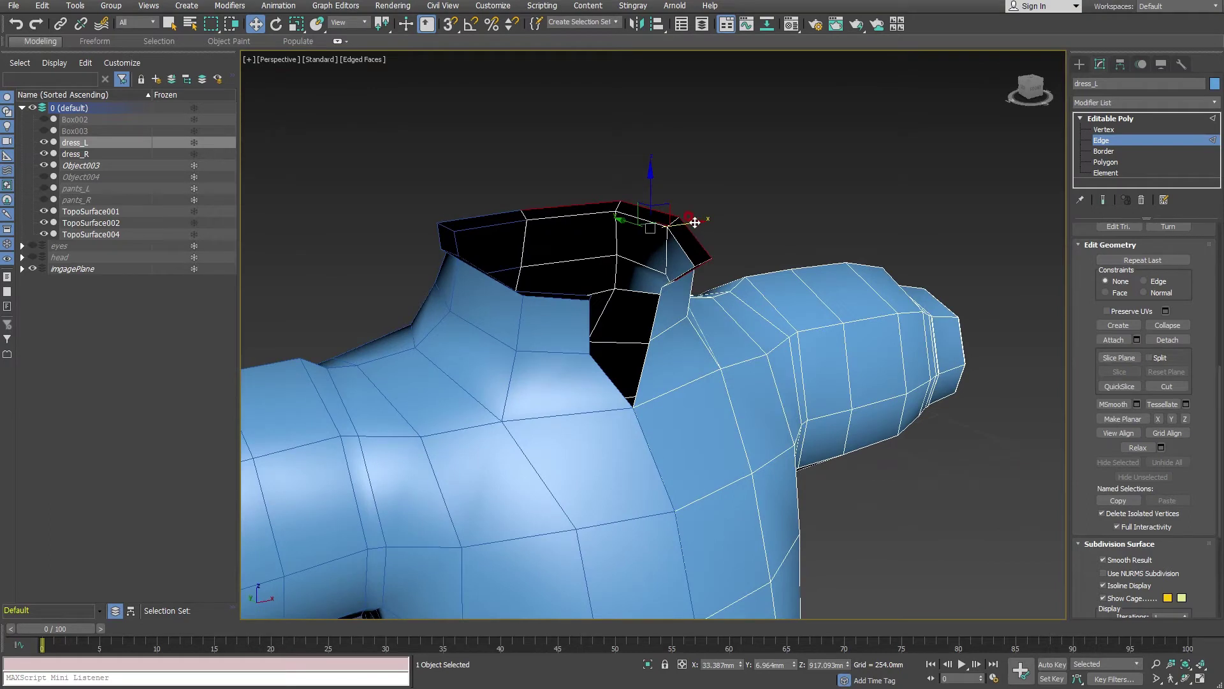
pyautogui.moveTo(693, 222); pyautogui.dragTo(703, 219)
pyautogui.hotkey('ctrl', 'z')
pyautogui.press('r')
pyautogui.moveTo(649, 236); pyautogui.dragTo(656, 239)
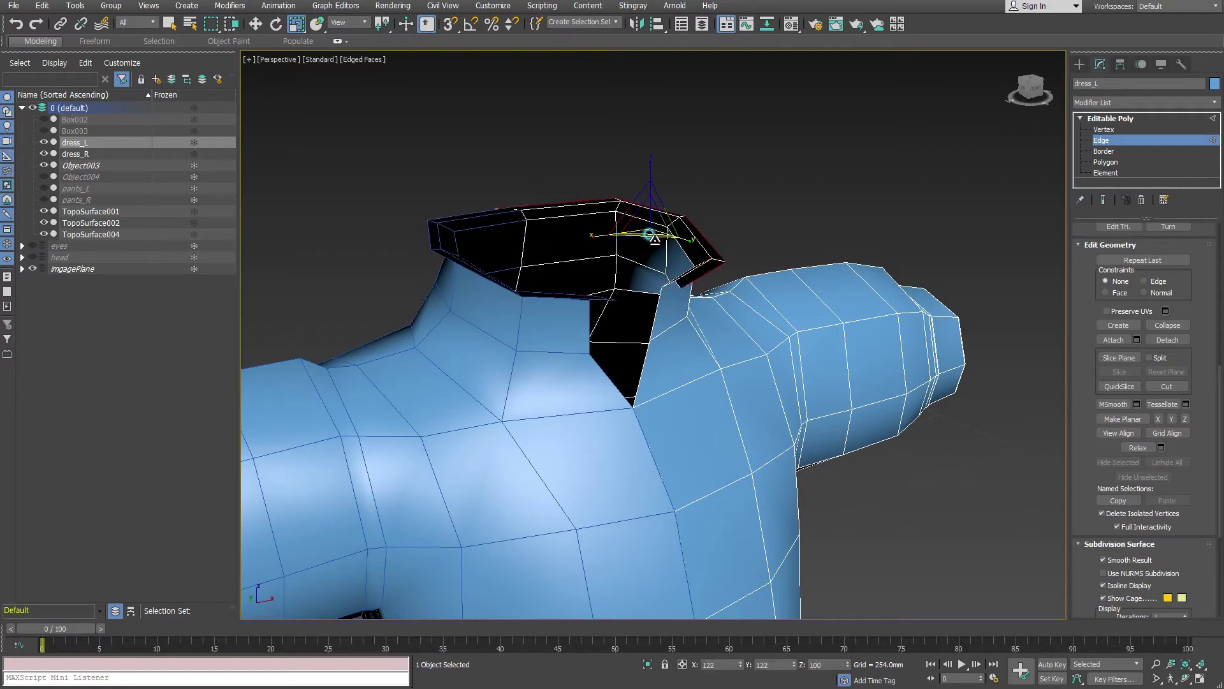
pyautogui.moveTo(655, 239)
pyautogui.keyDown('alt'); pyautogui.mouseDown(button='middle')
pyautogui.moveTo(647, 245)
pyautogui.moveTo(925, 141)
pyautogui.mouseUp(button='middle'); pyautogui.keyUp('alt')
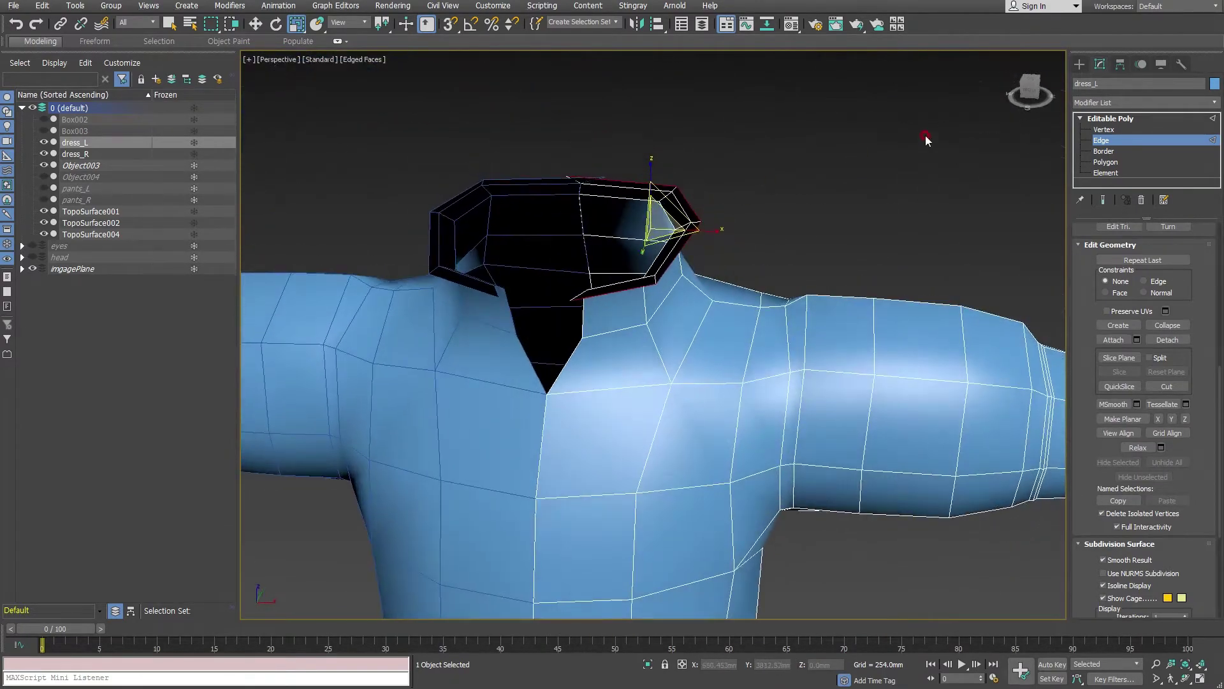
# - In Vertex mode, select a lower collar vertex and lower it slightly in the four-view layout
pyautogui.click(1095, 129)
pyautogui.keyDown('alt'); pyautogui.moveTo(533, 170); pyautogui.dragTo(545, 128, button='middle'); pyautogui.keyUp('alt')
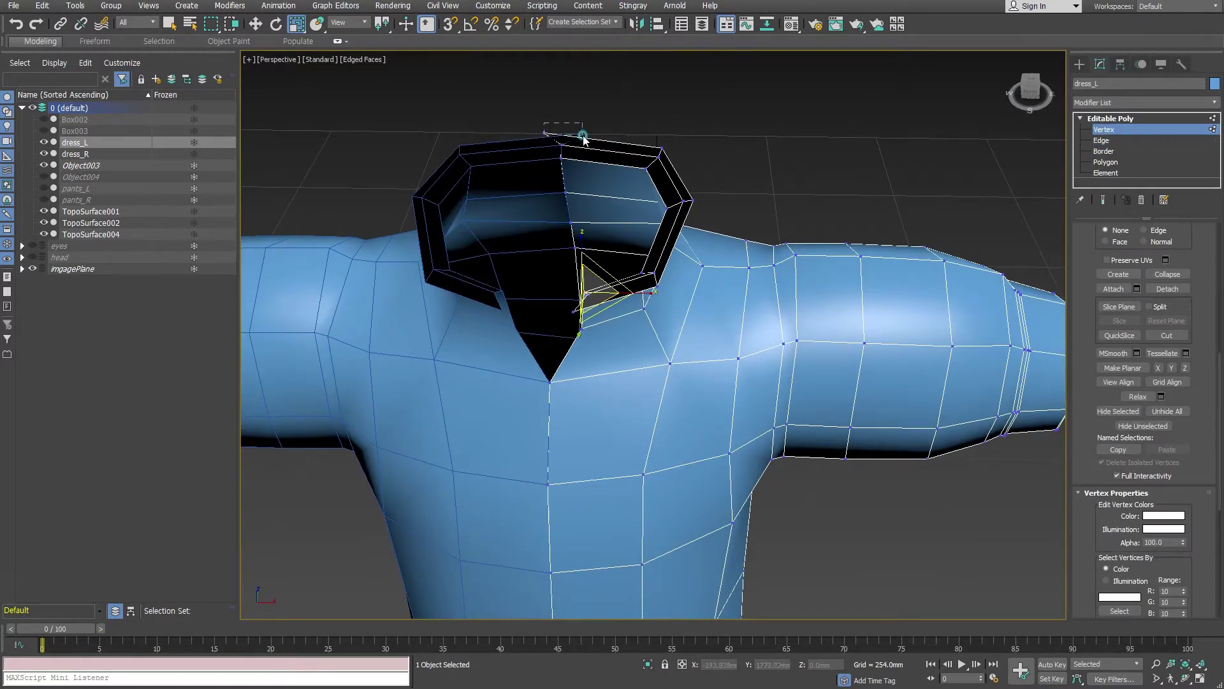
pyautogui.moveTo(543, 123); pyautogui.dragTo(583, 135)
pyautogui.press('w')
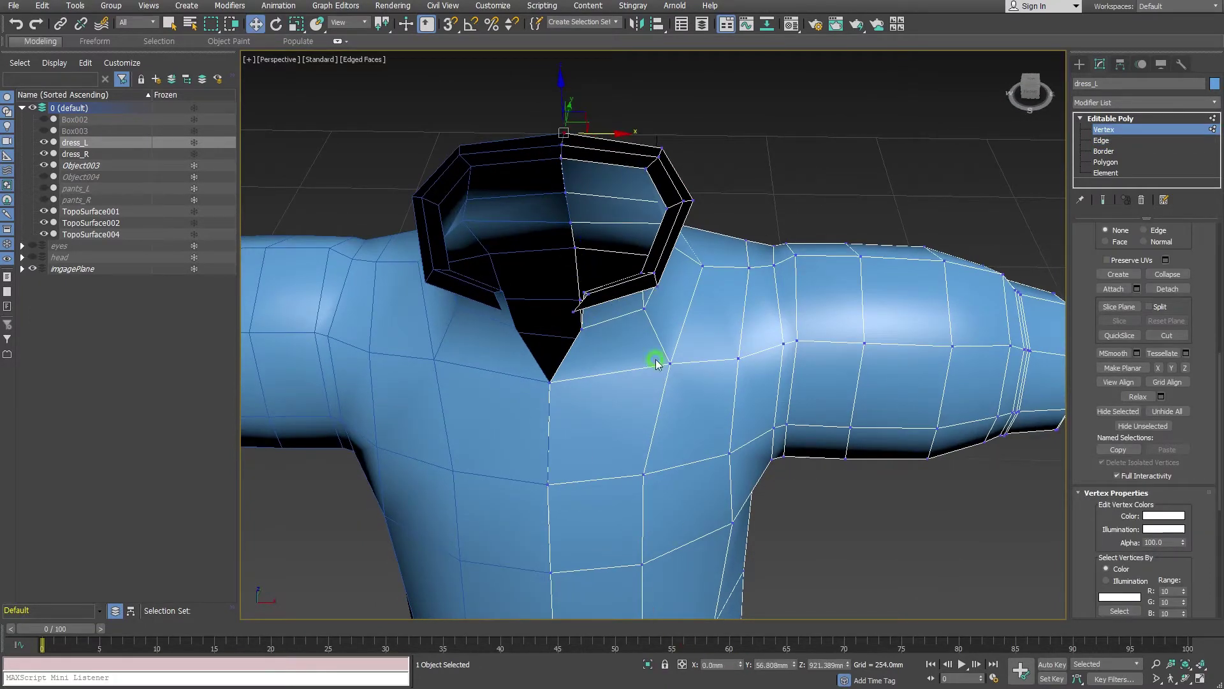
pyautogui.click(578, 350)
pyautogui.moveTo(629, 320)
pyautogui.keyDown('alt'); pyautogui.mouseDown(button='middle')
pyautogui.moveTo(600, 332)
pyautogui.moveTo(637, 395)
pyautogui.mouseUp(button='middle'); pyautogui.keyUp('alt')
pyautogui.hotkey('alt', 'w')
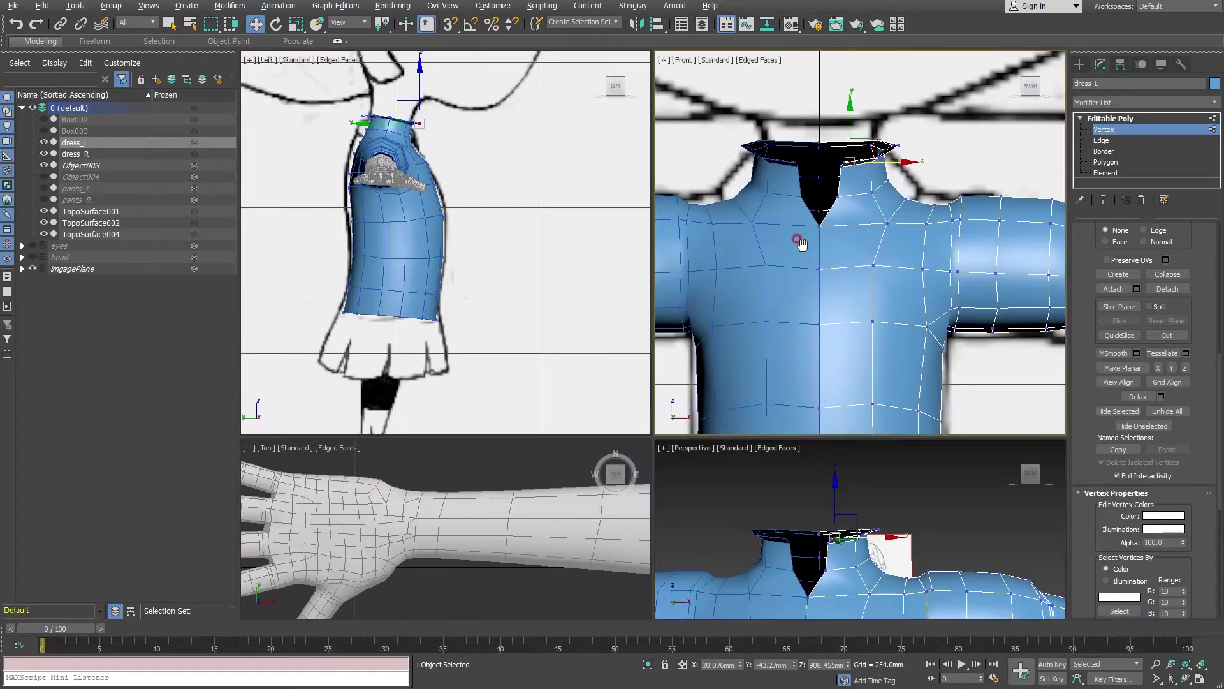
pyautogui.scroll(5, 846, 199)
pyautogui.moveTo(839, 162); pyautogui.dragTo(842, 184)
# - Nudge the front-centre collar vertex; trial-lower several rim vertices, then undo it
pyautogui.click(932, 164)
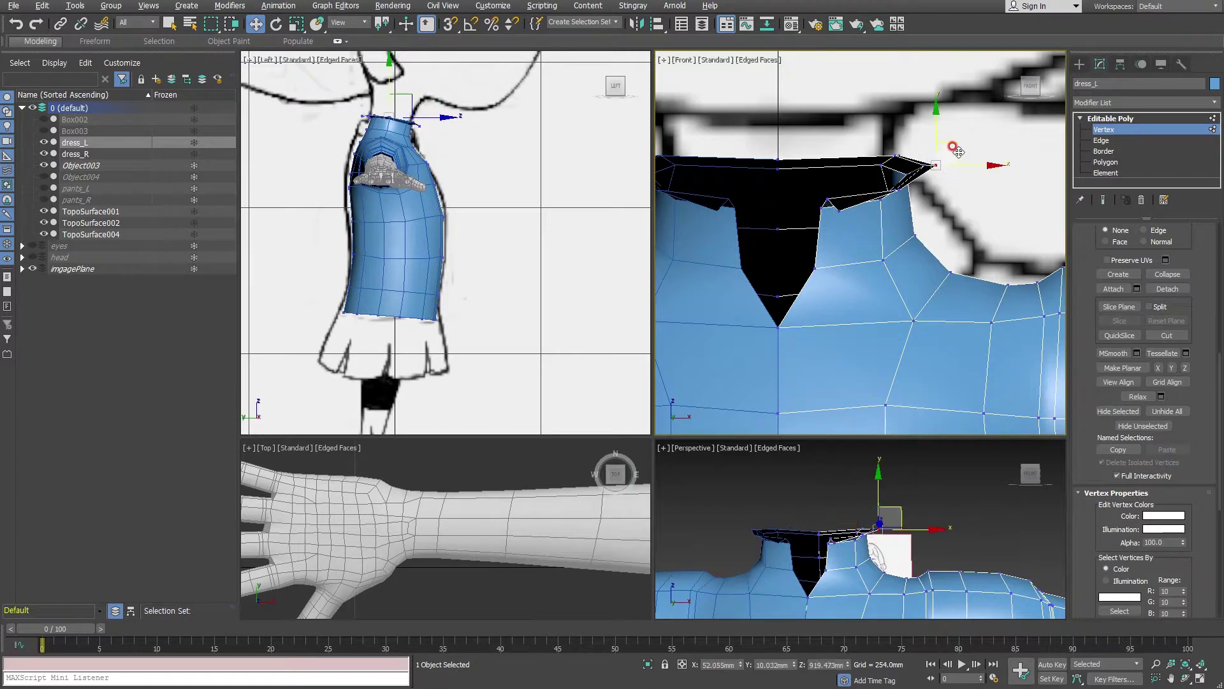
pyautogui.scroll(5, 467, 258)
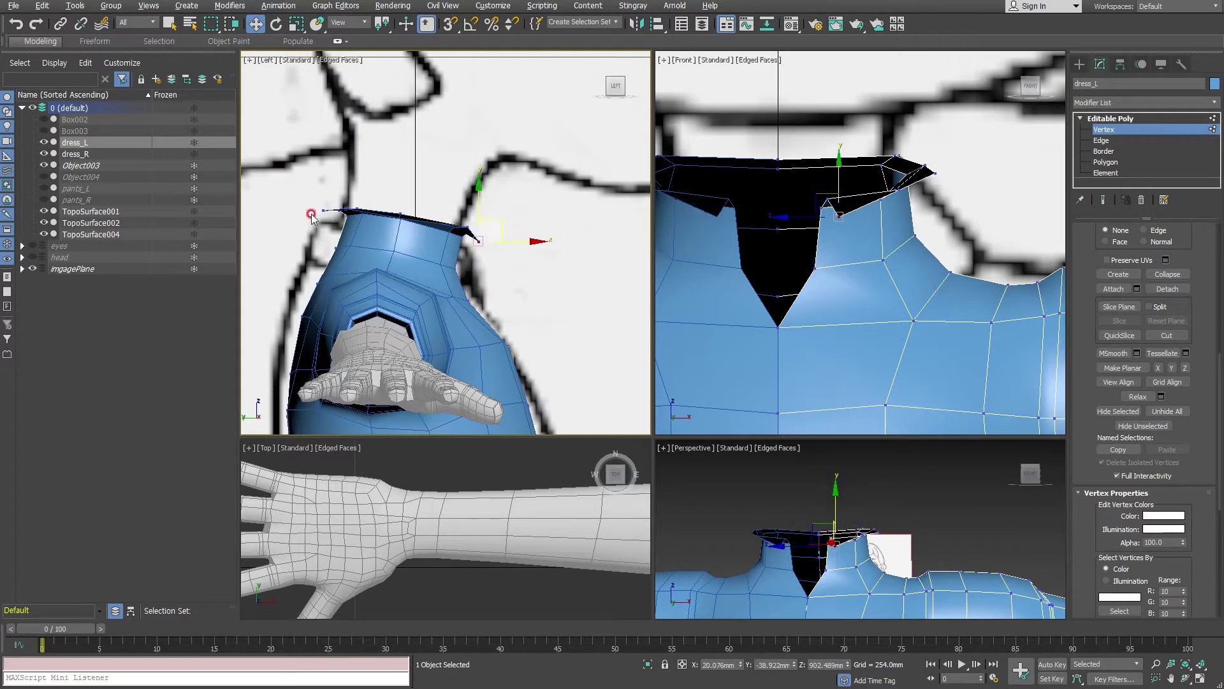
pyautogui.click(323, 211)
pyautogui.moveTo(345, 198); pyautogui.dragTo(334, 197)
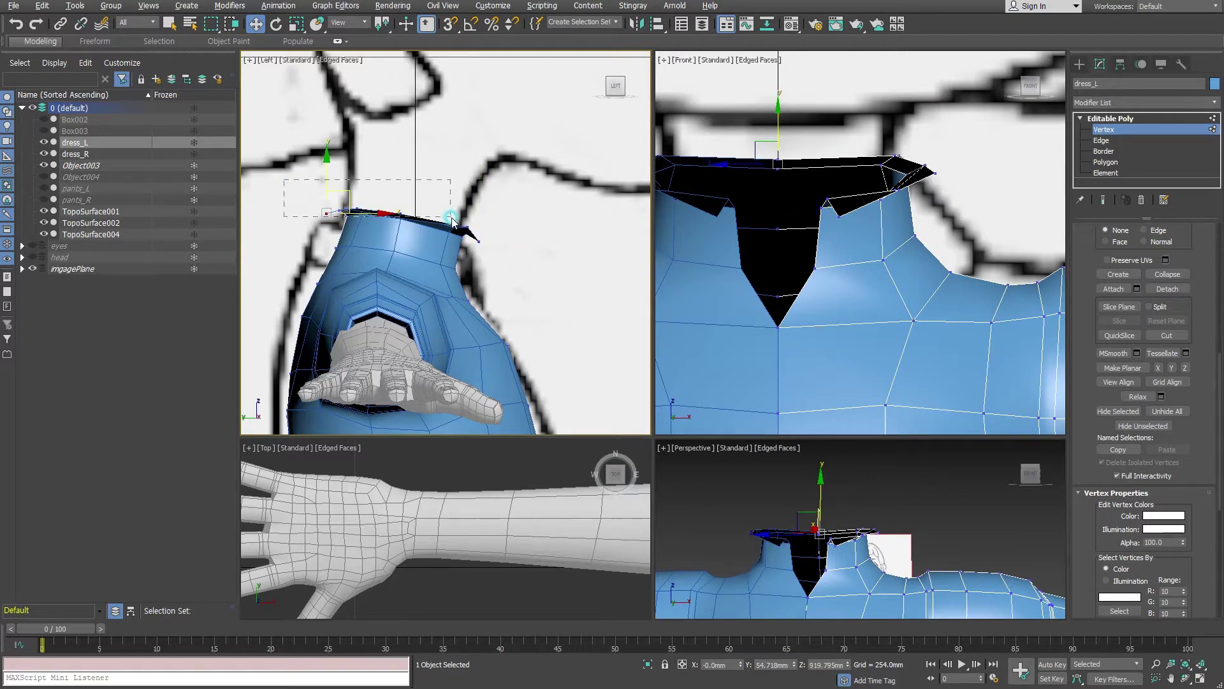
pyautogui.moveTo(486, 249); pyautogui.dragTo(454, 220)
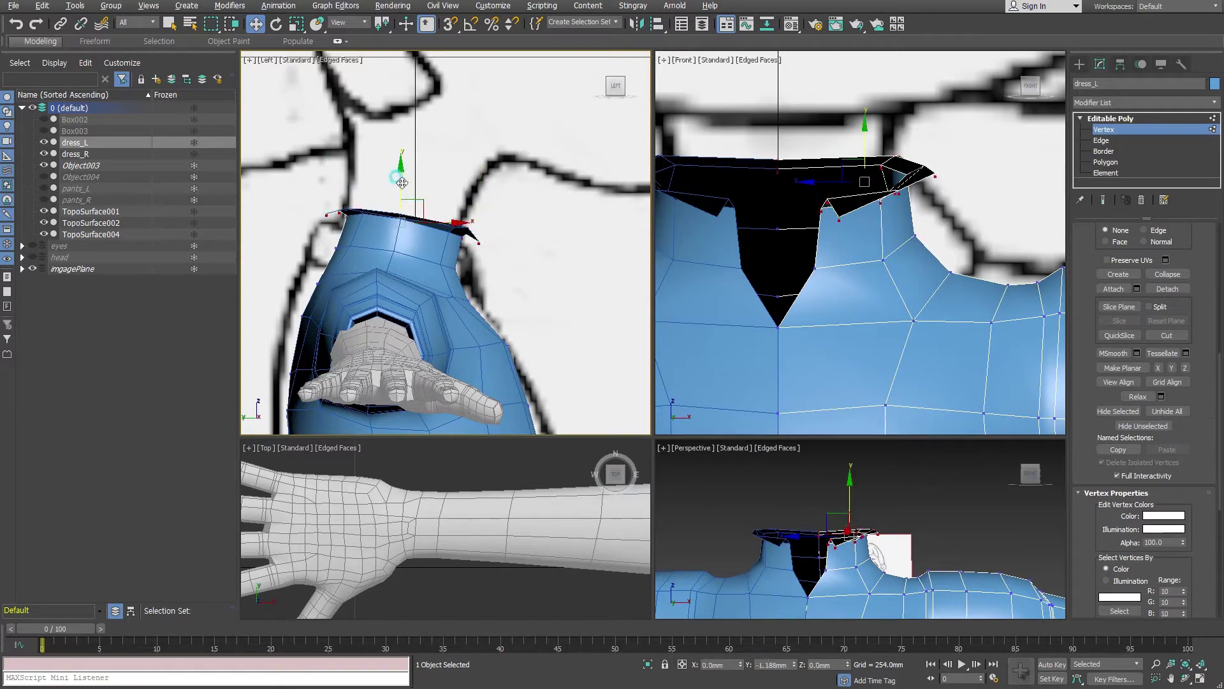
pyautogui.moveTo(403, 178); pyautogui.dragTo(402, 187)
pyautogui.scroll(3, 391, 207)
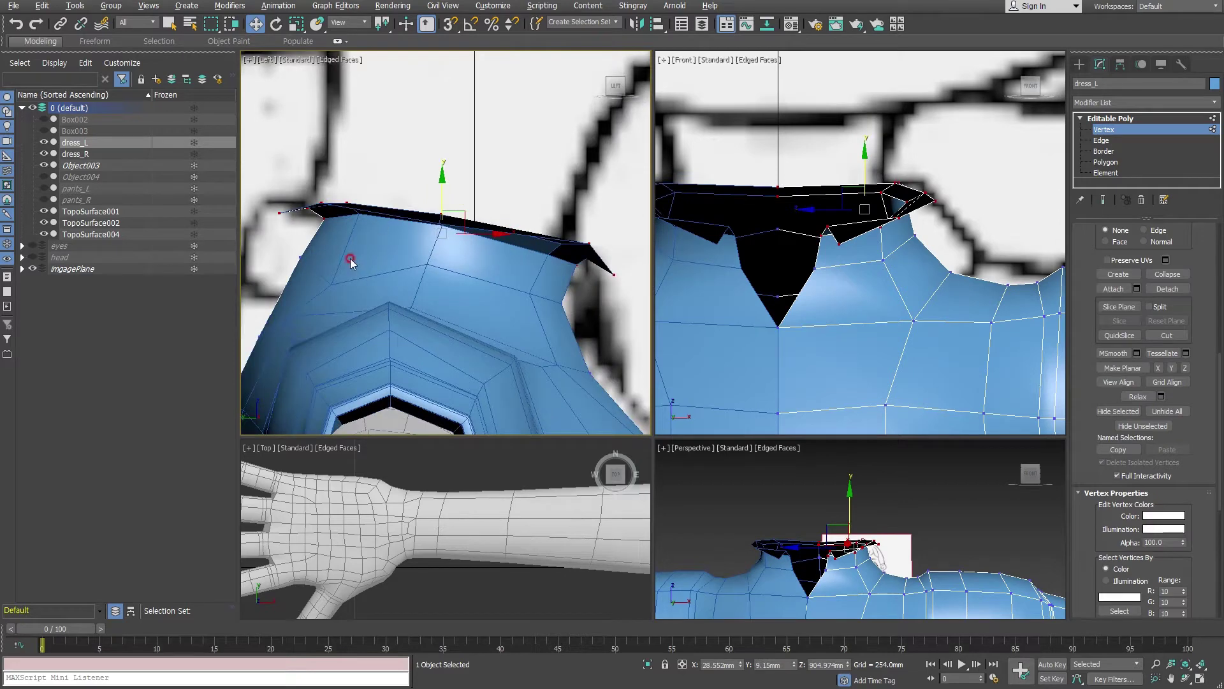
pyautogui.hotkey('ctrl', 'z')
# - Lower a collar vertex and shift a lower collar vertex sideways in the Left view
pyautogui.click(438, 192)
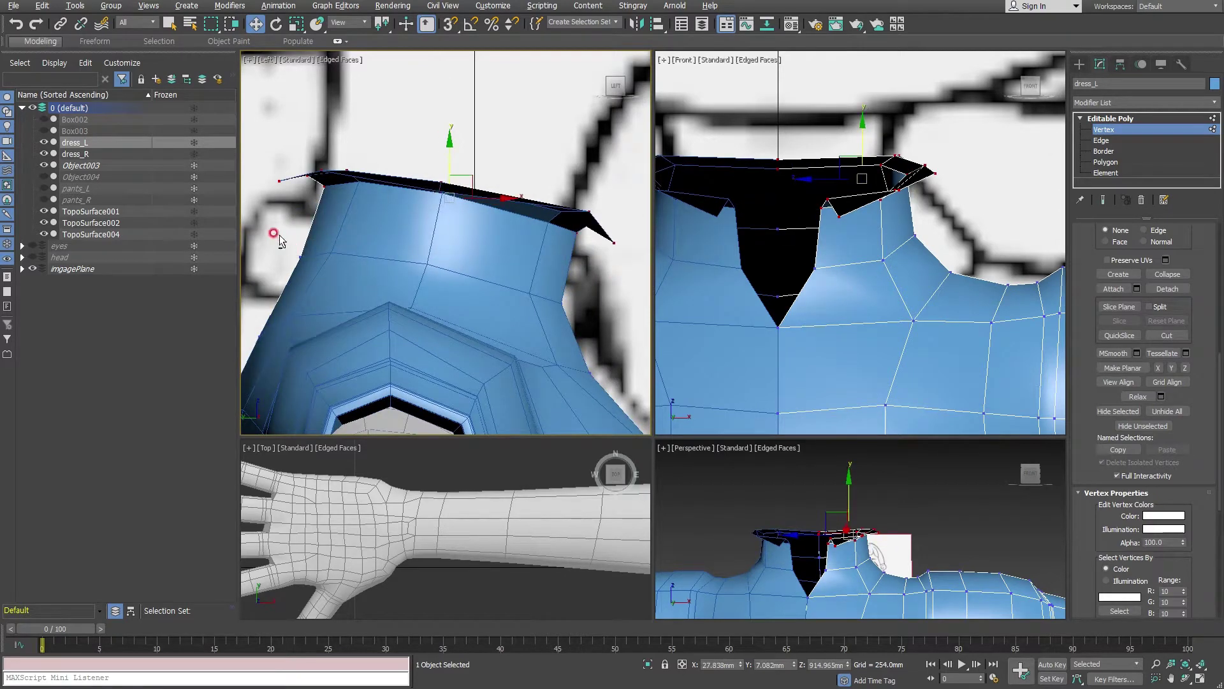
pyautogui.moveTo(448, 147); pyautogui.dragTo(441, 177)
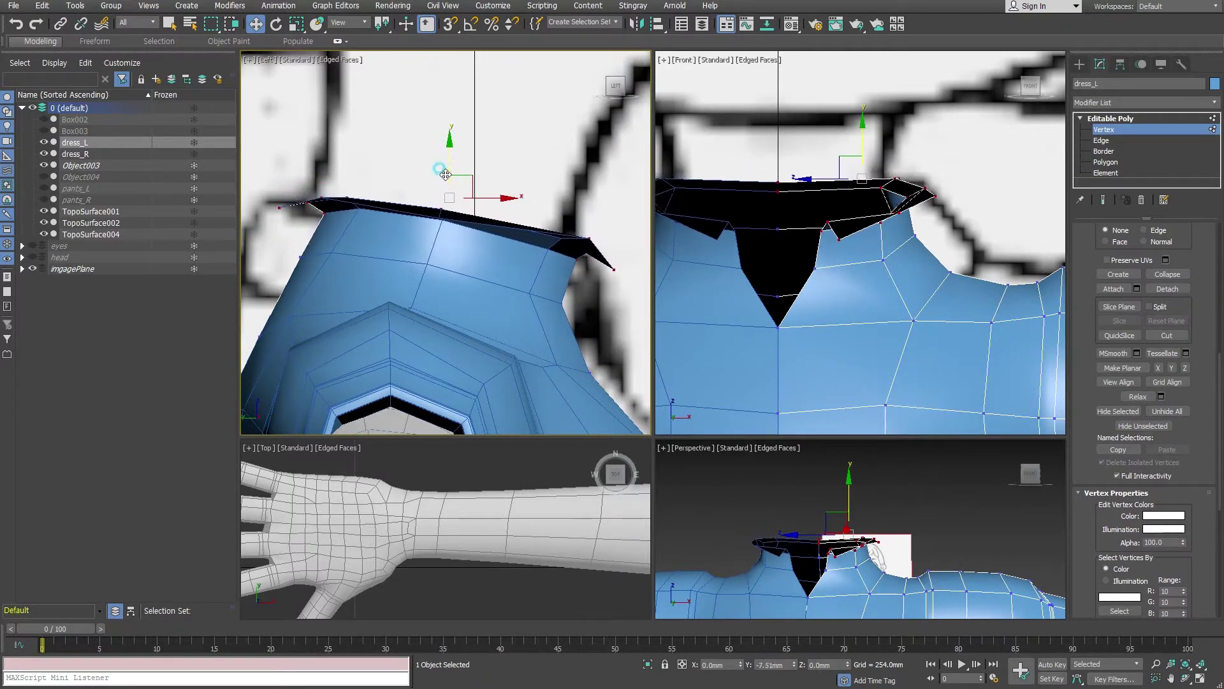
pyautogui.moveTo(442, 177); pyautogui.dragTo(450, 225, button='middle')
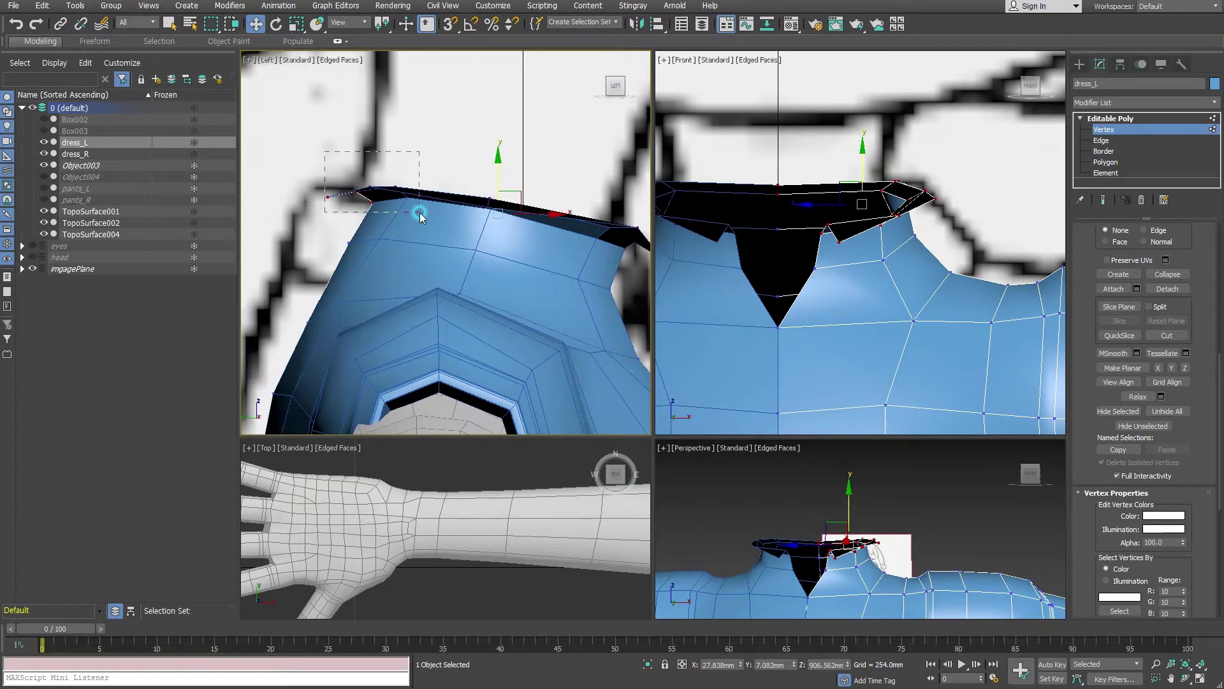
pyautogui.moveTo(419, 217)
pyautogui.mouseDown()
pyautogui.moveTo(449, 202)
pyautogui.moveTo(399, 194)
pyautogui.mouseUp()
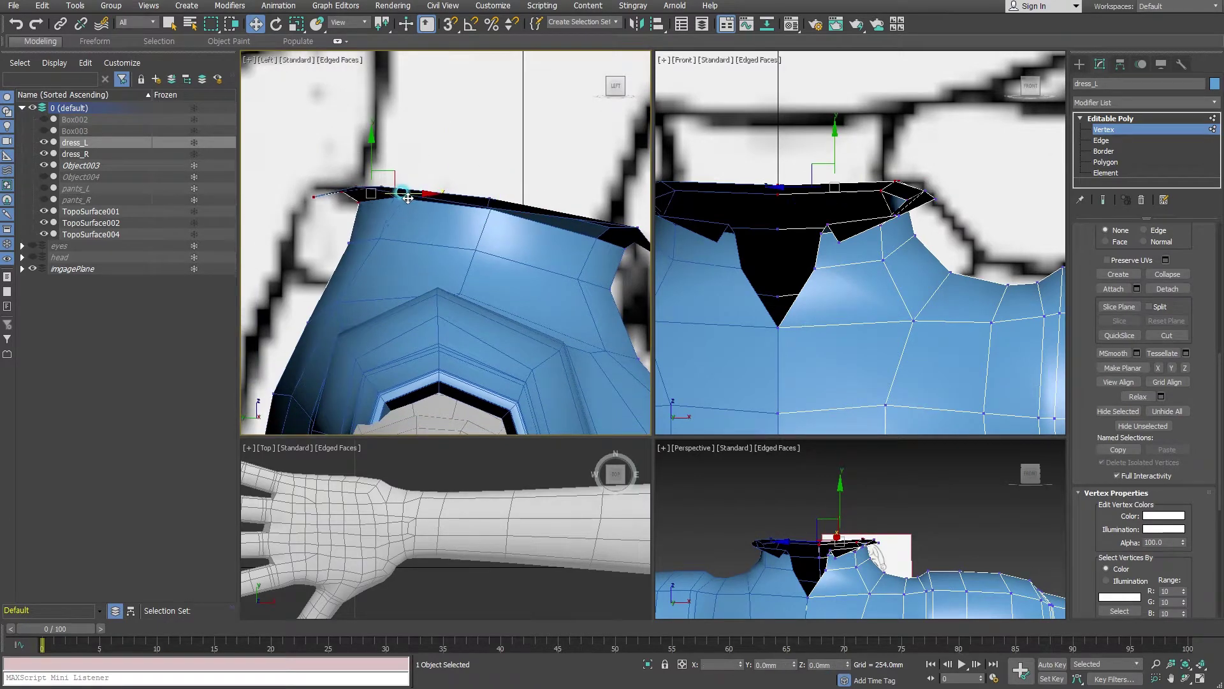
pyautogui.click(392, 237)
pyautogui.moveTo(397, 241); pyautogui.dragTo(386, 241)
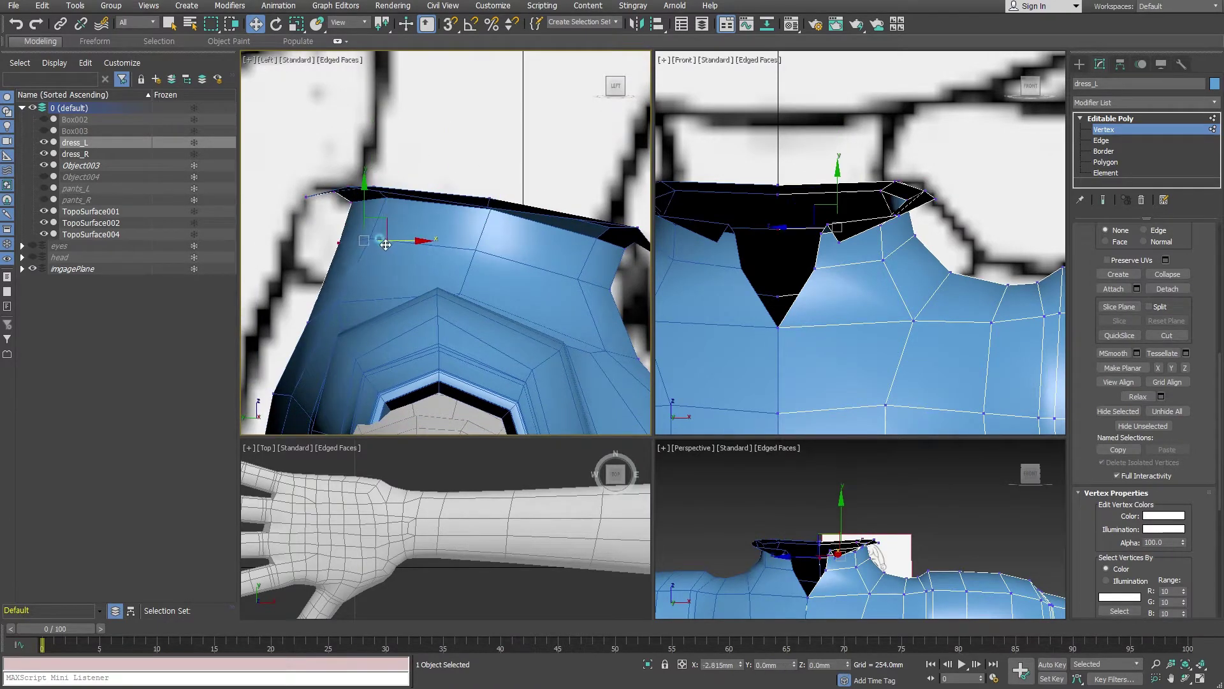
pyautogui.moveTo(908, 256); pyautogui.dragTo(909, 244, button='middle')
# - Select the collar tip vertex, then maximize Perspective and orbit around the collar
pyautogui.click(893, 199)
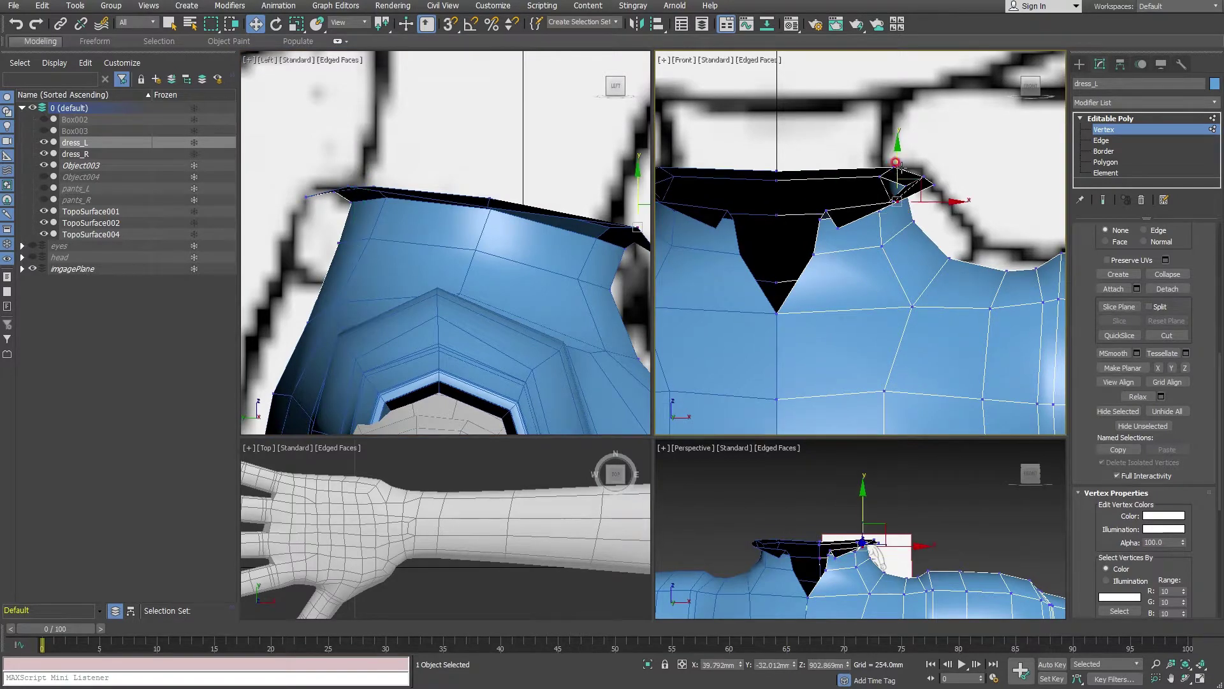
pyautogui.moveTo(853, 312); pyautogui.dragTo(860, 325, button='middle')
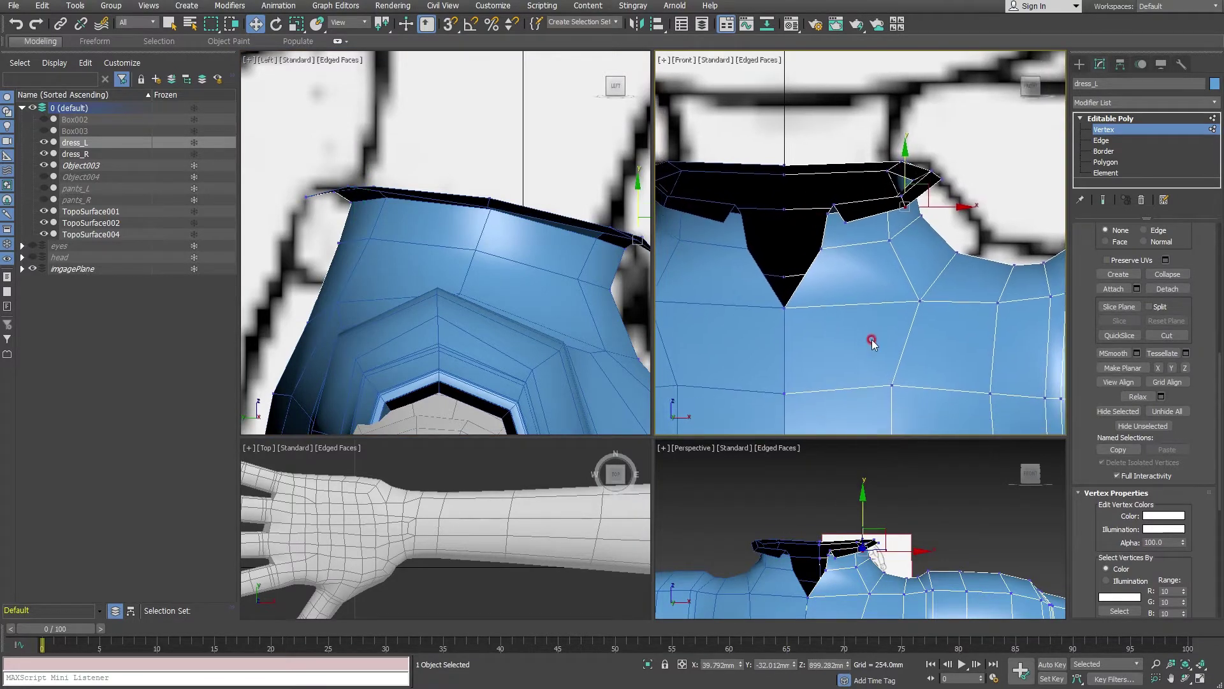
pyautogui.hotkey('alt', 'w')
pyautogui.moveTo(797, 357)
pyautogui.keyDown('alt'); pyautogui.mouseDown(button='middle')
pyautogui.moveTo(634, 362)
pyautogui.moveTo(599, 343)
pyautogui.mouseUp(button='middle'); pyautogui.keyUp('alt')
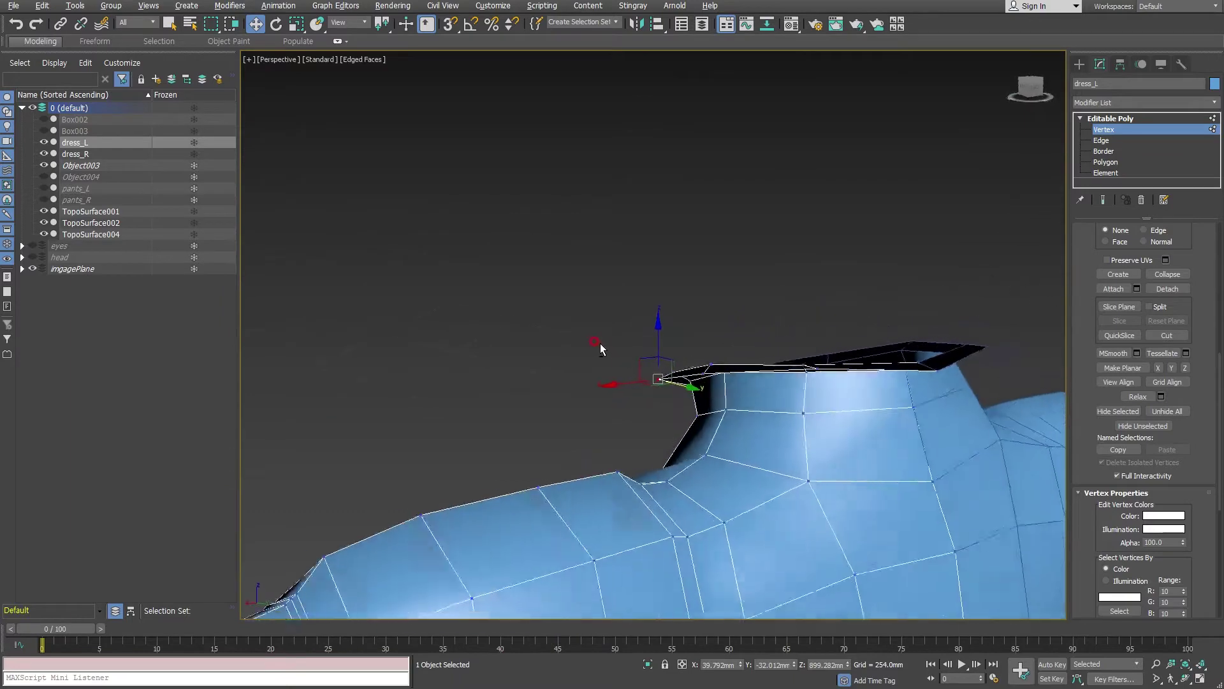
# - Lower one collar vertex slightly
pyautogui.scroll(3, 806, 415)
pyautogui.moveTo(806, 415)
pyautogui.mouseDown(button='middle')
pyautogui.moveTo(809, 354)
pyautogui.moveTo(732, 464)
pyautogui.moveTo(716, 350)
pyautogui.moveTo(686, 325)
pyautogui.mouseUp(button='middle')
pyautogui.click(622, 184)
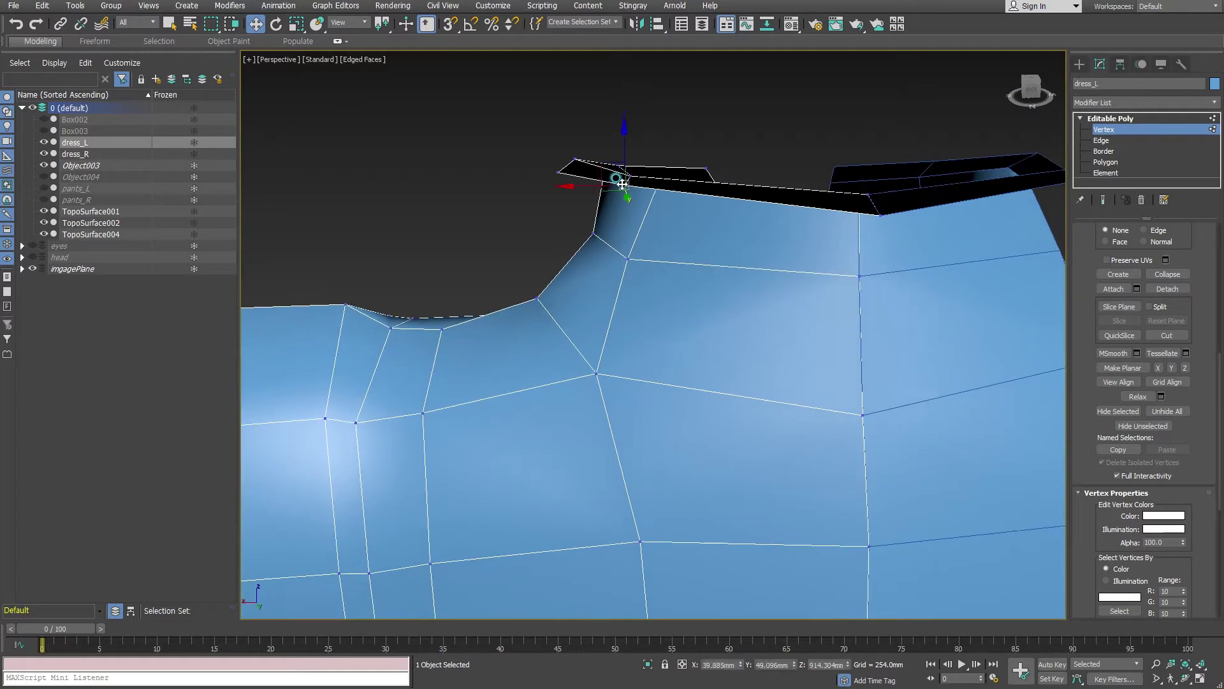
pyautogui.moveTo(630, 145); pyautogui.dragTo(631, 157)
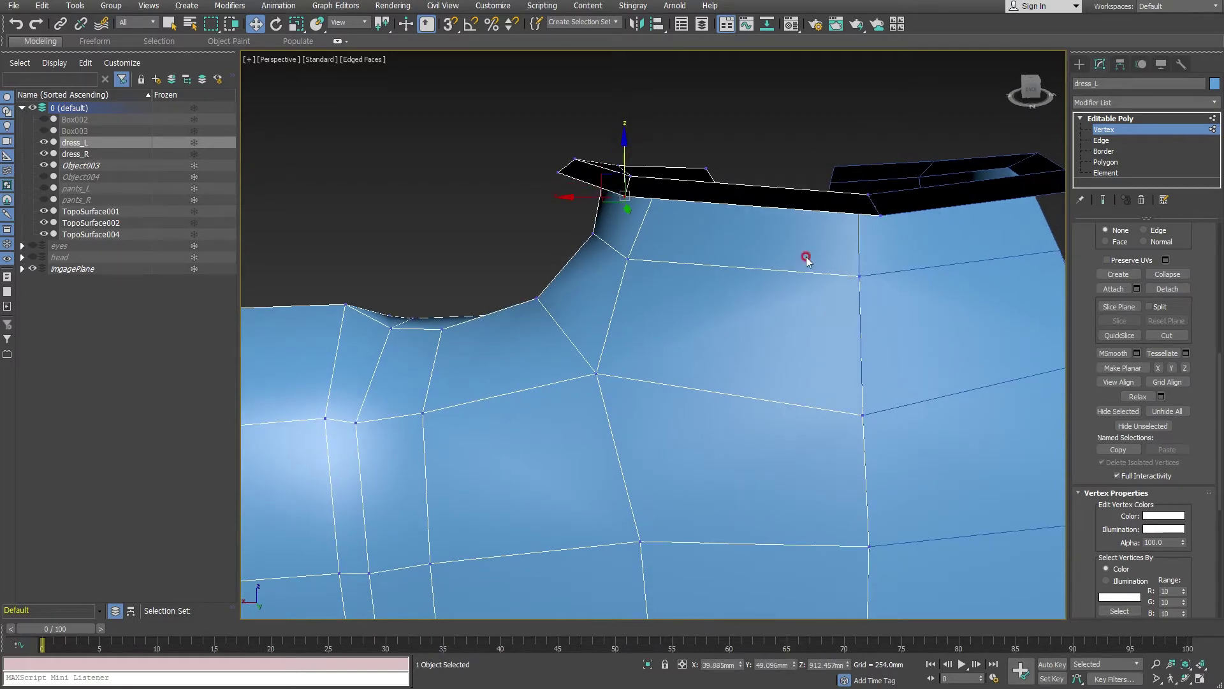
pyautogui.moveTo(806, 258)
pyautogui.keyDown('alt'); pyautogui.mouseDown(button='middle')
pyautogui.moveTo(865, 282)
pyautogui.moveTo(862, 300)
pyautogui.moveTo(700, 358)
pyautogui.moveTo(1075, 159)
pyautogui.mouseUp(button='middle'); pyautogui.keyUp('alt')
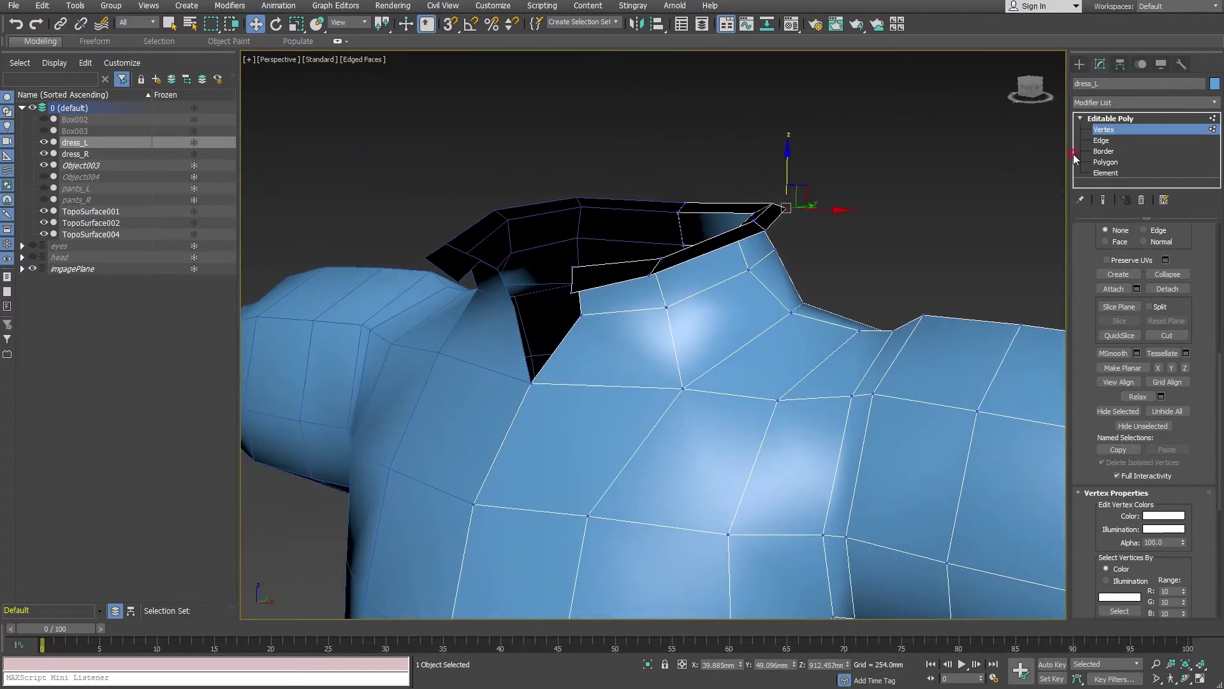
# - Shift-drag the collar's outer edges down on Z into a new strip of faces
pyautogui.click(1101, 141)
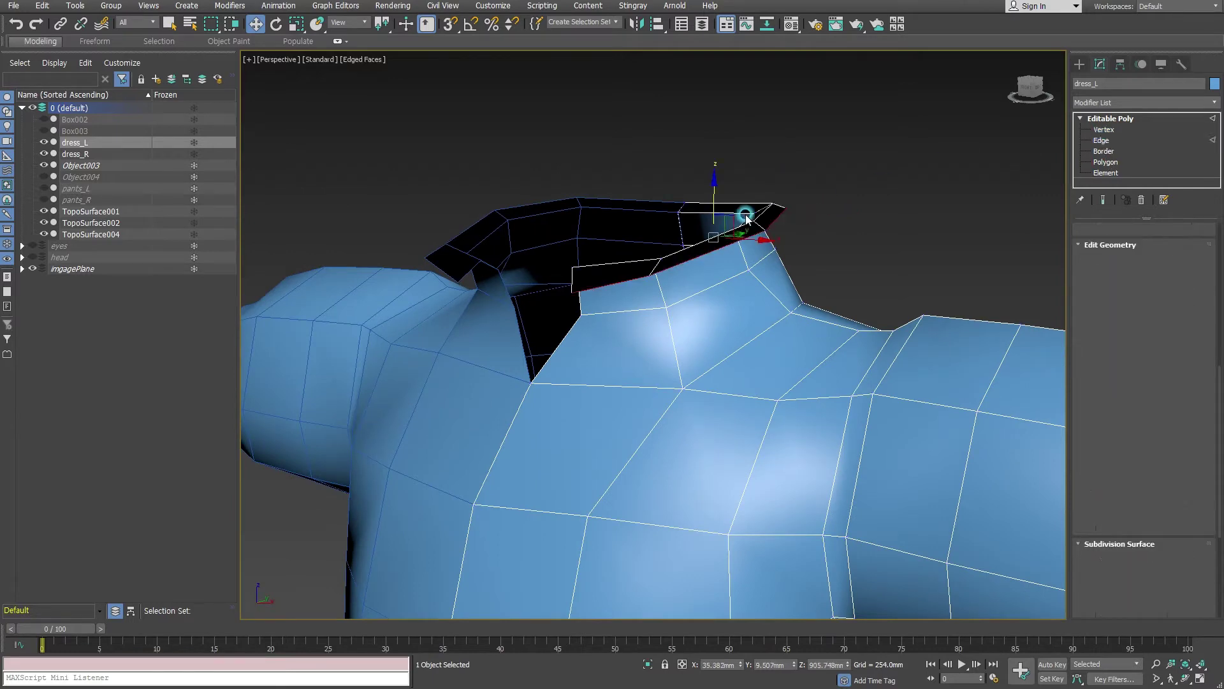
pyautogui.click(680, 270)
pyautogui.keyDown('alt'); pyautogui.moveTo(714, 292); pyautogui.dragTo(750, 235, button='middle'); pyautogui.keyUp('alt')
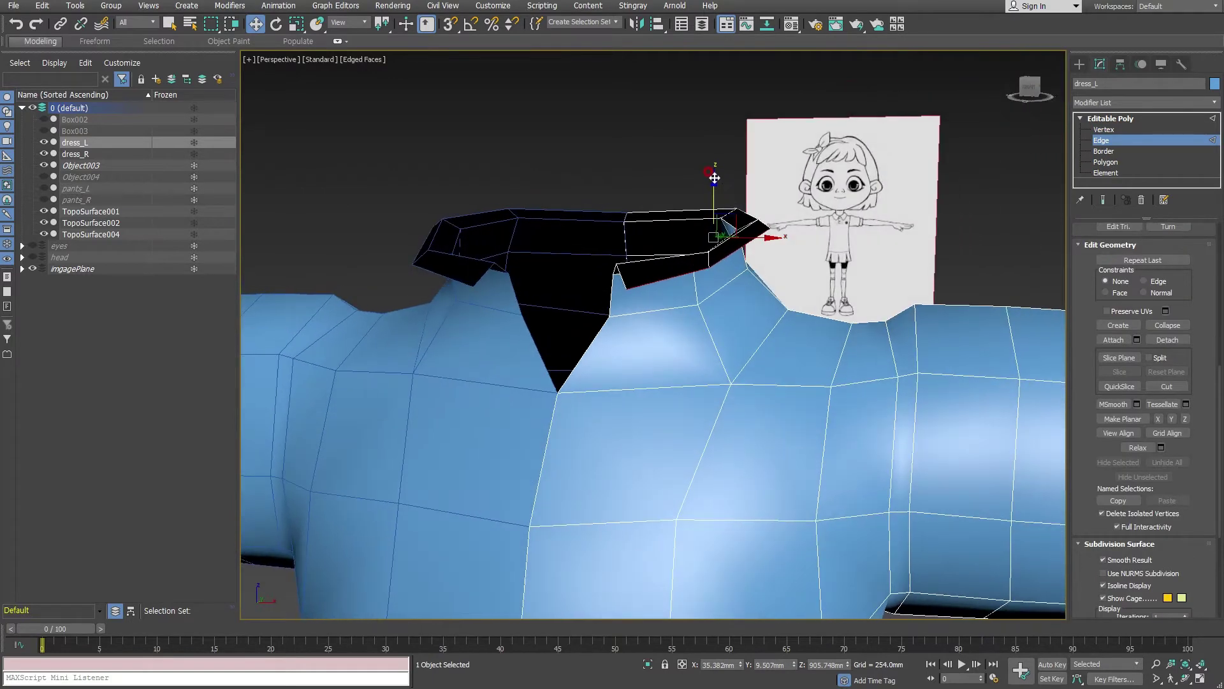
pyautogui.keyDown('shift'); pyautogui.moveTo(715, 178); pyautogui.dragTo(715, 238); pyautogui.keyUp('shift')
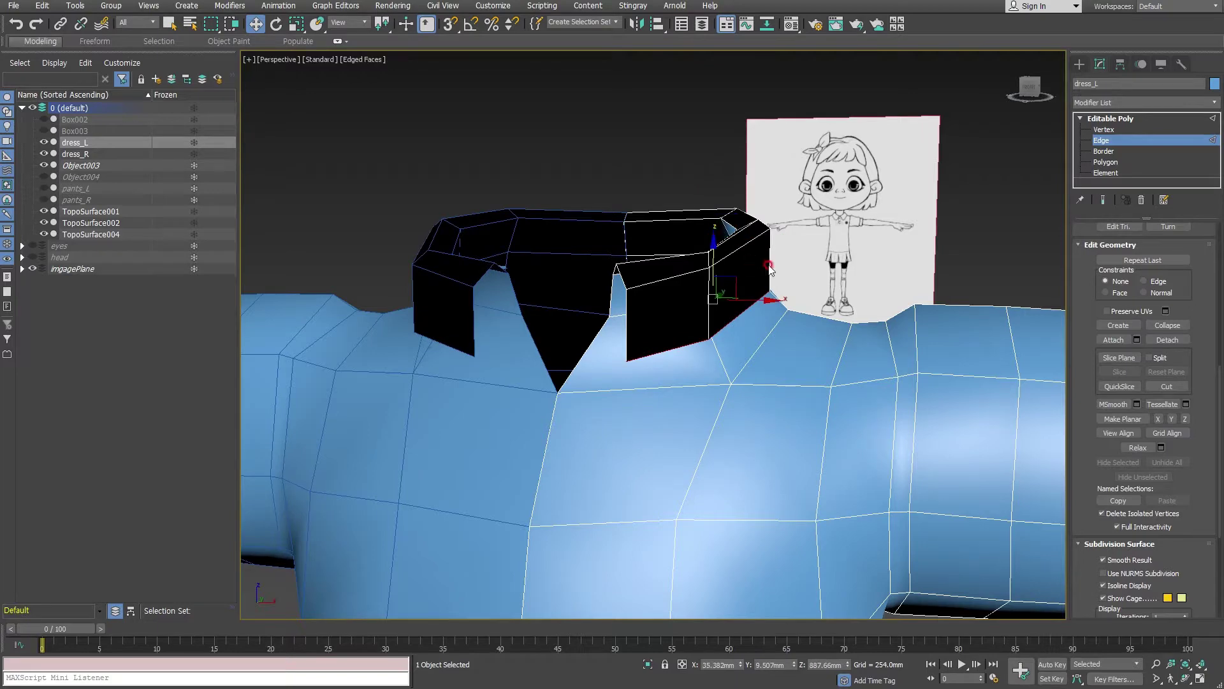
pyautogui.hotkey('alt', 'w')
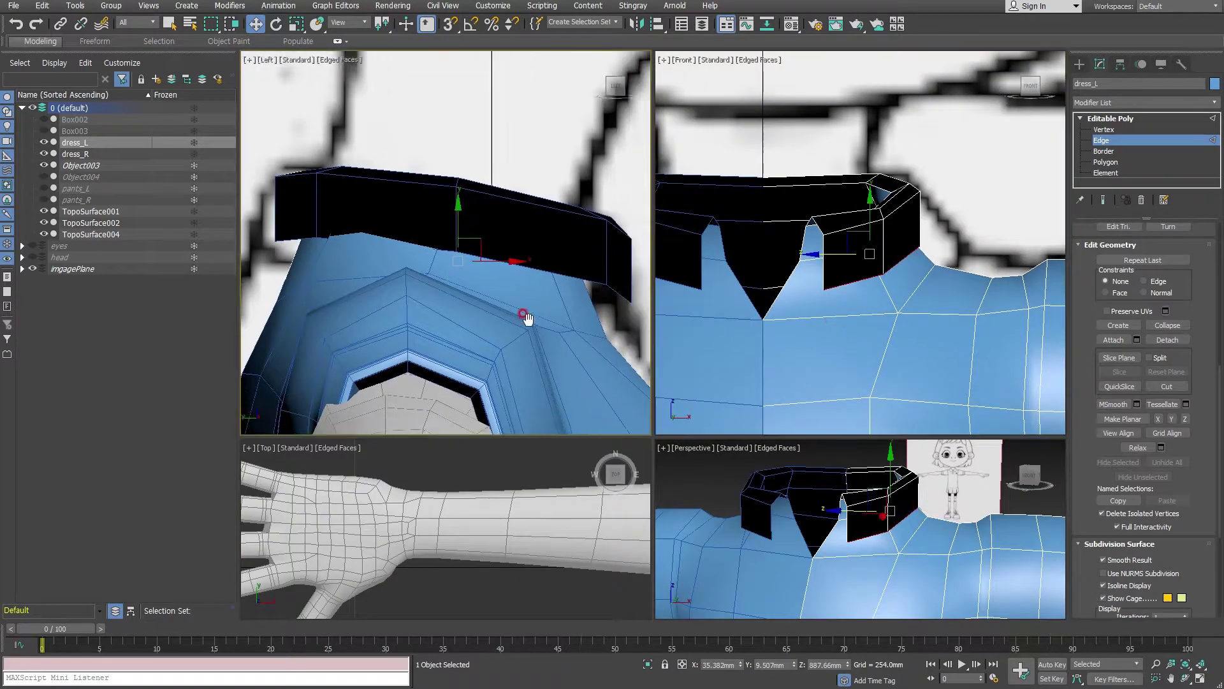
# - In the maximized Left view, move the band's corner vertex left and down
pyautogui.moveTo(528, 312); pyautogui.dragTo(512, 296, button='middle')
pyautogui.hotkey('alt', 'w')
pyautogui.scroll(-3, 574, 319)
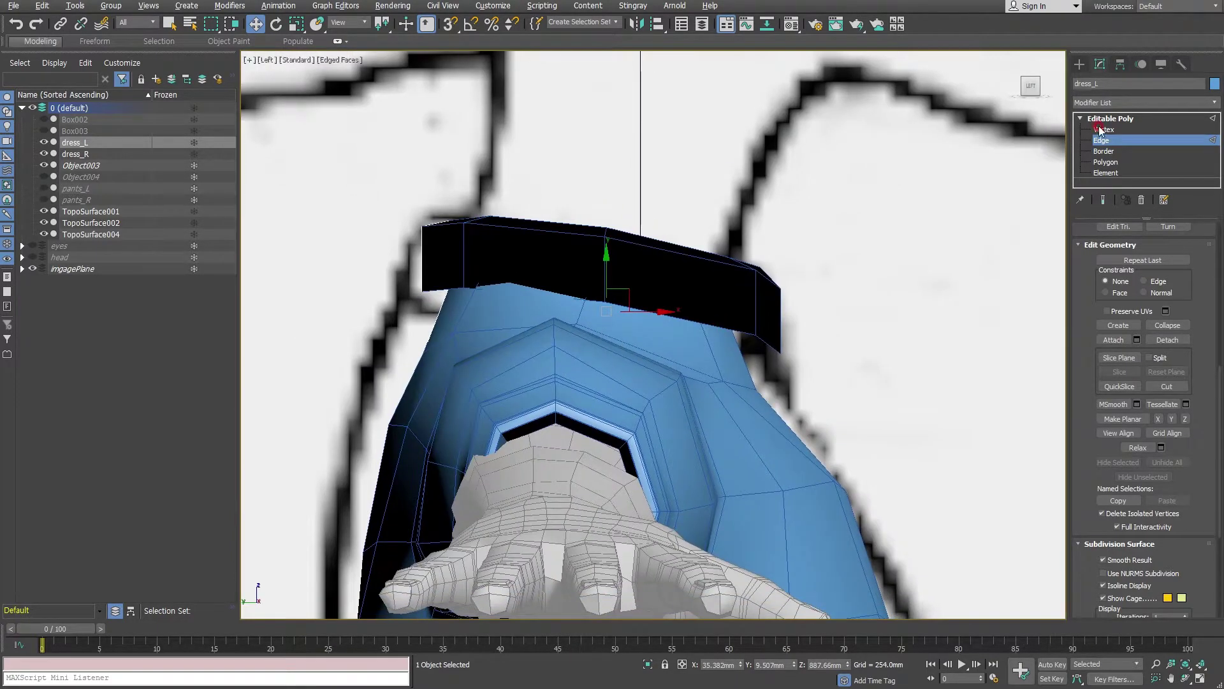
pyautogui.click(1099, 130)
pyautogui.click(433, 288)
pyautogui.moveTo(447, 271); pyautogui.dragTo(435, 281)
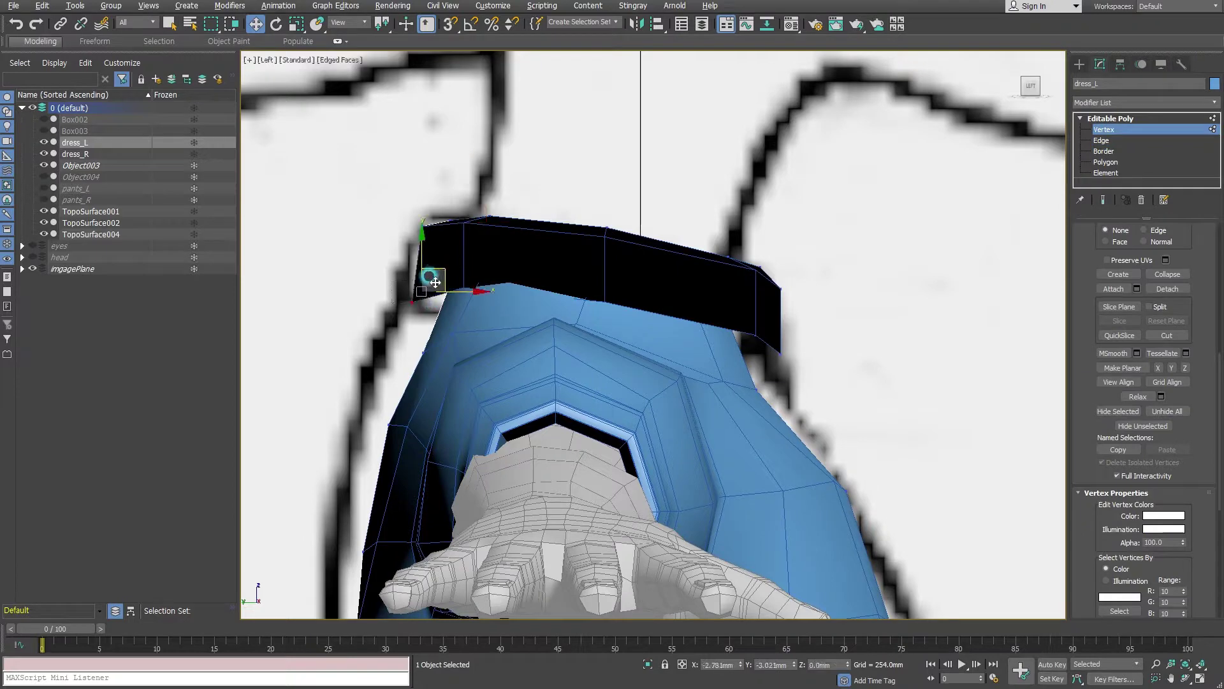
# - Move the band's top-left vertex up and right, using wireframe to see it
pyautogui.moveTo(430, 230); pyautogui.dragTo(478, 226)
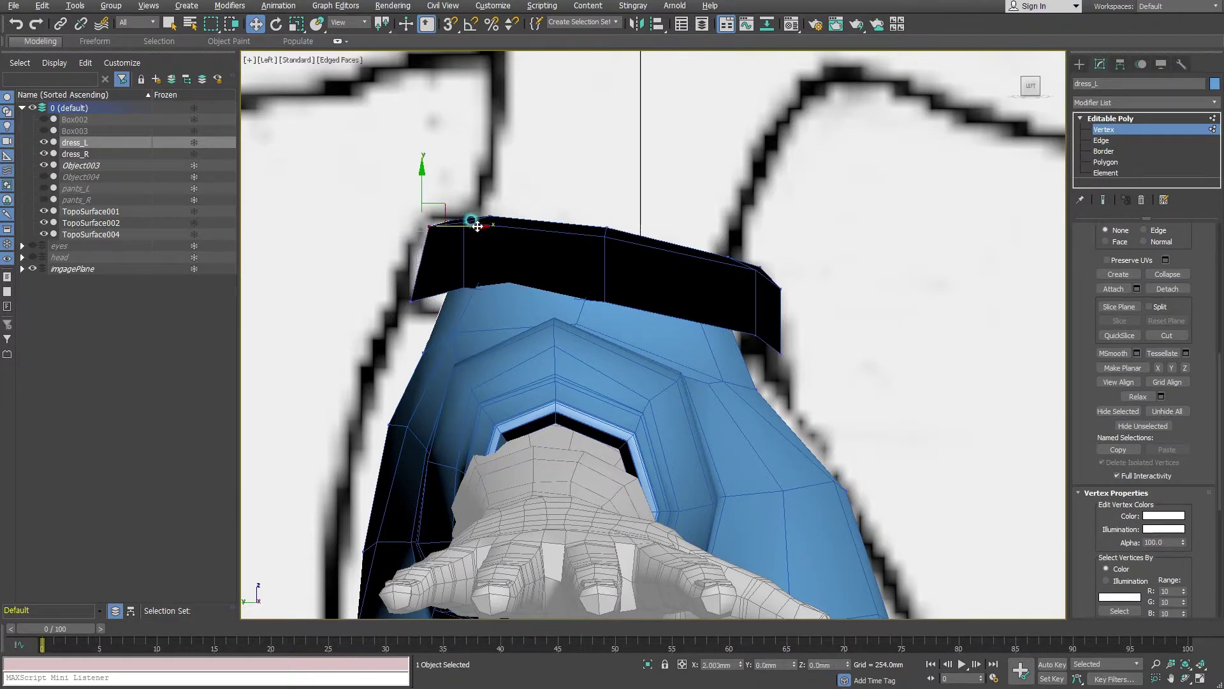
pyautogui.press('F3')
pyautogui.scroll(2, 479, 247)
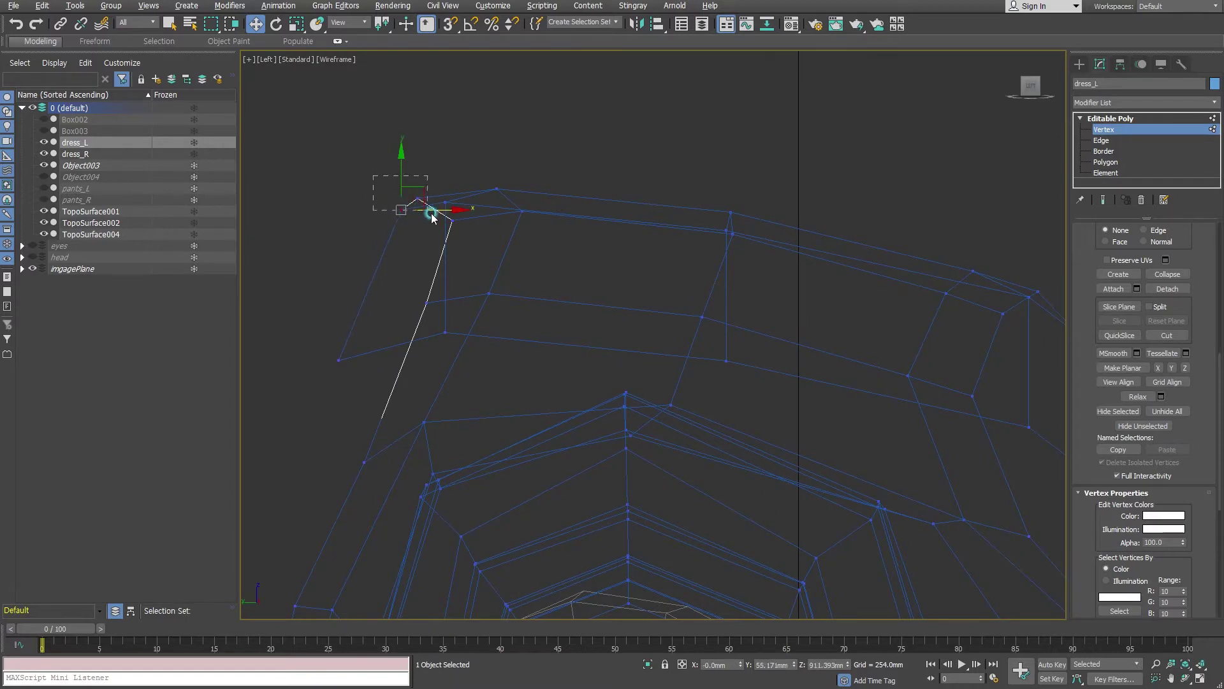
pyautogui.moveTo(432, 212)
pyautogui.mouseDown()
pyautogui.moveTo(459, 203)
pyautogui.moveTo(447, 201)
pyautogui.mouseUp()
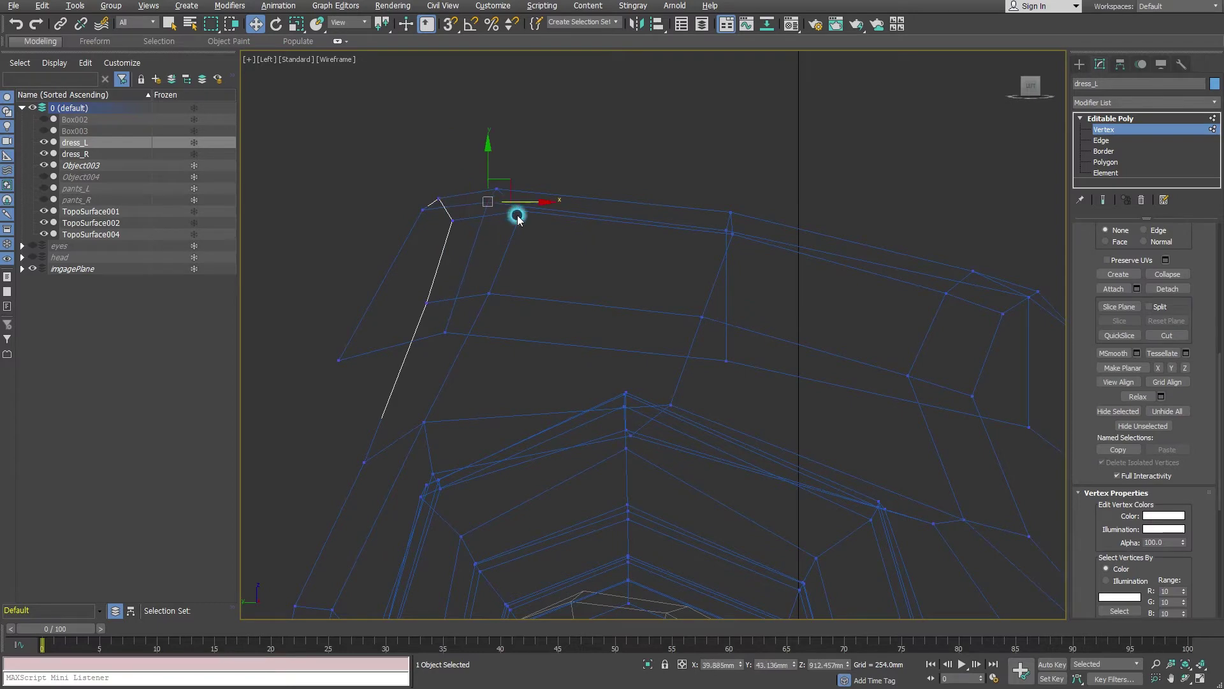
pyautogui.press('F3')
pyautogui.click(942, 261)
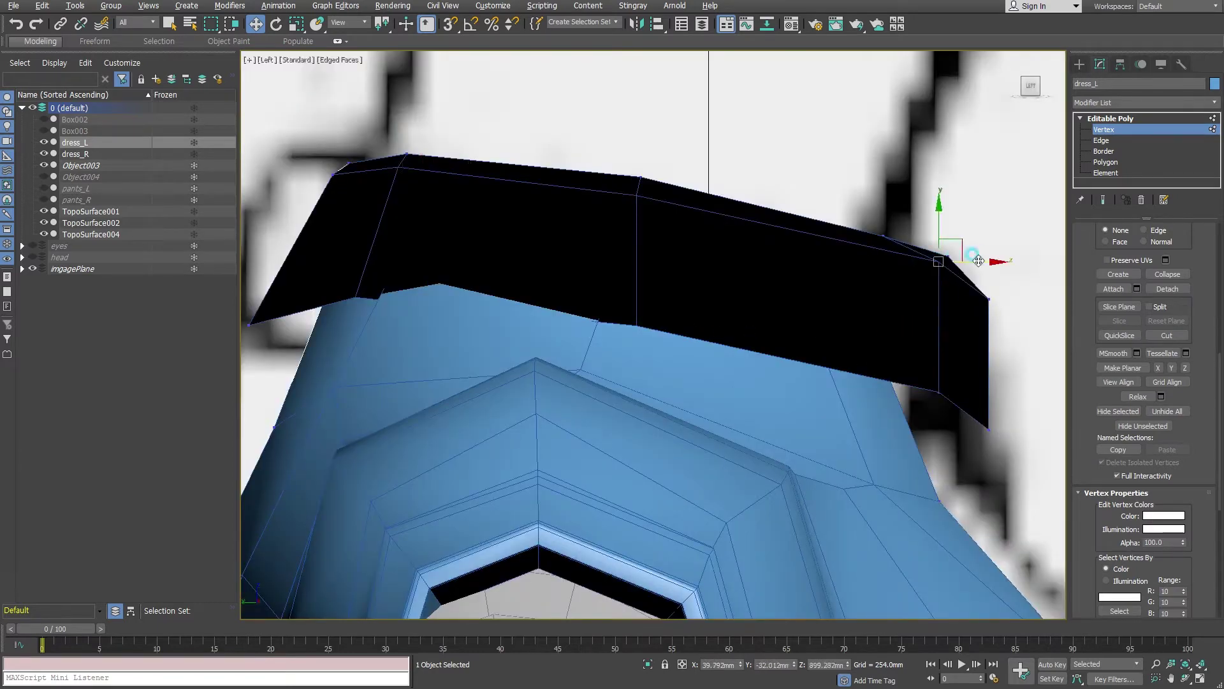
pyautogui.moveTo(943, 262); pyautogui.dragTo(989, 299)
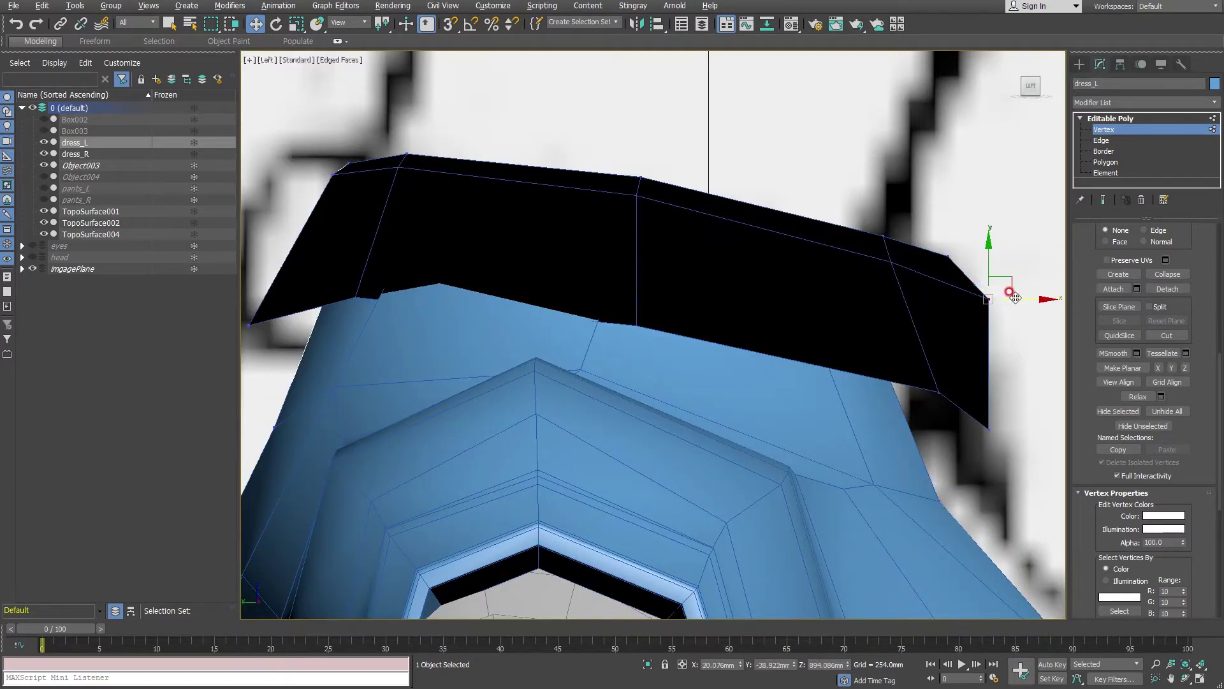
pyautogui.hotkey('ctrl', 'z')
# - Pull the band's right-end and lower-middle vertices down to reshape its lower edge
pyautogui.click(938, 382)
pyautogui.moveTo(956, 383); pyautogui.dragTo(1018, 484)
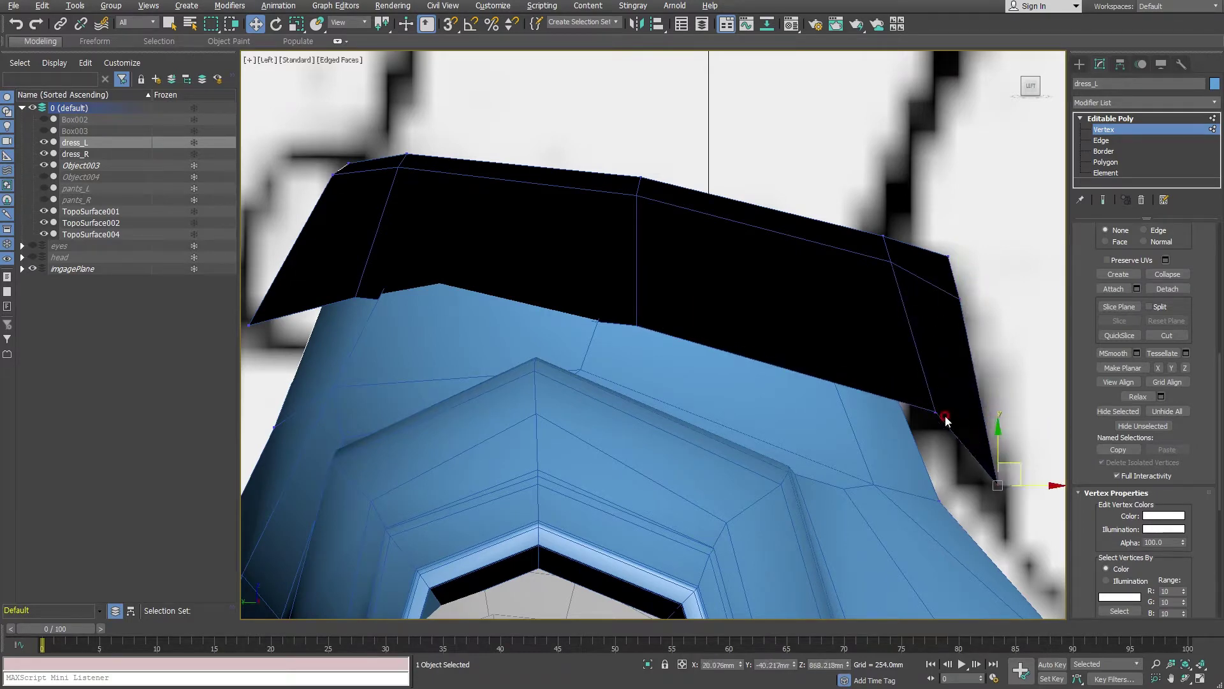
pyautogui.click(945, 416)
pyautogui.moveTo(954, 393); pyautogui.dragTo(941, 419)
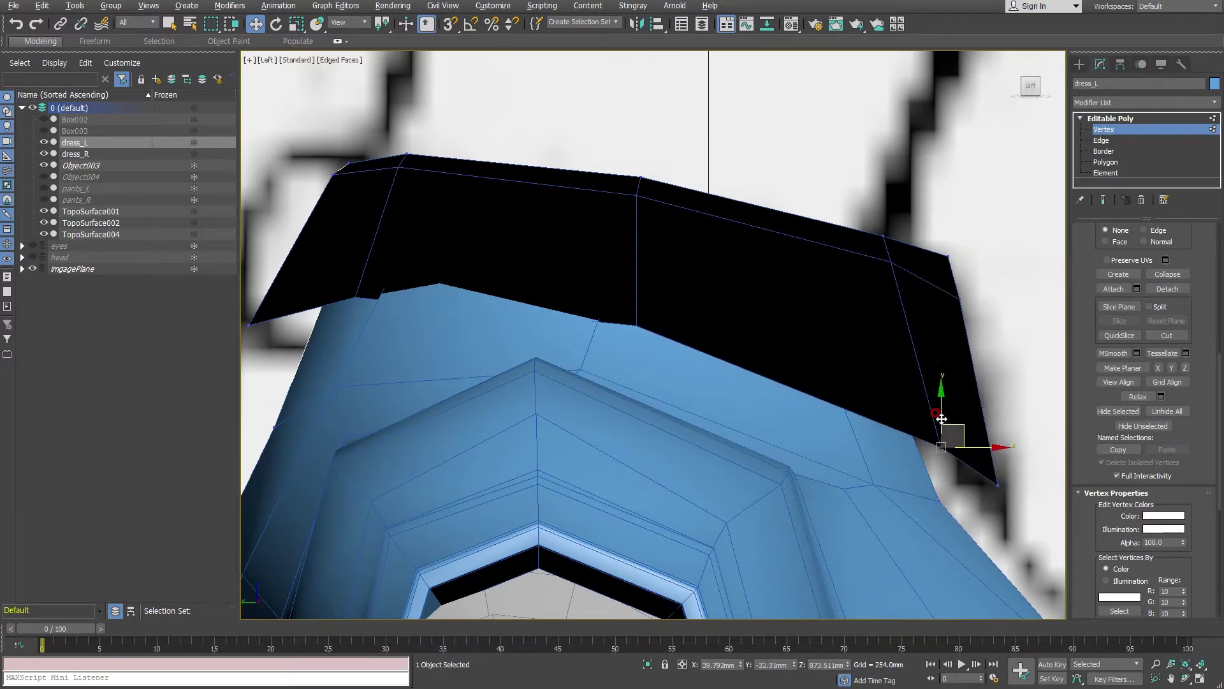
pyautogui.click(634, 324)
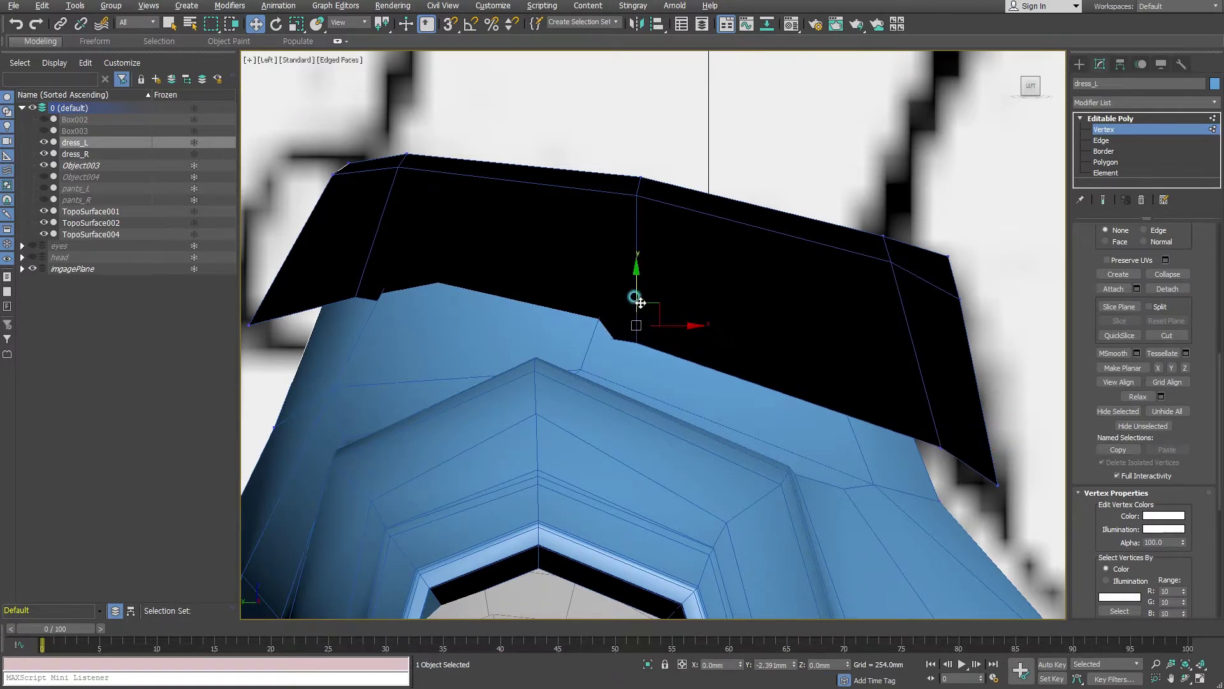
pyautogui.moveTo(637, 285); pyautogui.dragTo(640, 303)
pyautogui.press('F3')
# - Move the band's front corner vertex to follow the shoulder outline
pyautogui.click(359, 299)
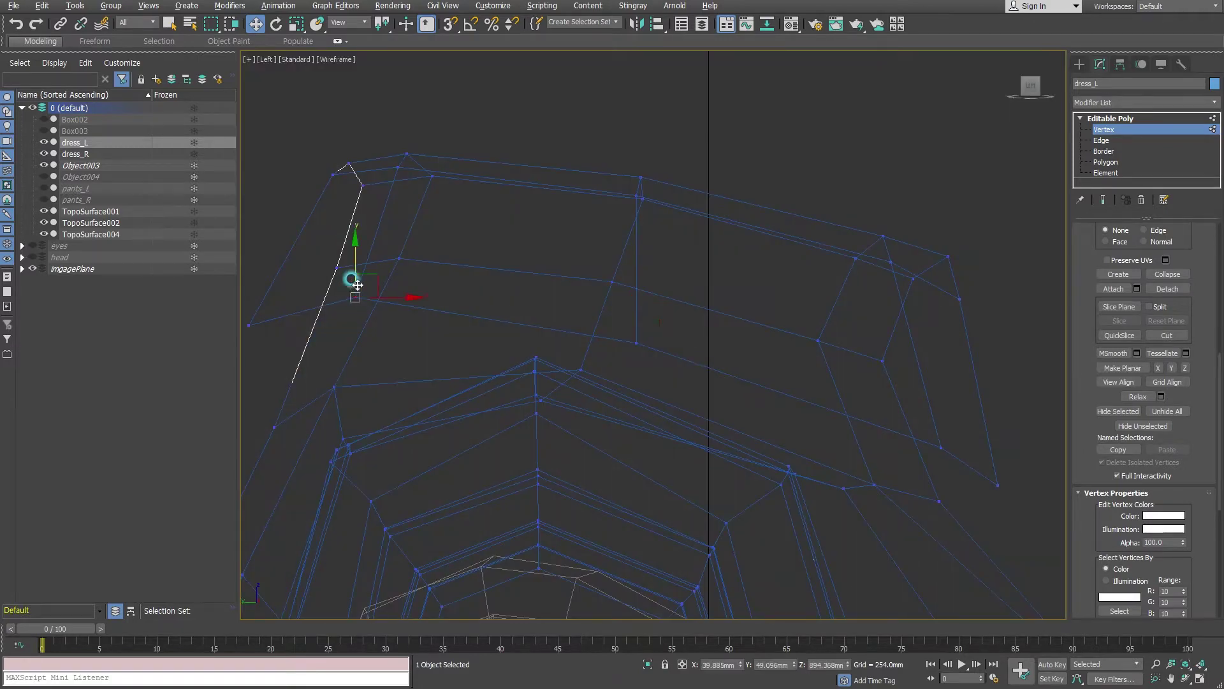
pyautogui.press('F3')
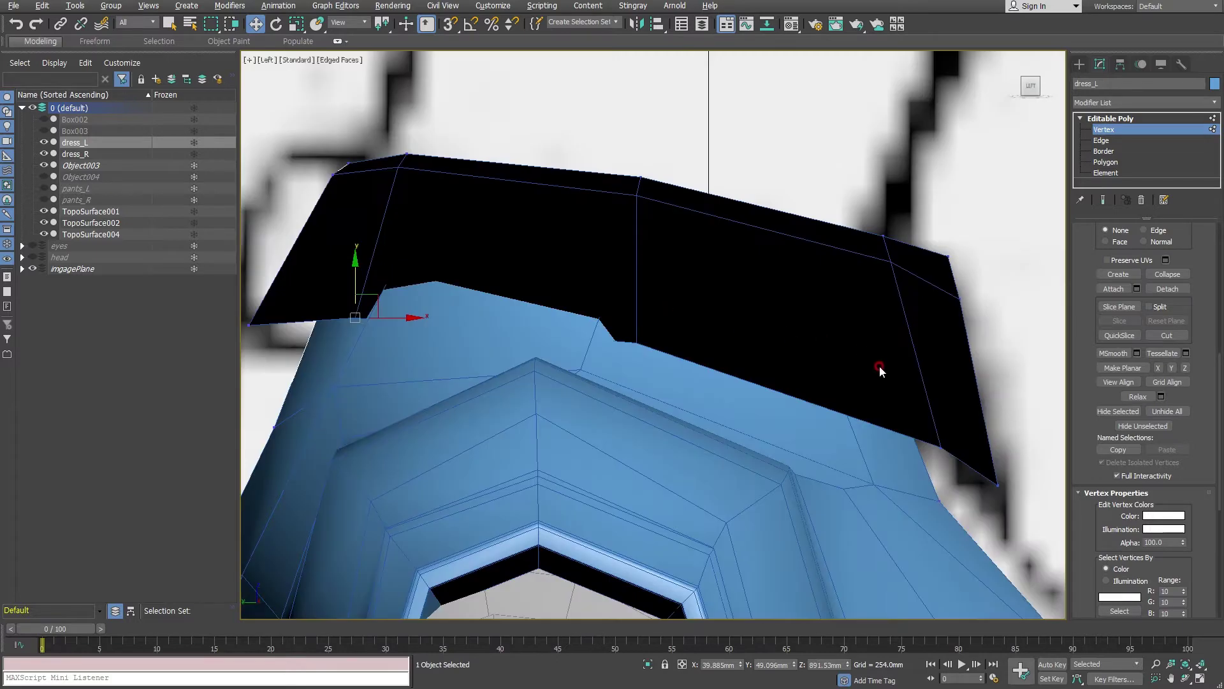
pyautogui.scroll(-4, 883, 376)
pyautogui.moveTo(883, 415); pyautogui.dragTo(827, 375, button='middle')
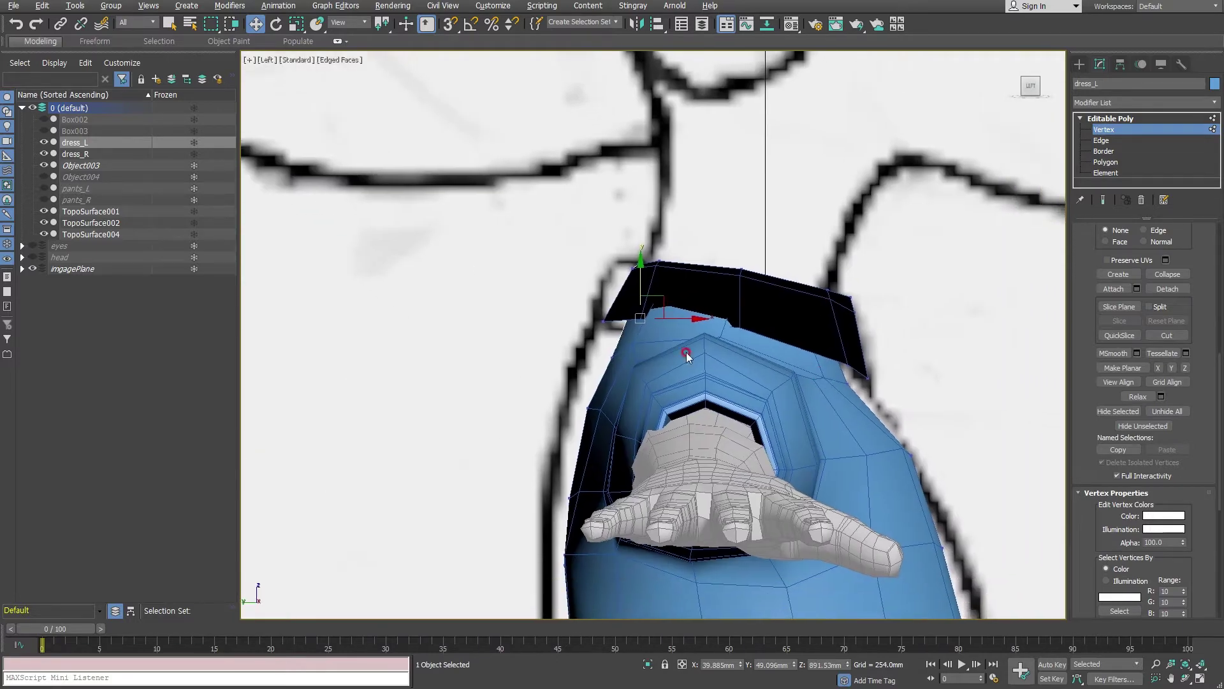
pyautogui.click(611, 329)
pyautogui.moveTo(637, 320); pyautogui.dragTo(660, 323)
pyautogui.moveTo(805, 346); pyautogui.dragTo(718, 313, button='middle')
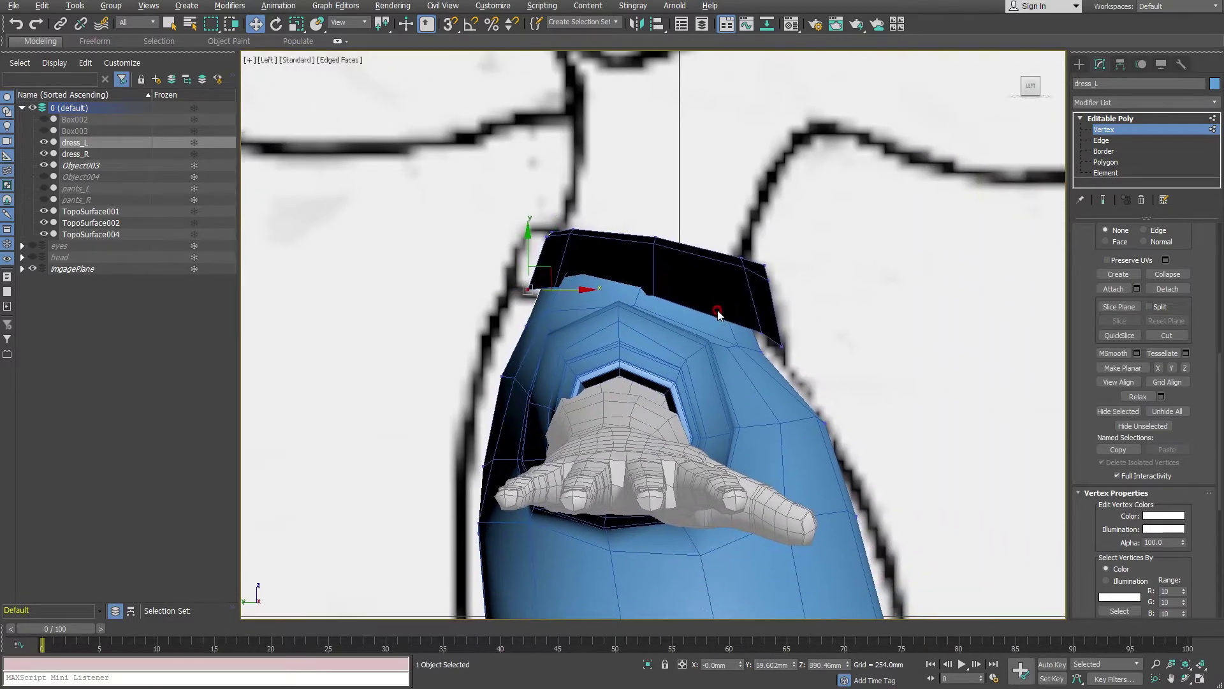
pyautogui.hotkey('alt', 'w')
# - Move the shoulder vertices beside the collar to even out the shoulder line
pyautogui.moveTo(872, 273); pyautogui.dragTo(881, 270, button='middle')
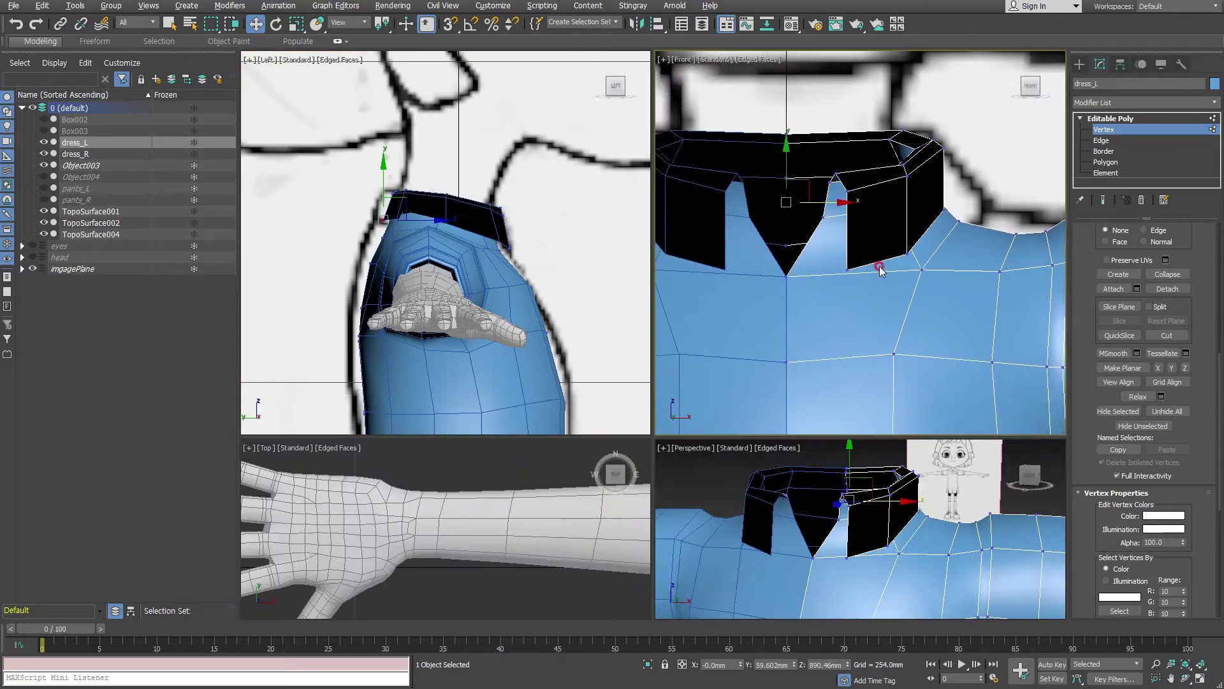
pyautogui.middleClick(893, 482)
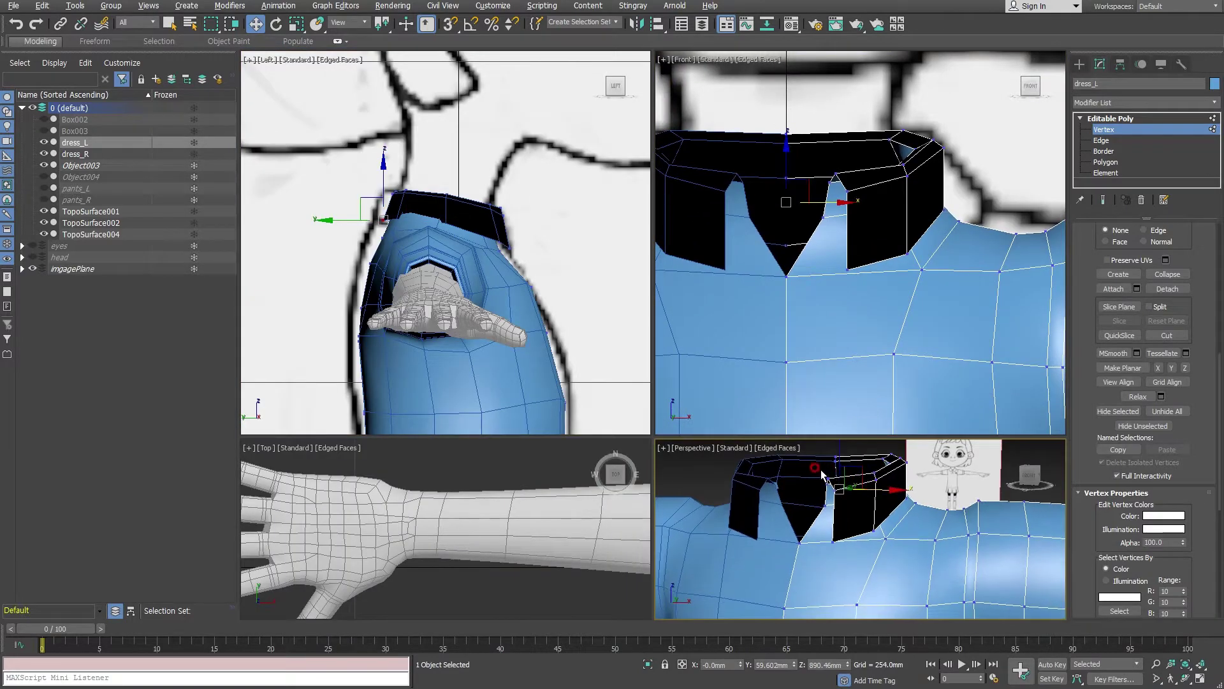
pyautogui.hotkey('alt', 'w')
pyautogui.scroll(3, 768, 358)
pyautogui.moveTo(726, 373)
pyautogui.keyDown('alt'); pyautogui.mouseDown(button='middle')
pyautogui.moveTo(629, 303)
pyautogui.moveTo(710, 322)
pyautogui.moveTo(697, 308)
pyautogui.moveTo(738, 259)
pyautogui.moveTo(678, 395)
pyautogui.mouseUp(button='middle'); pyautogui.keyUp('alt')
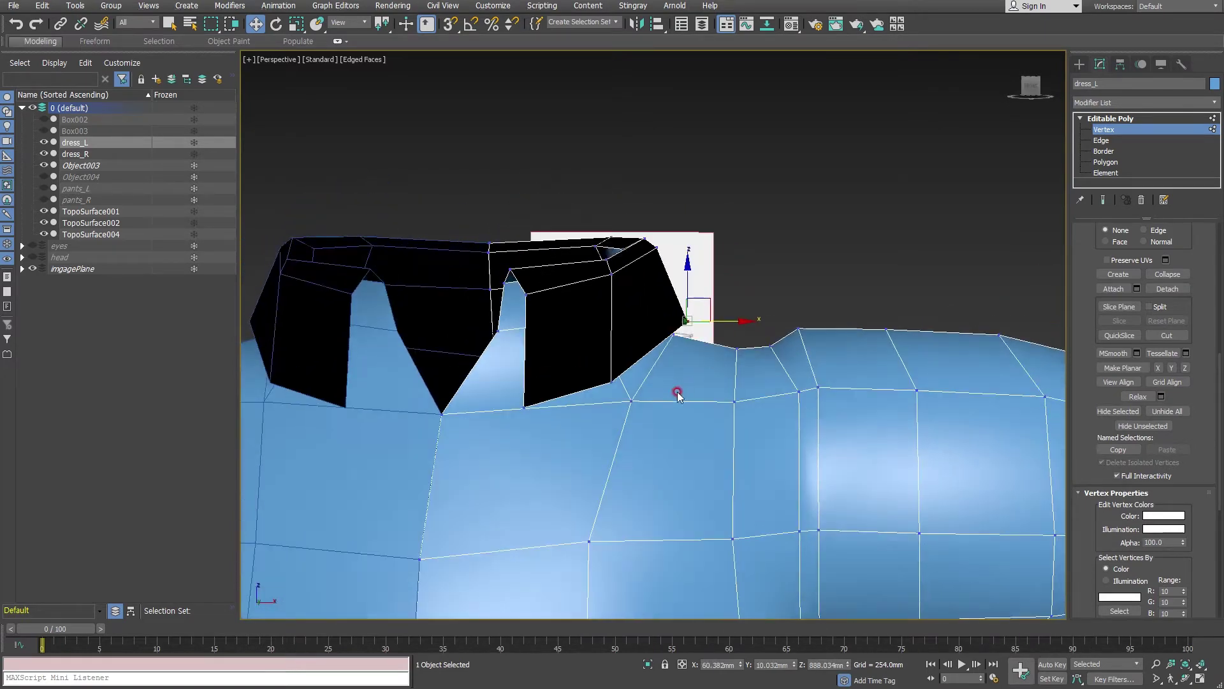
pyautogui.click(630, 400)
pyautogui.moveTo(629, 401)
pyautogui.mouseDown()
pyautogui.moveTo(600, 408)
pyautogui.moveTo(664, 377)
pyautogui.mouseUp()
pyautogui.click(523, 406)
pyautogui.click(611, 381)
pyautogui.moveTo(664, 376)
pyautogui.keyDown('alt'); pyautogui.mouseDown(button='middle')
pyautogui.moveTo(711, 370)
pyautogui.moveTo(516, 374)
pyautogui.moveTo(976, 339)
pyautogui.moveTo(779, 339)
pyautogui.moveTo(721, 319)
pyautogui.mouseUp(button='middle'); pyautogui.keyUp('alt')
# - Pull the vertex under the collar corner up toward the collar and fine-tune it
pyautogui.click(683, 245)
pyautogui.keyDown('alt'); pyautogui.moveTo(684, 245); pyautogui.dragTo(701, 292, button='middle'); pyautogui.keyUp('alt')
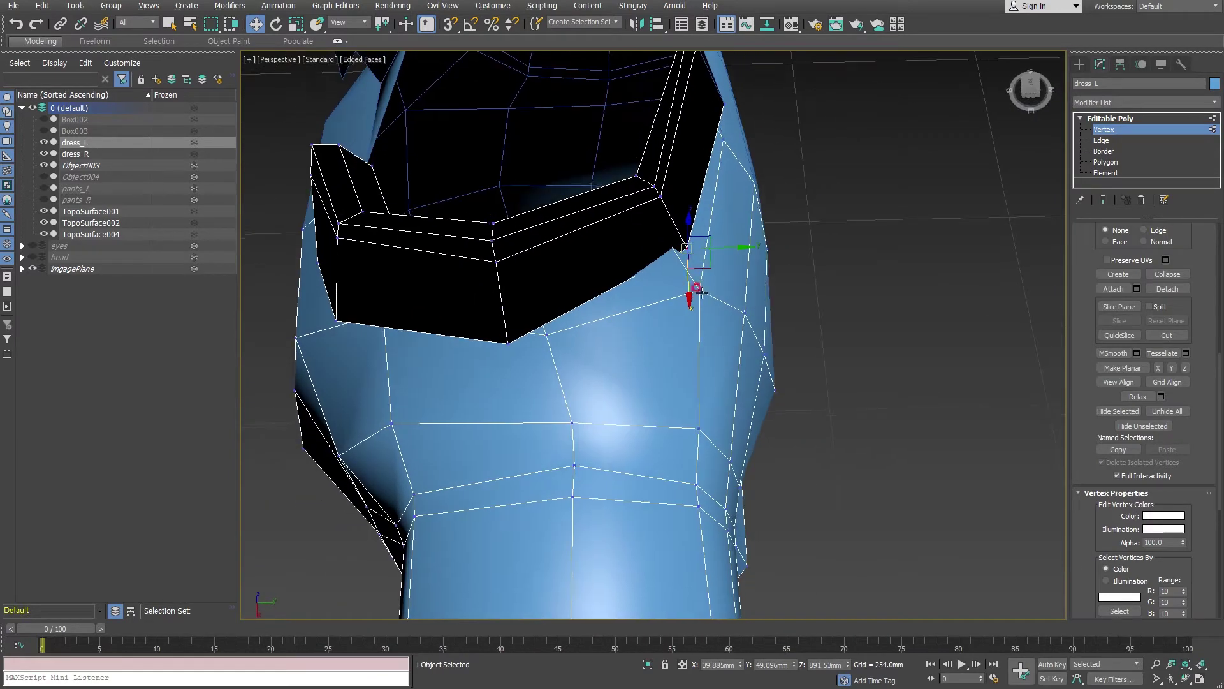
pyautogui.moveTo(720, 289)
pyautogui.mouseDown()
pyautogui.moveTo(686, 246)
pyautogui.moveTo(697, 292)
pyautogui.mouseUp()
pyautogui.moveTo(698, 292)
pyautogui.keyDown('alt'); pyautogui.mouseDown(button='middle')
pyautogui.moveTo(690, 369)
pyautogui.moveTo(735, 311)
pyautogui.moveTo(572, 262)
pyautogui.moveTo(719, 273)
pyautogui.moveTo(706, 265)
pyautogui.moveTo(706, 355)
pyautogui.moveTo(753, 300)
pyautogui.mouseUp(button='middle'); pyautogui.keyUp('alt')
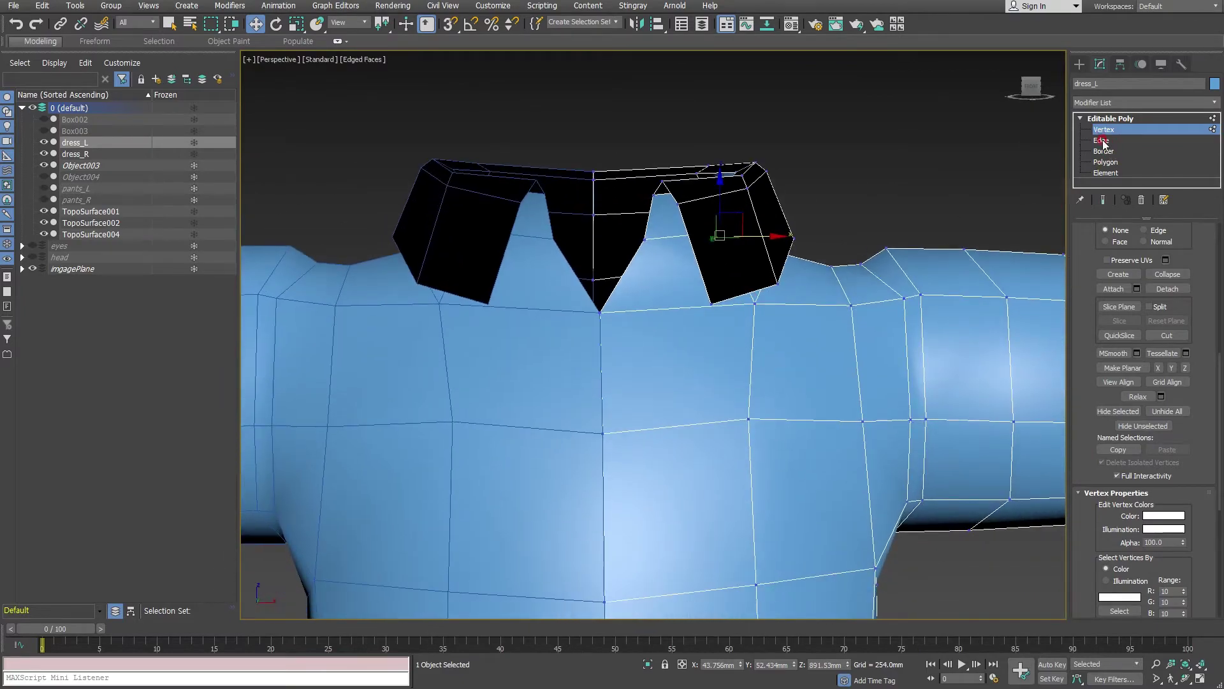
pyautogui.click(1103, 140)
pyautogui.moveTo(940, 197)
pyautogui.keyDown('alt'); pyautogui.mouseDown(button='middle')
pyautogui.moveTo(702, 320)
pyautogui.moveTo(732, 302)
pyautogui.moveTo(691, 308)
pyautogui.moveTo(663, 366)
pyautogui.moveTo(644, 357)
pyautogui.moveTo(669, 344)
pyautogui.mouseUp(button='middle'); pyautogui.keyUp('alt')
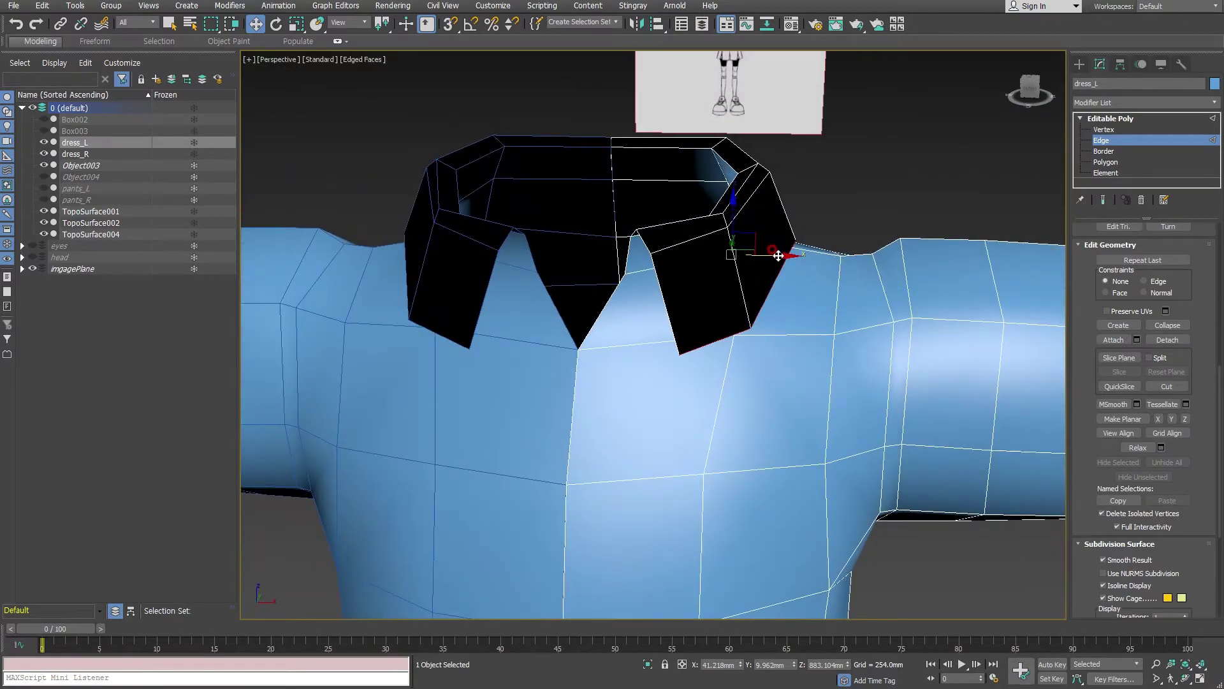
# - Scale the collar's bottom edges slightly, then pick a collar face in Polygon mode
pyautogui.keyDown('alt'); pyautogui.moveTo(778, 256); pyautogui.dragTo(777, 271, button='middle'); pyautogui.keyUp('alt')
pyautogui.press('r')
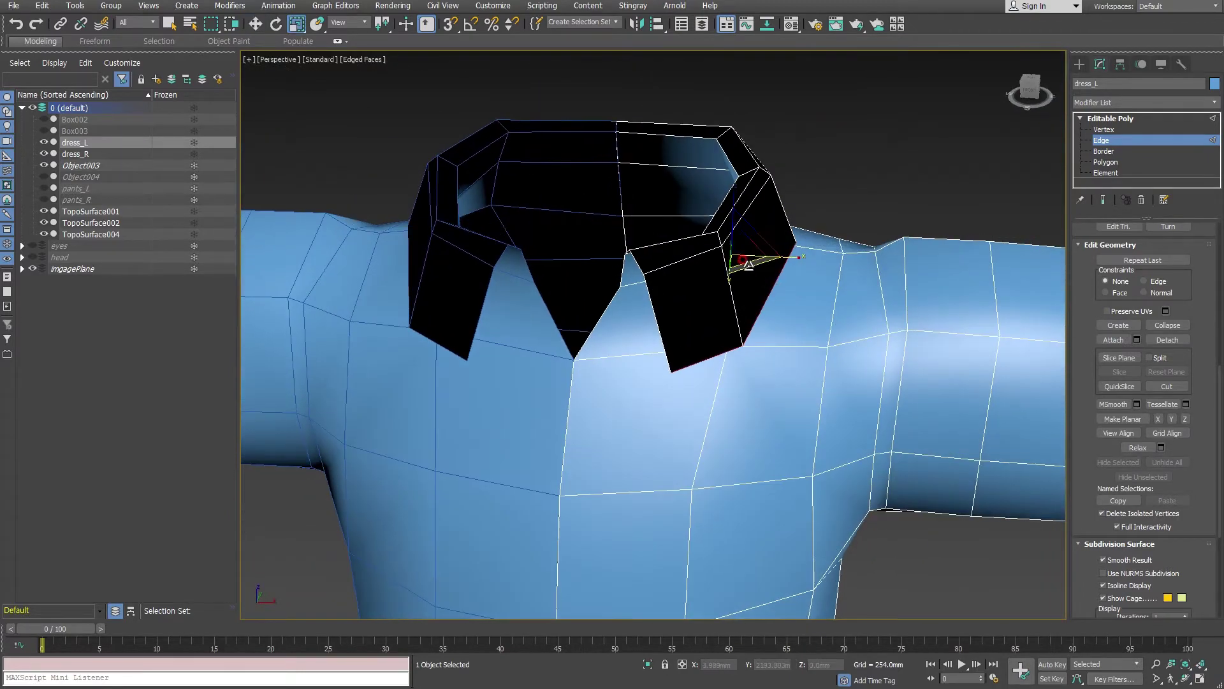
pyautogui.moveTo(744, 266); pyautogui.dragTo(753, 268)
pyautogui.moveTo(752, 266)
pyautogui.keyDown('alt'); pyautogui.mouseDown(button='middle')
pyautogui.moveTo(821, 300)
pyautogui.moveTo(771, 326)
pyautogui.moveTo(823, 246)
pyautogui.moveTo(734, 220)
pyautogui.moveTo(683, 308)
pyautogui.moveTo(678, 273)
pyautogui.moveTo(687, 303)
pyautogui.moveTo(629, 309)
pyautogui.moveTo(797, 333)
pyautogui.moveTo(737, 350)
pyautogui.moveTo(759, 345)
pyautogui.moveTo(733, 306)
pyautogui.mouseUp(button='middle'); pyautogui.keyUp('alt')
pyautogui.press('w')
pyautogui.press('4')
pyautogui.click(755, 297)
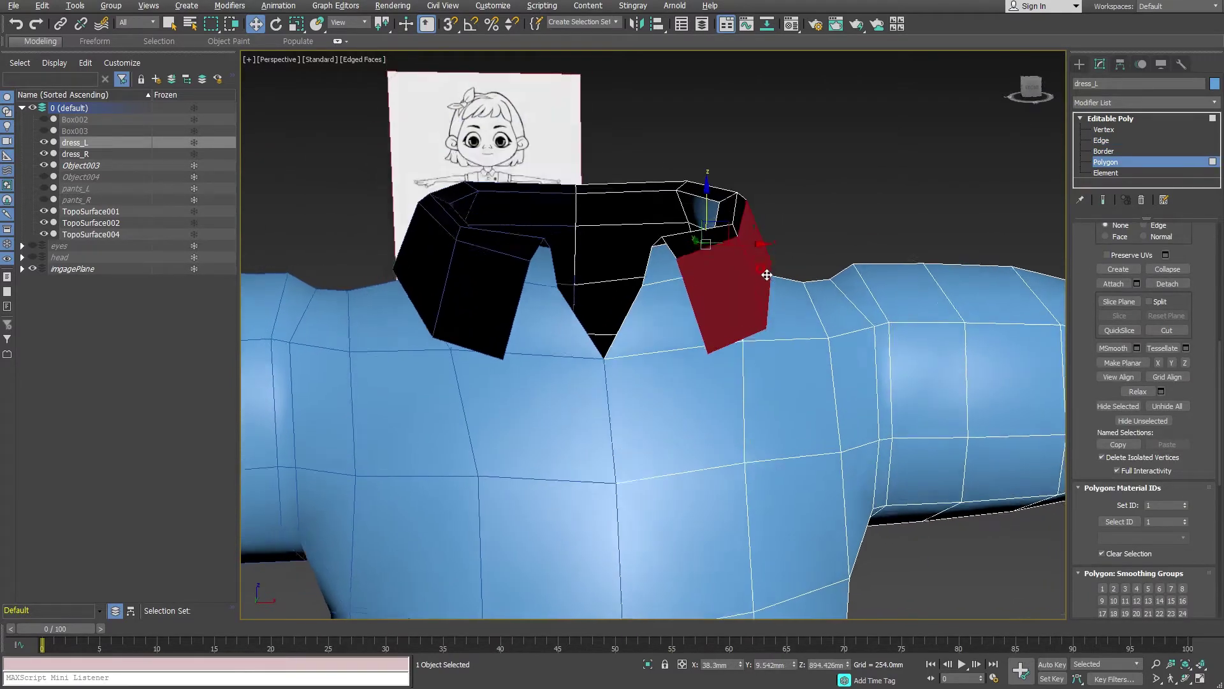
# - Select the right-half collar band faces running into the front flap, orbiting to check them
pyautogui.keyDown('alt'); pyautogui.moveTo(765, 273); pyautogui.dragTo(752, 273, button='middle'); pyautogui.keyUp('alt')
pyautogui.keyDown('shift'); pyautogui.click(716, 280); pyautogui.keyUp('shift')
pyautogui.click(727, 271)
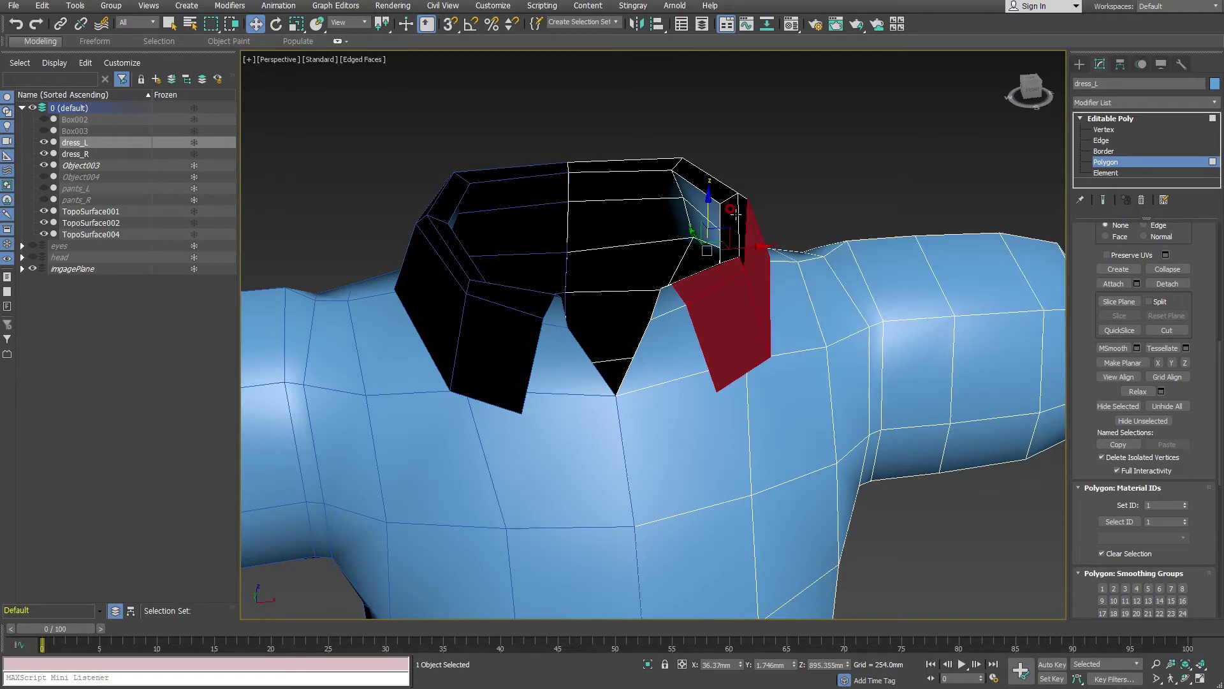
pyautogui.keyDown('alt'); pyautogui.moveTo(740, 226); pyautogui.dragTo(588, 178, button='middle'); pyautogui.keyUp('alt')
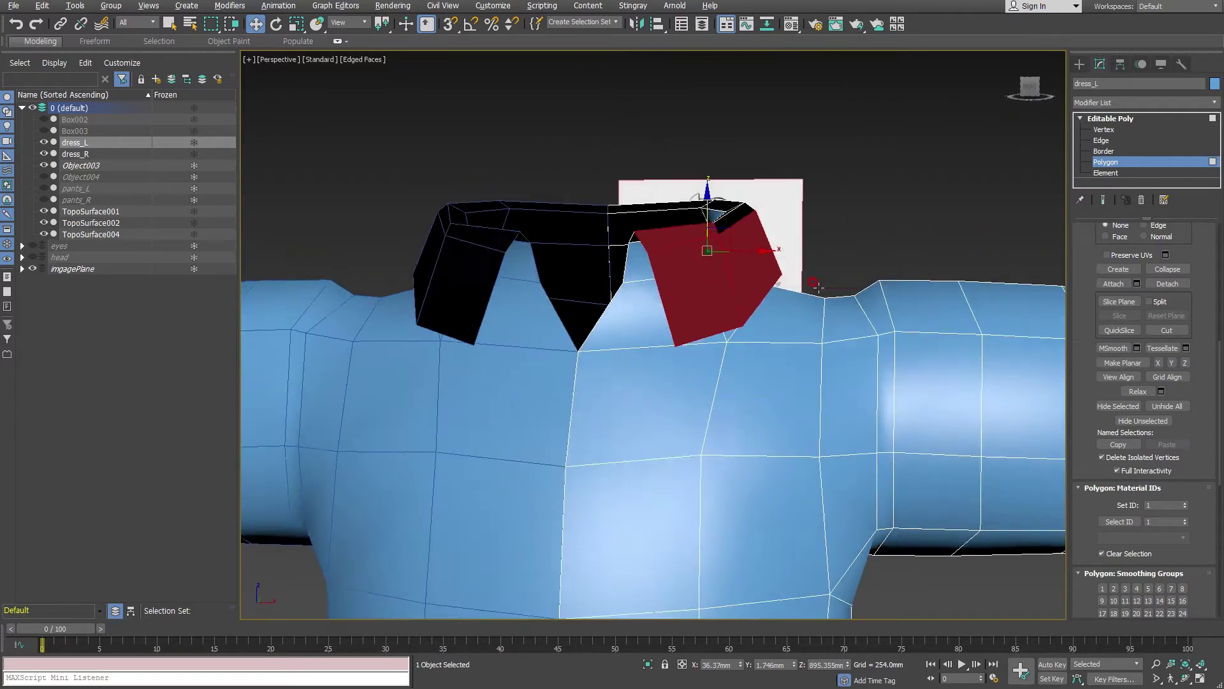
pyautogui.keyDown('shift'); pyautogui.click(763, 266); pyautogui.keyUp('shift')
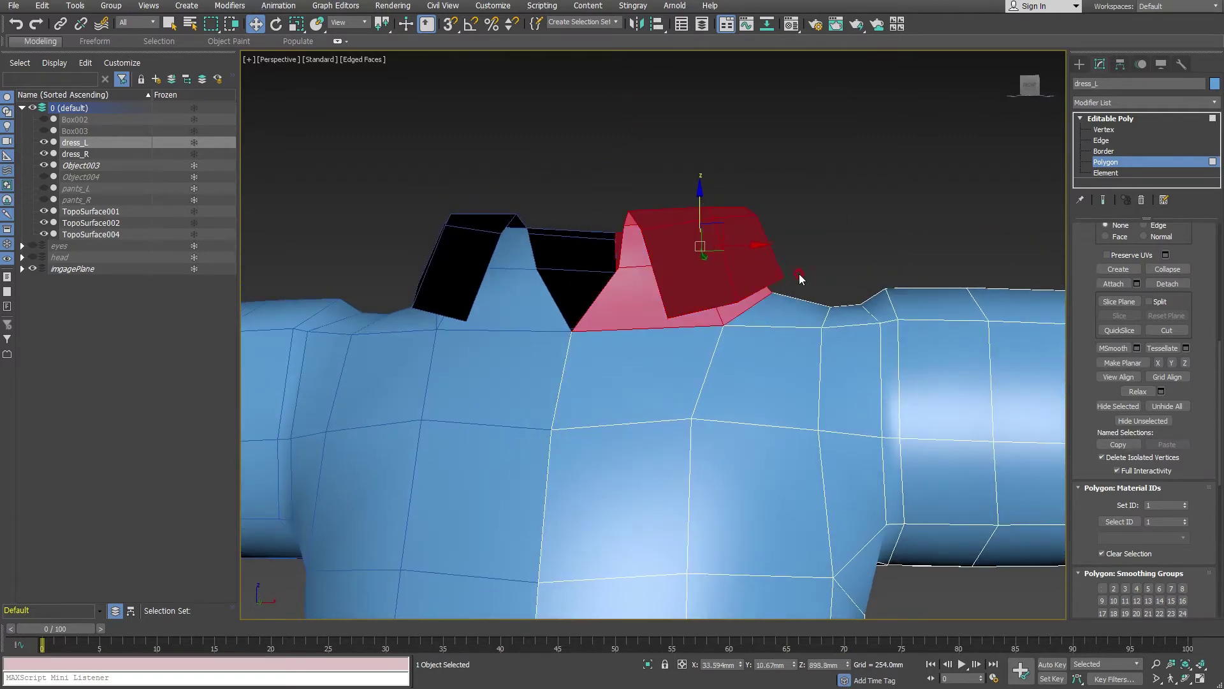
pyautogui.keyDown('alt'); pyautogui.moveTo(797, 277); pyautogui.dragTo(857, 315, button='middle'); pyautogui.keyUp('alt')
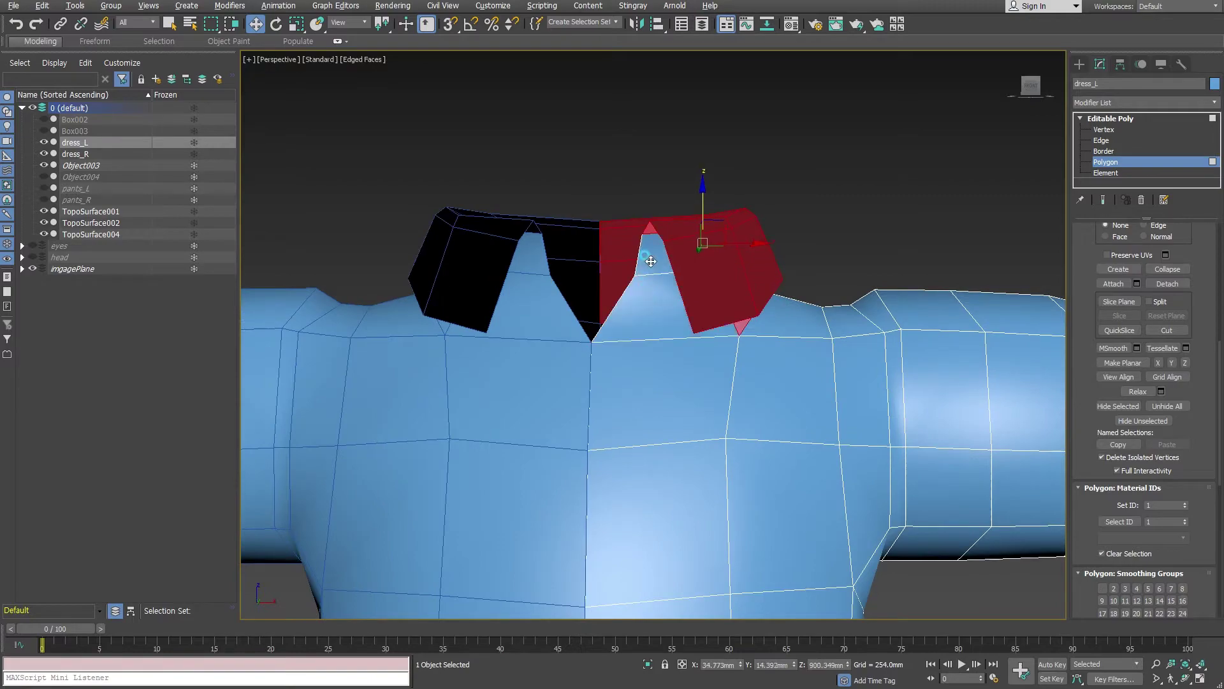
pyautogui.moveTo(708, 309)
pyautogui.keyDown('alt'); pyautogui.mouseDown(button='middle')
pyautogui.moveTo(781, 328)
pyautogui.moveTo(782, 347)
pyautogui.moveTo(759, 322)
pyautogui.moveTo(675, 305)
pyautogui.moveTo(743, 319)
pyautogui.mouseUp(button='middle'); pyautogui.keyUp('alt')
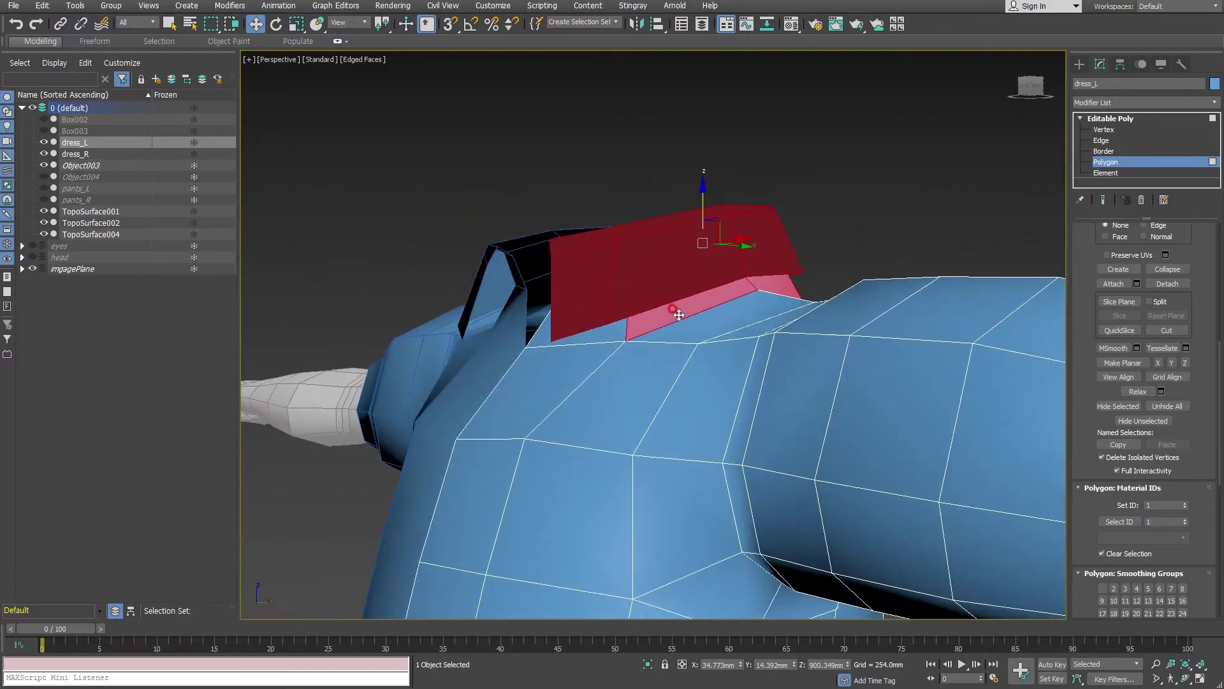
pyautogui.moveTo(848, 308)
pyautogui.keyDown('alt'); pyautogui.mouseDown(button='middle')
pyautogui.moveTo(752, 317)
pyautogui.moveTo(817, 361)
pyautogui.moveTo(801, 432)
pyautogui.moveTo(746, 223)
pyautogui.moveTo(1060, 298)
pyautogui.moveTo(832, 323)
pyautogui.mouseUp(button='middle'); pyautogui.keyUp('alt')
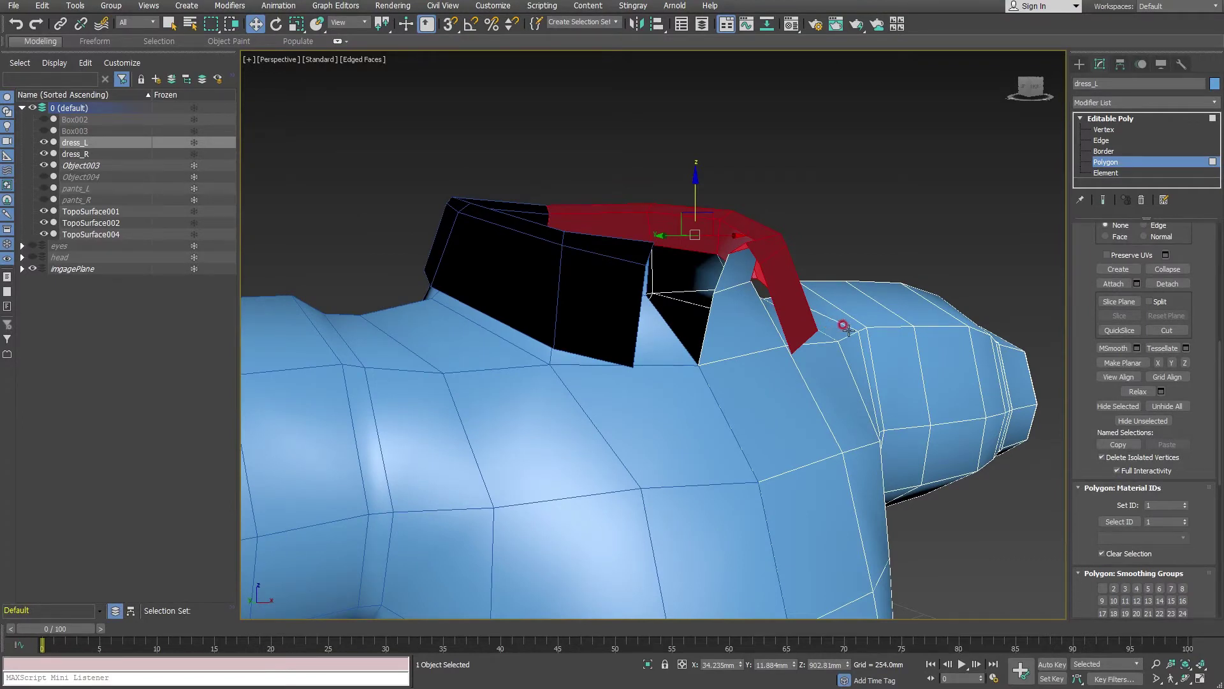
# - Clone the selected collar polygons to a new element and raise the copy upward
pyautogui.press('r')
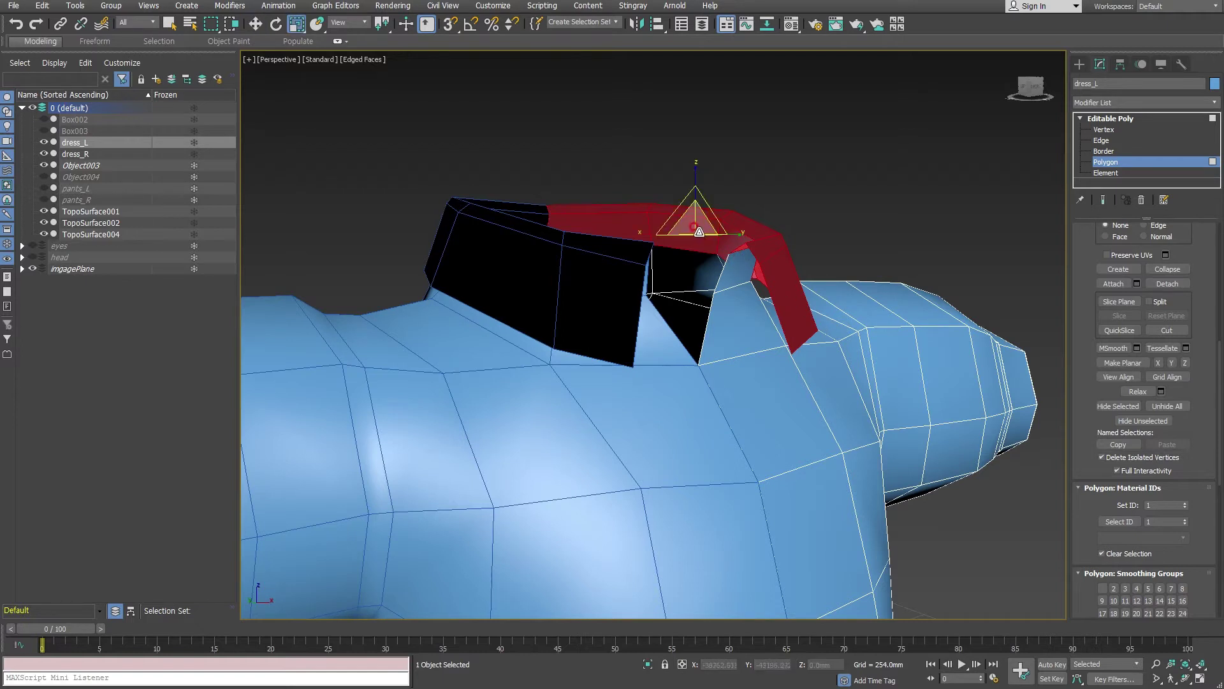
pyautogui.keyDown('shift'); pyautogui.moveTo(695, 226); pyautogui.dragTo(700, 221); pyautogui.keyUp('shift')
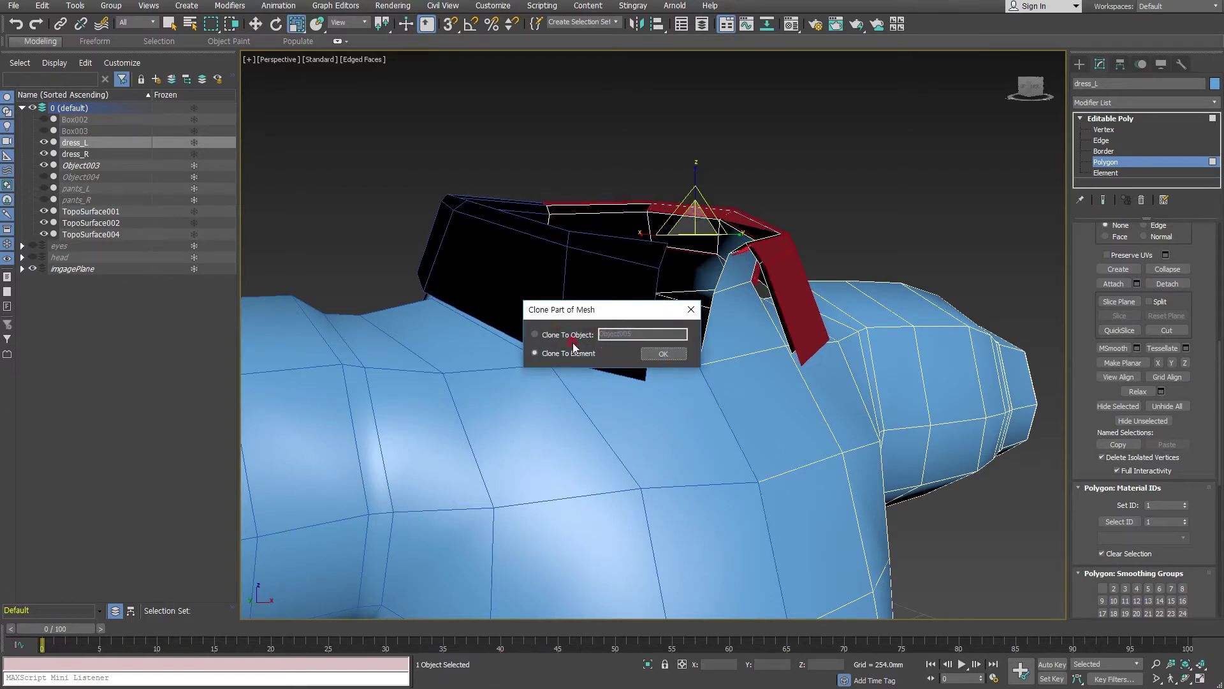
pyautogui.click(663, 353)
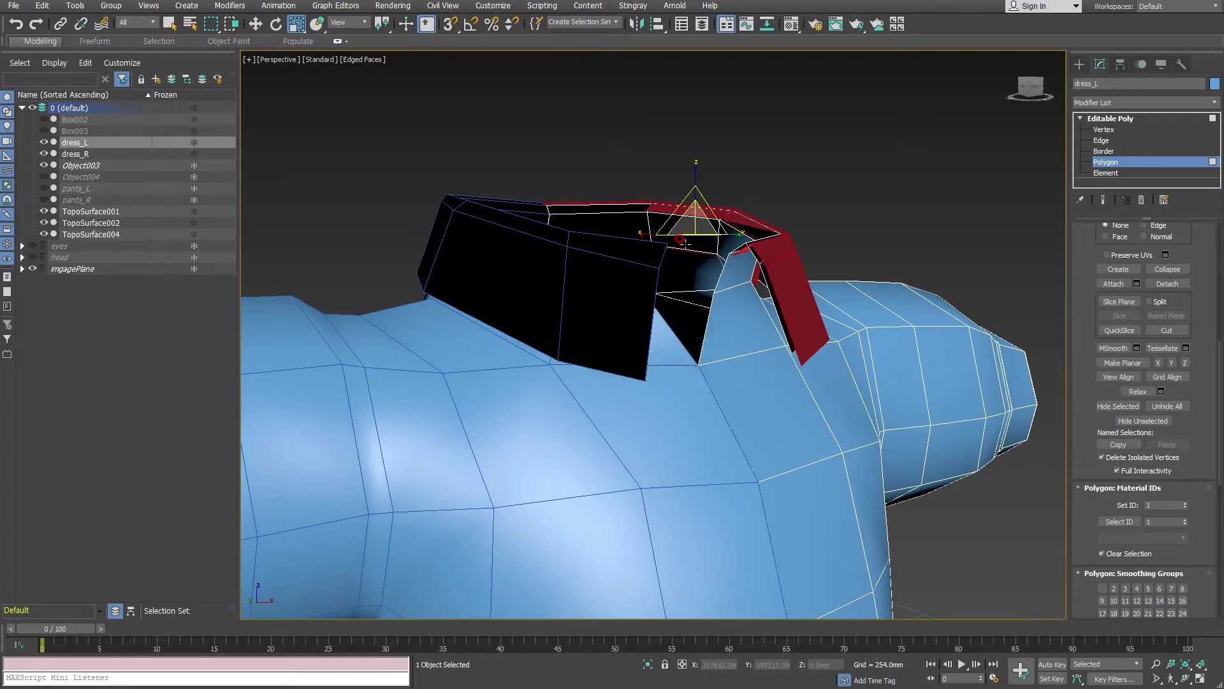
pyautogui.press('w')
pyautogui.moveTo(696, 182); pyautogui.dragTo(697, 76)
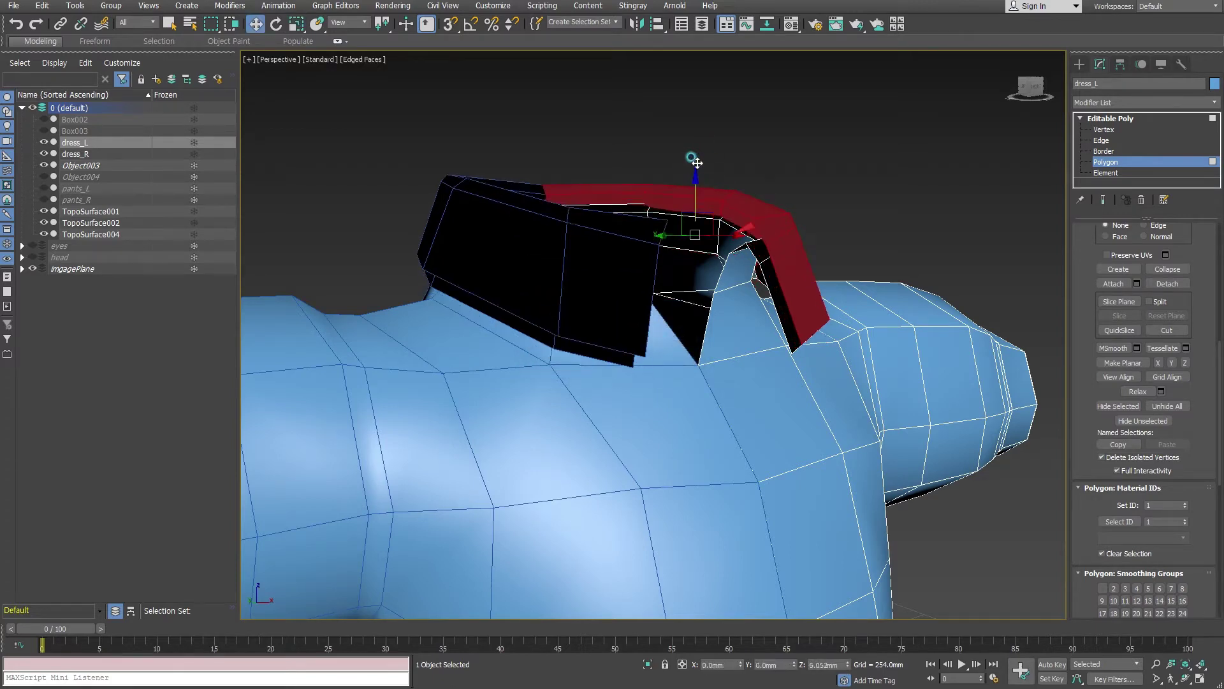
pyautogui.moveTo(697, 76)
pyautogui.keyDown('alt'); pyautogui.mouseDown(button='middle')
pyautogui.moveTo(800, 224)
pyautogui.moveTo(884, 158)
pyautogui.moveTo(863, 186)
pyautogui.moveTo(787, 190)
pyautogui.moveTo(791, 244)
pyautogui.moveTo(997, 156)
pyautogui.moveTo(697, 250)
pyautogui.moveTo(703, 264)
pyautogui.mouseUp(button='middle'); pyautogui.keyUp('alt')
# - Reselect the raised copy as a whole element, ending at Polygon level with 16 polygons
pyautogui.click(887, 155)
pyautogui.click(705, 183)
pyautogui.click(1106, 173)
pyautogui.click(745, 212)
pyautogui.press('4')
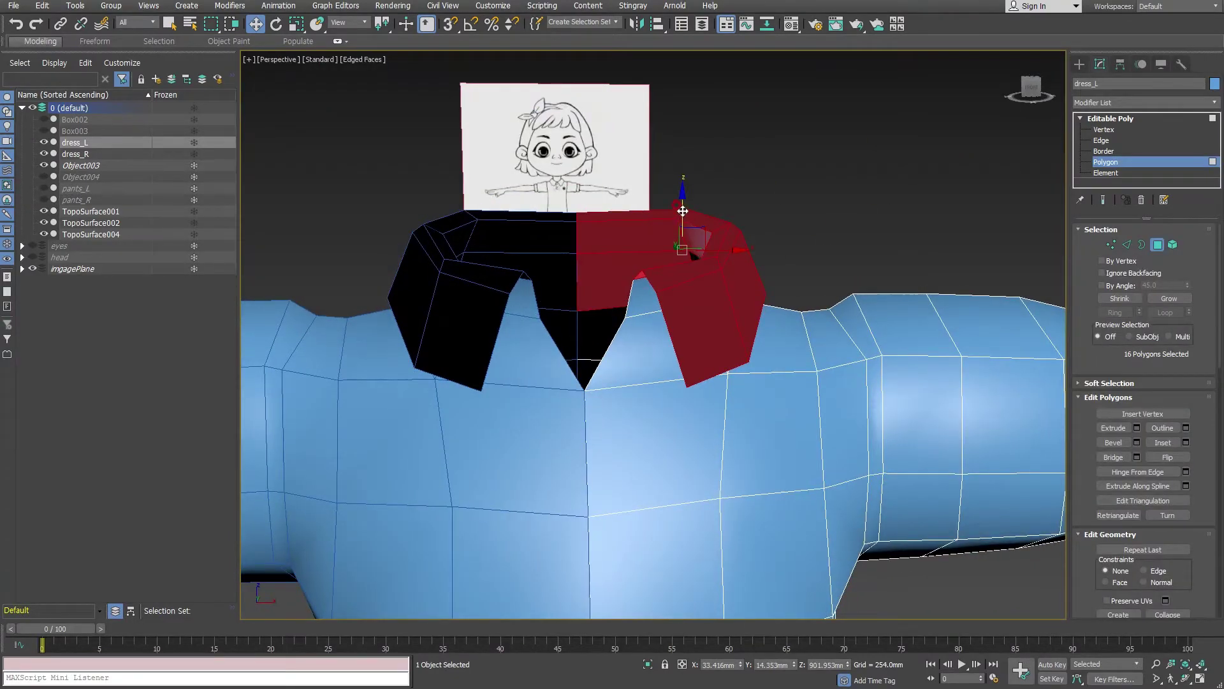
# - Shift-drag the collar polygons upward and clone them to a separate object, Object005
pyautogui.keyDown('shift'); pyautogui.moveTo(704, 260); pyautogui.dragTo(673, 92); pyautogui.keyUp('shift')
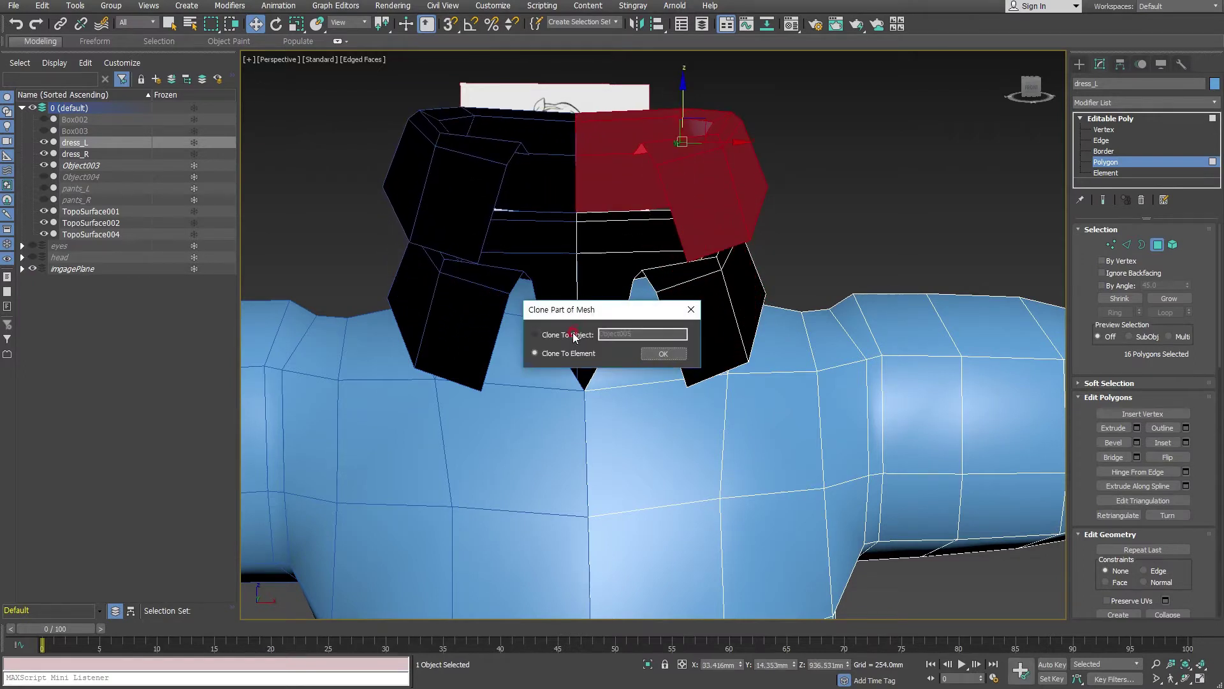
pyautogui.click(573, 336)
pyautogui.click(676, 354)
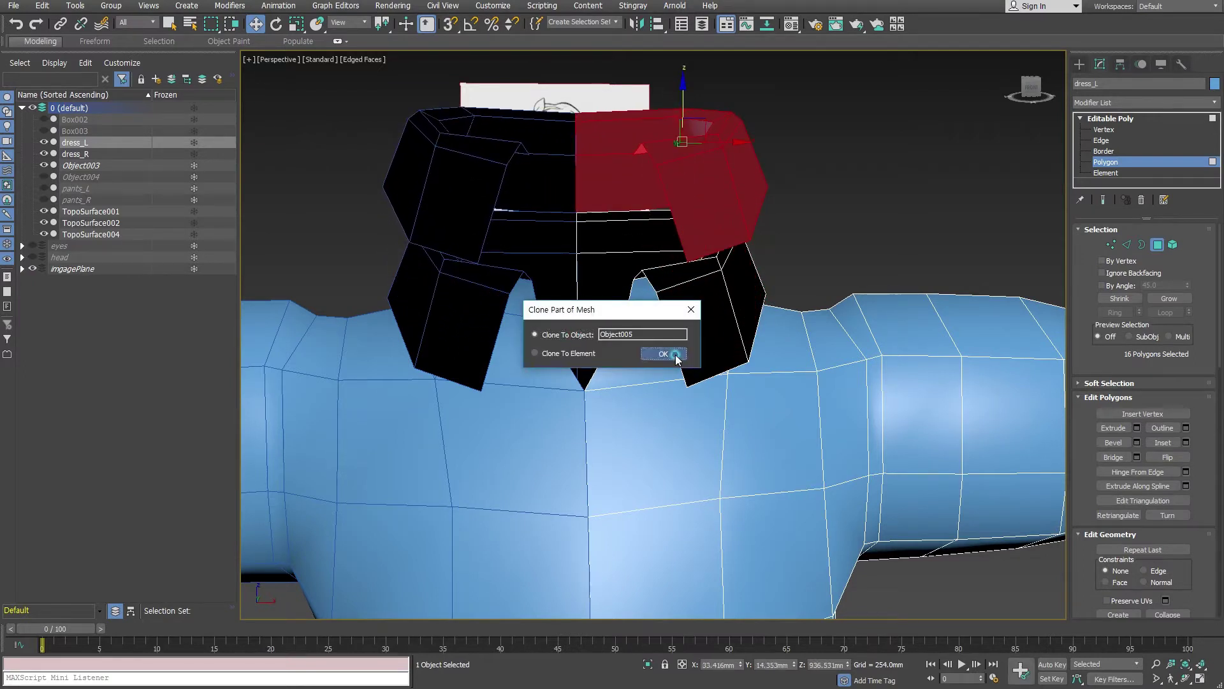
# - Select Object005 and add a Normal modifier to flip its normals
pyautogui.click(1122, 123)
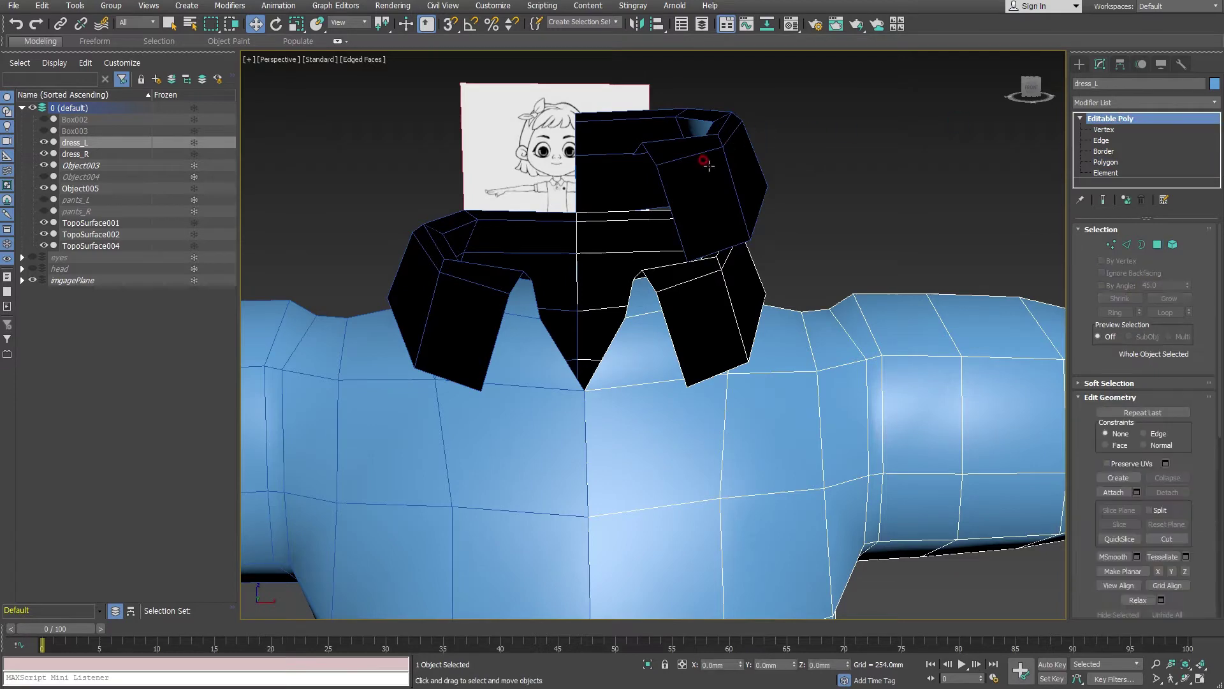
pyautogui.click(709, 166)
pyautogui.click(1213, 102)
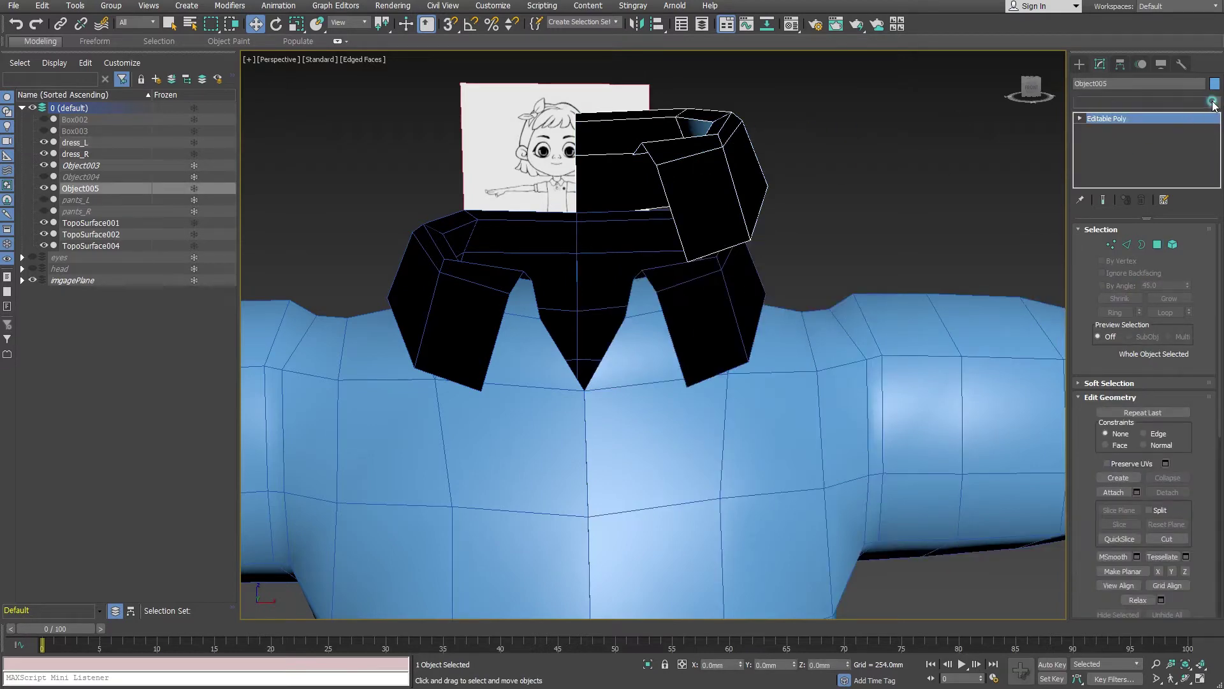
pyautogui.write('nor')
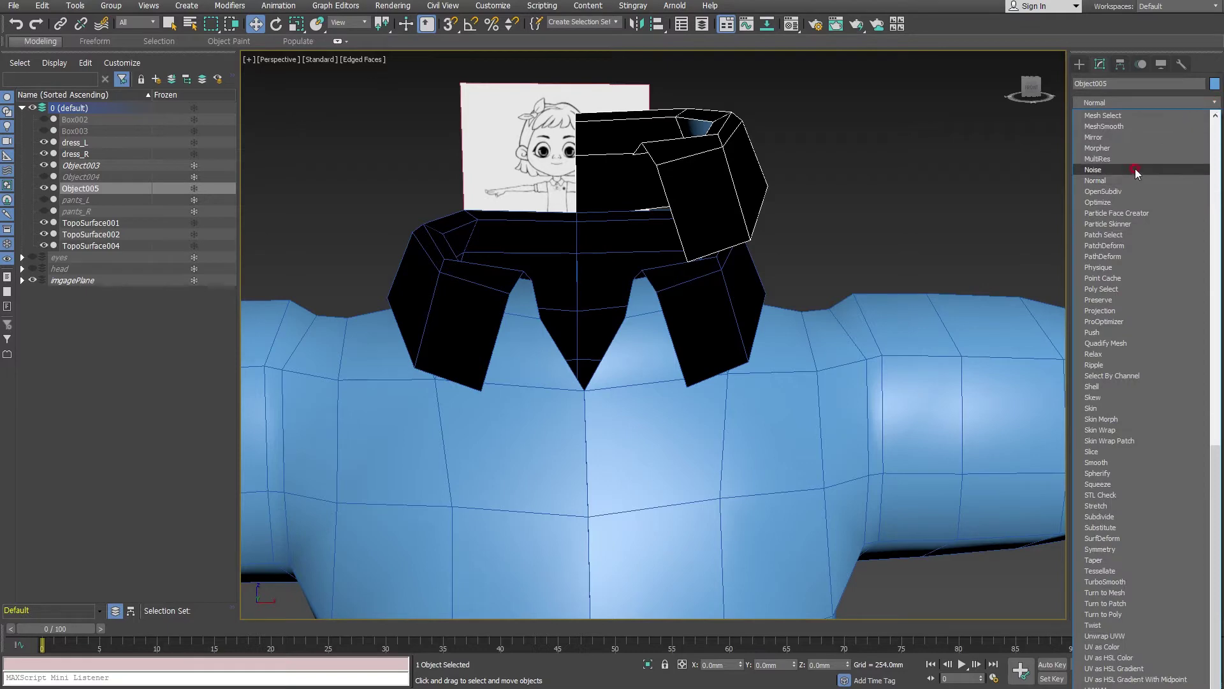
pyautogui.click(1120, 183)
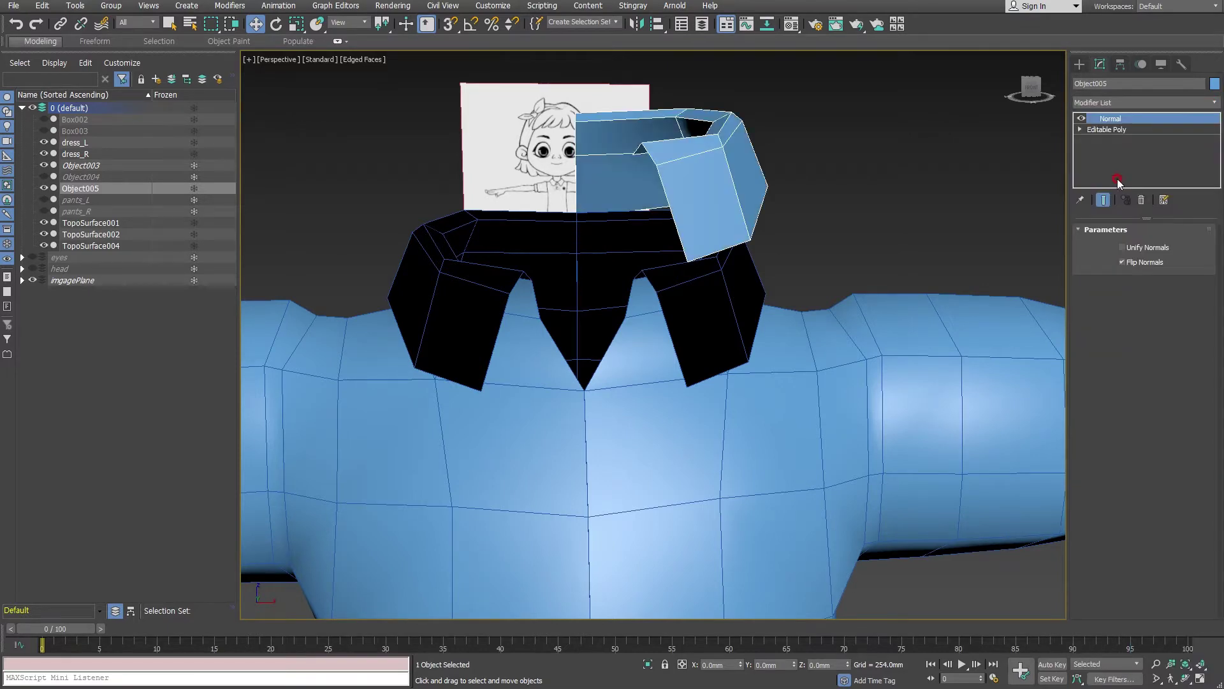
pyautogui.keyDown('alt'); pyautogui.moveTo(819, 287); pyautogui.dragTo(848, 280, button='middle'); pyautogui.keyUp('alt')
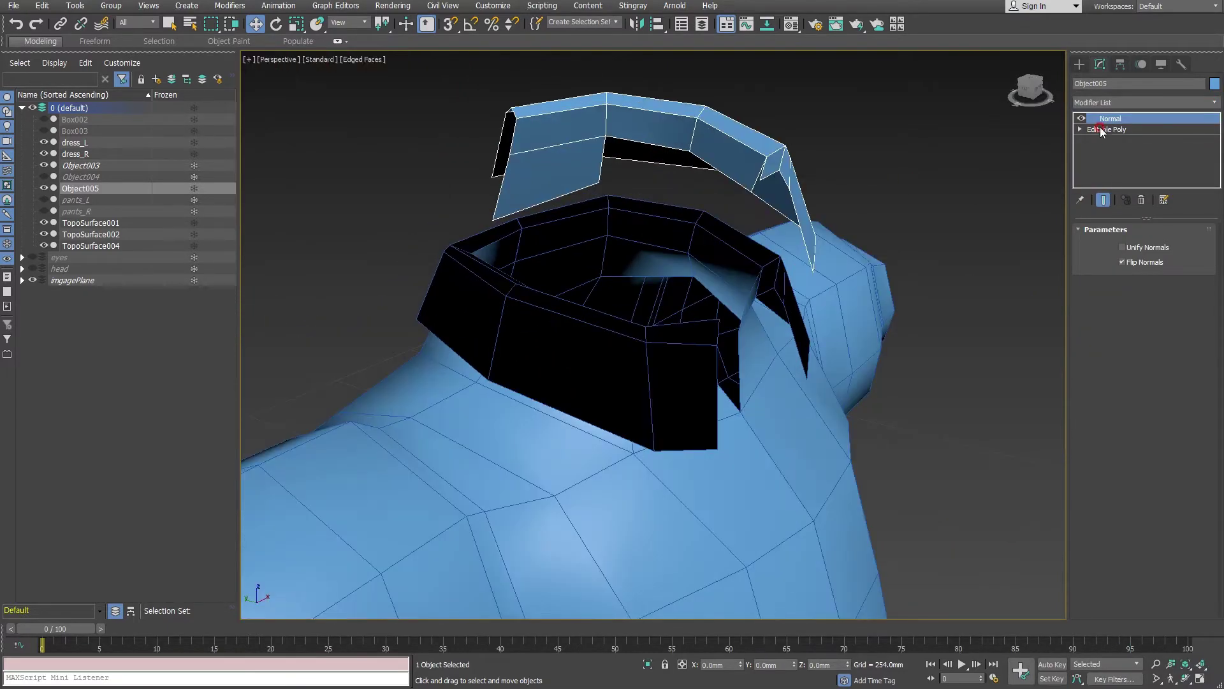
# - Collapse Object005's modifier stack, including the Normal modifier, into its Editable Poly
pyautogui.rightClick(1099, 121)
pyautogui.click(1104, 245)
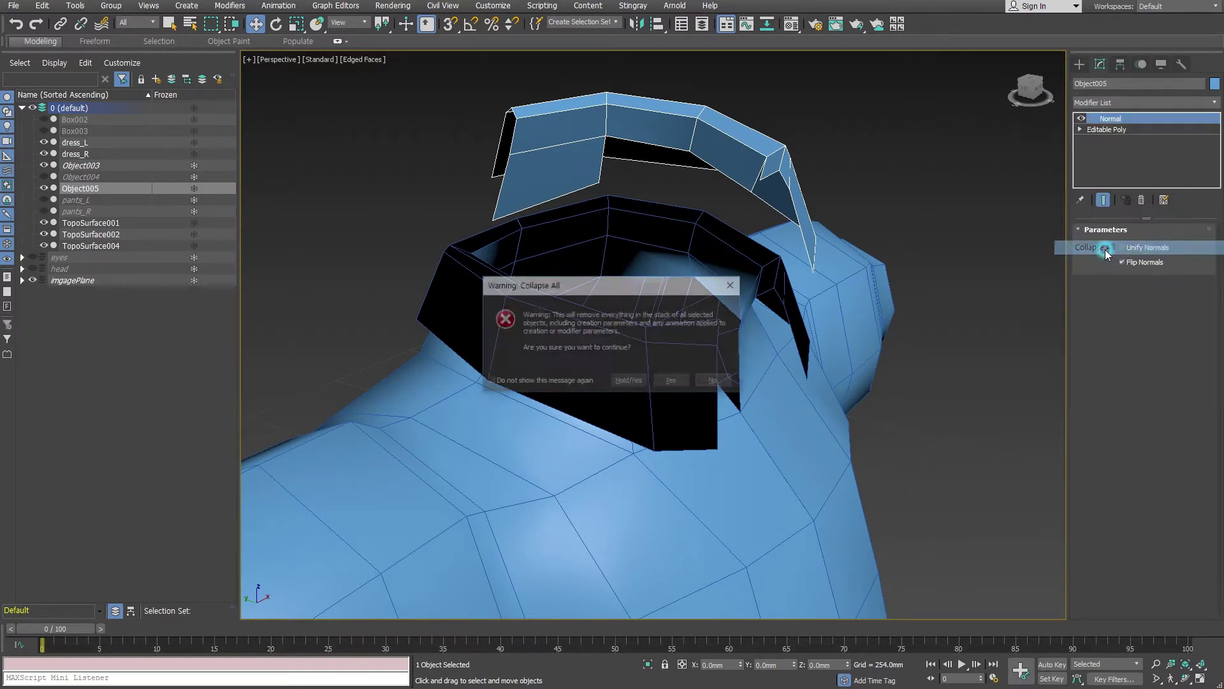
pyautogui.click(673, 381)
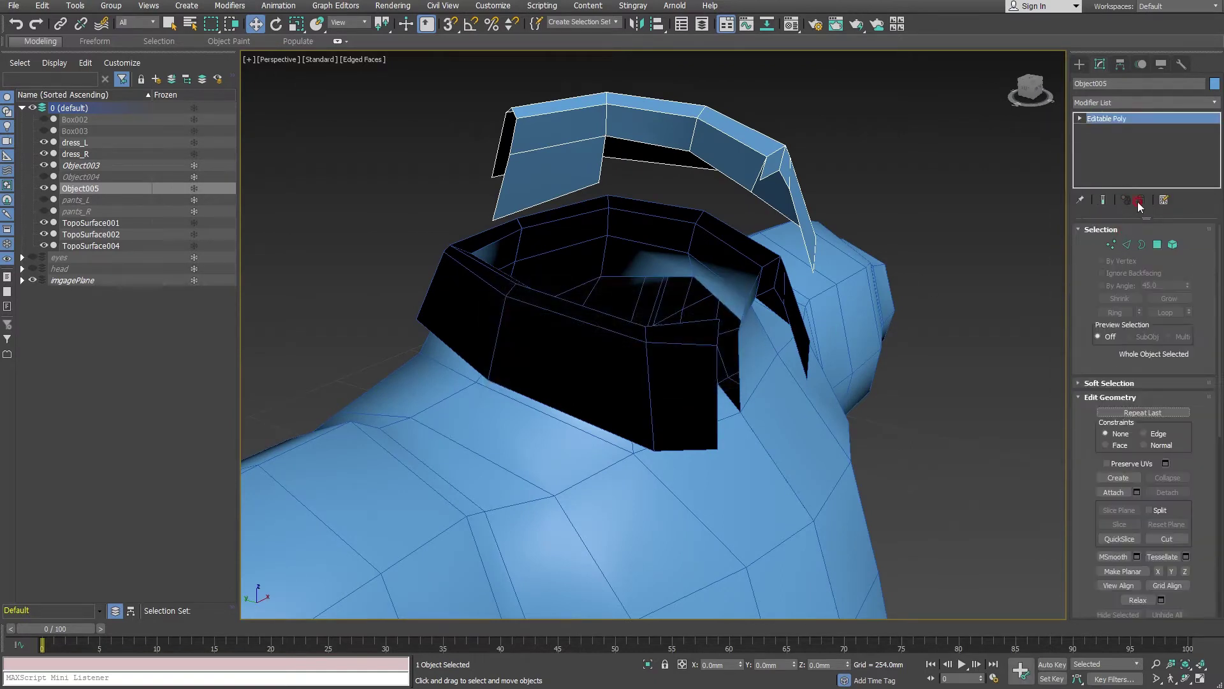
# - Delete four unwanted polygons from the raised collar copy
pyautogui.click(1158, 245)
pyautogui.click(538, 170)
pyautogui.press('Delete')
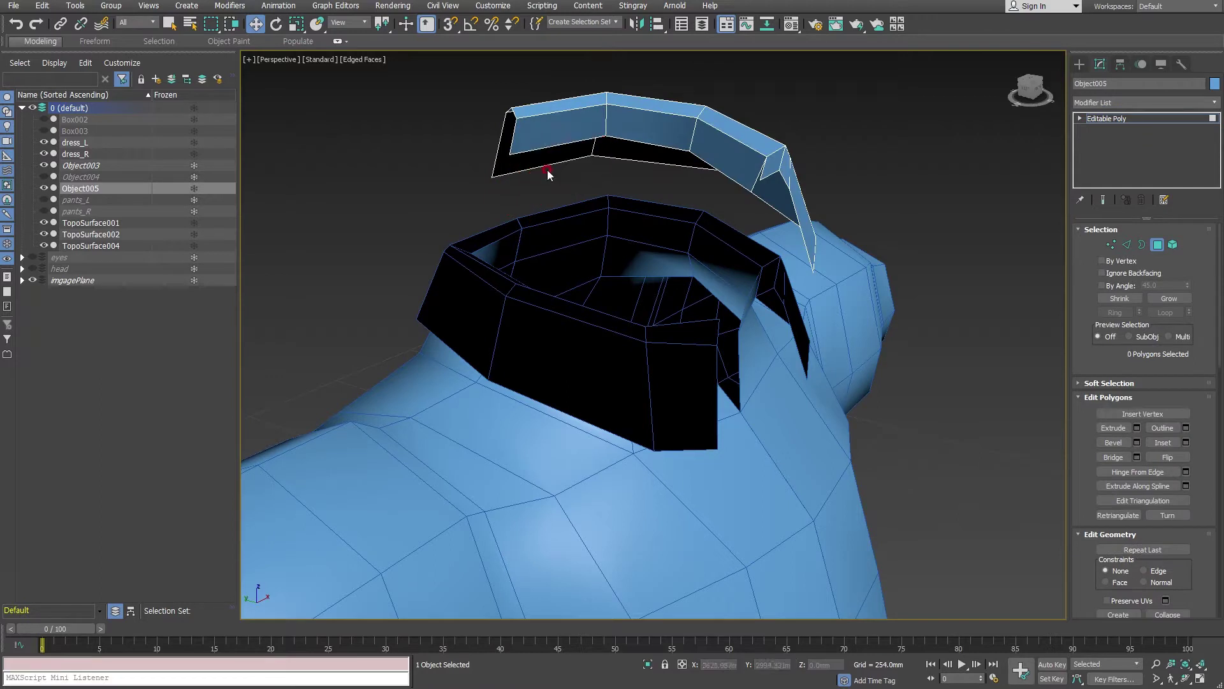
pyautogui.click(546, 136)
pyautogui.press('Delete')
pyautogui.click(637, 127)
pyautogui.press('Delete')
pyautogui.click(733, 150)
pyautogui.press('Delete')
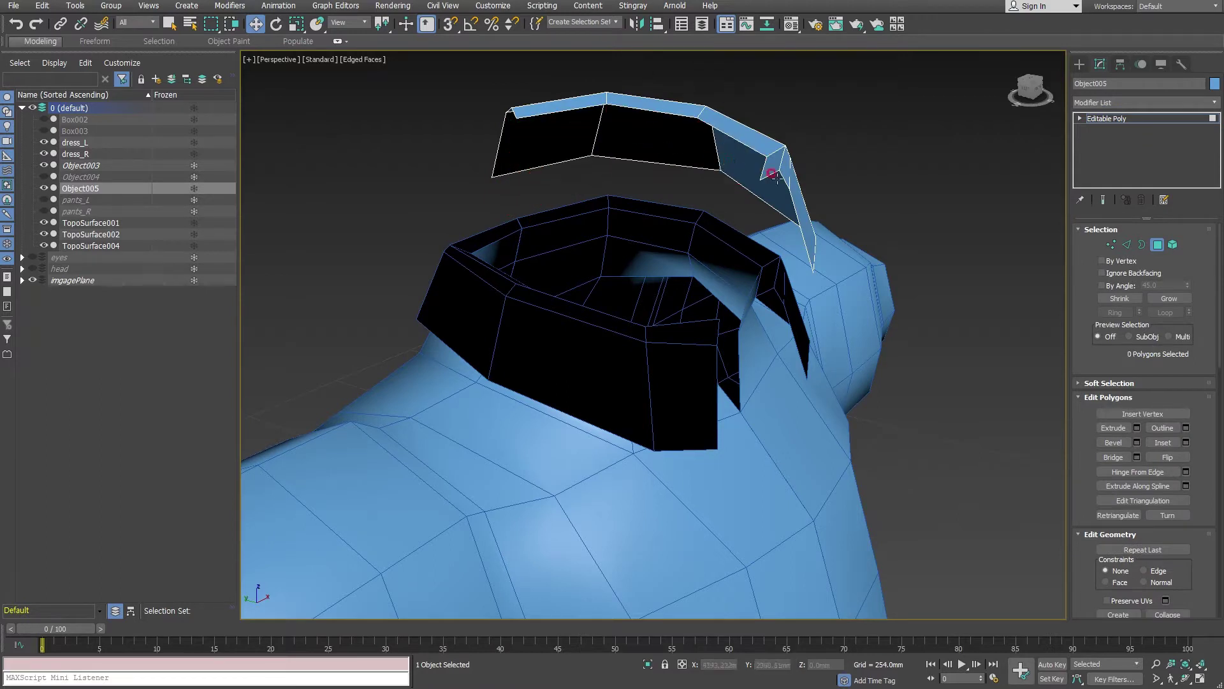
pyautogui.keyDown('alt'); pyautogui.moveTo(775, 170); pyautogui.dragTo(897, 173, button='middle'); pyautogui.keyUp('alt')
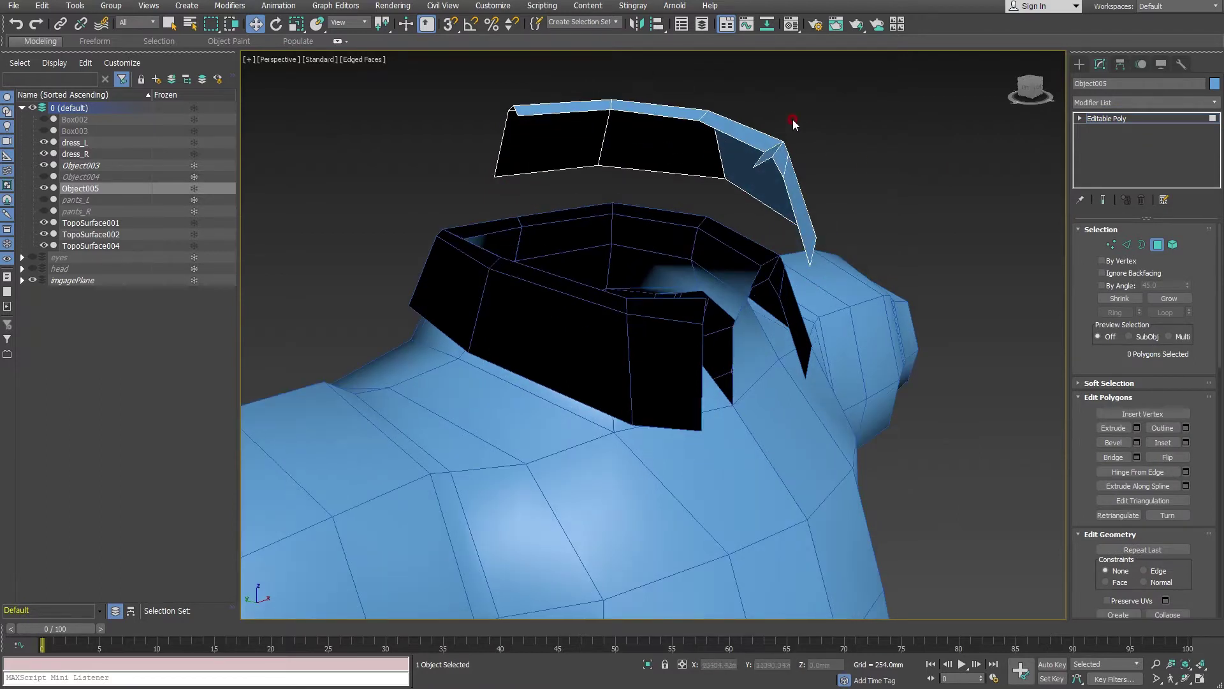
# - Select the top polygon, leave sub-object editing and show the Hierarchy pivot settings
pyautogui.click(738, 135)
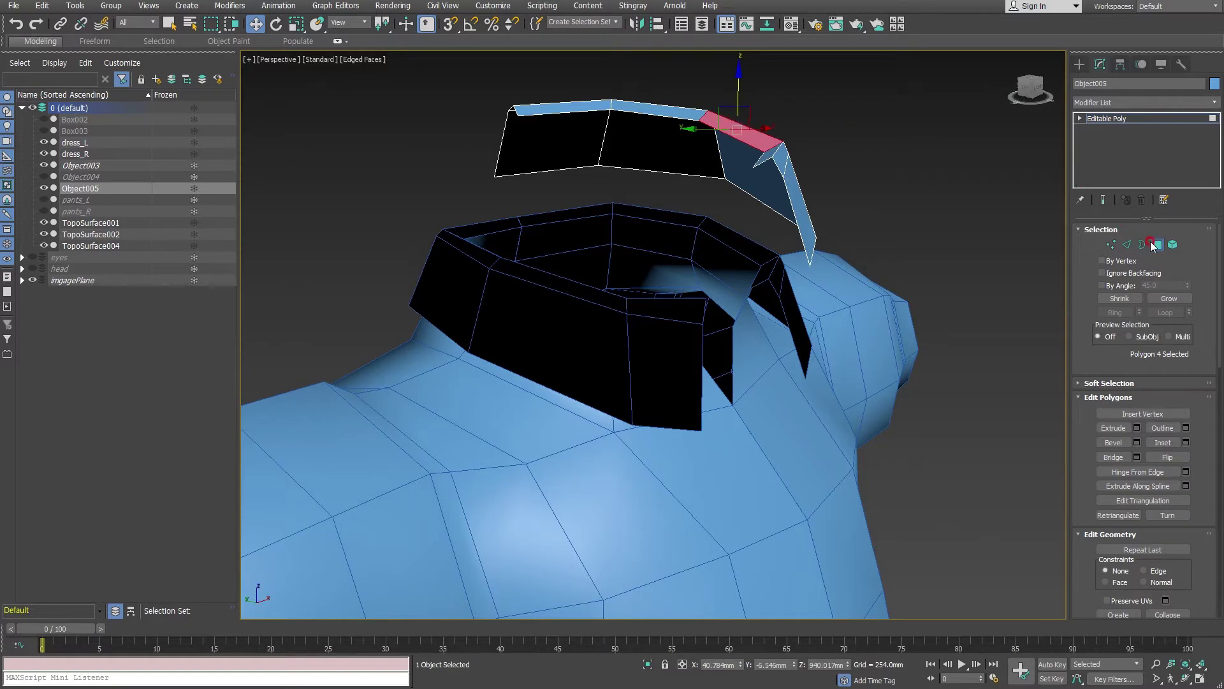
pyautogui.click(1141, 245)
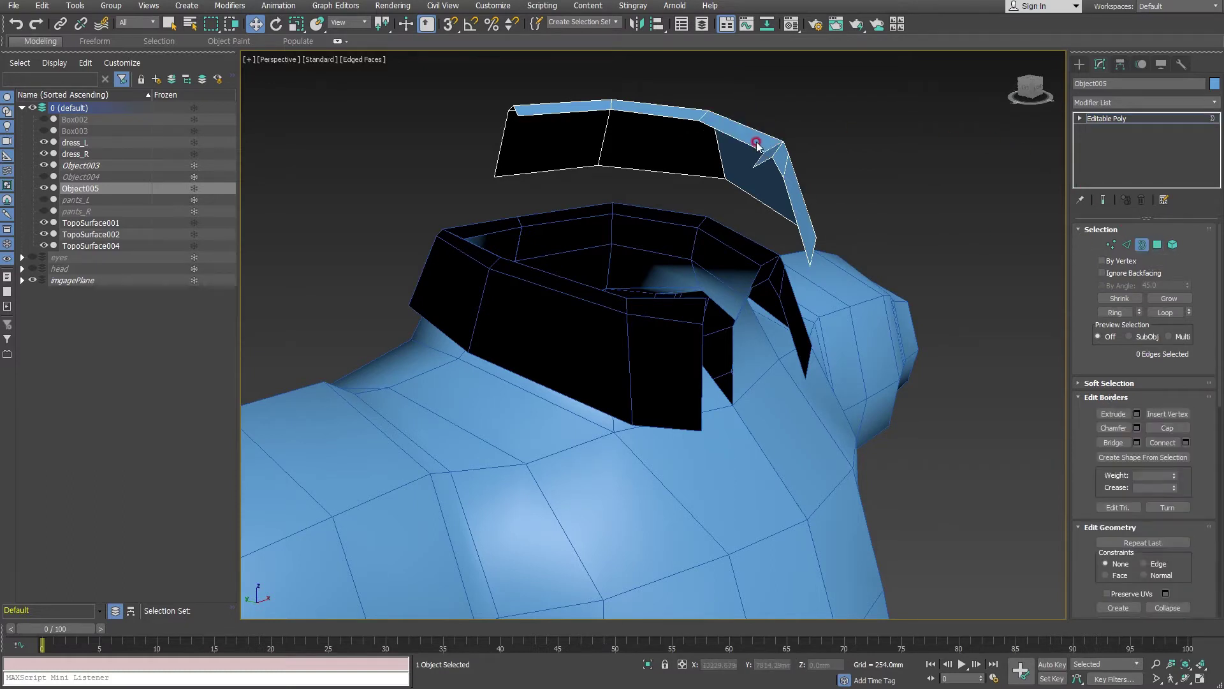
pyautogui.press('3')
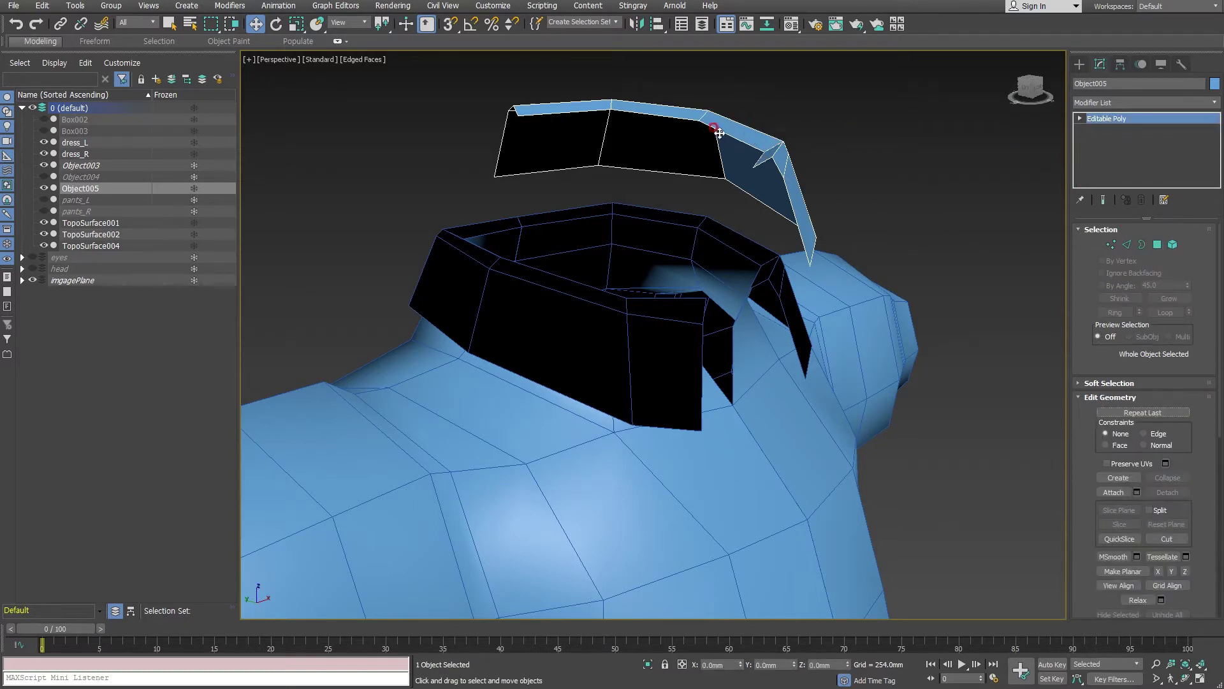
pyautogui.click(1121, 64)
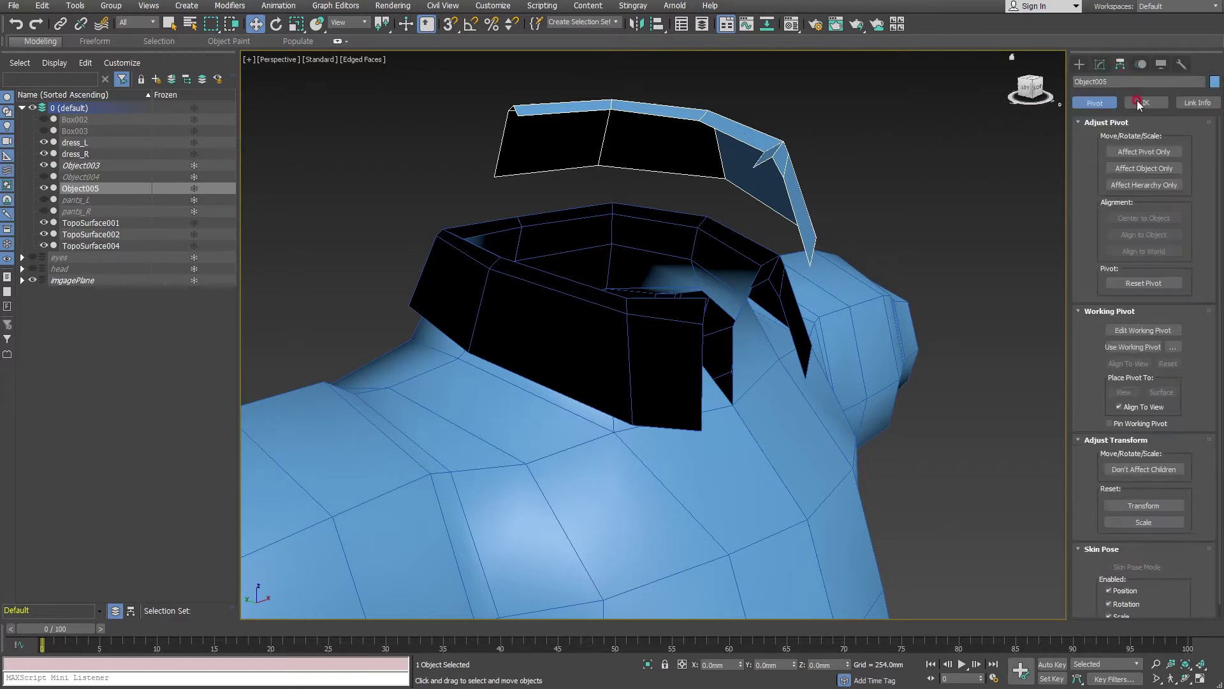
# - Centre Object005's pivot on the object using Affect Pivot Only and Center to Object
pyautogui.click(1142, 152)
pyautogui.click(1142, 218)
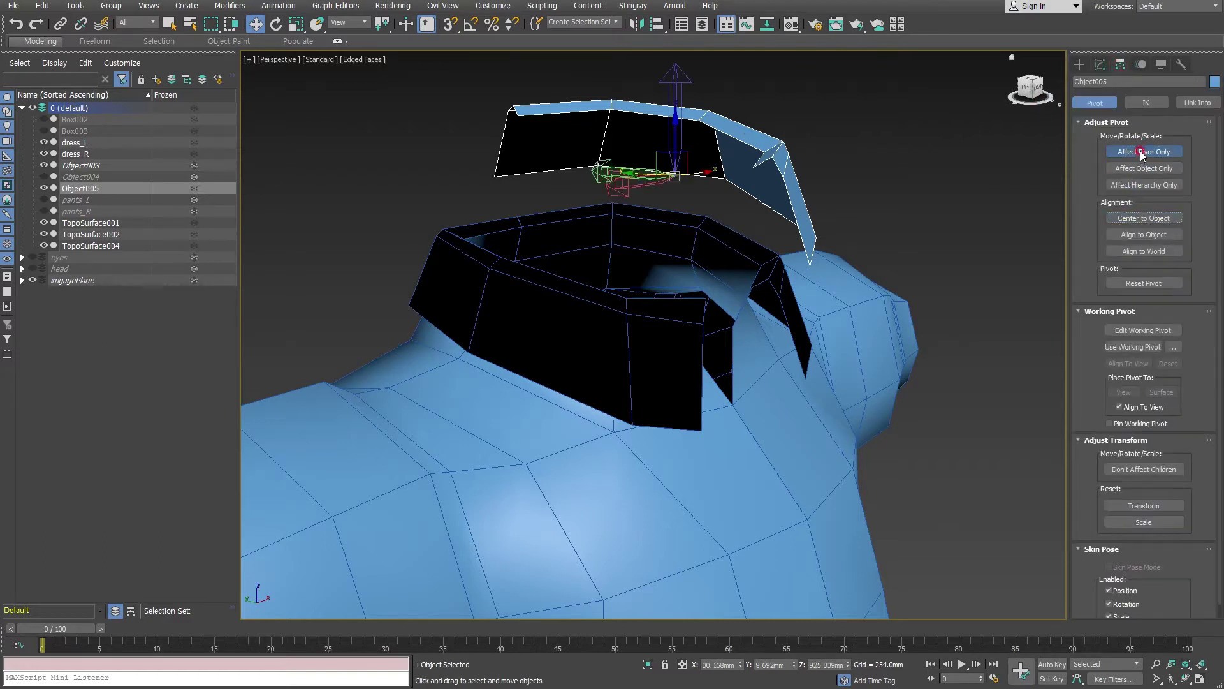
pyautogui.click(1142, 152)
pyautogui.click(1100, 64)
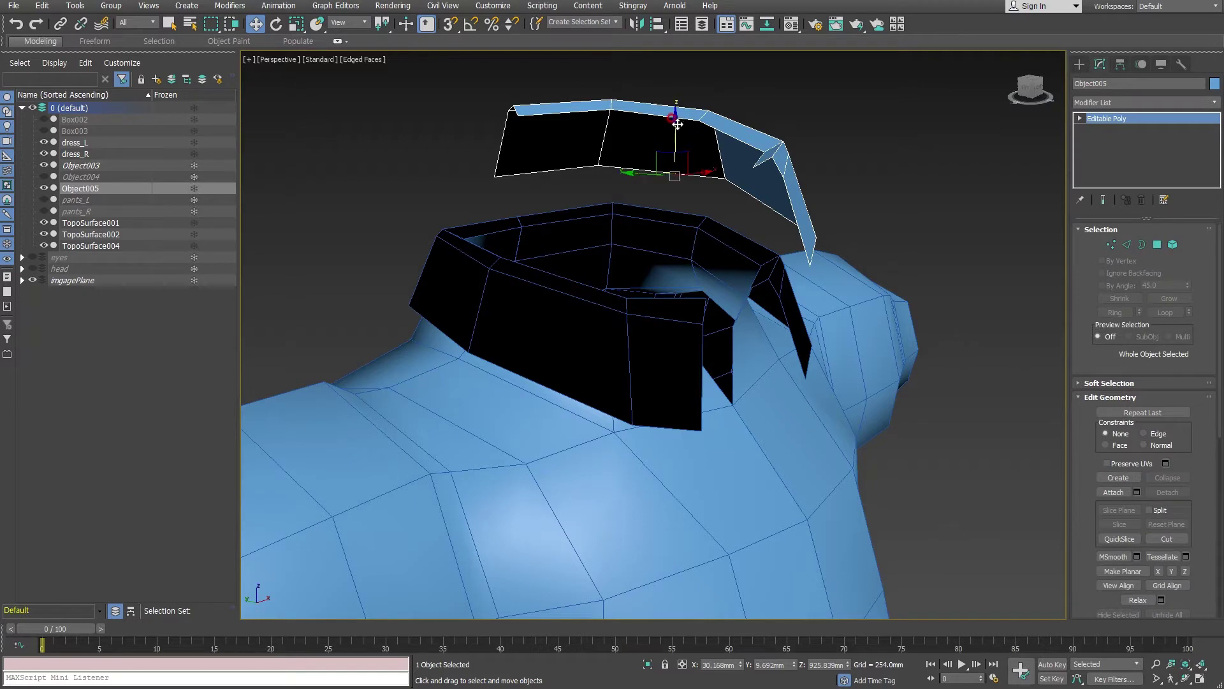
# - Lower the collar strip onto the neckline and stretch it slightly taller in Z
pyautogui.moveTo(678, 124); pyautogui.dragTo(676, 221)
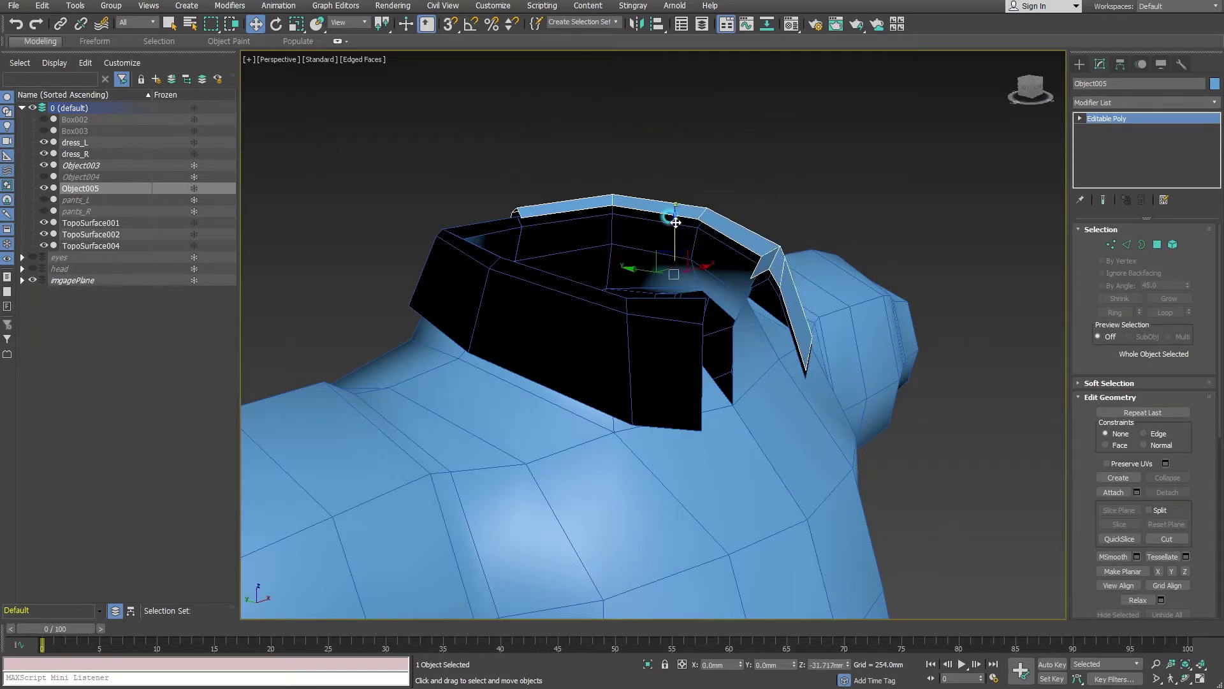
pyautogui.moveTo(676, 222); pyautogui.dragTo(686, 267)
pyautogui.press('r')
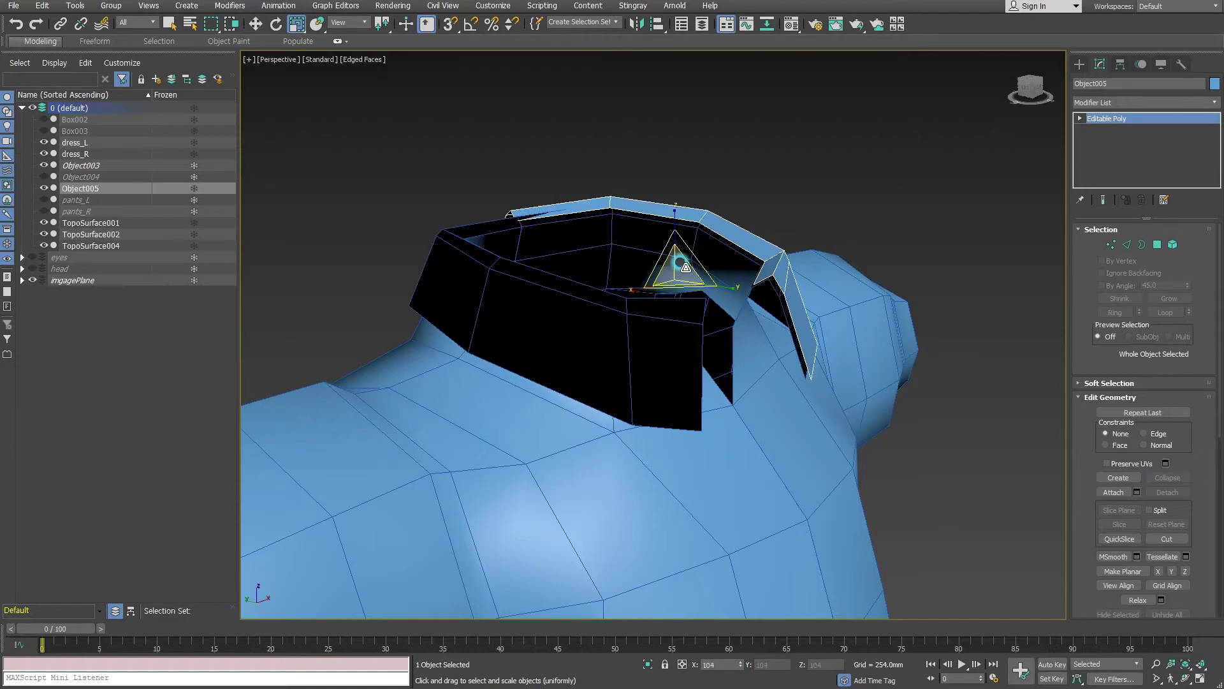
pyautogui.hotkey('ctrl', 'z')
pyautogui.moveTo(674, 211); pyautogui.dragTo(674, 216)
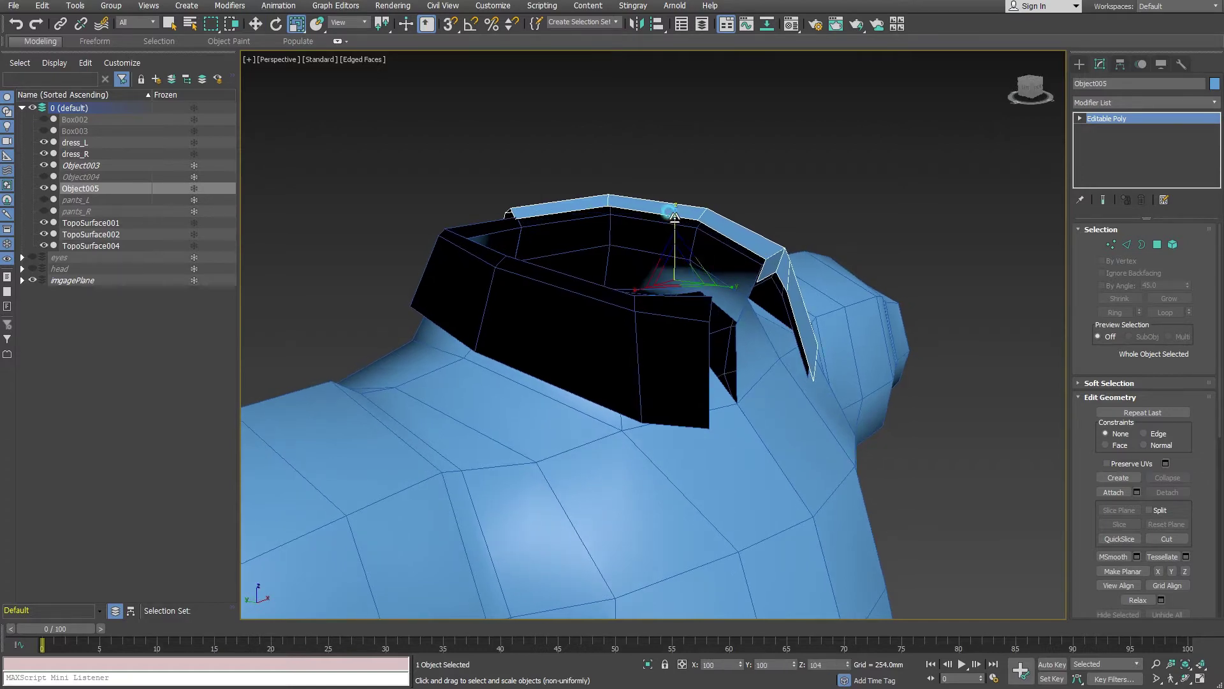
pyautogui.scroll(2, 675, 216)
pyautogui.scroll(2, 673, 220)
# - Attach the dress_L shirt half into the collar object Object005
pyautogui.scroll(2, 670, 224)
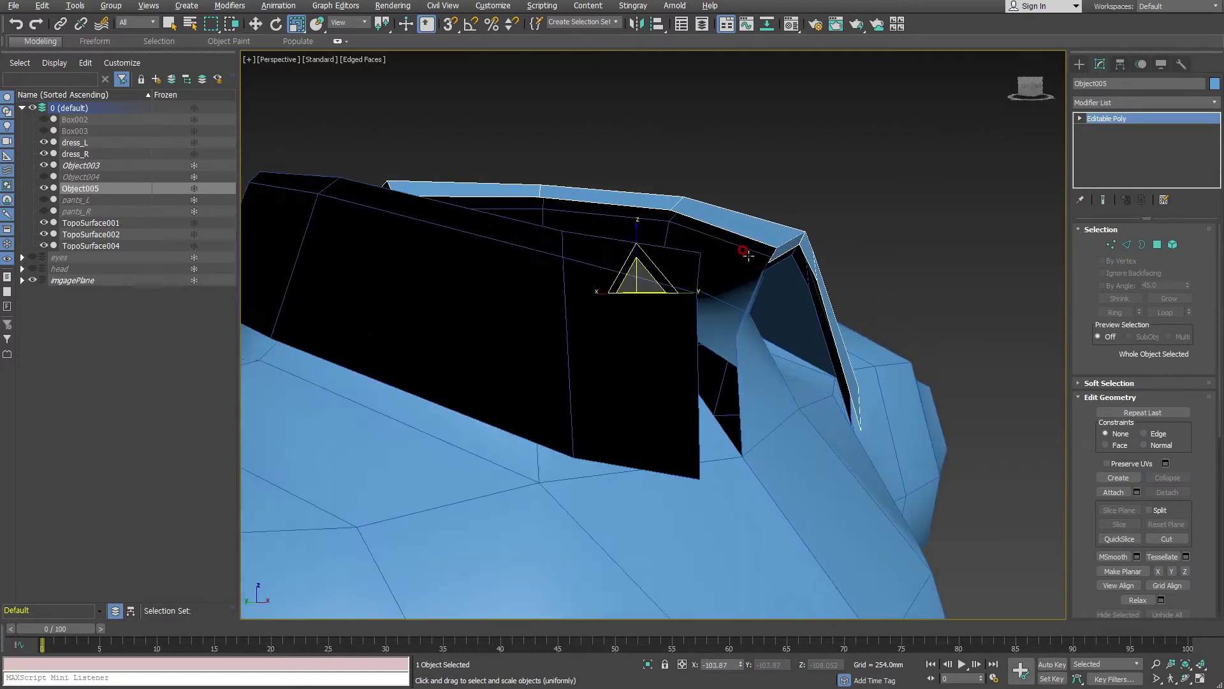
pyautogui.scroll(2, 666, 228)
pyautogui.press('w')
pyautogui.click(621, 236)
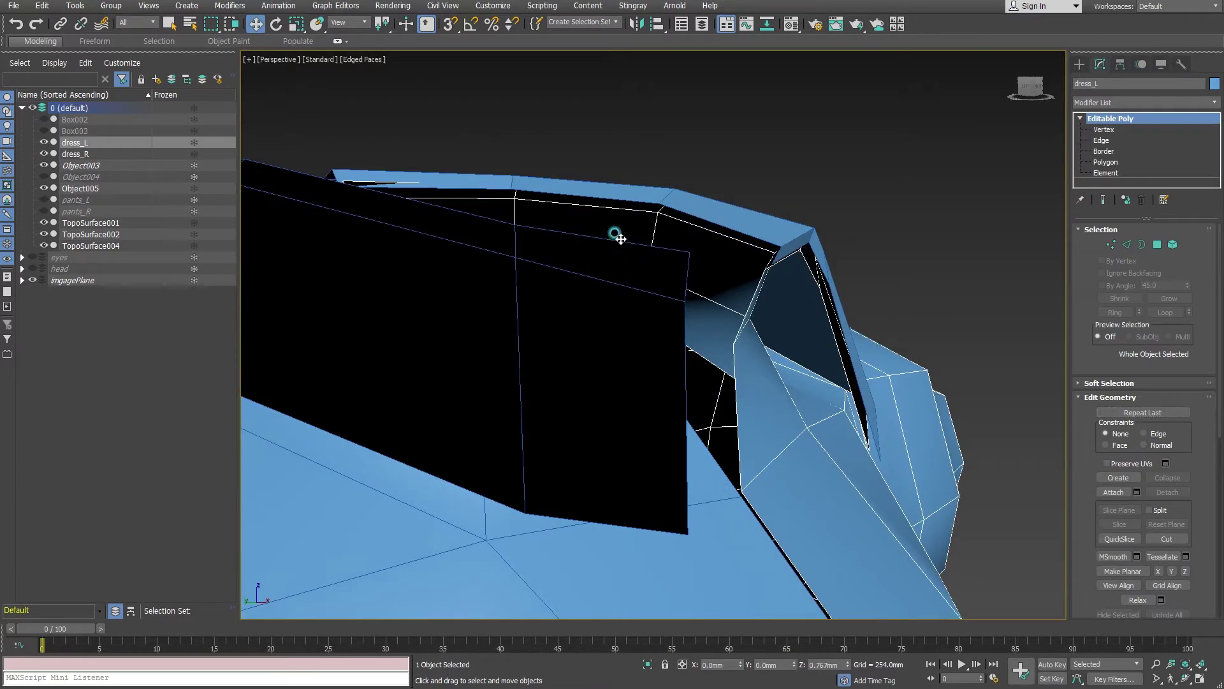
pyautogui.click(666, 199)
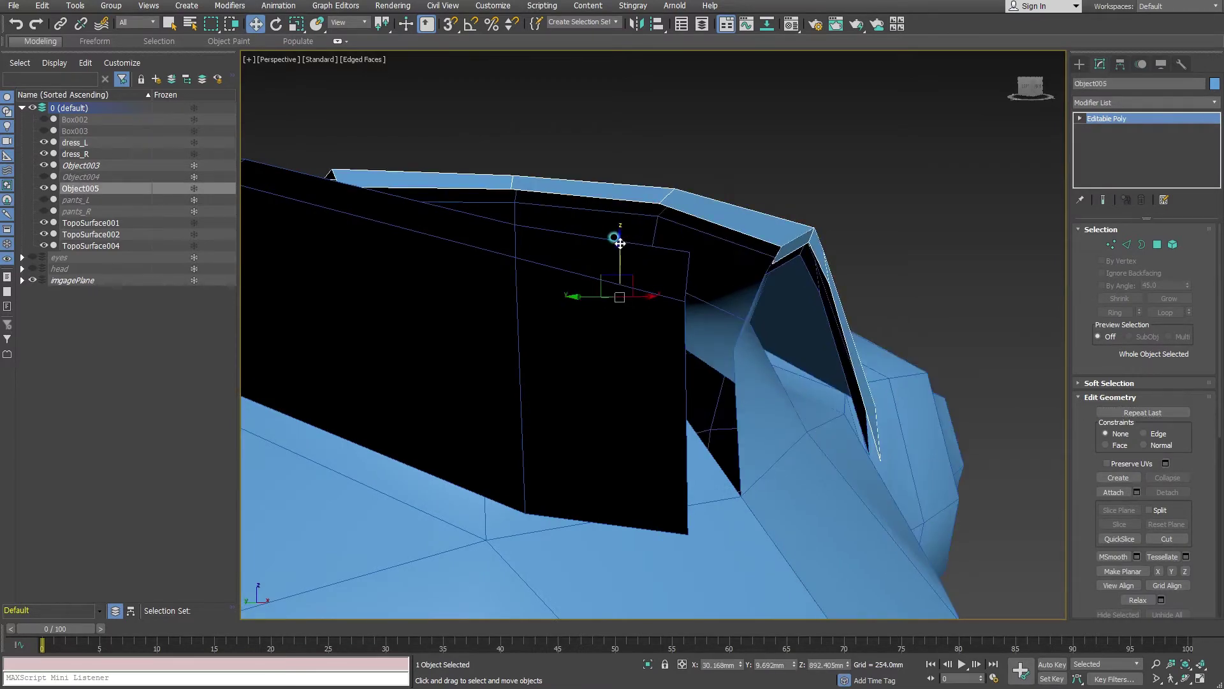
pyautogui.moveTo(619, 243)
pyautogui.keyDown('alt'); pyautogui.mouseDown(button='middle')
pyautogui.moveTo(741, 293)
pyautogui.moveTo(852, 317)
pyautogui.moveTo(970, 289)
pyautogui.mouseUp(button='middle'); pyautogui.keyUp('alt')
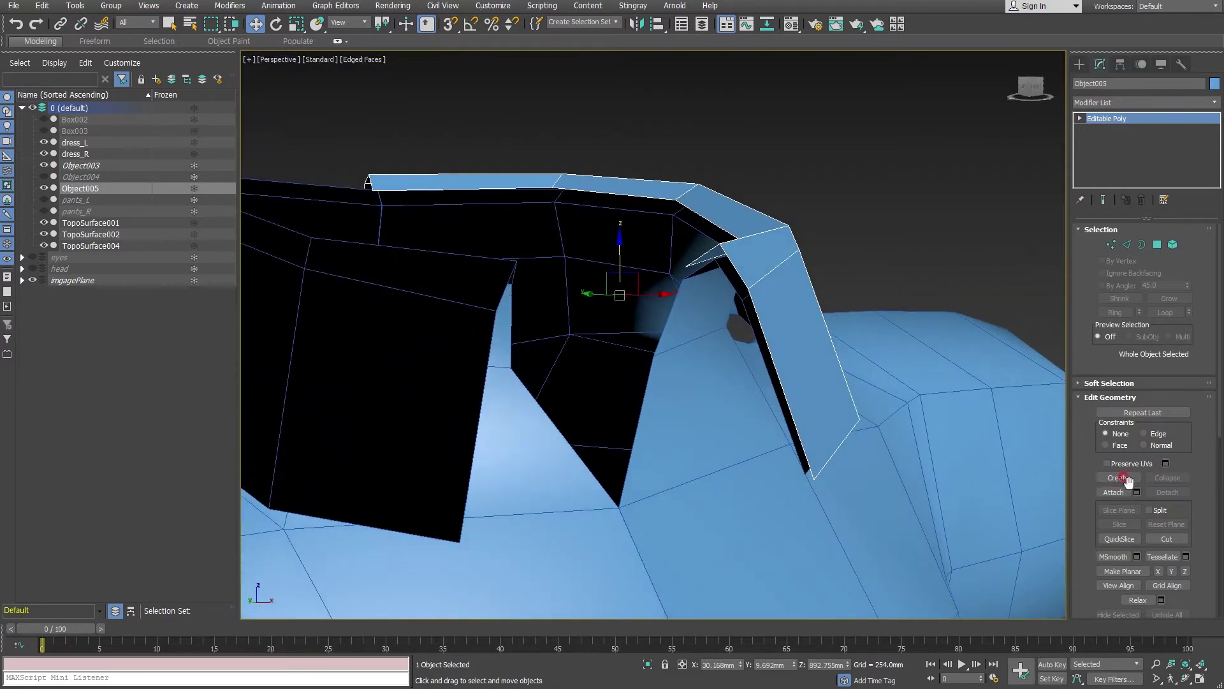
pyautogui.click(1116, 491)
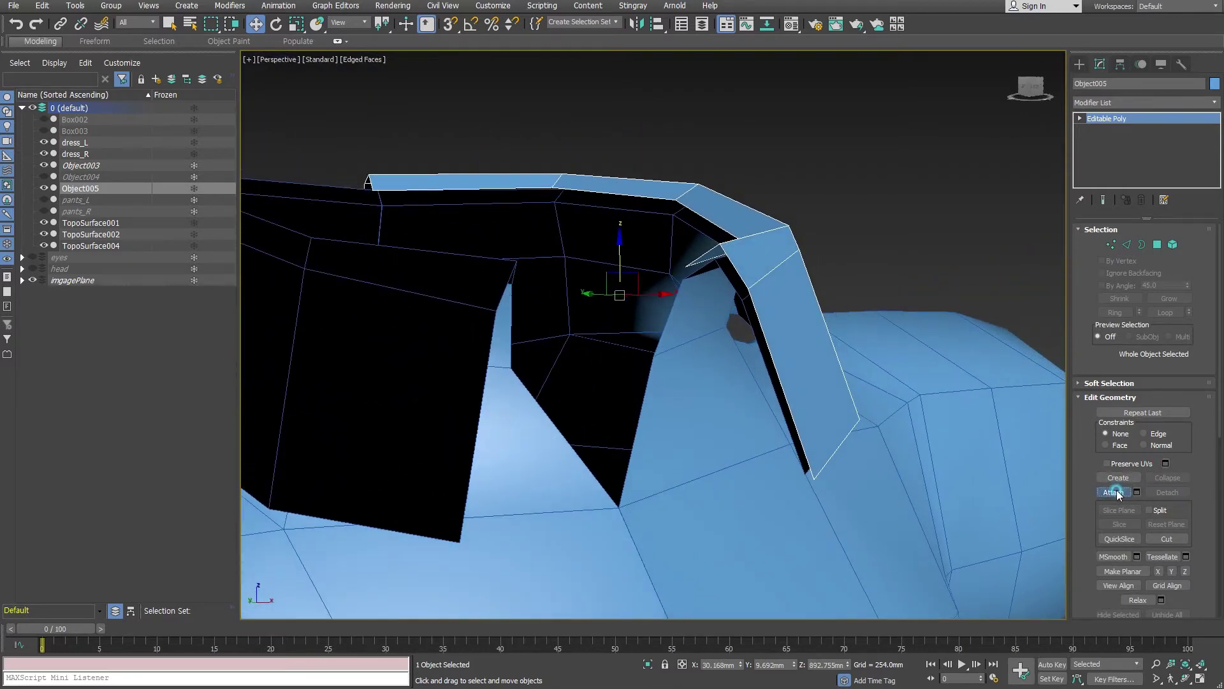
pyautogui.click(684, 323)
# - Delete the dress_R half and reselect the combined Object005
pyautogui.scroll(-2, 686, 324)
pyautogui.scroll(-3, 754, 411)
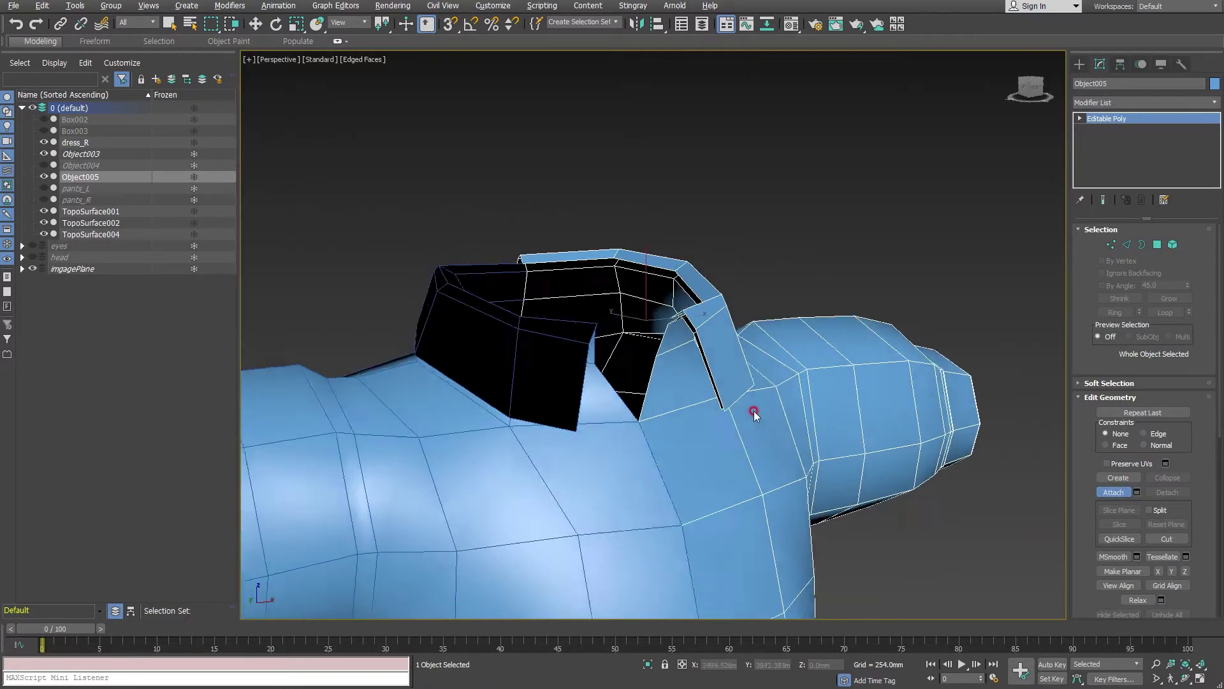
pyautogui.press('w')
pyautogui.click(570, 387)
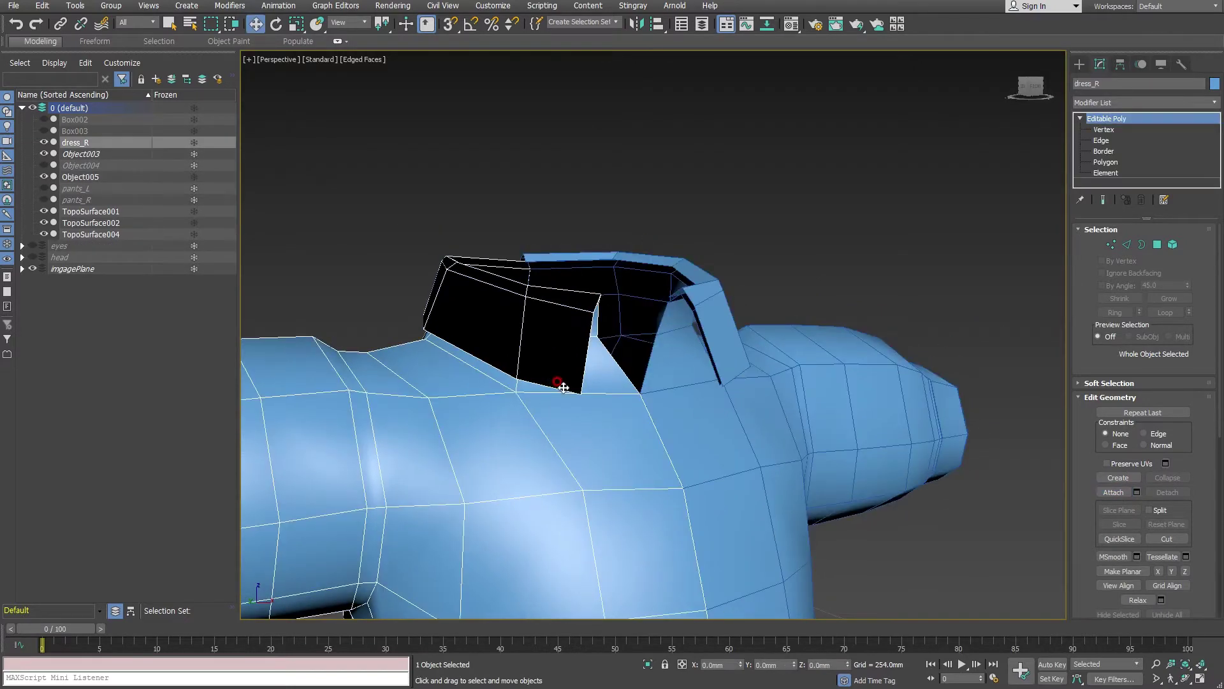
pyautogui.press('Delete')
pyautogui.click(701, 382)
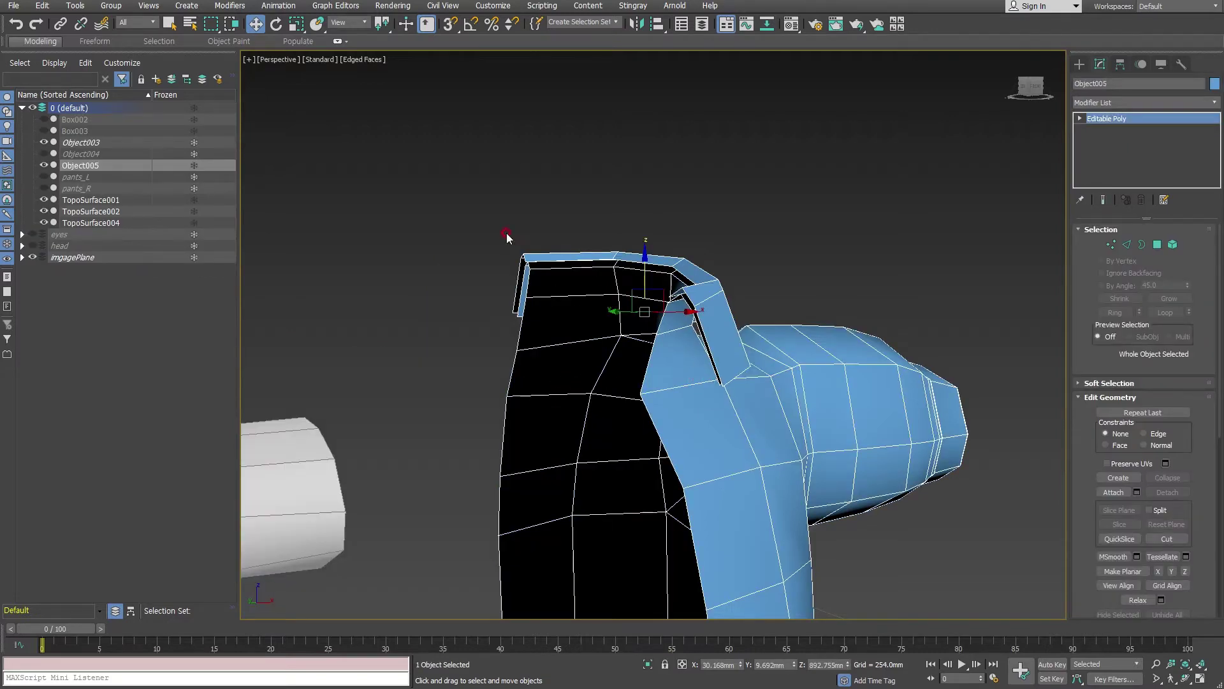
# - Try mirroring Object005 as an instance, then undo the misplaced copy
pyautogui.click(75, 5)
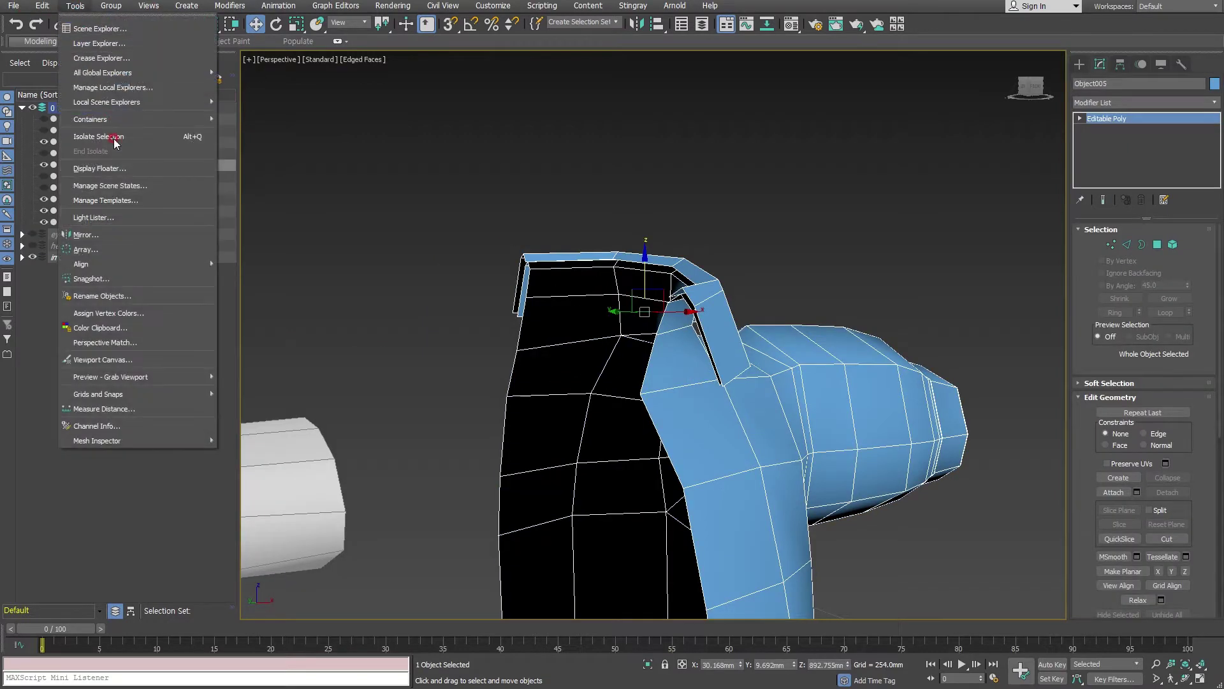
pyautogui.click(92, 236)
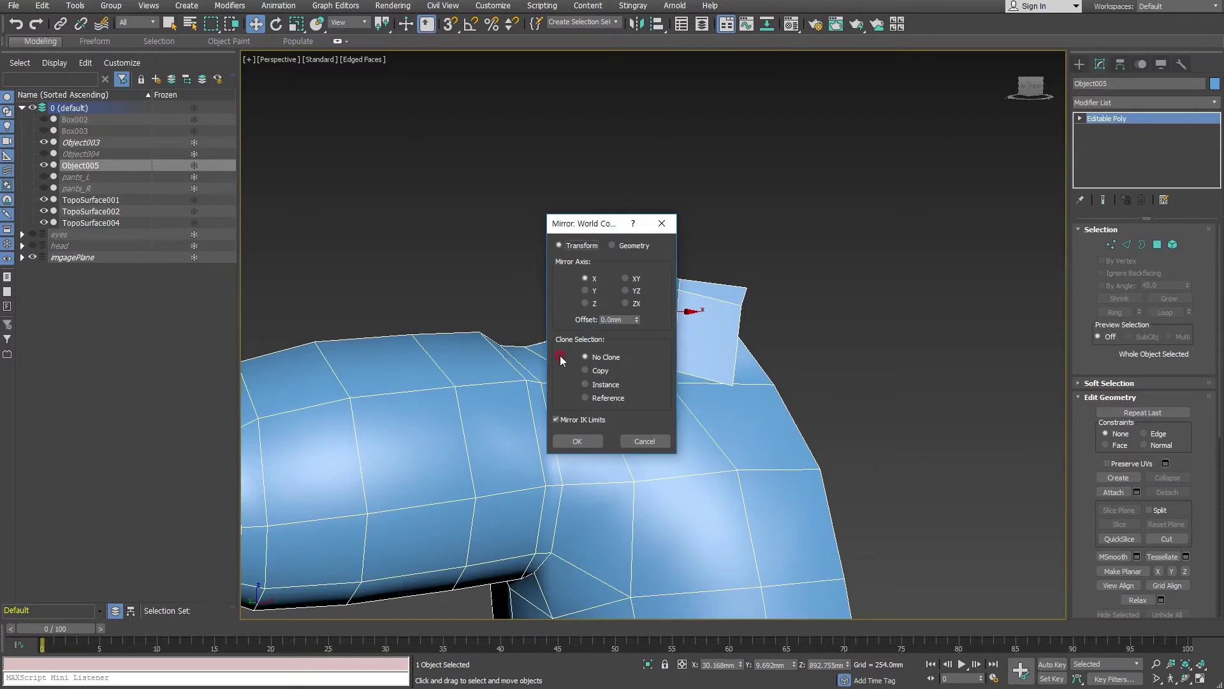
pyautogui.click(598, 385)
pyautogui.click(577, 440)
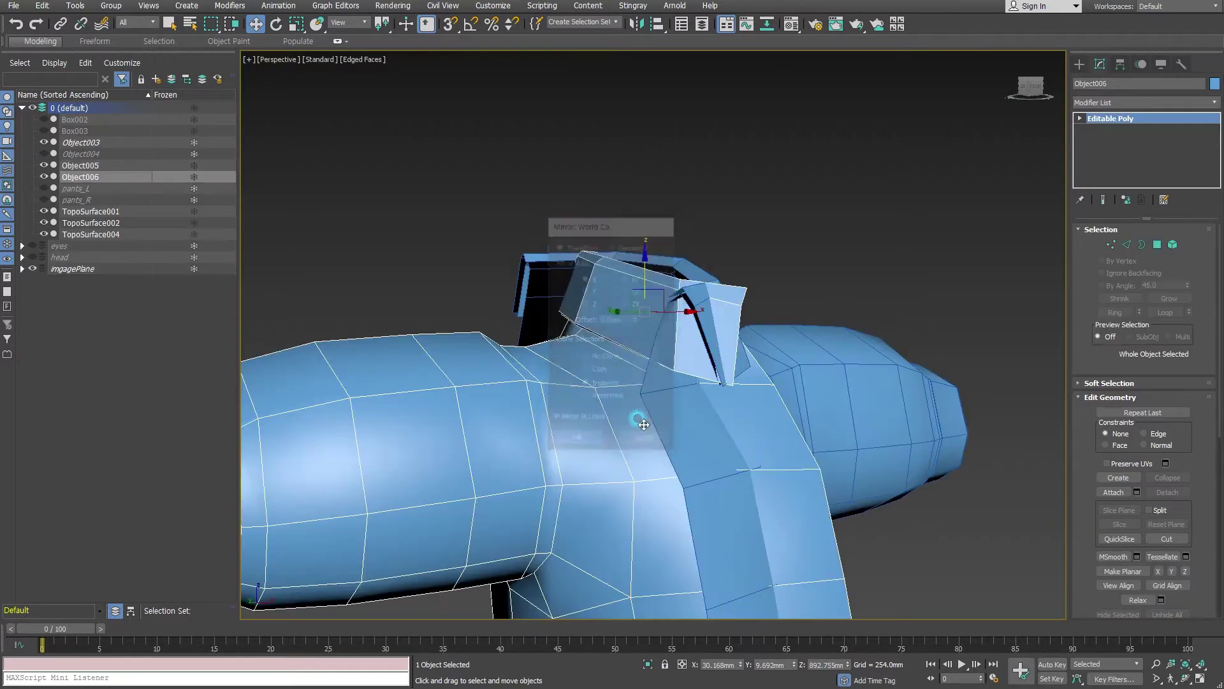
pyautogui.moveTo(700, 353)
pyautogui.keyDown('alt'); pyautogui.mouseDown(button='middle')
pyautogui.moveTo(683, 372)
pyautogui.moveTo(782, 383)
pyautogui.mouseUp(button='middle'); pyautogui.keyUp('alt')
pyautogui.hotkey('ctrl', 'z')
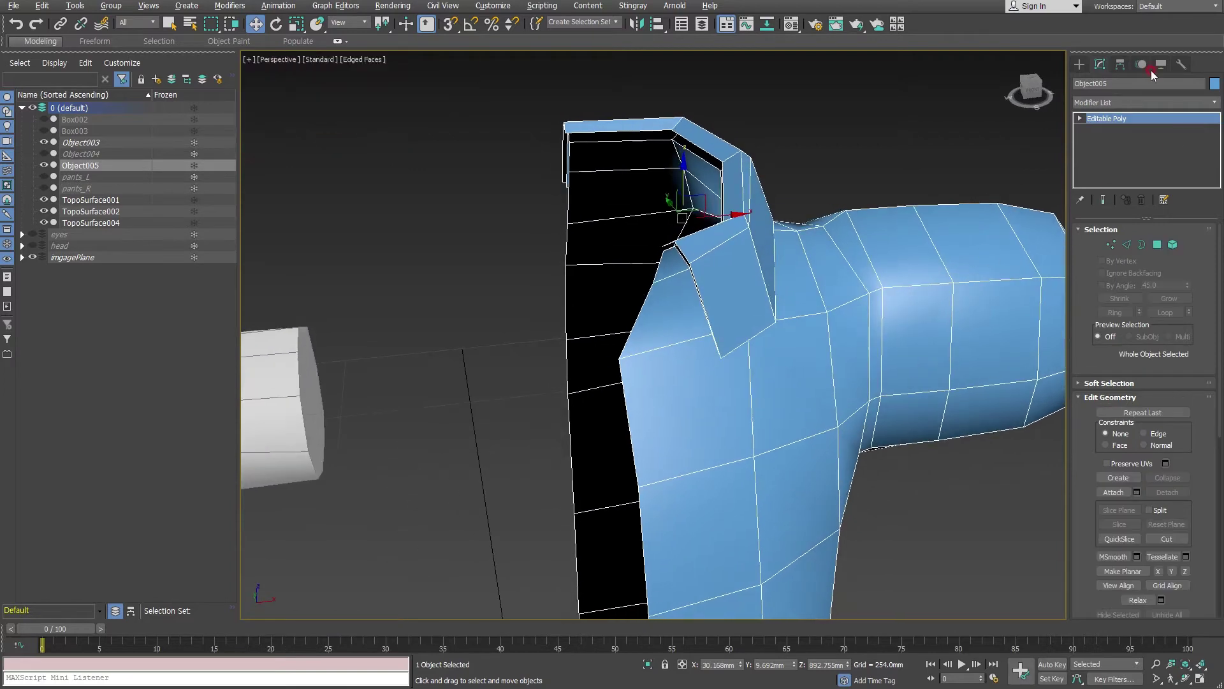
# - Move Object005's pivot to X 0 using Affect Pivot Only
pyautogui.click(1121, 64)
pyautogui.click(1144, 152)
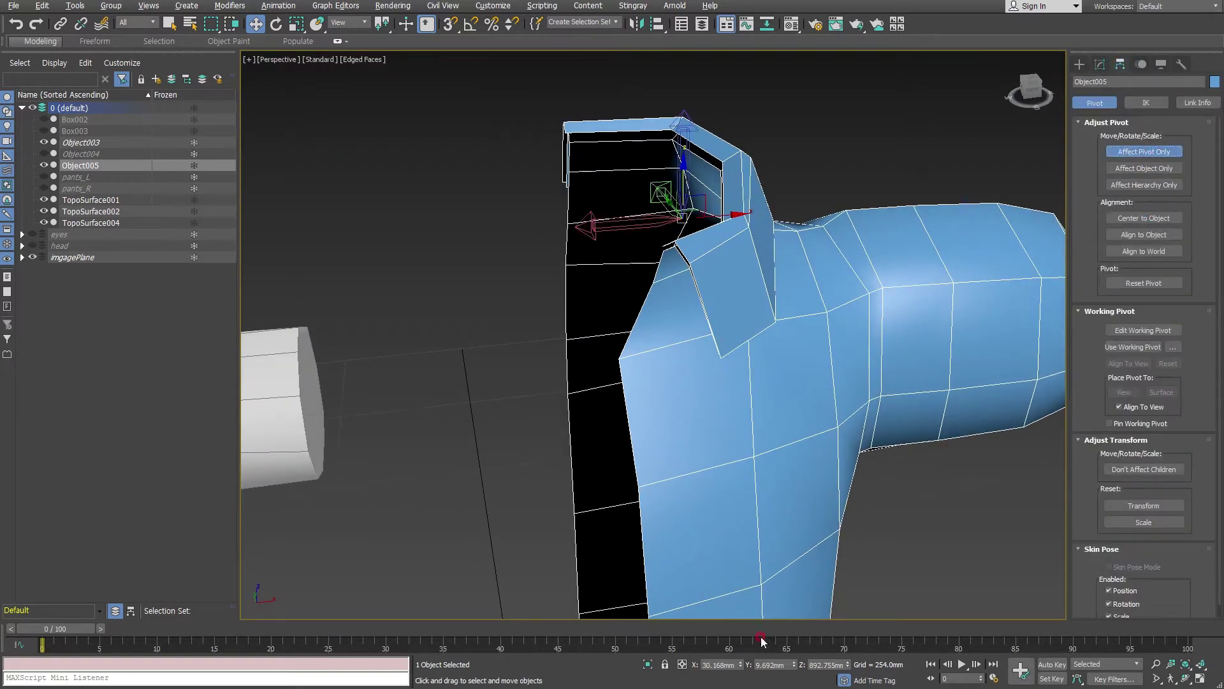
pyautogui.rightClick(744, 665)
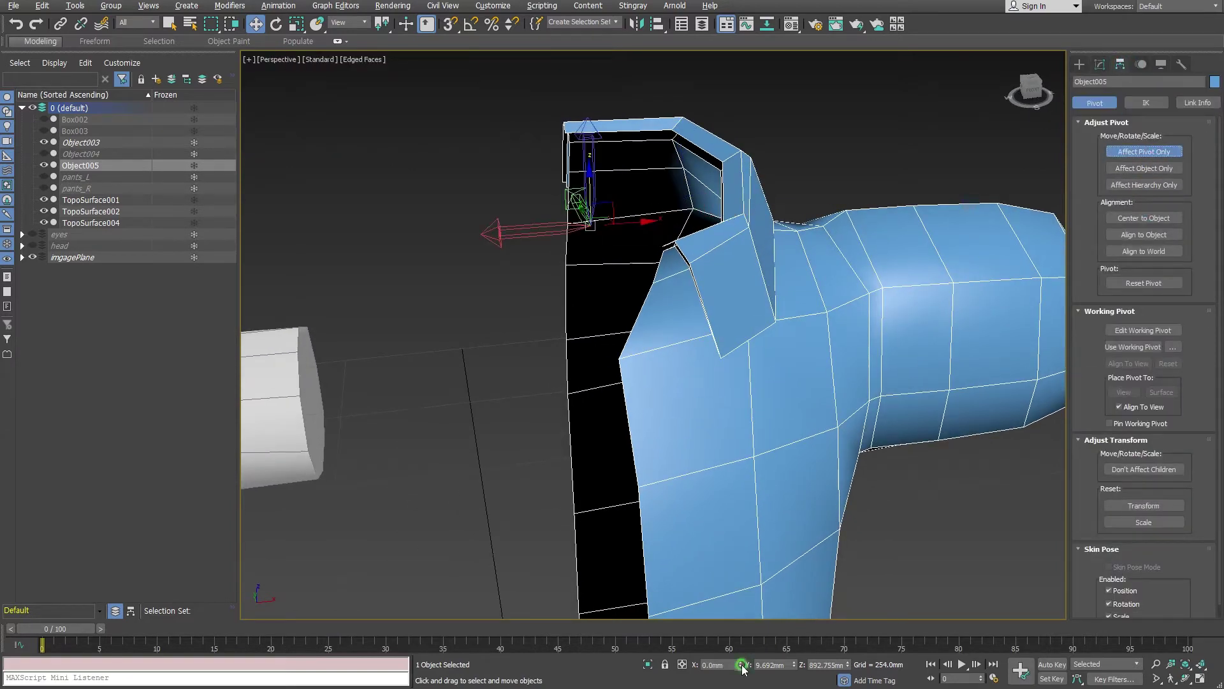
pyautogui.click(1144, 151)
pyautogui.click(1100, 64)
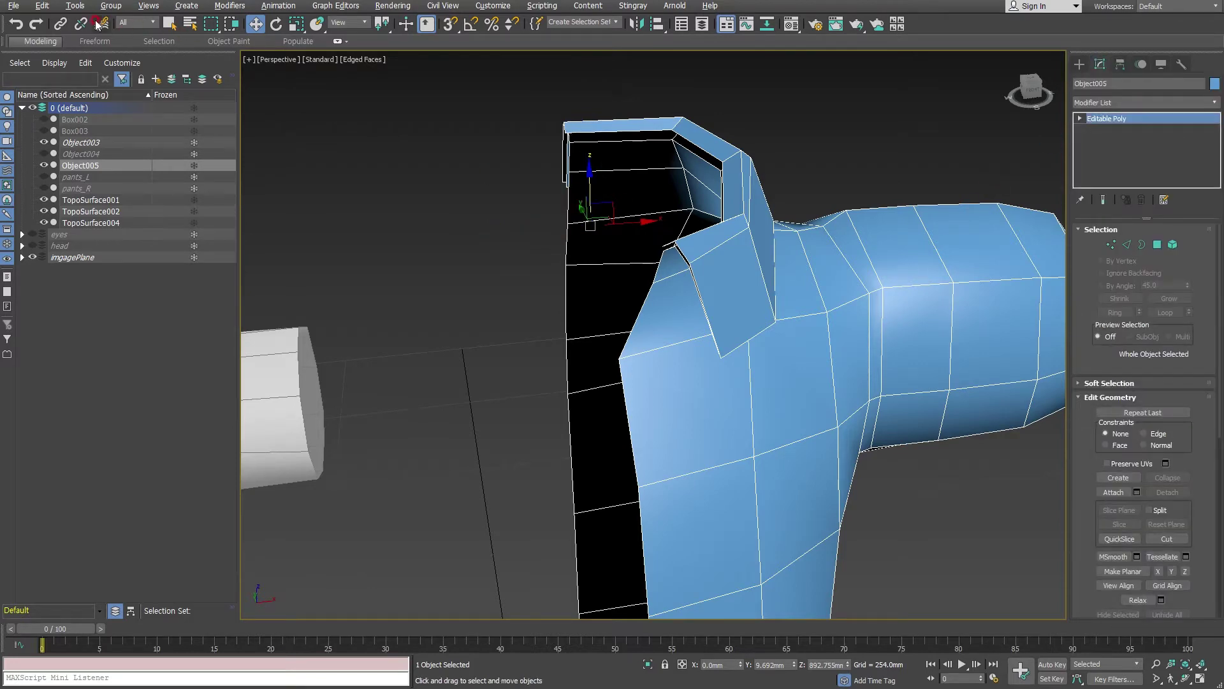
# - Mirror Object005 on X as an instance, creating Object006
pyautogui.click(76, 6)
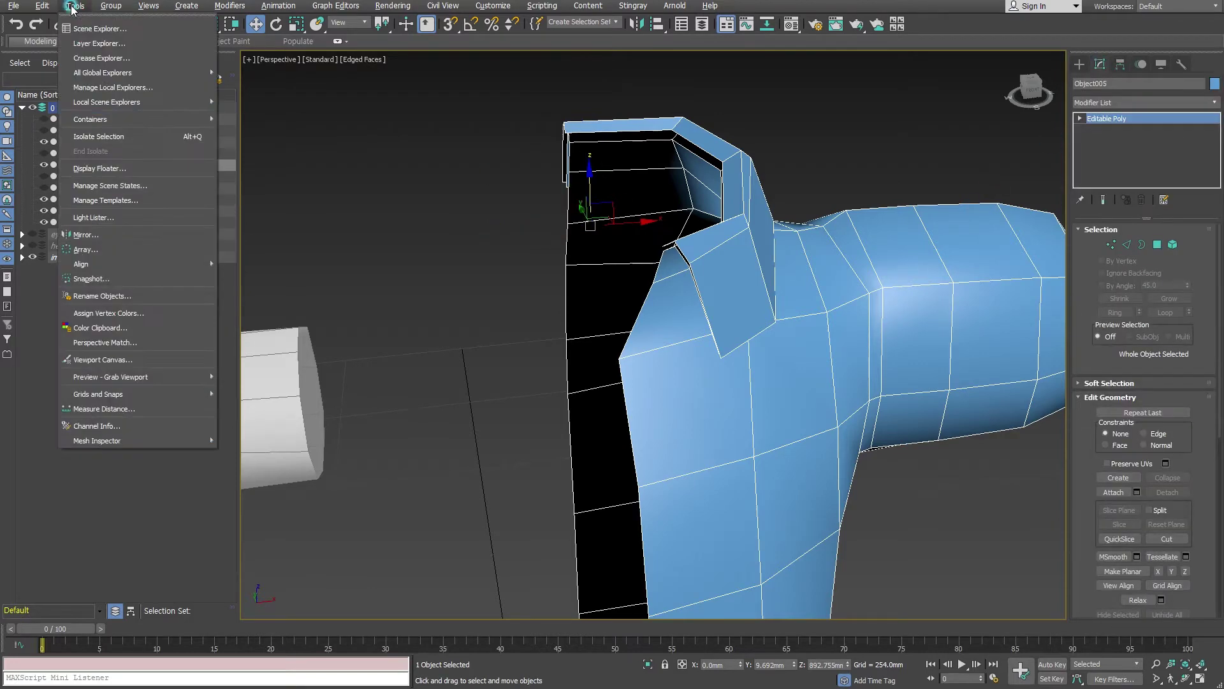
pyautogui.click(90, 238)
pyautogui.click(578, 441)
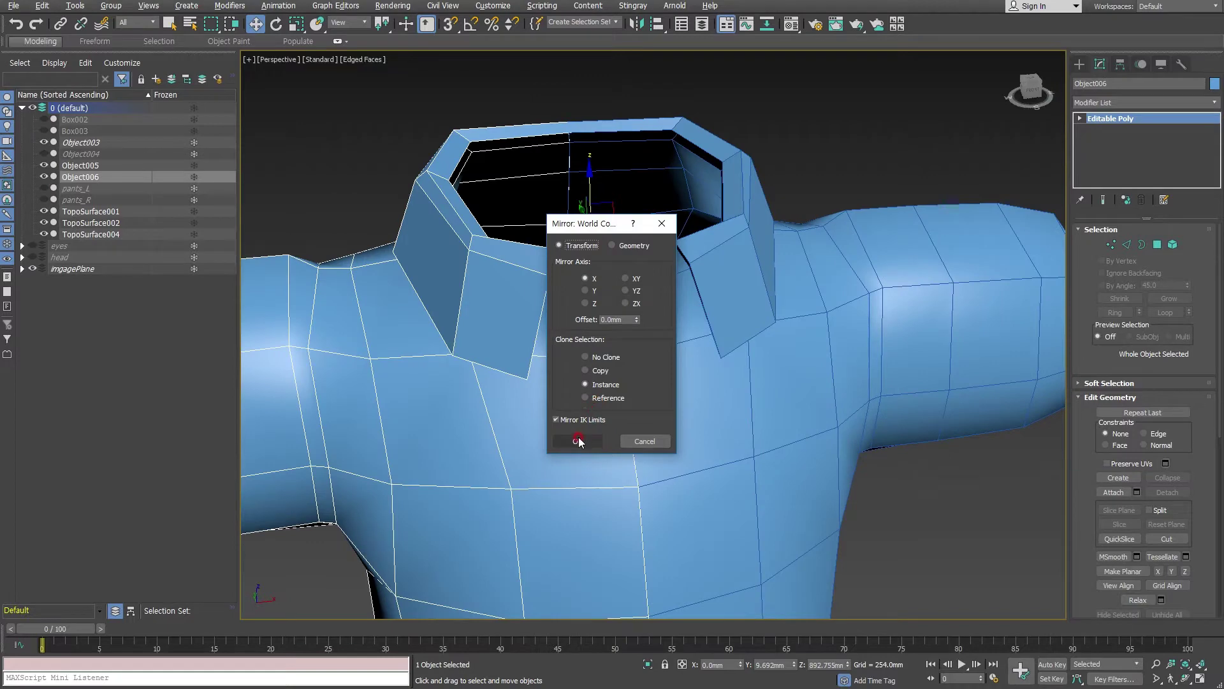
# - Select Object005's border edges around the collar slit and bridge the first gap
pyautogui.keyDown('alt'); pyautogui.moveTo(573, 429); pyautogui.dragTo(752, 432, button='middle'); pyautogui.keyUp('alt')
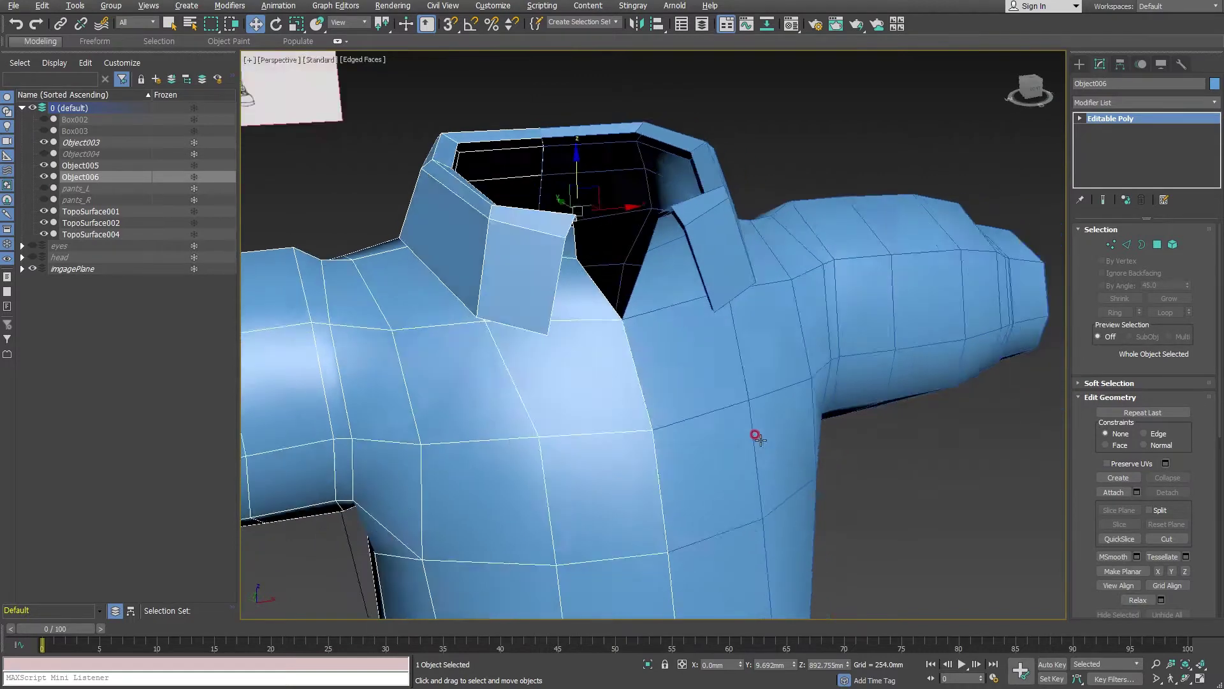
pyautogui.scroll(5, 705, 220)
pyautogui.click(669, 217)
pyautogui.scroll(2, 689, 296)
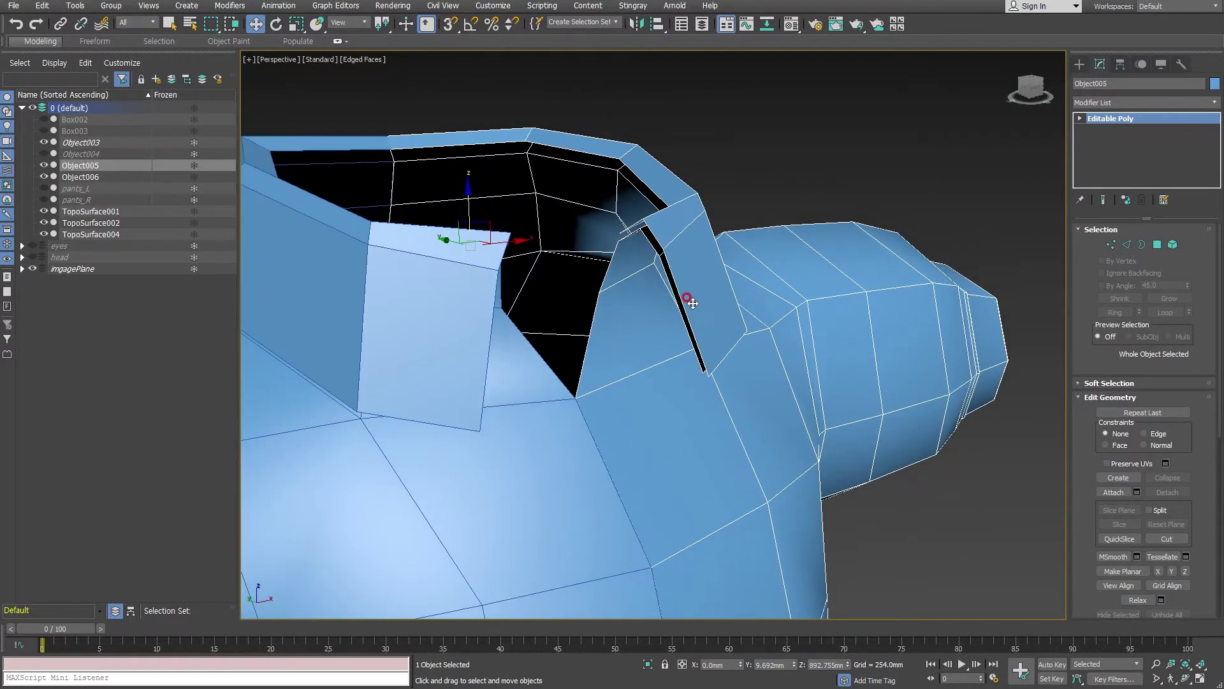
pyautogui.scroll(2, 705, 292)
pyautogui.scroll(2, 731, 293)
pyautogui.click(1126, 246)
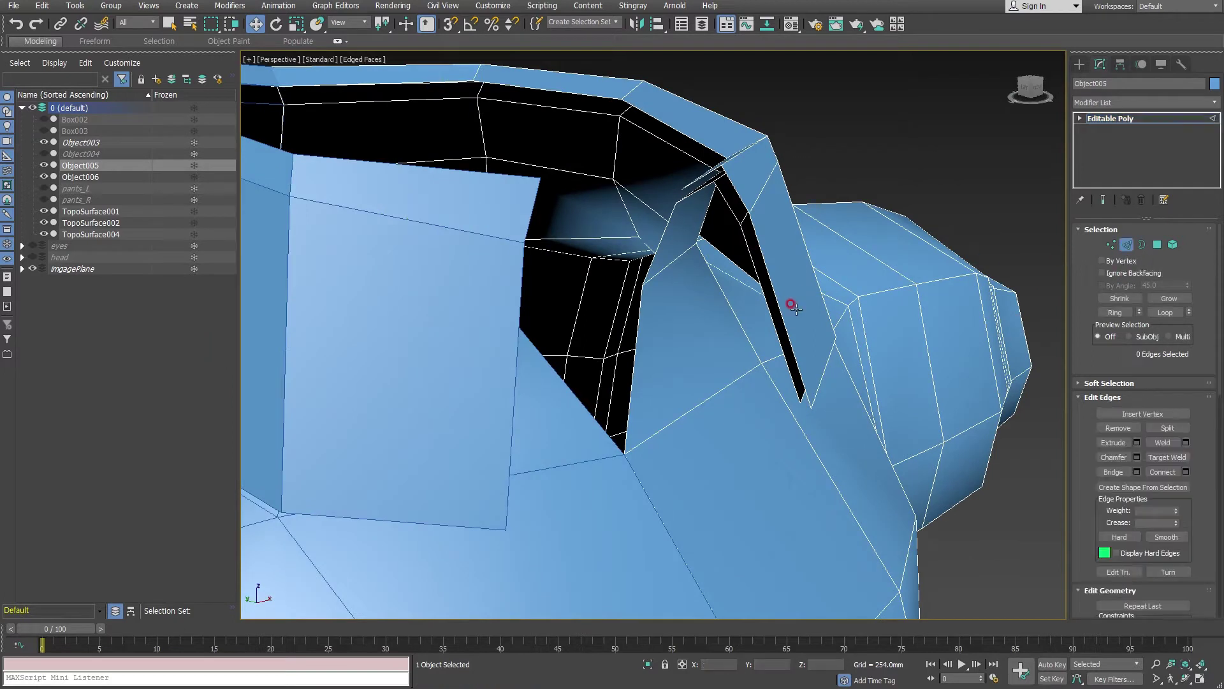
pyautogui.click(780, 309)
pyautogui.keyDown('ctrl'); pyautogui.click(755, 275); pyautogui.keyUp('ctrl')
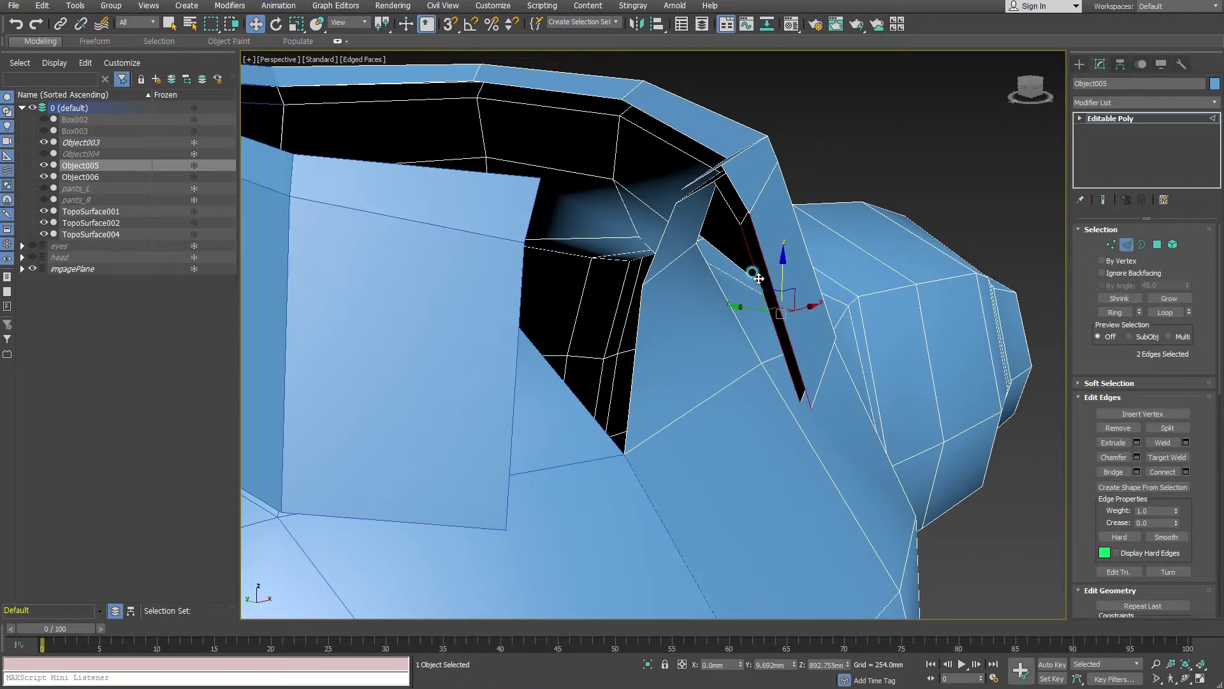
pyautogui.keyDown('ctrl'); pyautogui.click(734, 188); pyautogui.keyUp('ctrl')
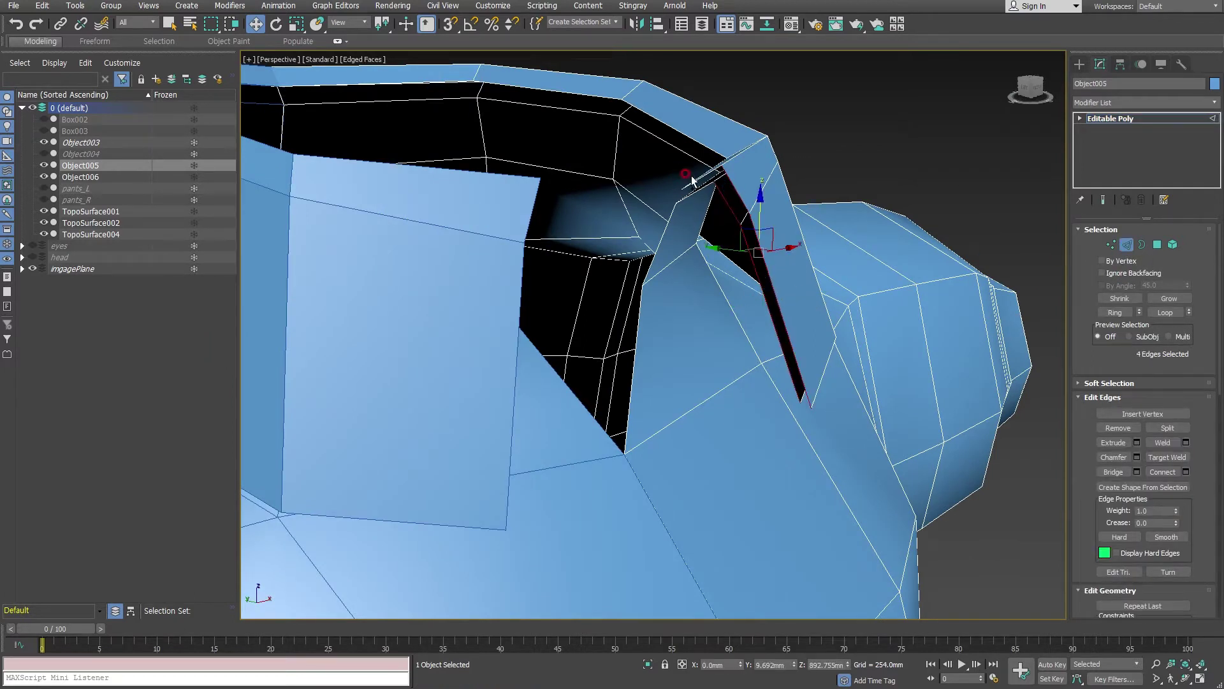
pyautogui.keyDown('ctrl'); pyautogui.click(694, 187); pyautogui.keyUp('ctrl')
pyautogui.keyDown('alt'); pyautogui.moveTo(698, 192); pyautogui.dragTo(647, 156, button='middle'); pyautogui.keyUp('alt')
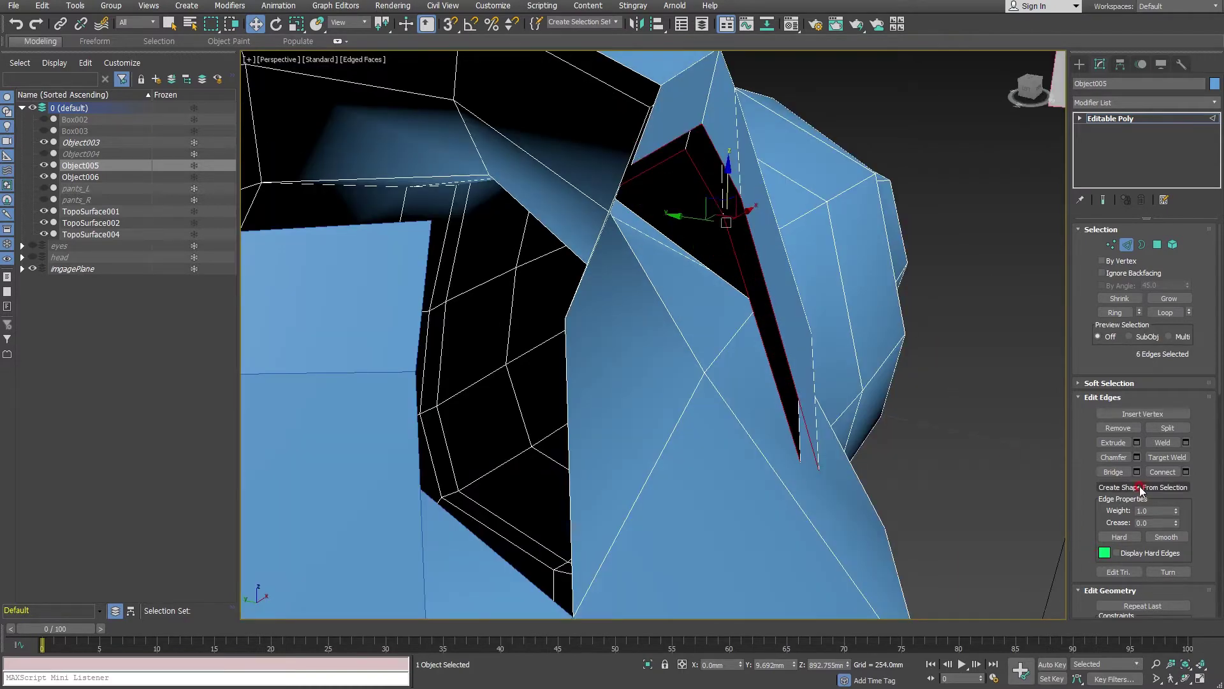
pyautogui.click(1119, 472)
# - Select the two edges of the remaining gap and bridge it closed
pyautogui.moveTo(1061, 484)
pyautogui.keyDown('alt'); pyautogui.mouseDown(button='middle')
pyautogui.moveTo(806, 463)
pyautogui.moveTo(854, 504)
pyautogui.mouseUp(button='middle'); pyautogui.keyUp('alt')
pyautogui.scroll(5, 786, 405)
pyautogui.moveTo(785, 406)
pyautogui.keyDown('alt'); pyautogui.mouseDown(button='middle')
pyautogui.moveTo(872, 459)
pyautogui.moveTo(708, 383)
pyautogui.moveTo(703, 334)
pyautogui.mouseUp(button='middle'); pyautogui.keyUp('alt')
pyautogui.click(686, 190)
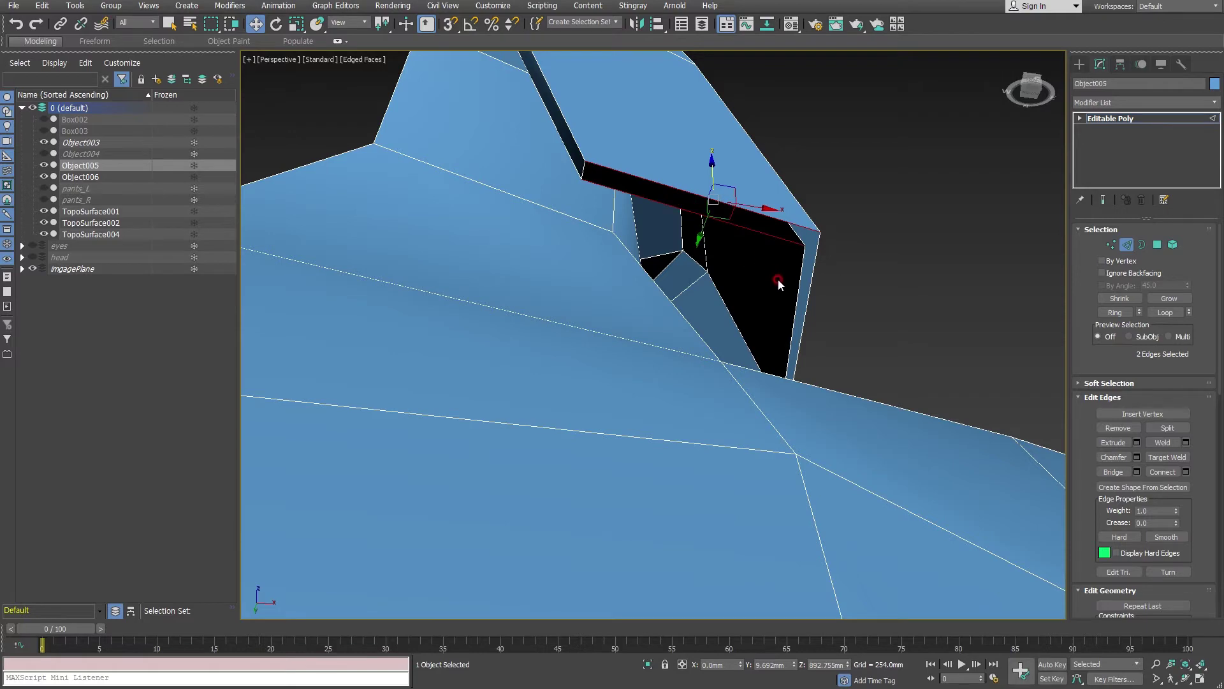
pyautogui.moveTo(889, 328)
pyautogui.keyDown('alt'); pyautogui.mouseDown(button='middle')
pyautogui.moveTo(863, 337)
pyautogui.moveTo(929, 338)
pyautogui.moveTo(774, 345)
pyautogui.moveTo(530, 290)
pyautogui.mouseUp(button='middle'); pyautogui.keyUp('alt')
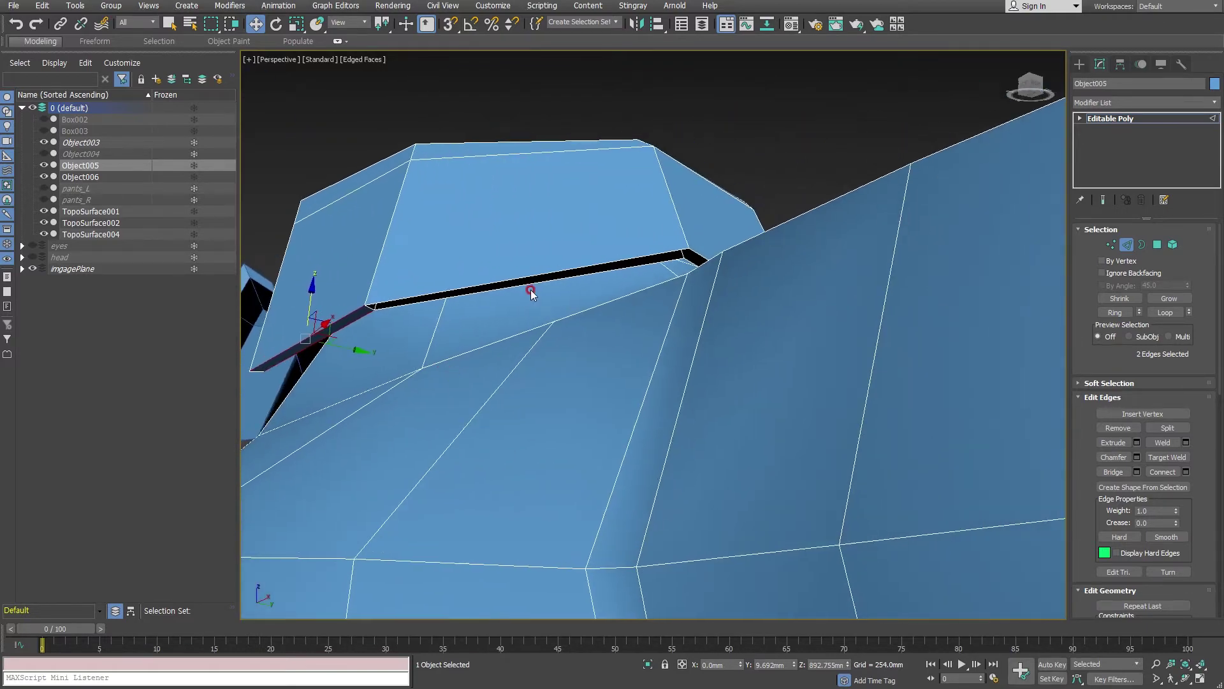
pyautogui.click(595, 266)
pyautogui.keyDown('ctrl'); pyautogui.click(601, 271); pyautogui.keyUp('ctrl')
pyautogui.press(';')
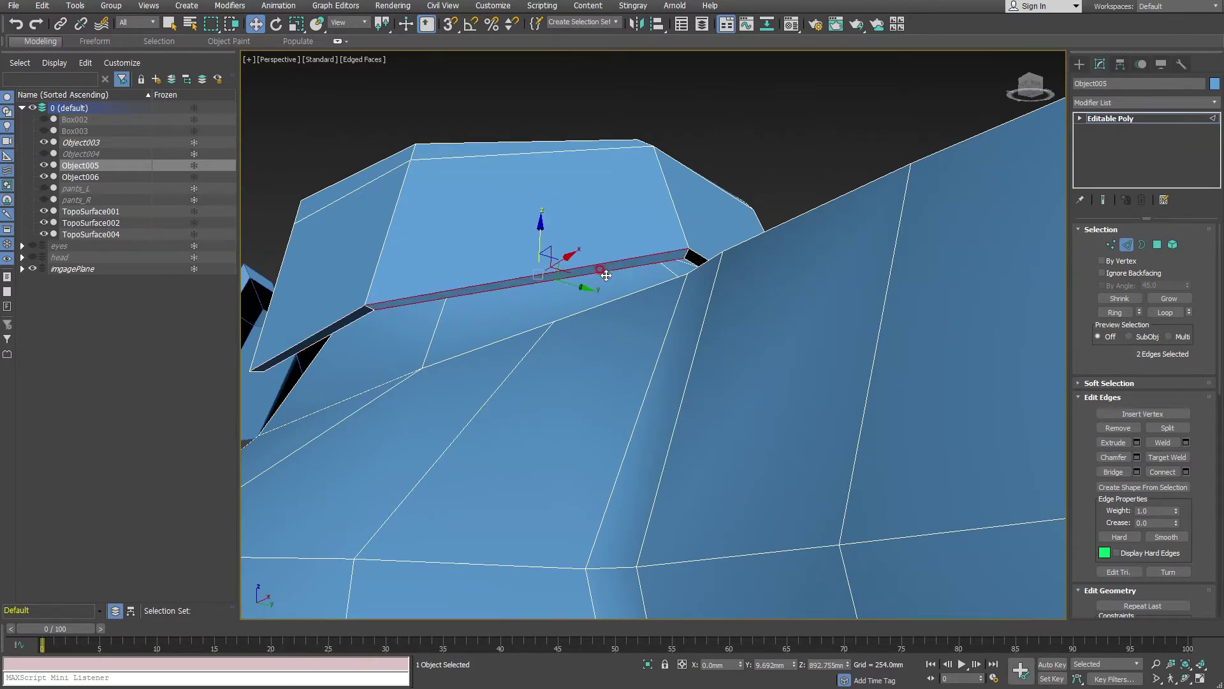
# - Bridge the next gap along the collar seam and select the last gap's edges
pyautogui.moveTo(820, 250)
pyautogui.keyDown('alt'); pyautogui.mouseDown(button='middle')
pyautogui.moveTo(765, 274)
pyautogui.moveTo(817, 228)
pyautogui.moveTo(738, 227)
pyautogui.mouseUp(button='middle'); pyautogui.keyUp('alt')
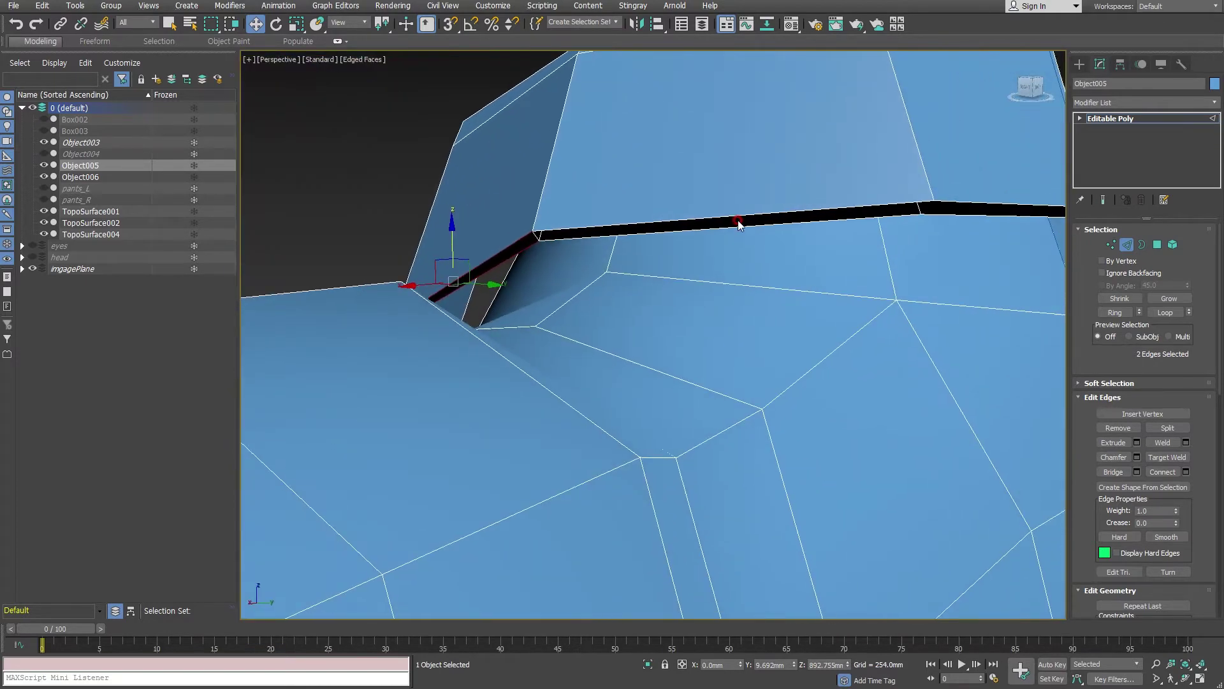
pyautogui.click(741, 217)
pyautogui.press(';')
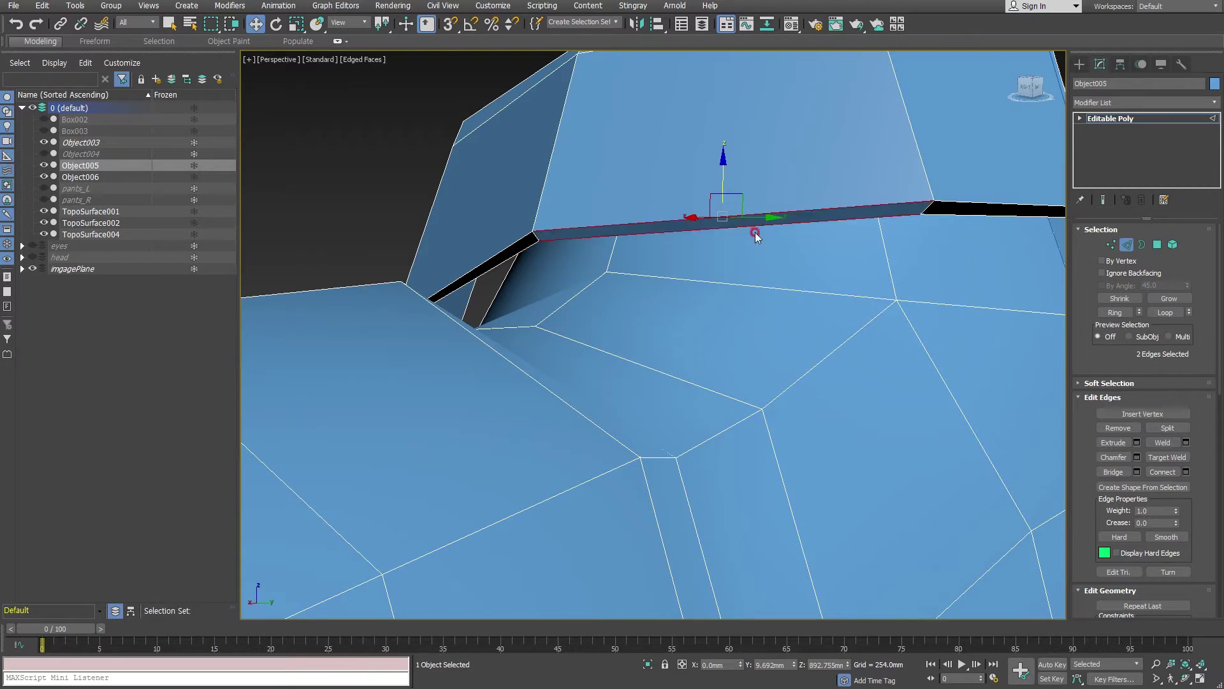
pyautogui.click(980, 213)
pyautogui.keyDown('ctrl'); pyautogui.click(962, 216); pyautogui.keyUp('ctrl')
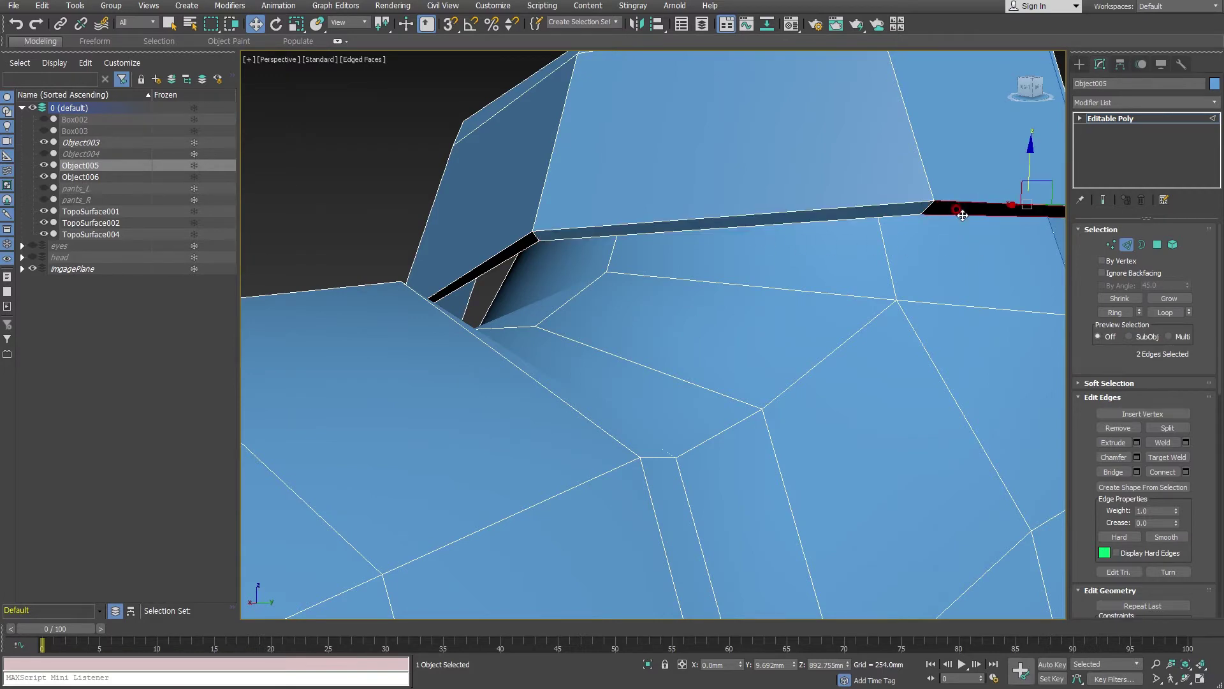
# - Tidy the Selection and Soft Selection rollouts and switch to Vertex mode
pyautogui.moveTo(965, 219)
pyautogui.keyDown('alt'); pyautogui.mouseDown(button='middle')
pyautogui.moveTo(546, 272)
pyautogui.moveTo(806, 255)
pyautogui.moveTo(820, 265)
pyautogui.moveTo(825, 342)
pyautogui.moveTo(1053, 153)
pyautogui.mouseUp(button='middle'); pyautogui.keyUp('alt')
pyautogui.click(1109, 230)
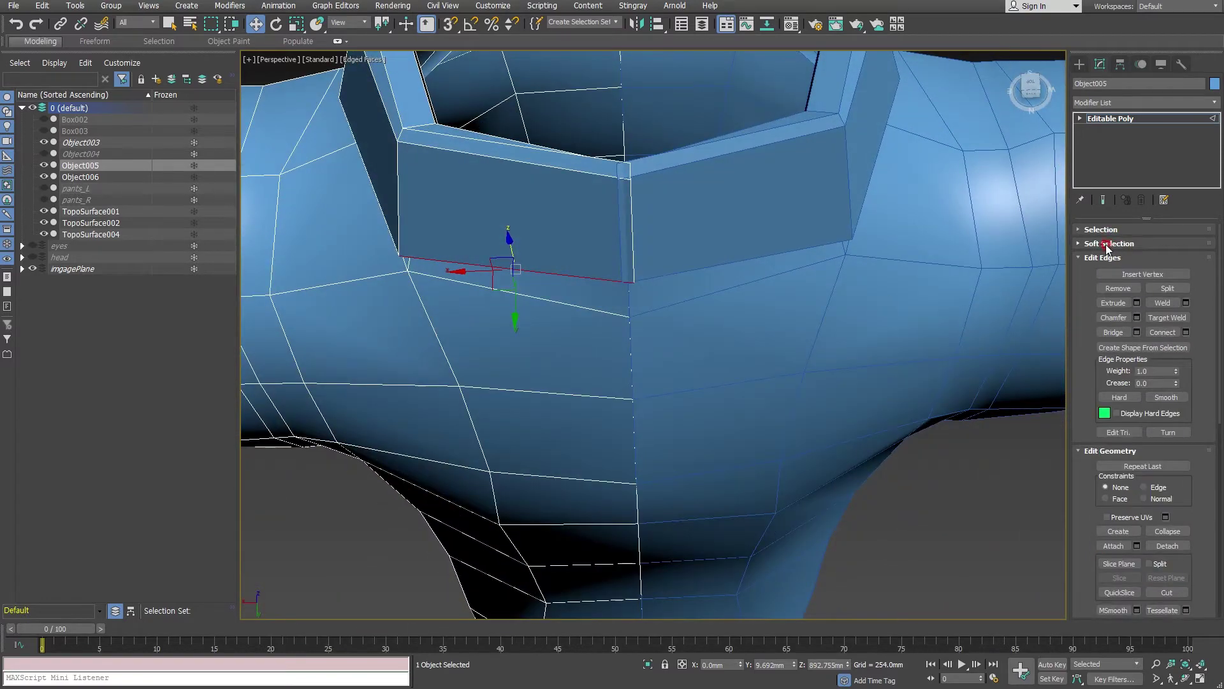
pyautogui.click(1084, 244)
pyautogui.click(1076, 230)
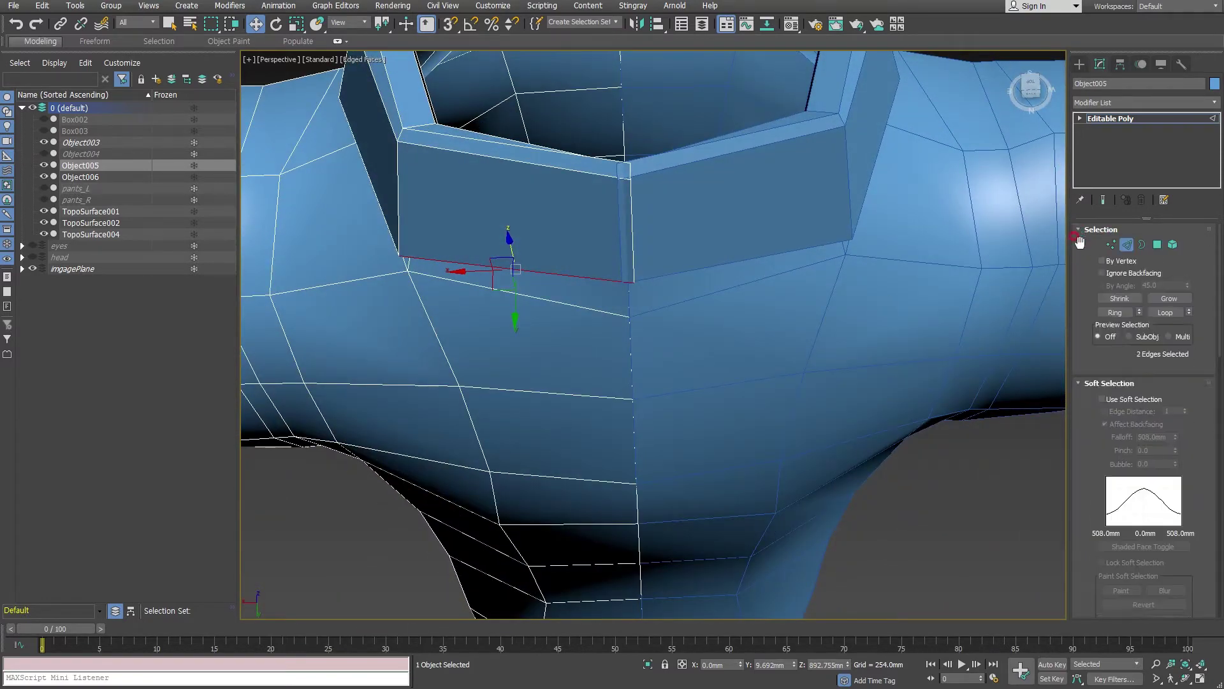
pyautogui.click(1078, 381)
pyautogui.click(1111, 244)
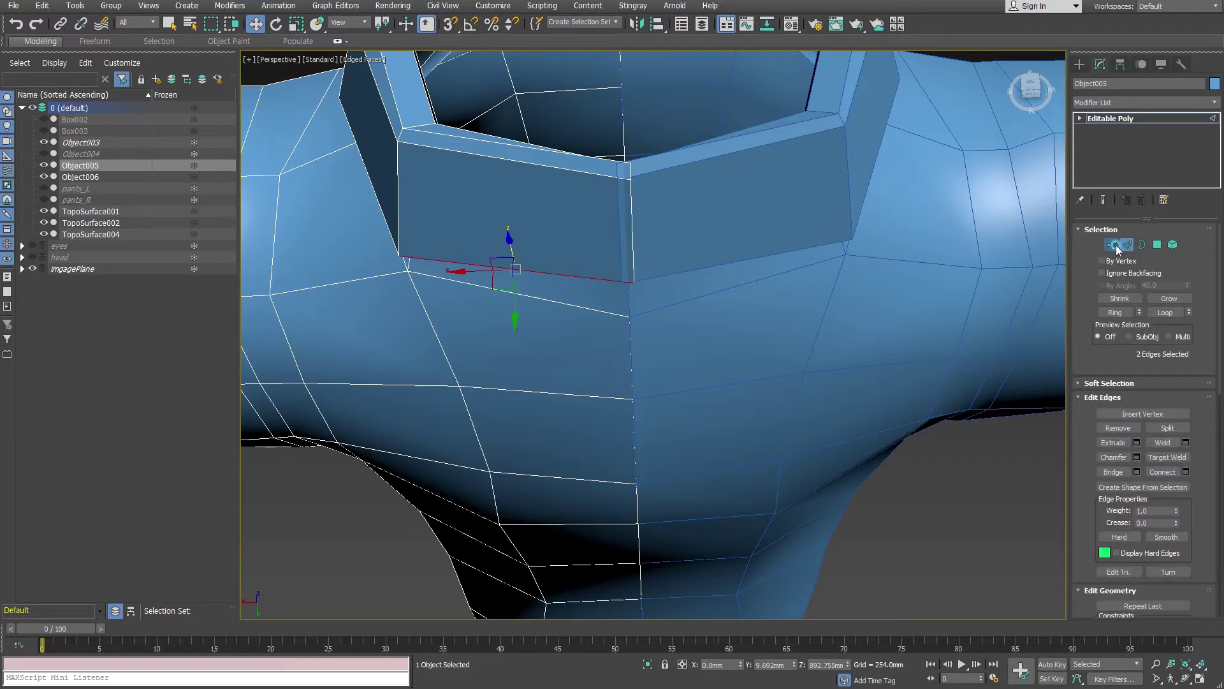
pyautogui.keyDown('alt'); pyautogui.moveTo(567, 224); pyautogui.dragTo(617, 213, button='middle'); pyautogui.keyUp('alt')
# - Nudge the collar's front corner vertex sideways and select the front-point vertices
pyautogui.click(621, 203)
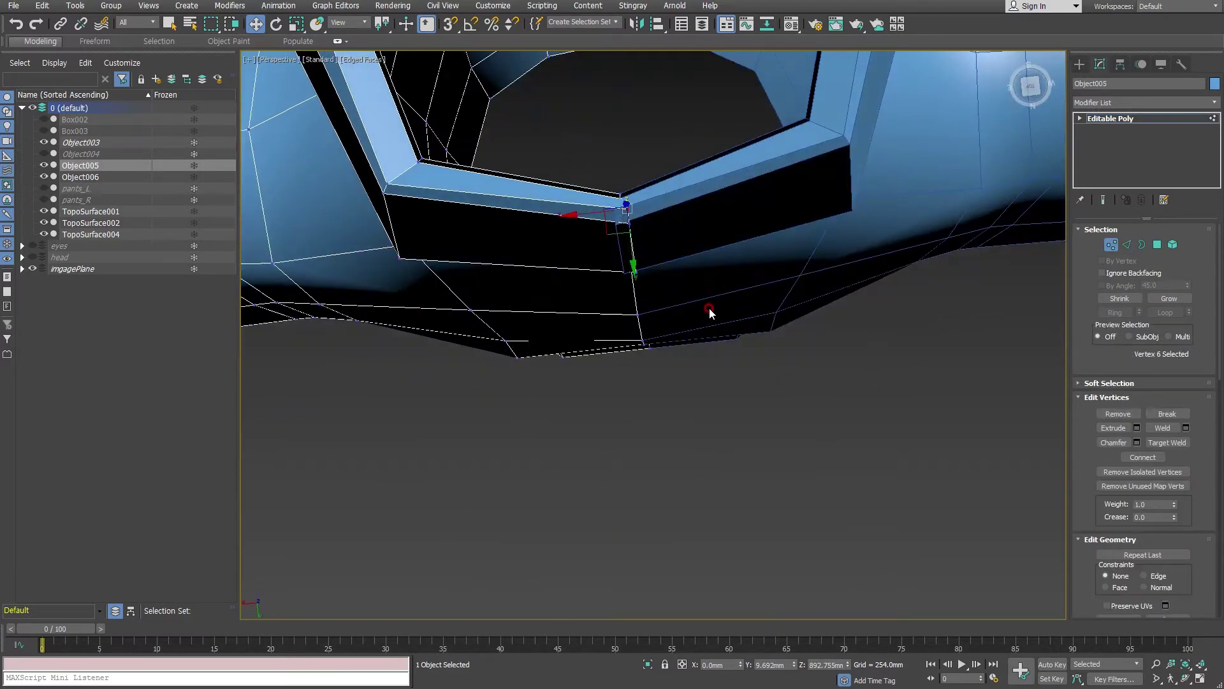
pyautogui.scroll(-5, 711, 584)
pyautogui.moveTo(711, 584)
pyautogui.keyDown('alt'); pyautogui.mouseDown(button='middle')
pyautogui.moveTo(664, 378)
pyautogui.moveTo(713, 422)
pyautogui.moveTo(820, 442)
pyautogui.moveTo(893, 408)
pyautogui.moveTo(840, 436)
pyautogui.moveTo(787, 390)
pyautogui.moveTo(757, 388)
pyautogui.moveTo(855, 396)
pyautogui.moveTo(735, 281)
pyautogui.moveTo(680, 368)
pyautogui.moveTo(612, 417)
pyautogui.moveTo(536, 424)
pyautogui.mouseUp(button='middle'); pyautogui.keyUp('alt')
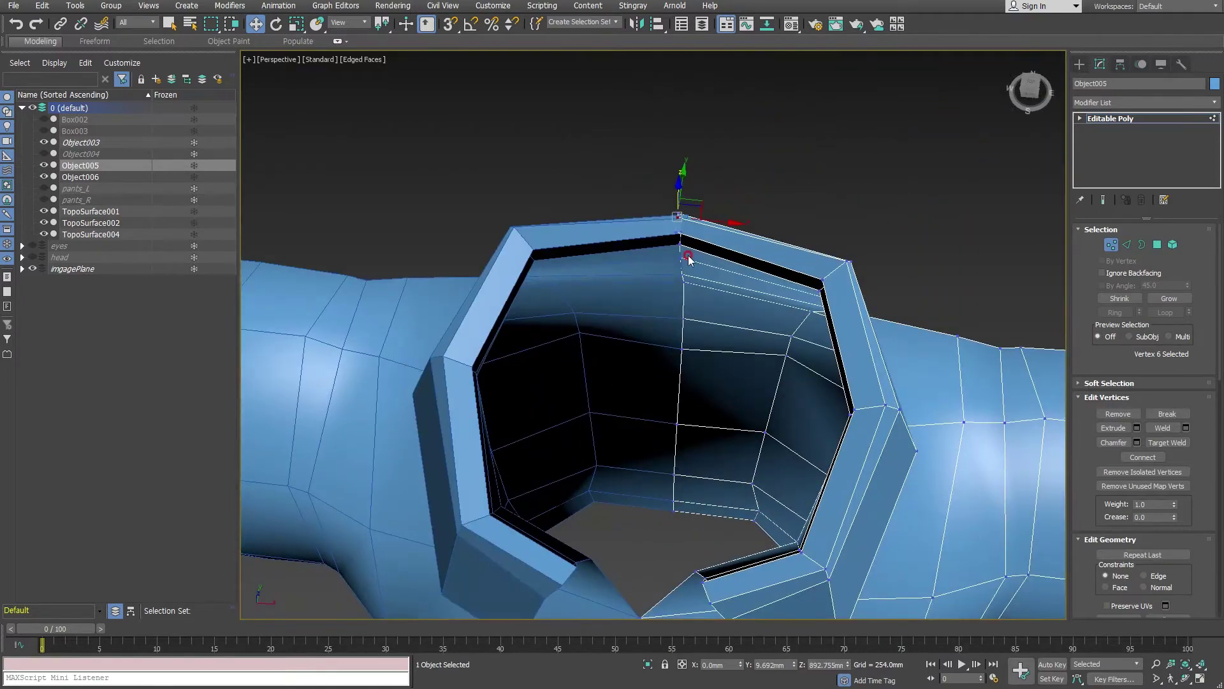
pyautogui.moveTo(713, 222); pyautogui.dragTo(717, 221)
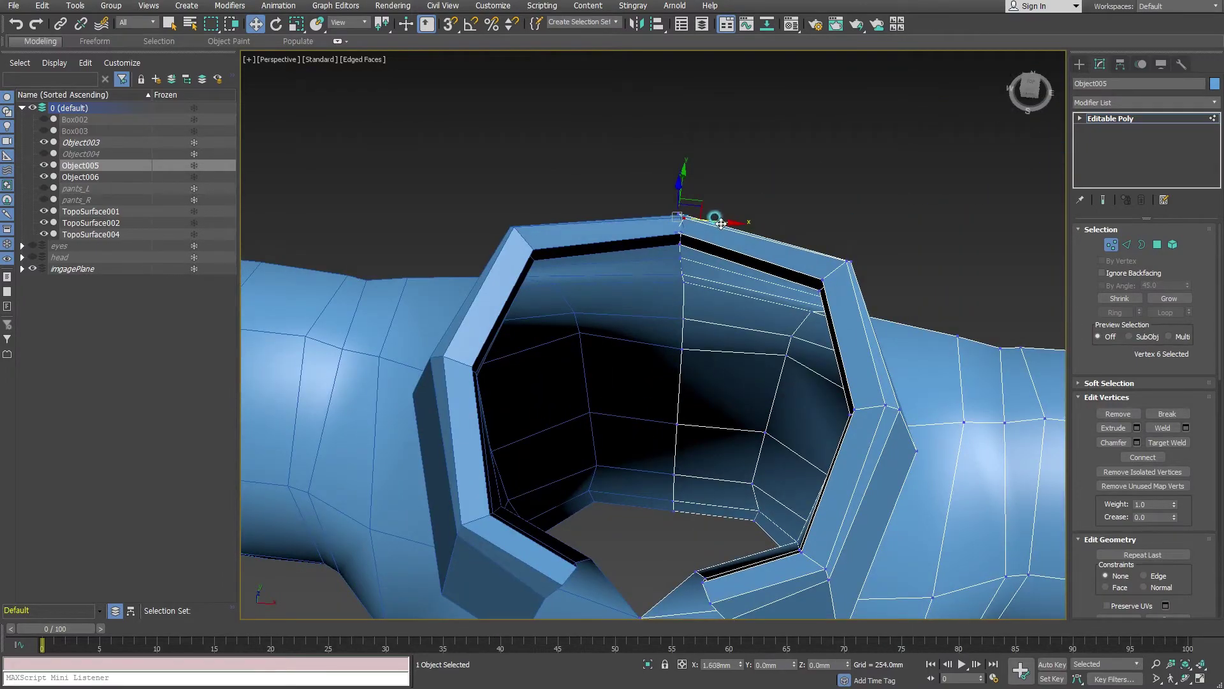
pyautogui.keyDown('alt'); pyautogui.moveTo(682, 273); pyautogui.dragTo(688, 279, button='middle'); pyautogui.keyUp('alt')
pyautogui.click(675, 234)
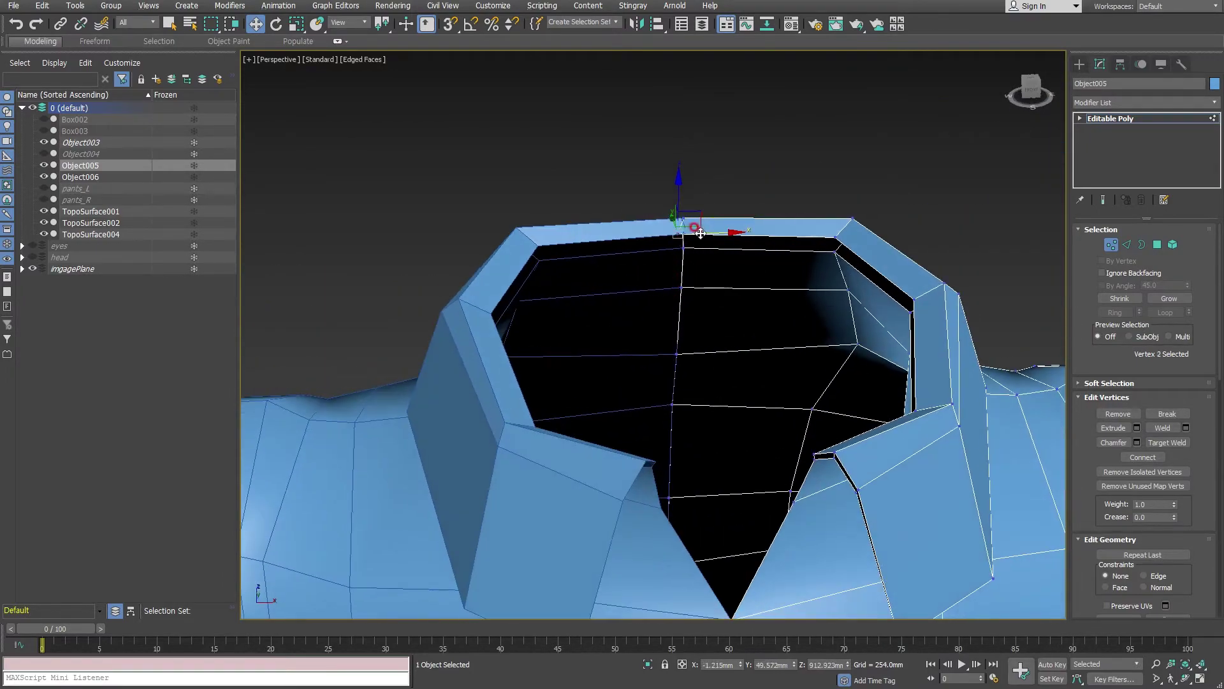
# - Move the collar's side corner vertex to reshape the corner
pyautogui.keyDown('alt'); pyautogui.moveTo(759, 520); pyautogui.dragTo(1033, 252, button='middle'); pyautogui.keyUp('alt')
pyautogui.press('2')
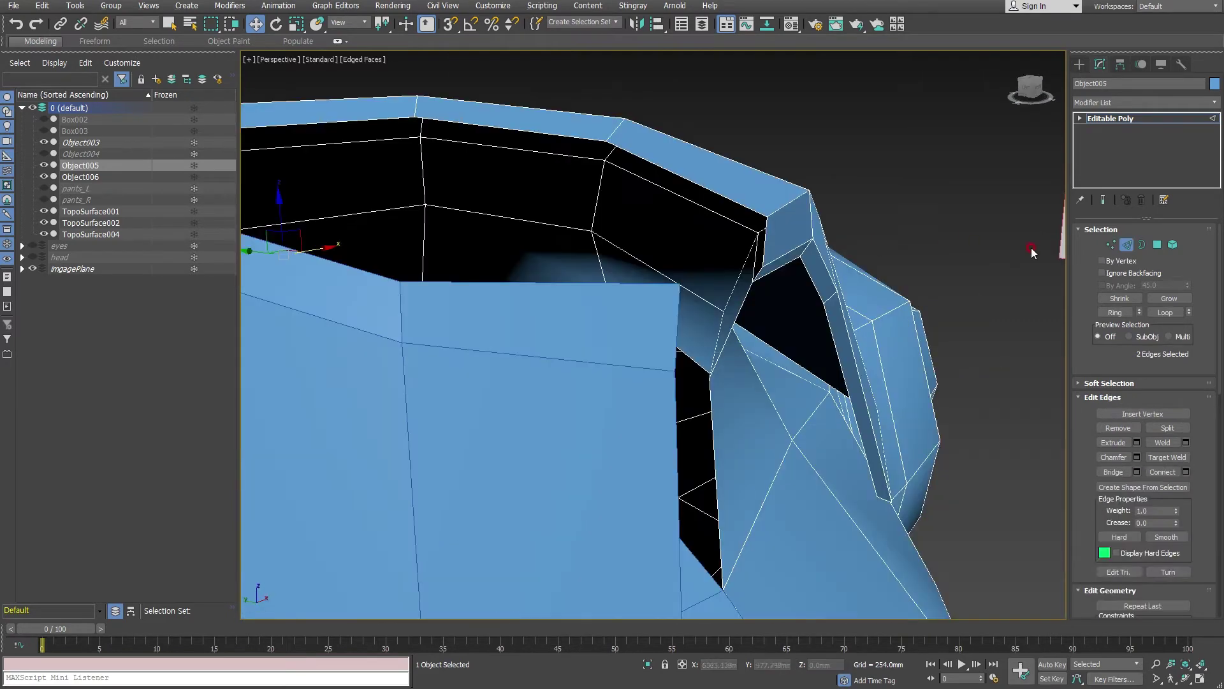
pyautogui.click(1113, 245)
pyautogui.click(764, 264)
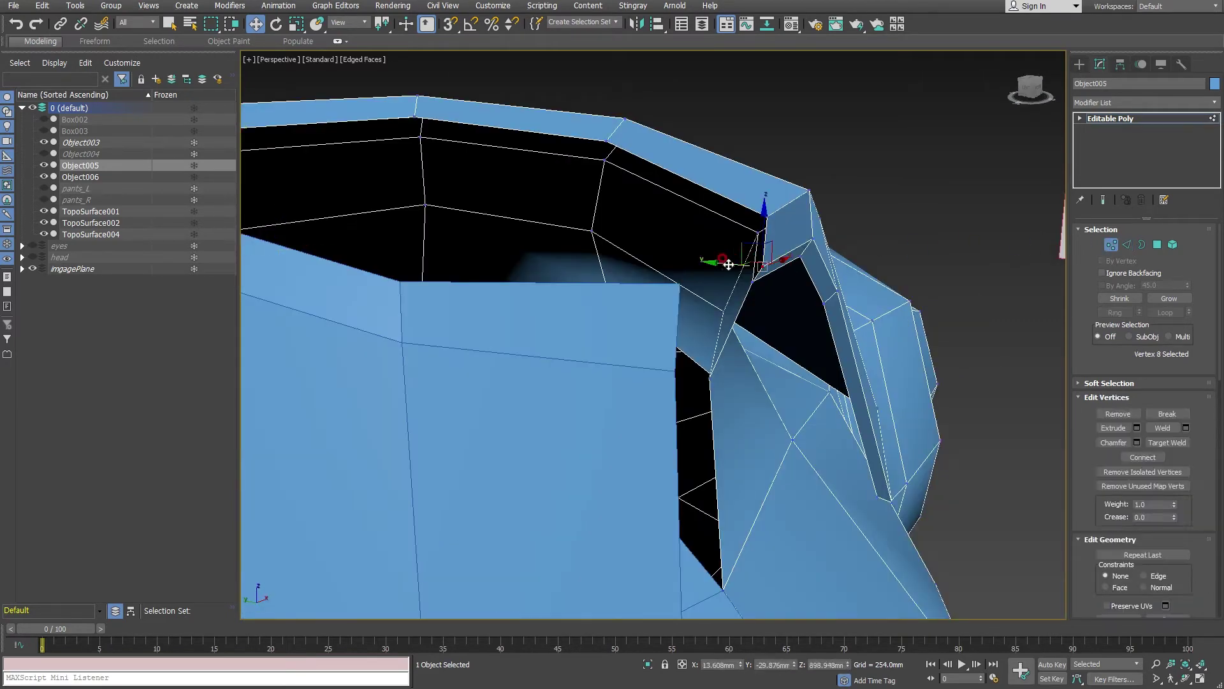
pyautogui.moveTo(728, 264)
pyautogui.mouseDown()
pyautogui.moveTo(704, 264)
pyautogui.moveTo(782, 255)
pyautogui.mouseUp()
pyautogui.keyDown('alt'); pyautogui.moveTo(785, 249); pyautogui.dragTo(972, 233, button='middle'); pyautogui.keyUp('alt')
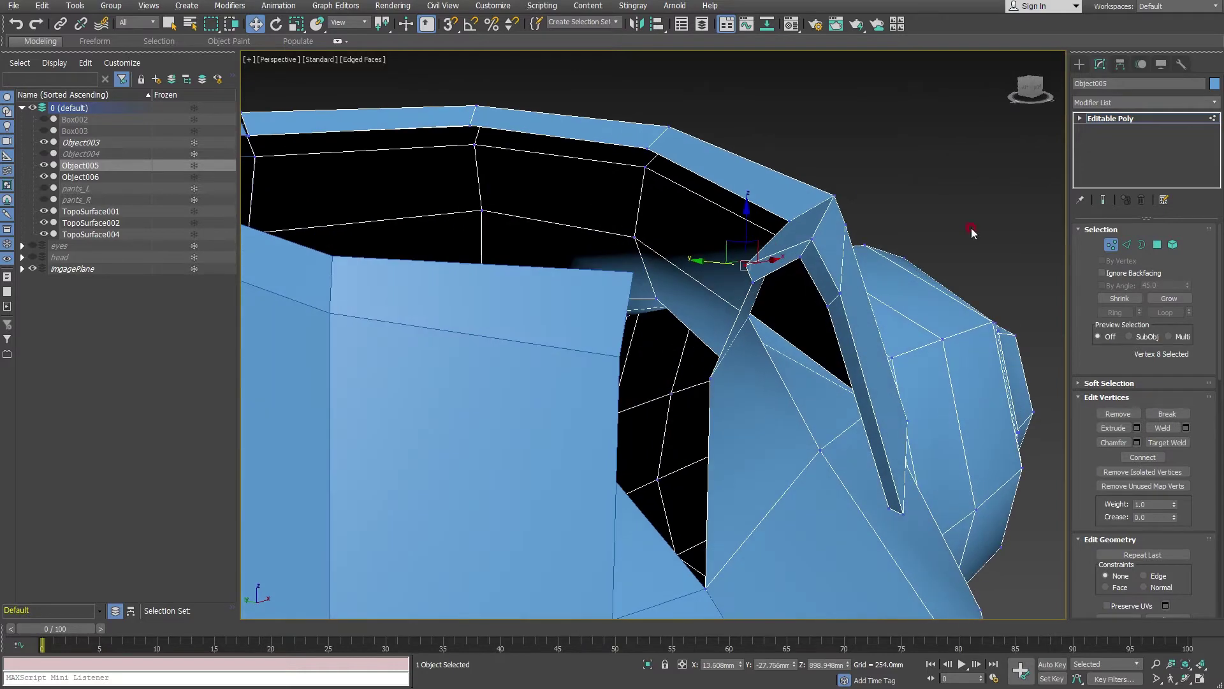
# - Select the edge loop along Object005's inner collar rim
pyautogui.click(1132, 253)
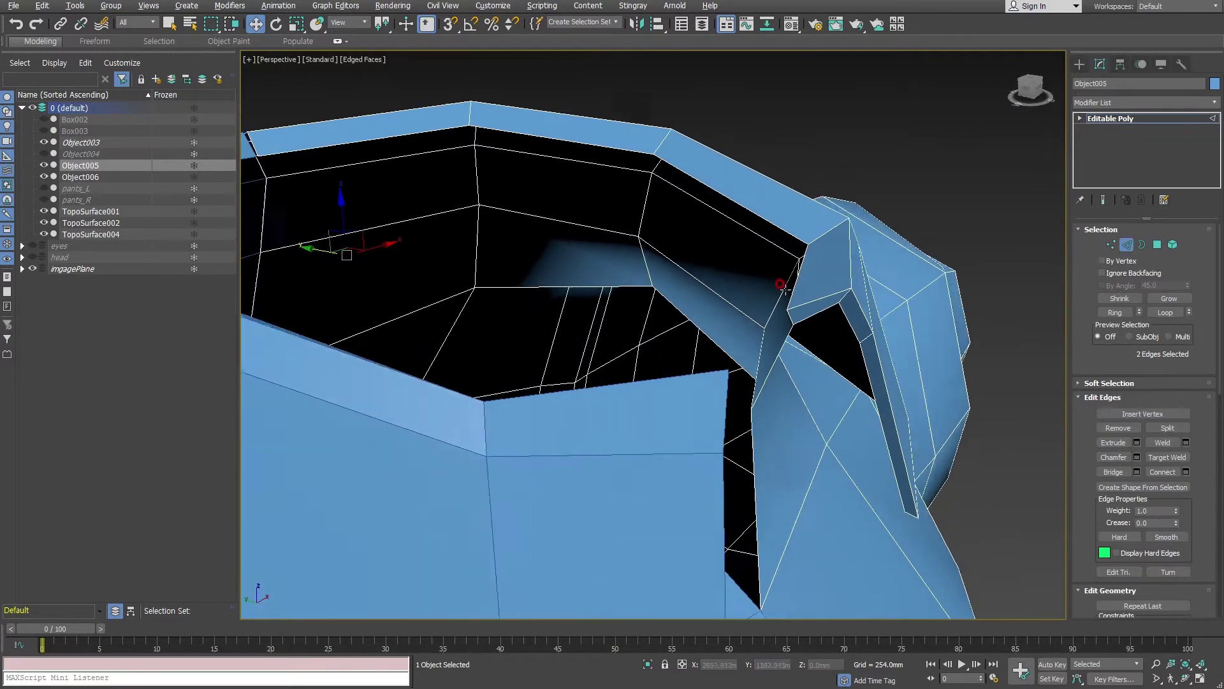
pyautogui.moveTo(784, 273)
pyautogui.keyDown('alt'); pyautogui.mouseDown(button='middle')
pyautogui.moveTo(814, 253)
pyautogui.moveTo(795, 324)
pyautogui.moveTo(733, 310)
pyautogui.moveTo(844, 300)
pyautogui.mouseUp(button='middle'); pyautogui.keyUp('alt')
pyautogui.doubleClick(797, 256)
pyautogui.scroll(-3, 796, 255)
pyautogui.scroll(3, 795, 323)
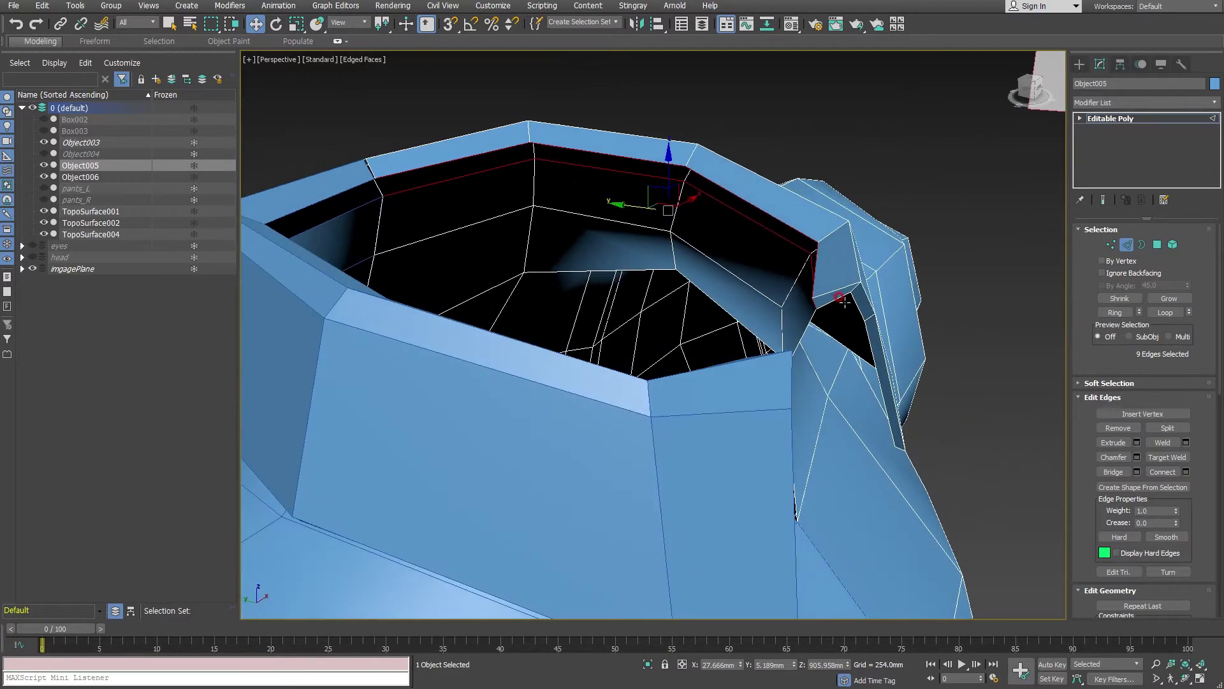
# - Select four edges along the inner collar rim
pyautogui.click(813, 278)
pyautogui.keyDown('ctrl'); pyautogui.click(793, 227); pyautogui.keyUp('ctrl')
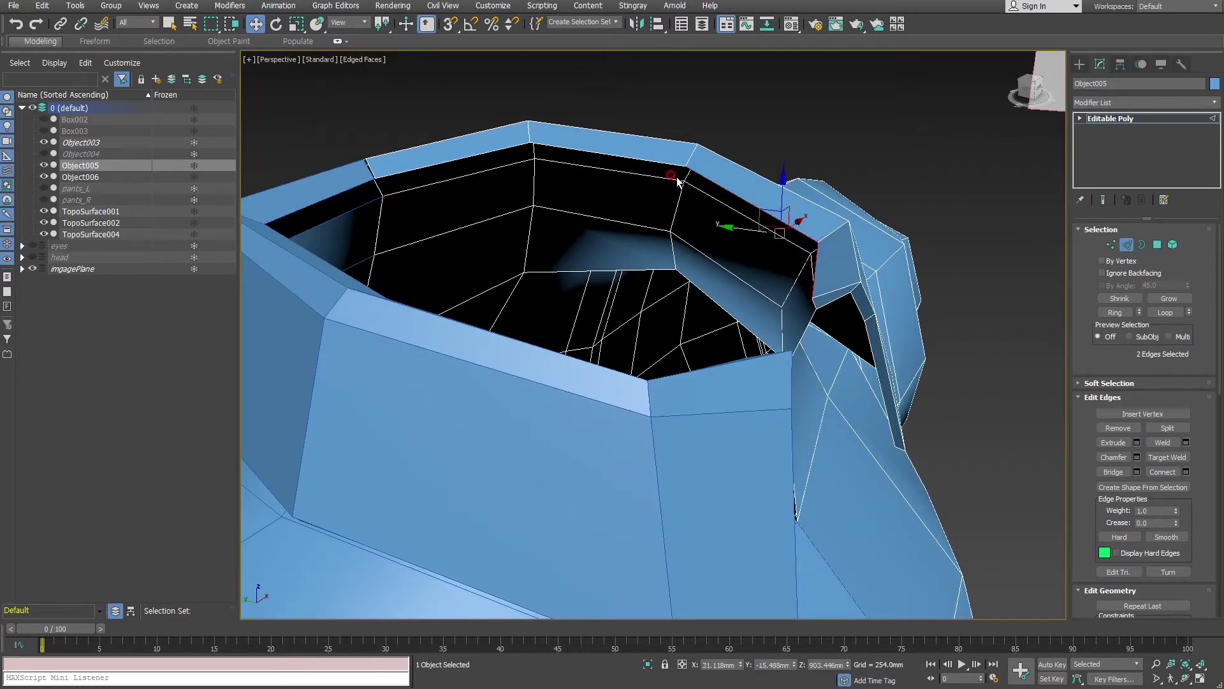
pyautogui.keyDown('ctrl'); pyautogui.click(661, 164); pyautogui.keyUp('ctrl')
pyautogui.keyDown('ctrl'); pyautogui.click(478, 158); pyautogui.keyUp('ctrl')
pyautogui.keyDown('alt'); pyautogui.moveTo(478, 159); pyautogui.dragTo(852, 348, button='middle'); pyautogui.keyUp('alt')
# - Shift-drag the rim edges down into a new band and scale it inward
pyautogui.keyDown('shift'); pyautogui.moveTo(651, 142); pyautogui.dragTo(650, 223); pyautogui.keyUp('shift')
pyautogui.press('r')
pyautogui.moveTo(652, 266); pyautogui.dragTo(656, 284)
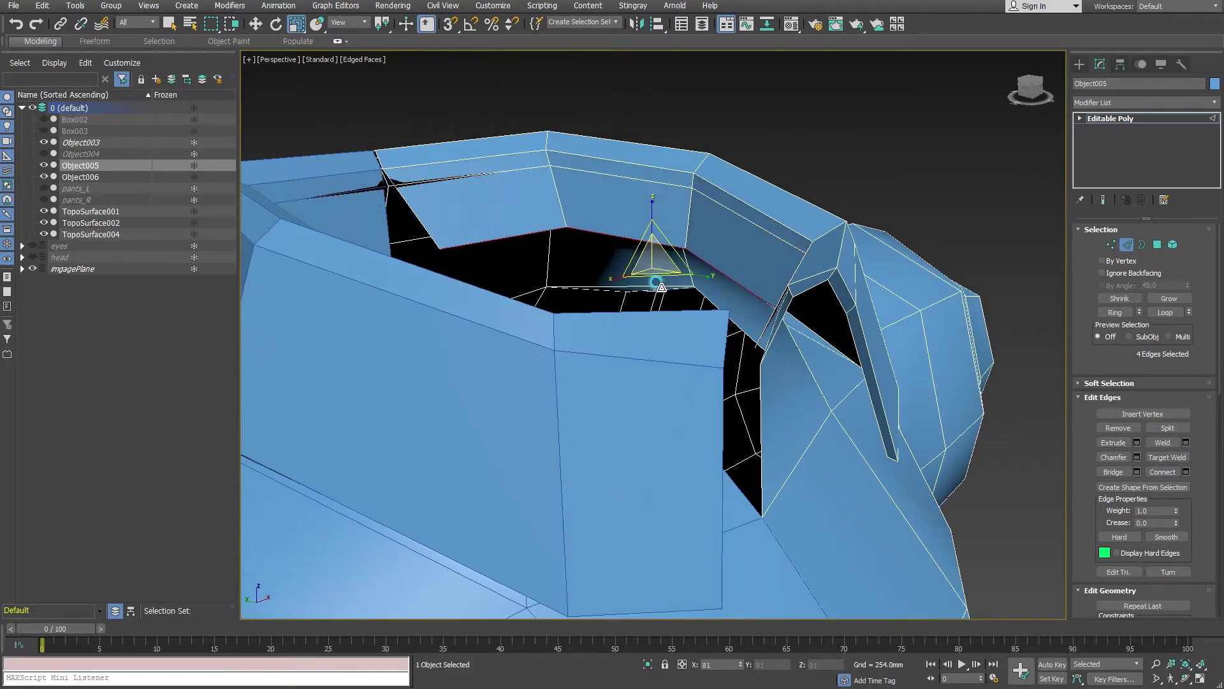
pyautogui.moveTo(656, 284)
pyautogui.keyDown('alt'); pyautogui.mouseDown(button='middle')
pyautogui.moveTo(690, 310)
pyautogui.moveTo(676, 302)
pyautogui.moveTo(662, 227)
pyautogui.mouseUp(button='middle'); pyautogui.keyUp('alt')
pyautogui.press('w')
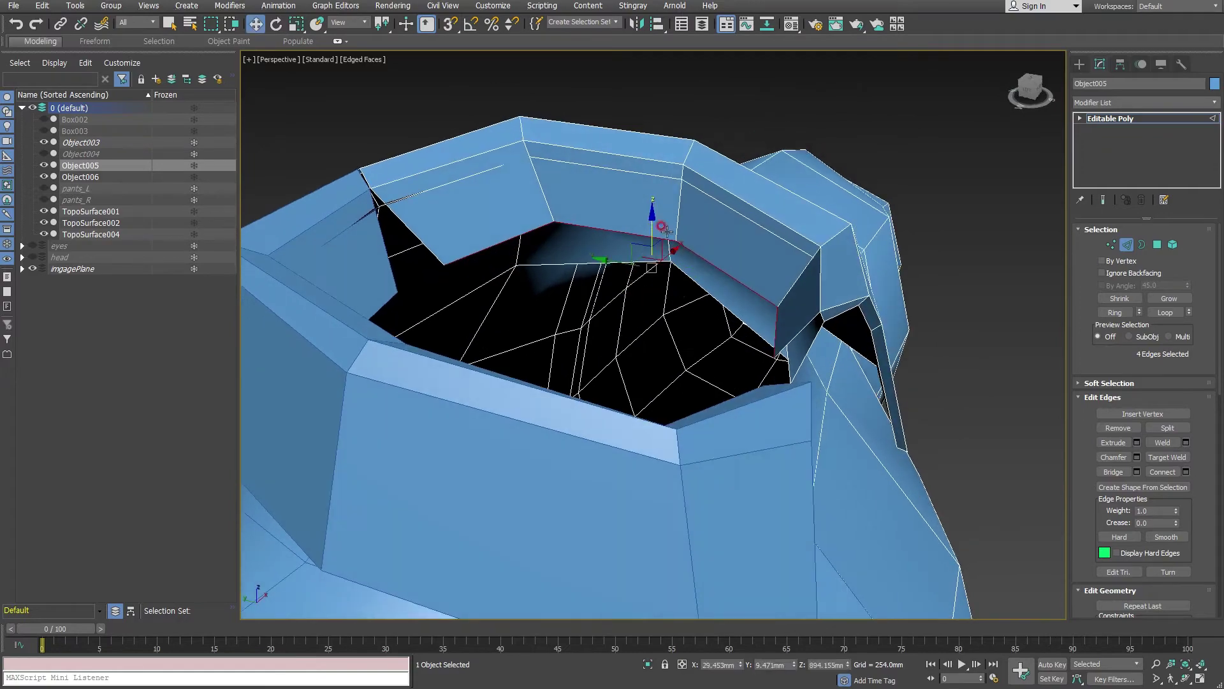
pyautogui.moveTo(733, 360)
pyautogui.keyDown('alt'); pyautogui.mouseDown(button='middle')
pyautogui.moveTo(716, 350)
pyautogui.moveTo(746, 299)
pyautogui.moveTo(742, 310)
pyautogui.mouseUp(button='middle'); pyautogui.keyUp('alt')
# - In Vertex mode, reset the inner rim corner vertex's X position to 0
pyautogui.click(1112, 244)
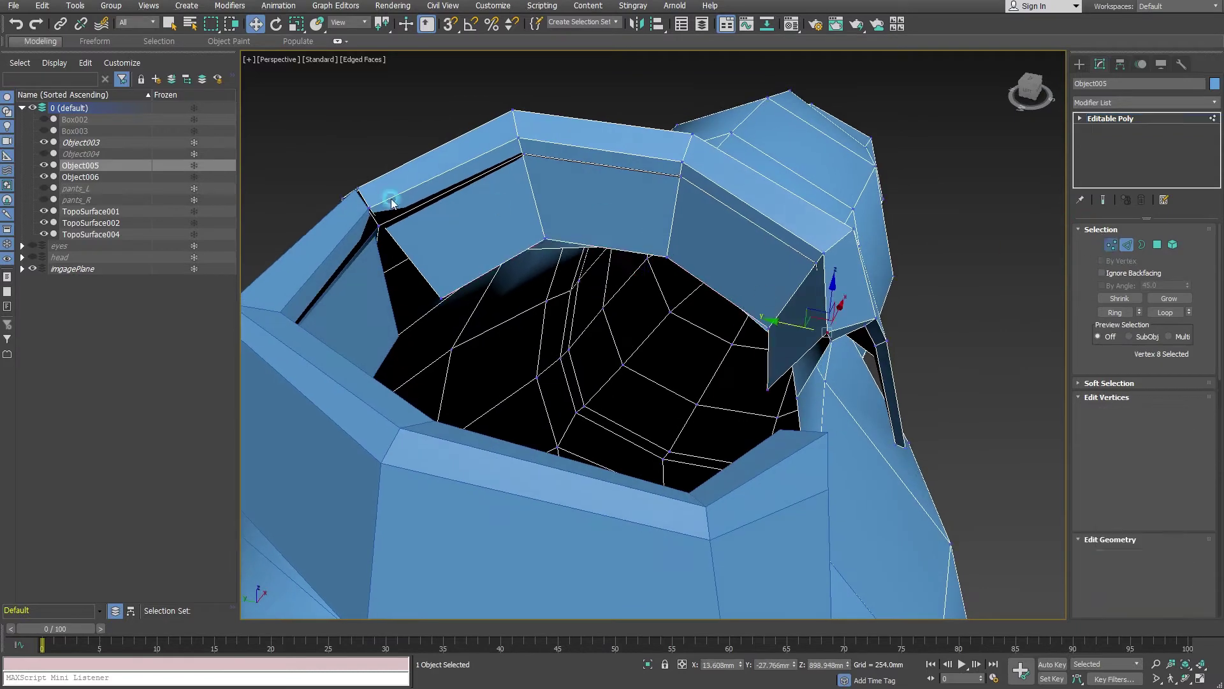
pyautogui.click(370, 209)
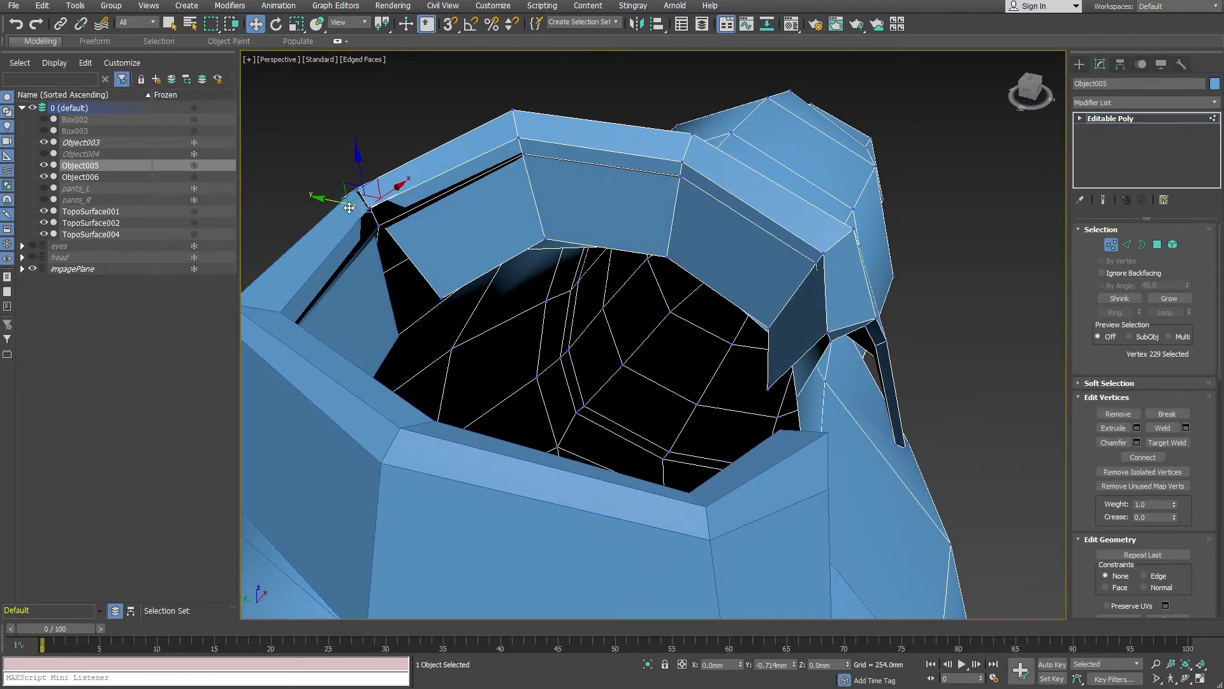
pyautogui.moveTo(350, 205)
pyautogui.keyDown('alt'); pyautogui.mouseDown(button='middle')
pyautogui.moveTo(357, 191)
pyautogui.moveTo(327, 184)
pyautogui.mouseUp(button='middle'); pyautogui.keyUp('alt')
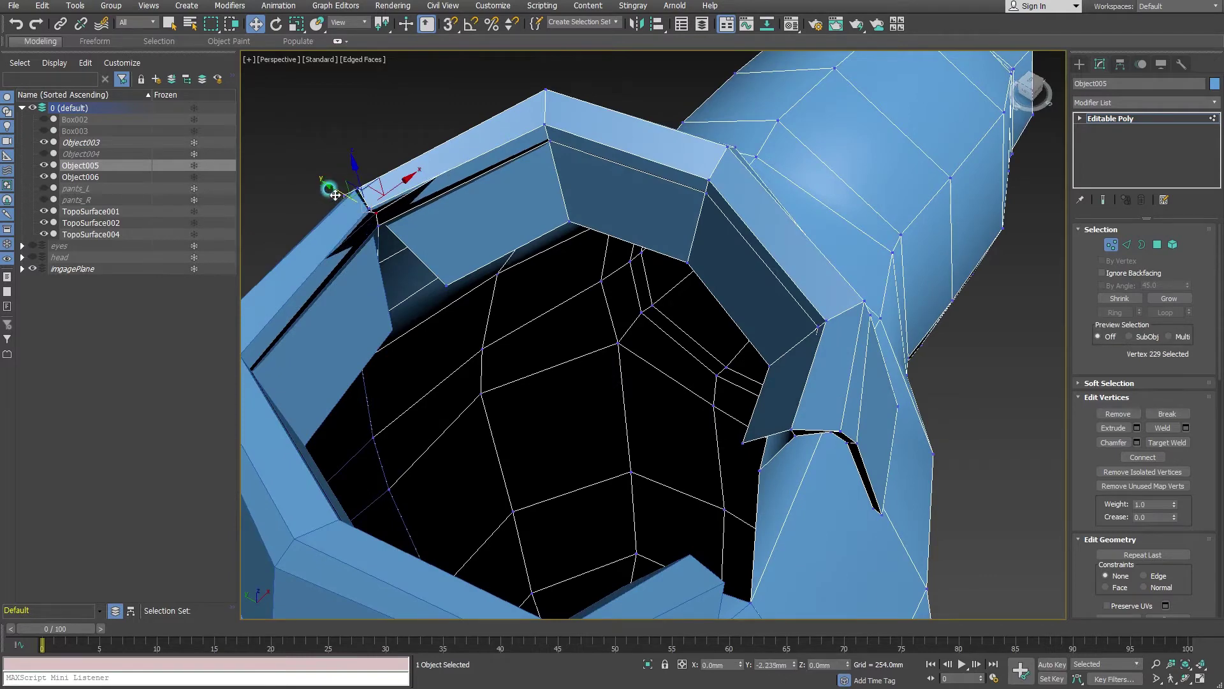
pyautogui.keyDown('alt'); pyautogui.moveTo(327, 192); pyautogui.dragTo(363, 197, button='middle'); pyautogui.keyUp('alt')
pyautogui.click(356, 219)
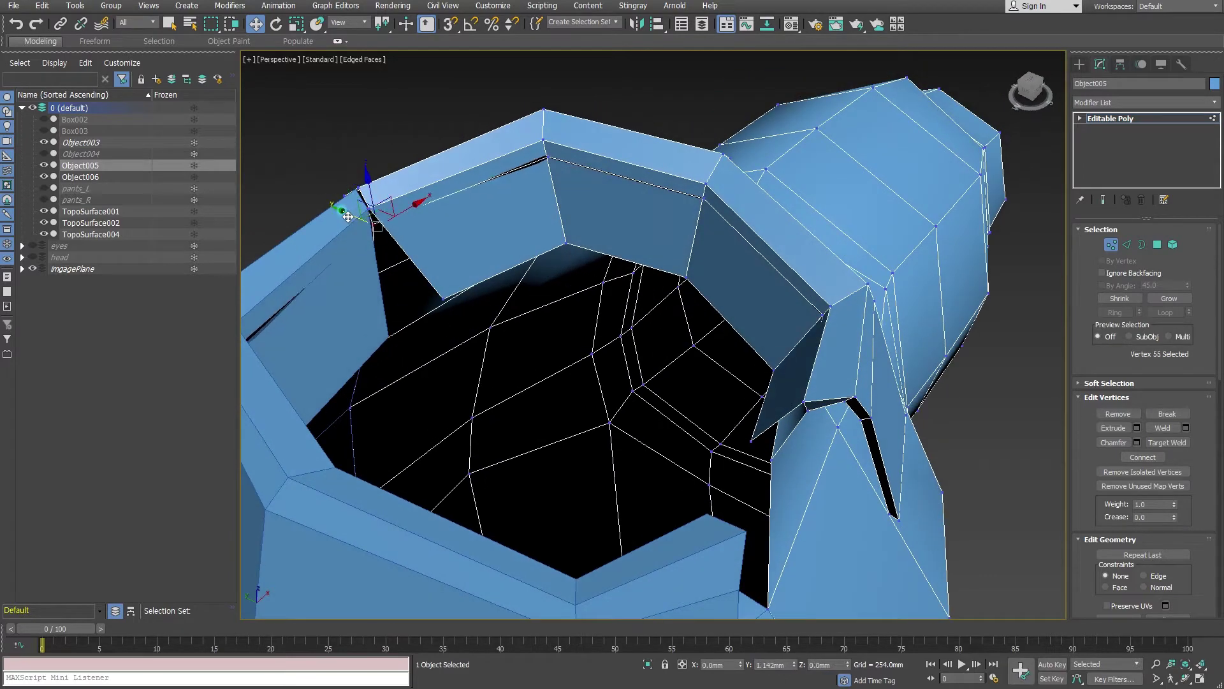
pyautogui.click(442, 299)
pyautogui.moveTo(513, 348)
pyautogui.keyDown('alt'); pyautogui.mouseDown(button='middle')
pyautogui.moveTo(593, 427)
pyautogui.moveTo(536, 421)
pyautogui.mouseUp(button='middle'); pyautogui.keyUp('alt')
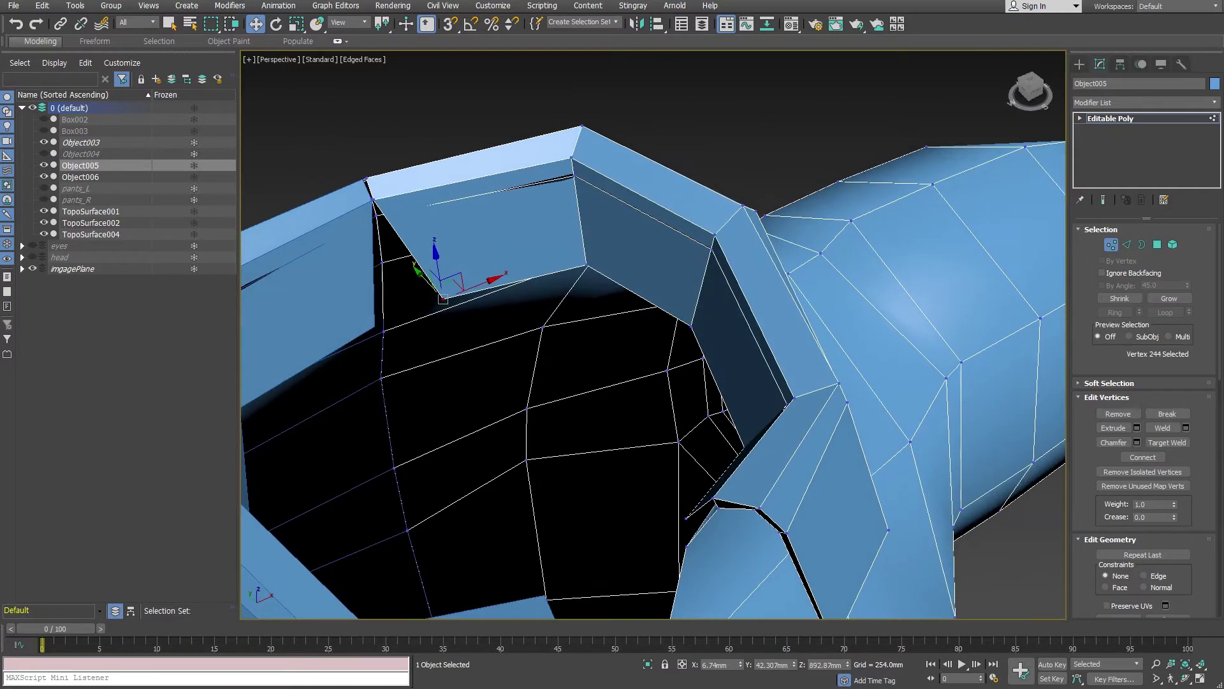
pyautogui.rightClick(739, 665)
pyautogui.keyDown('alt'); pyautogui.moveTo(461, 252); pyautogui.dragTo(499, 244, button='middle'); pyautogui.keyUp('alt')
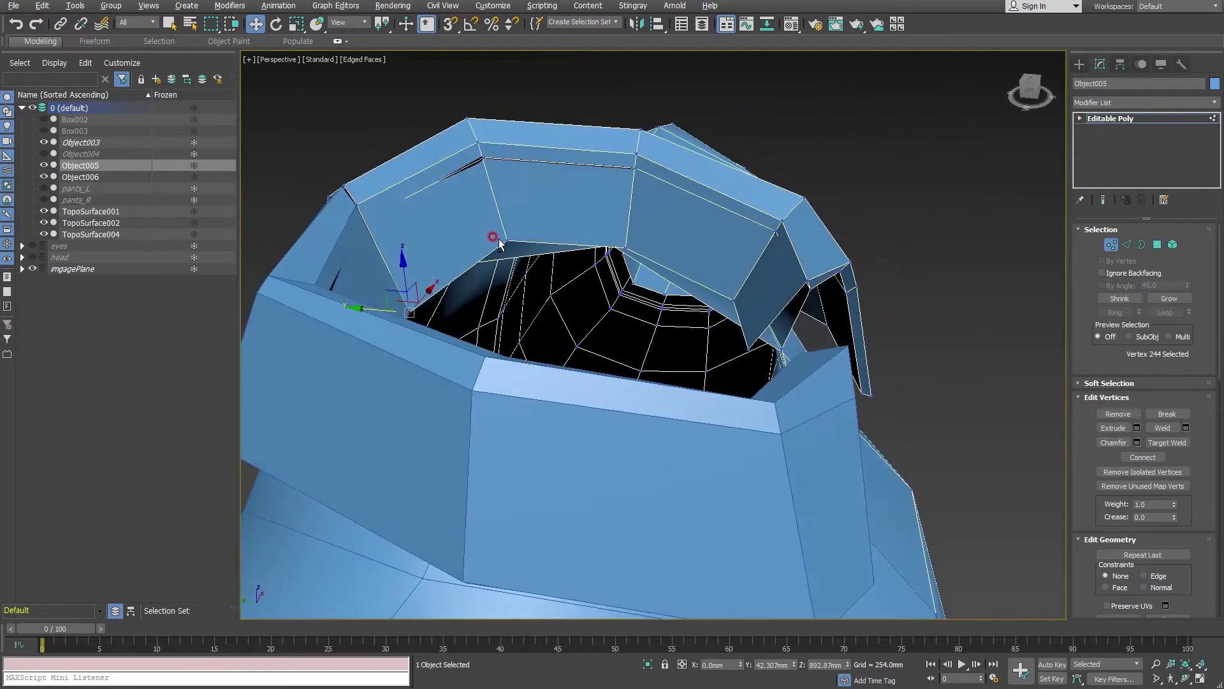
pyautogui.keyDown('alt'); pyautogui.moveTo(397, 207); pyautogui.dragTo(348, 26, button='middle'); pyautogui.keyUp('alt')
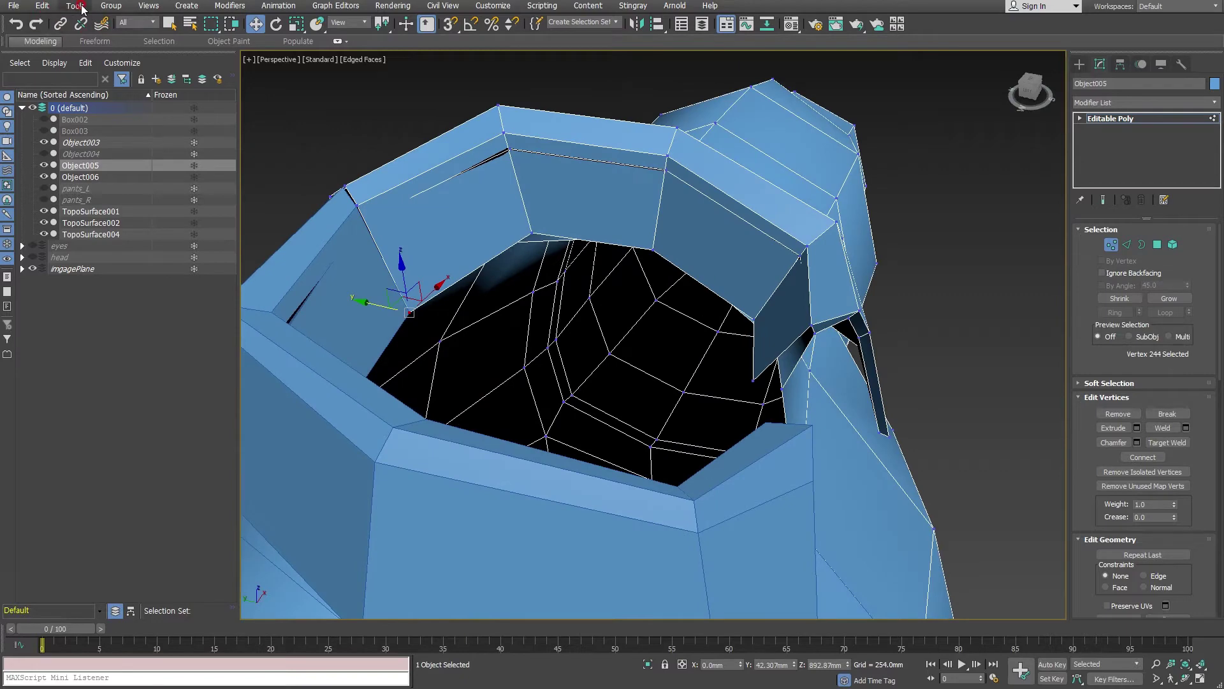
# - Add a Swift Loop around the collar rim and scale it slightly inward
pyautogui.click(56, 41)
pyautogui.click(471, 58)
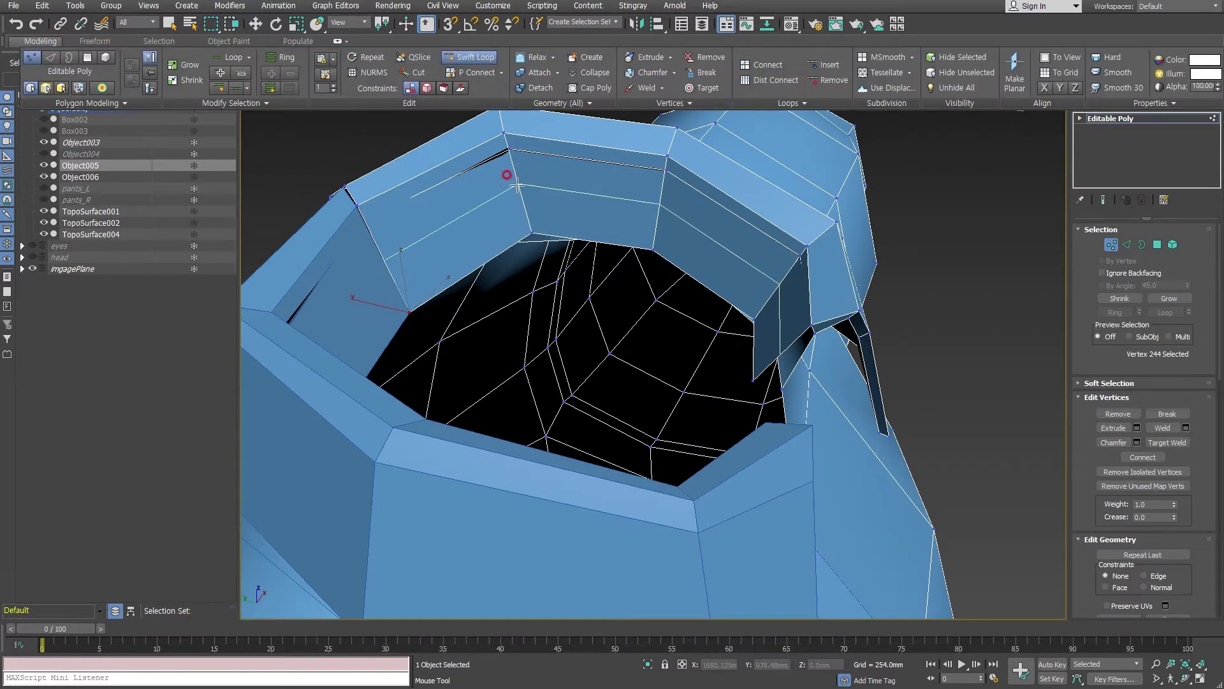
pyautogui.click(517, 186)
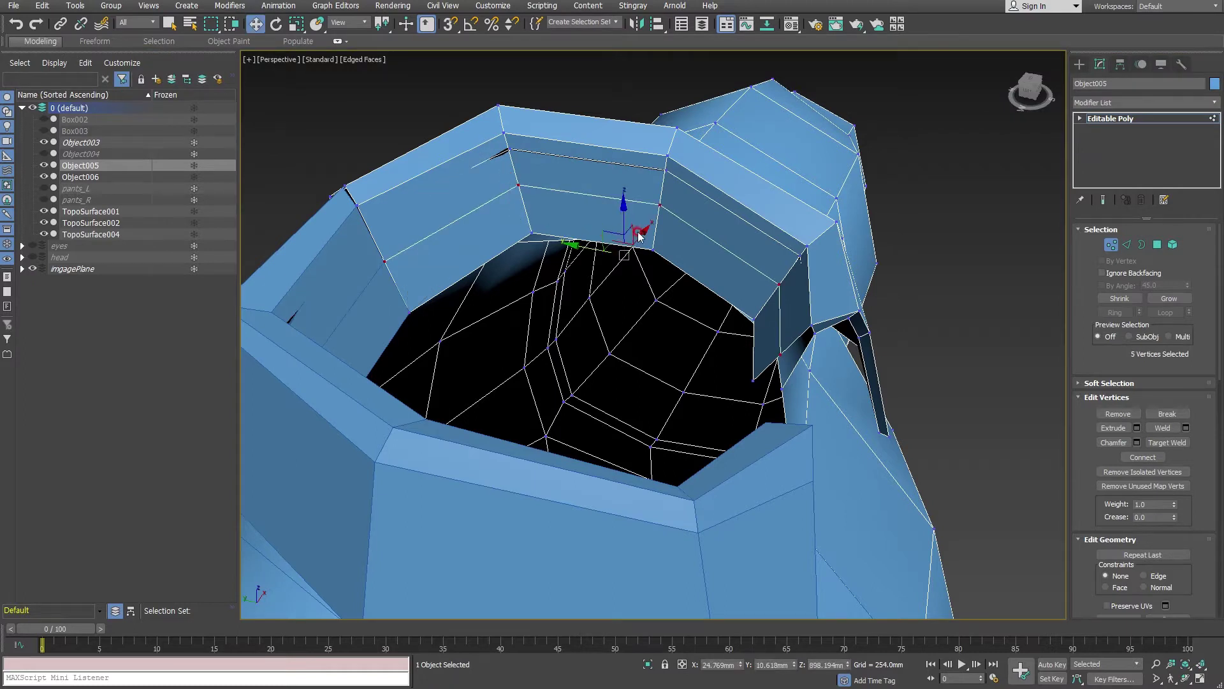
pyautogui.press('r')
pyautogui.moveTo(623, 252); pyautogui.dragTo(627, 260)
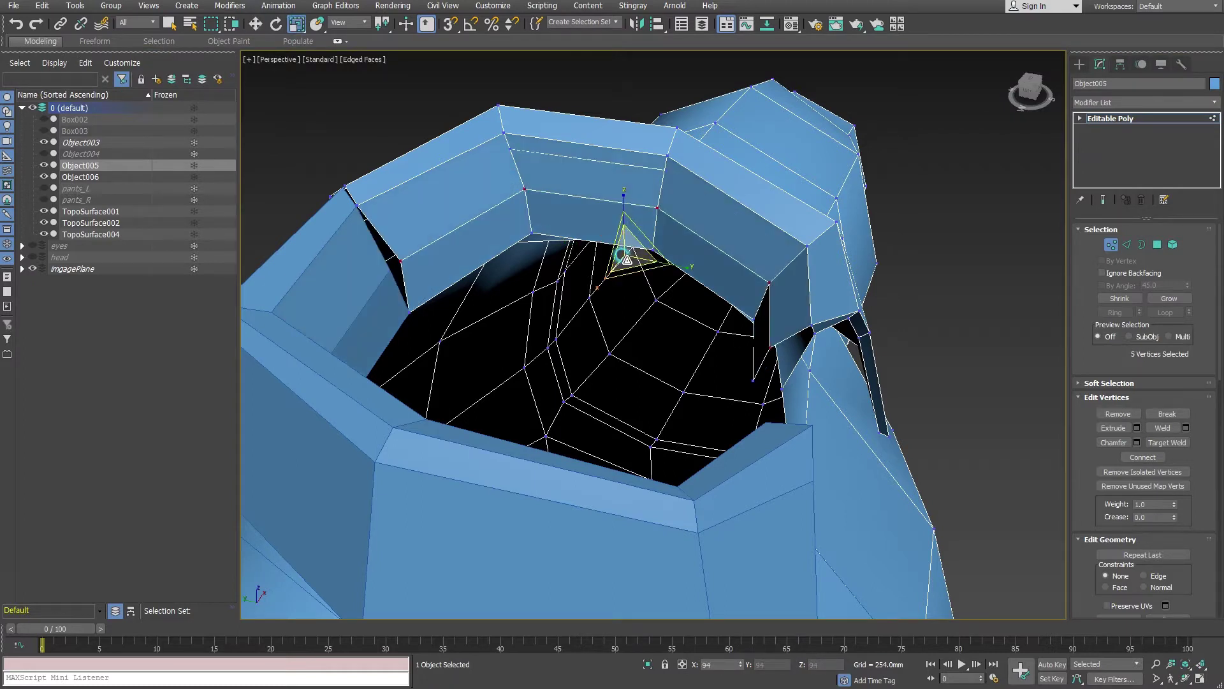
pyautogui.press('w')
# - Set the left rim vertex's X to 0, then select a right rim vertex
pyautogui.click(395, 261)
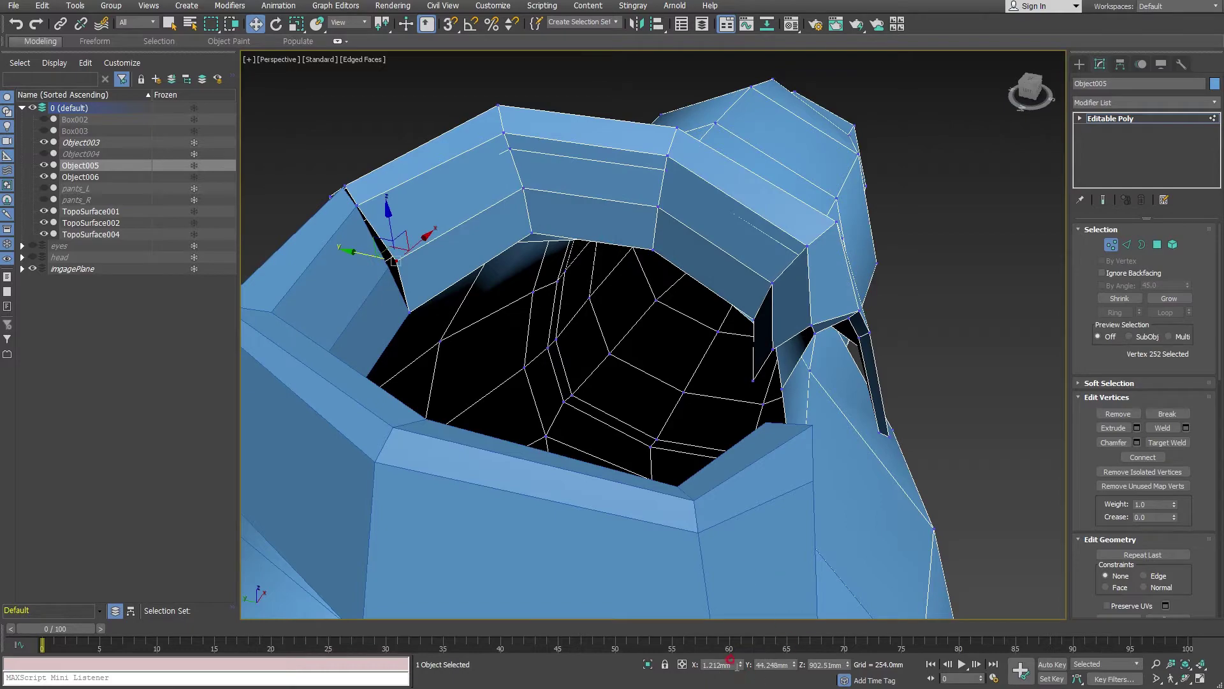
pyautogui.write('0')
pyautogui.press('Return')
pyautogui.moveTo(579, 259)
pyautogui.keyDown('alt'); pyautogui.mouseDown(button='middle')
pyautogui.moveTo(607, 236)
pyautogui.moveTo(791, 179)
pyautogui.moveTo(748, 190)
pyautogui.mouseUp(button='middle'); pyautogui.keyUp('alt')
pyautogui.click(772, 191)
pyautogui.scroll(4, 777, 201)
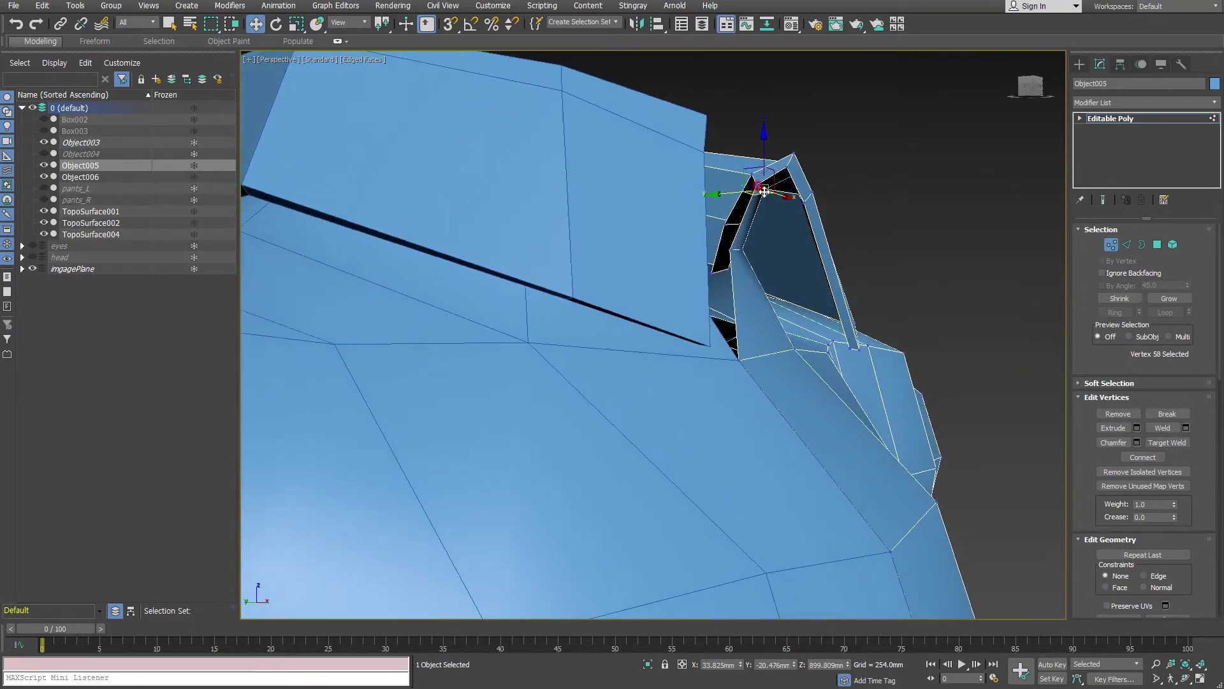
# - Move collar rim vertices 248 and 247 to reshape the collar face
pyautogui.scroll(-5, 770, 199)
pyautogui.keyDown('alt'); pyautogui.moveTo(769, 198); pyautogui.dragTo(719, 231, button='middle'); pyautogui.keyUp('alt')
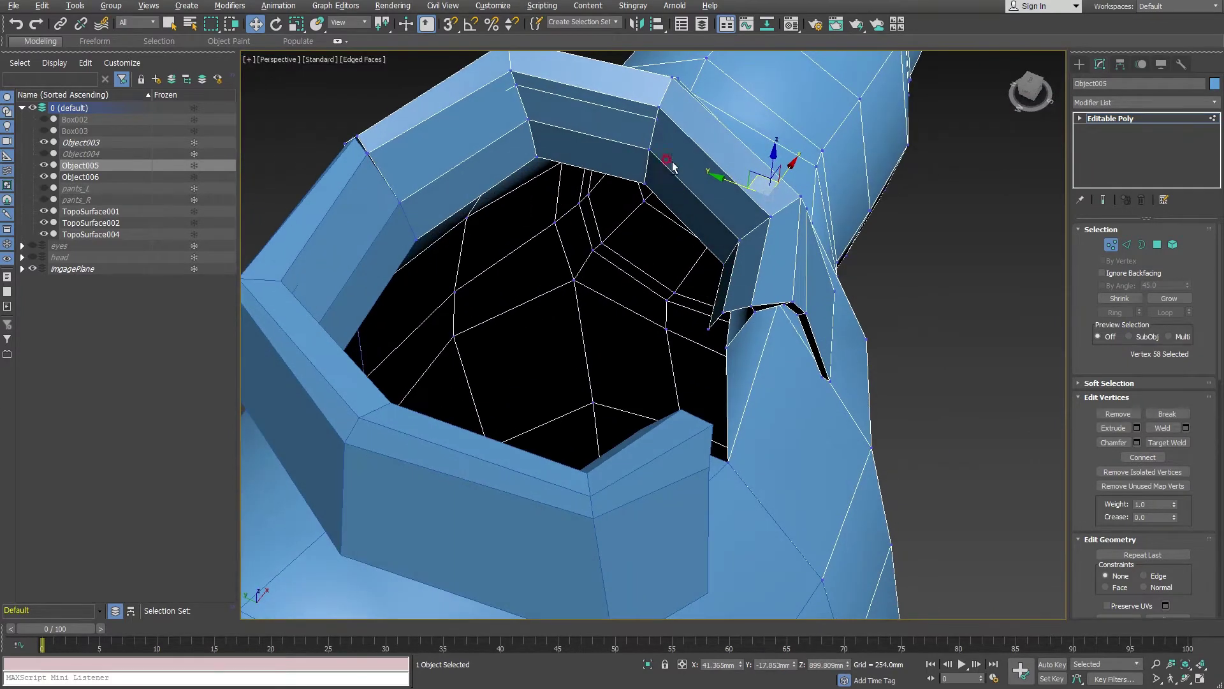
pyautogui.click(656, 119)
pyautogui.click(510, 68)
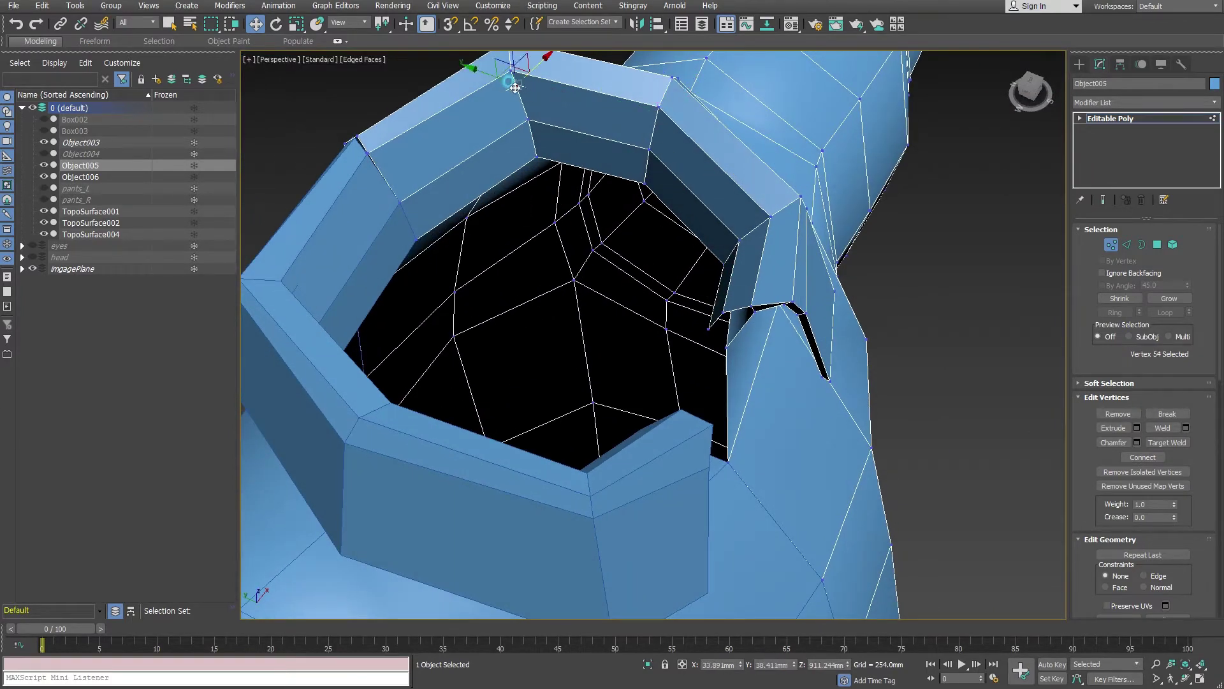
pyautogui.keyDown('alt'); pyautogui.moveTo(510, 68); pyautogui.dragTo(541, 159, button='middle'); pyautogui.keyUp('alt')
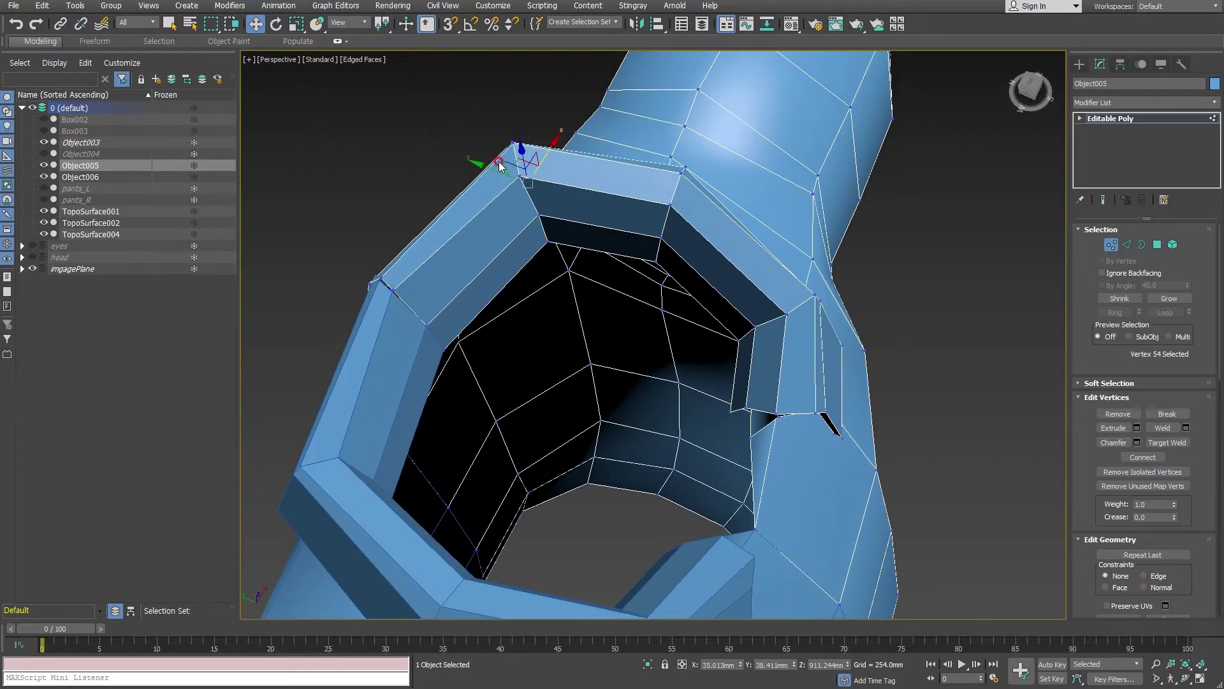
pyautogui.moveTo(775, 469)
pyautogui.keyDown('alt'); pyautogui.mouseDown(button='middle')
pyautogui.moveTo(735, 379)
pyautogui.moveTo(798, 382)
pyautogui.mouseUp(button='middle'); pyautogui.keyUp('alt')
pyautogui.scroll(3, 798, 384)
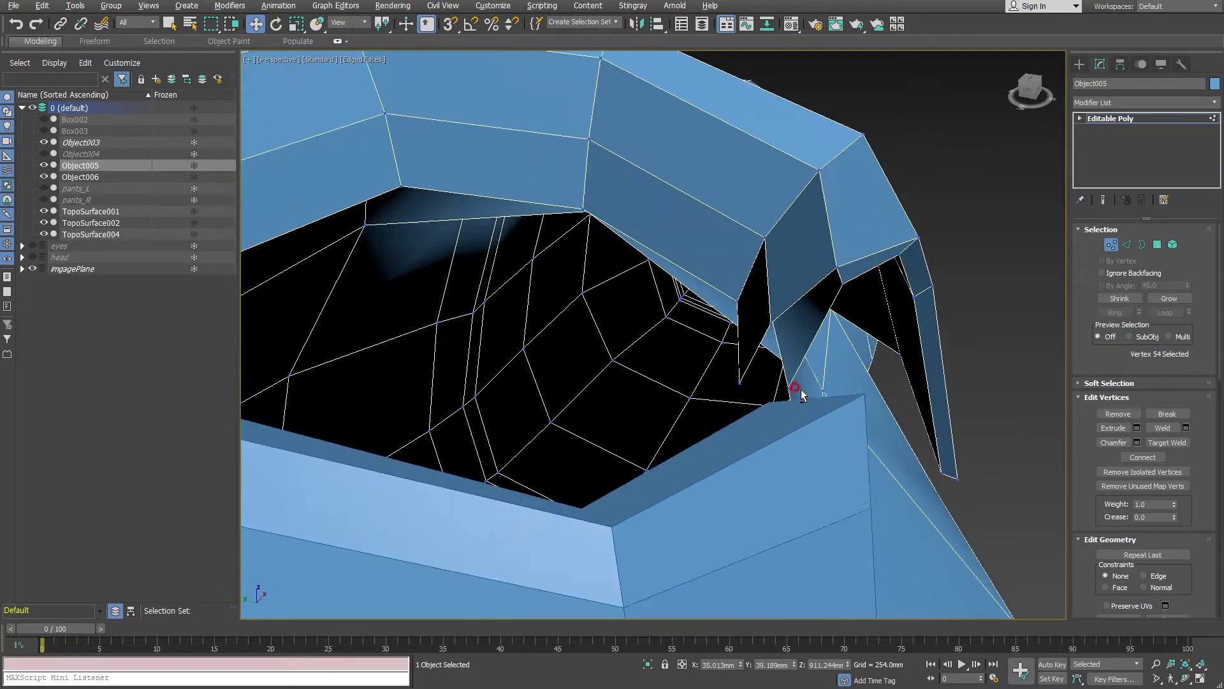
pyautogui.scroll(3, 754, 383)
pyautogui.scroll(2, 743, 333)
pyautogui.moveTo(752, 341)
pyautogui.mouseDown()
pyautogui.moveTo(727, 336)
pyautogui.moveTo(743, 348)
pyautogui.mouseUp()
pyautogui.moveTo(689, 400); pyautogui.dragTo(709, 402)
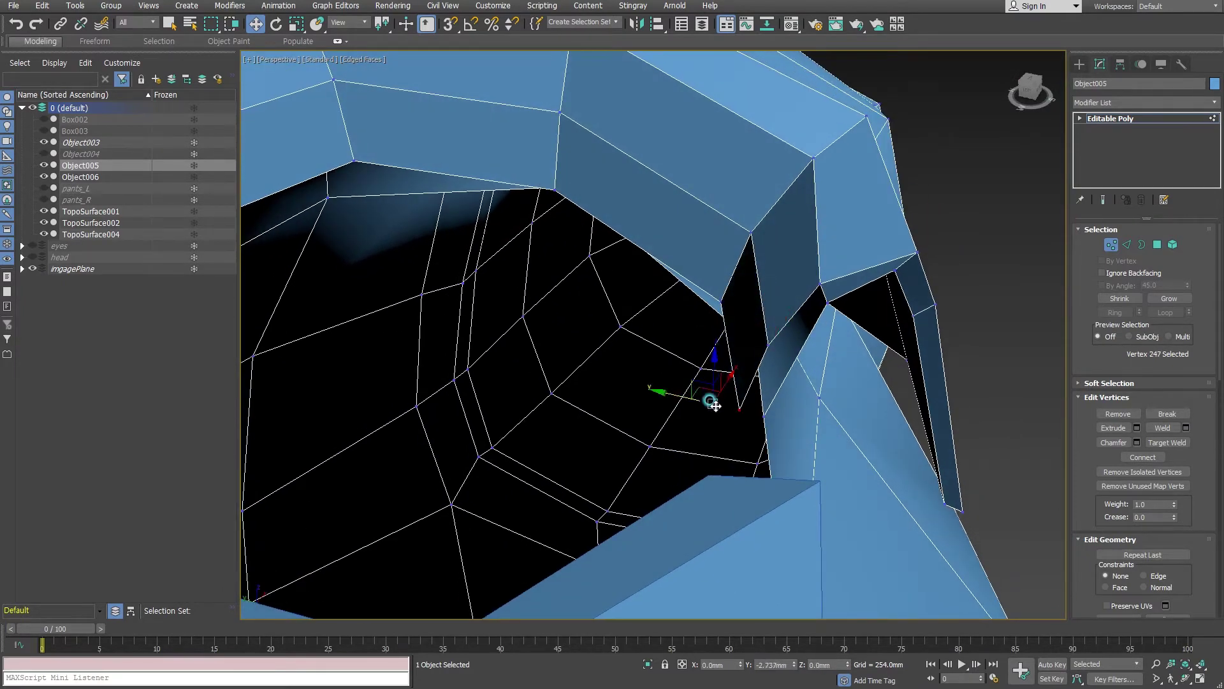
# - Nudge vertex 57 outward, shift vertex 248 right and raise vertex 247
pyautogui.moveTo(775, 440)
pyautogui.keyDown('alt'); pyautogui.mouseDown(button='middle')
pyautogui.moveTo(767, 433)
pyautogui.moveTo(778, 438)
pyautogui.mouseUp(button='middle'); pyautogui.keyUp('alt')
pyautogui.moveTo(707, 401); pyautogui.dragTo(706, 403)
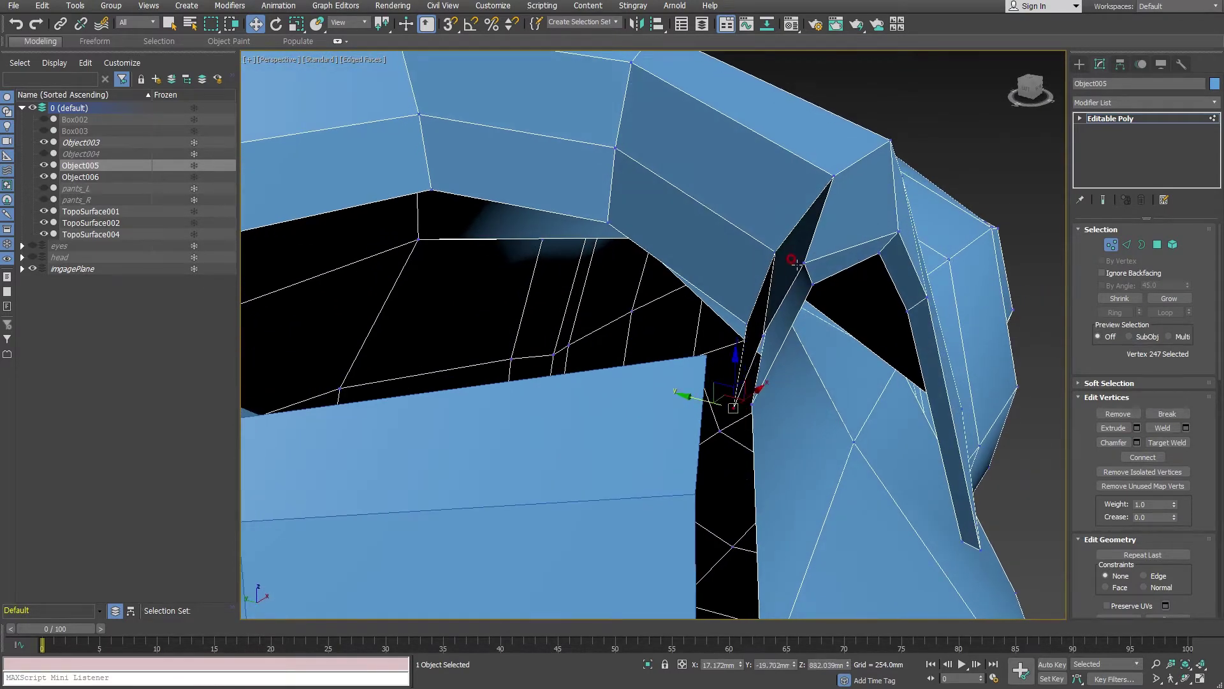
pyautogui.keyDown('alt'); pyautogui.moveTo(793, 259); pyautogui.dragTo(792, 259, button='middle'); pyautogui.keyUp('alt')
pyautogui.click(807, 261)
pyautogui.moveTo(819, 241); pyautogui.dragTo(813, 233)
pyautogui.moveTo(829, 306)
pyautogui.keyDown('alt'); pyautogui.mouseDown(button='middle')
pyautogui.moveTo(853, 406)
pyautogui.moveTo(915, 446)
pyautogui.moveTo(966, 434)
pyautogui.moveTo(785, 344)
pyautogui.mouseUp(button='middle'); pyautogui.keyUp('alt')
pyautogui.click(790, 350)
pyautogui.moveTo(747, 350); pyautogui.dragTo(775, 357)
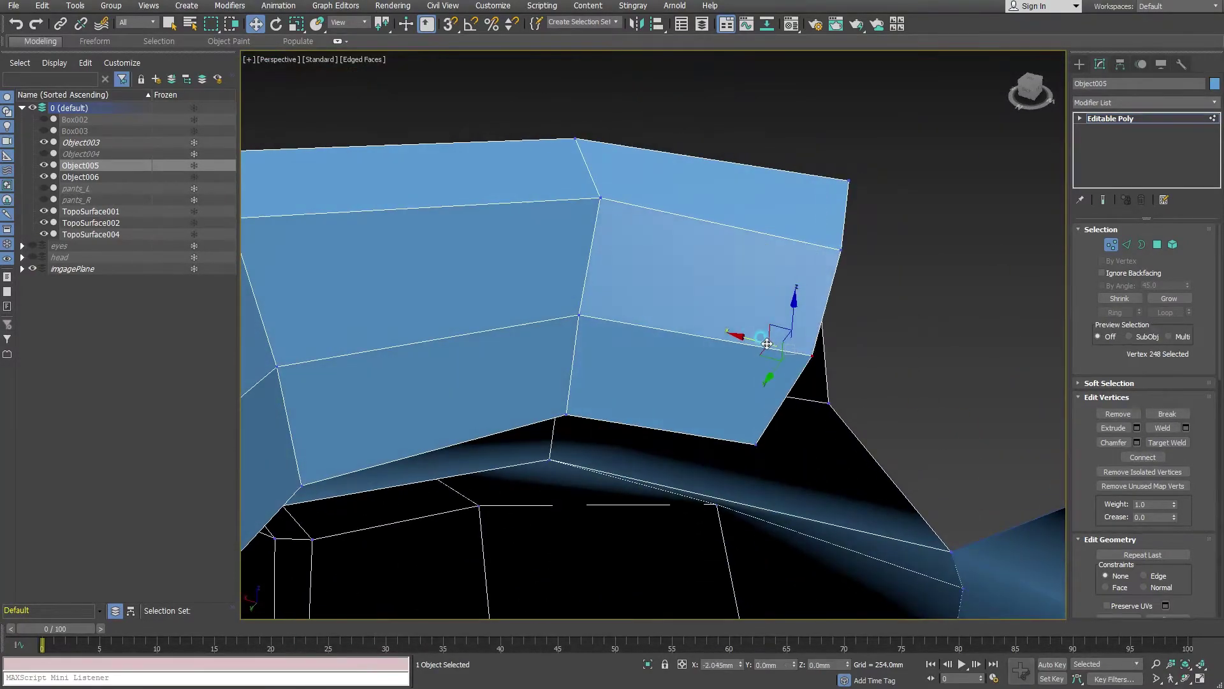
pyautogui.click(753, 442)
pyautogui.moveTo(740, 429)
pyautogui.mouseDown()
pyautogui.moveTo(772, 442)
pyautogui.moveTo(793, 426)
pyautogui.mouseUp()
pyautogui.moveTo(793, 426)
pyautogui.keyDown('alt'); pyautogui.mouseDown(button='middle')
pyautogui.moveTo(893, 377)
pyautogui.moveTo(742, 308)
pyautogui.mouseUp(button='middle'); pyautogui.keyUp('alt')
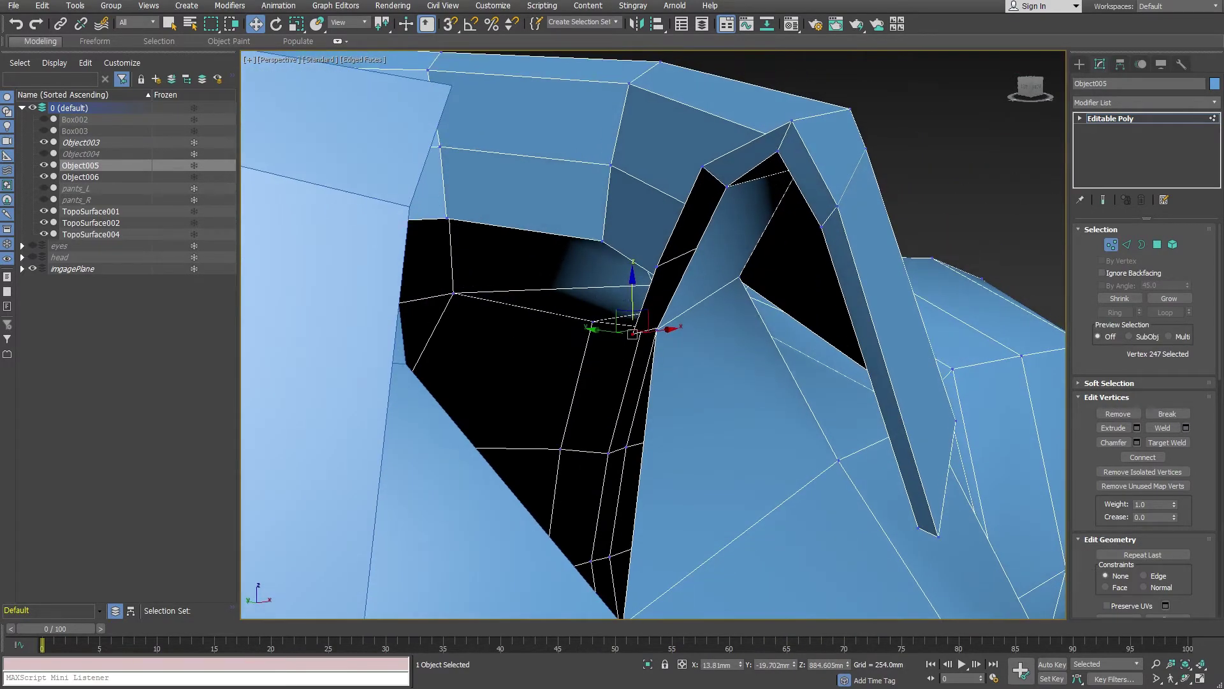
# - Insert a Swift Loop edge loop across the collar flap
pyautogui.click(49, 41)
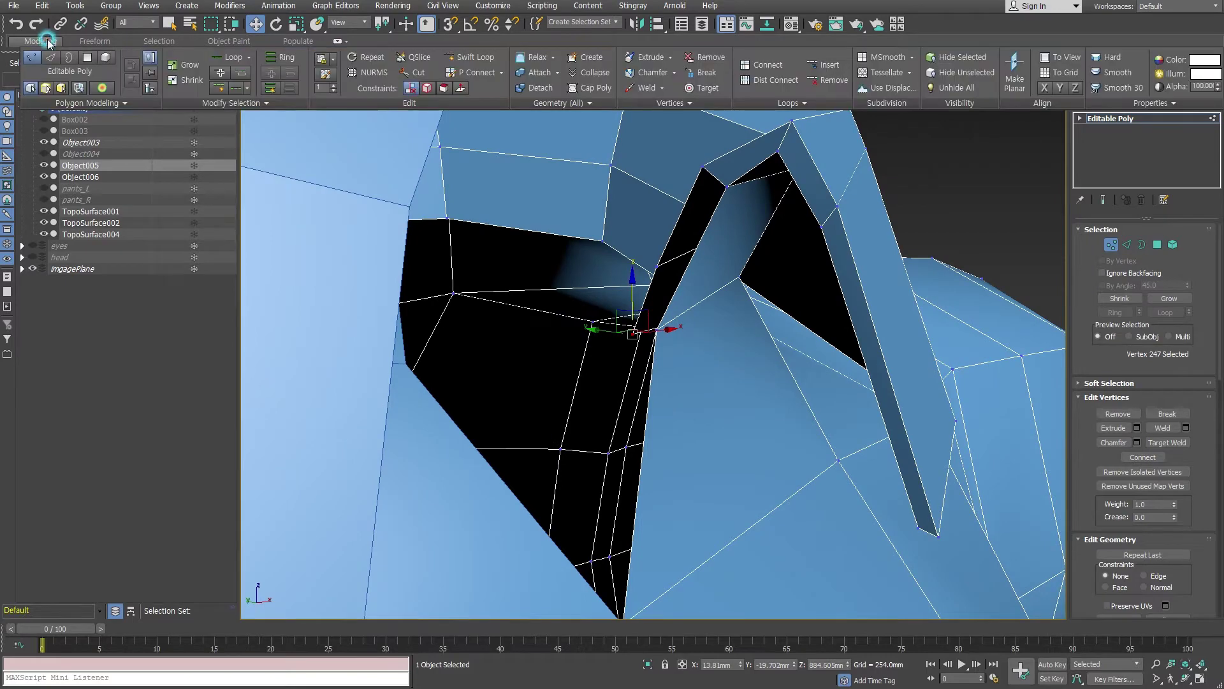
pyautogui.click(472, 57)
pyautogui.click(695, 241)
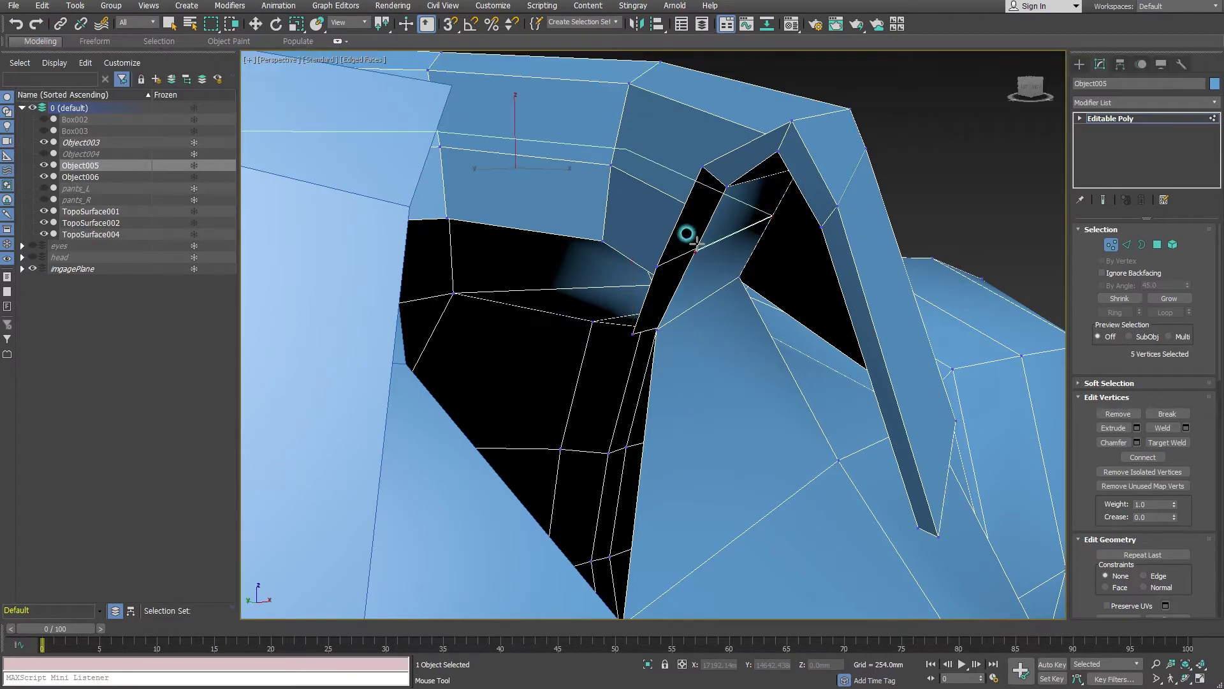
pyautogui.press('w')
# - Bridge the two edges beside the collar gap to close the join
pyautogui.press('2')
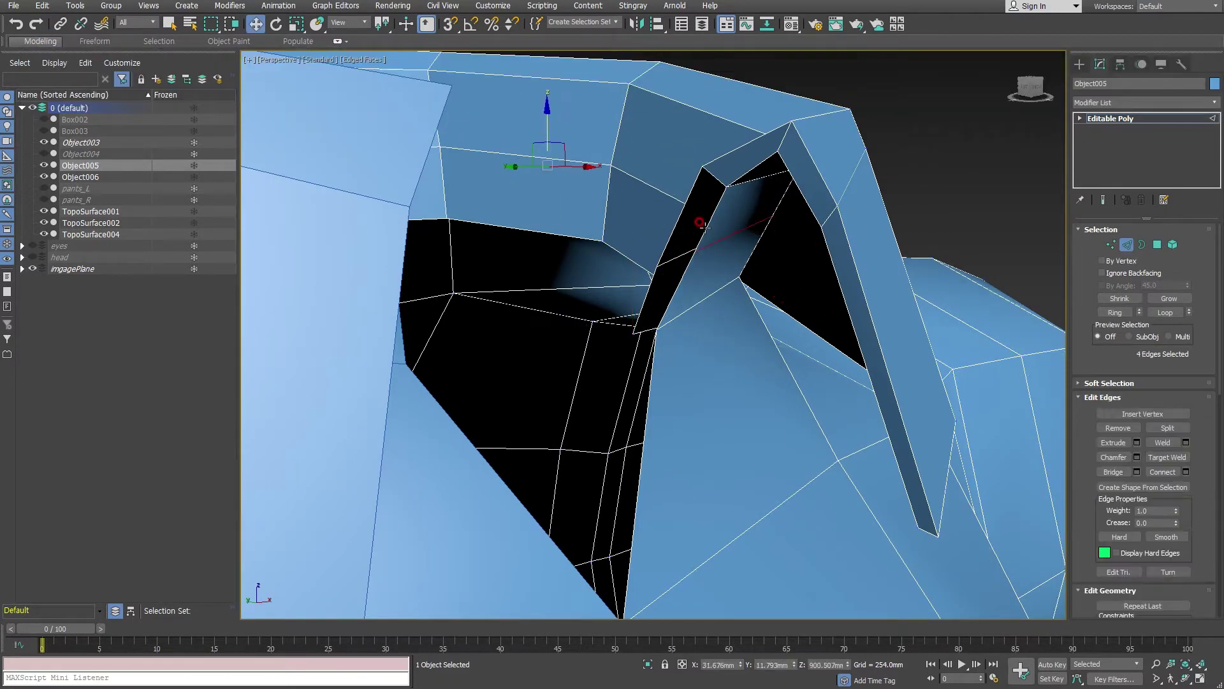
pyautogui.click(684, 214)
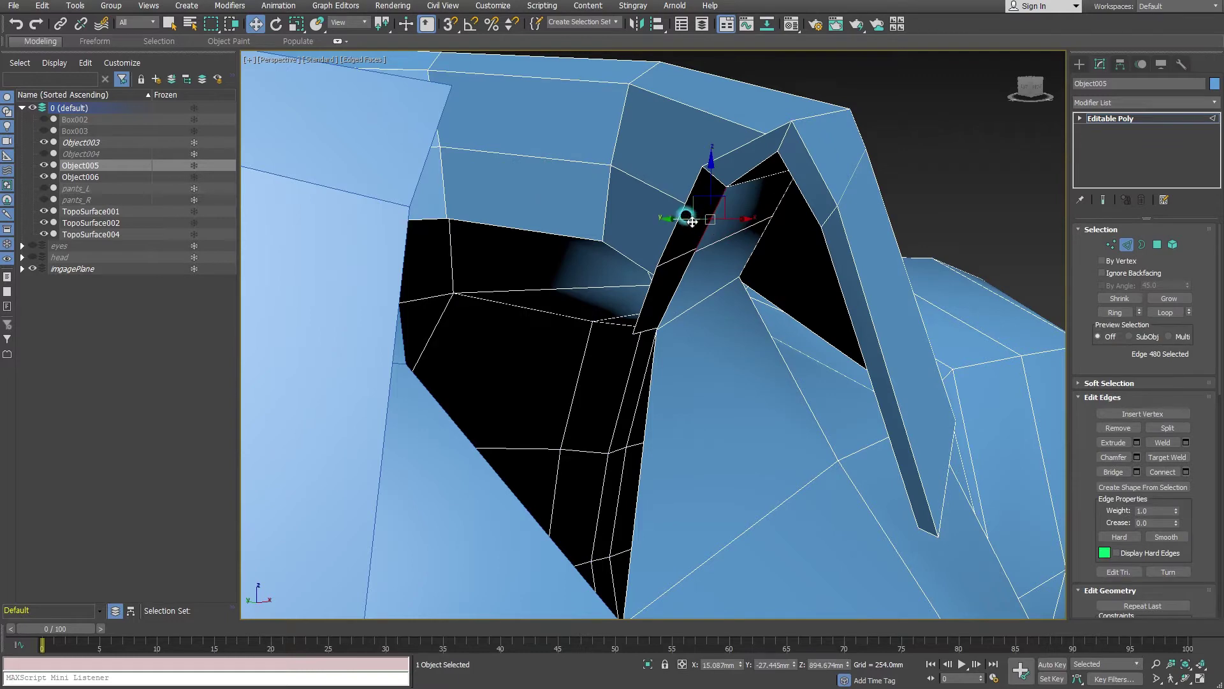
pyautogui.click(1114, 472)
pyautogui.click(639, 301)
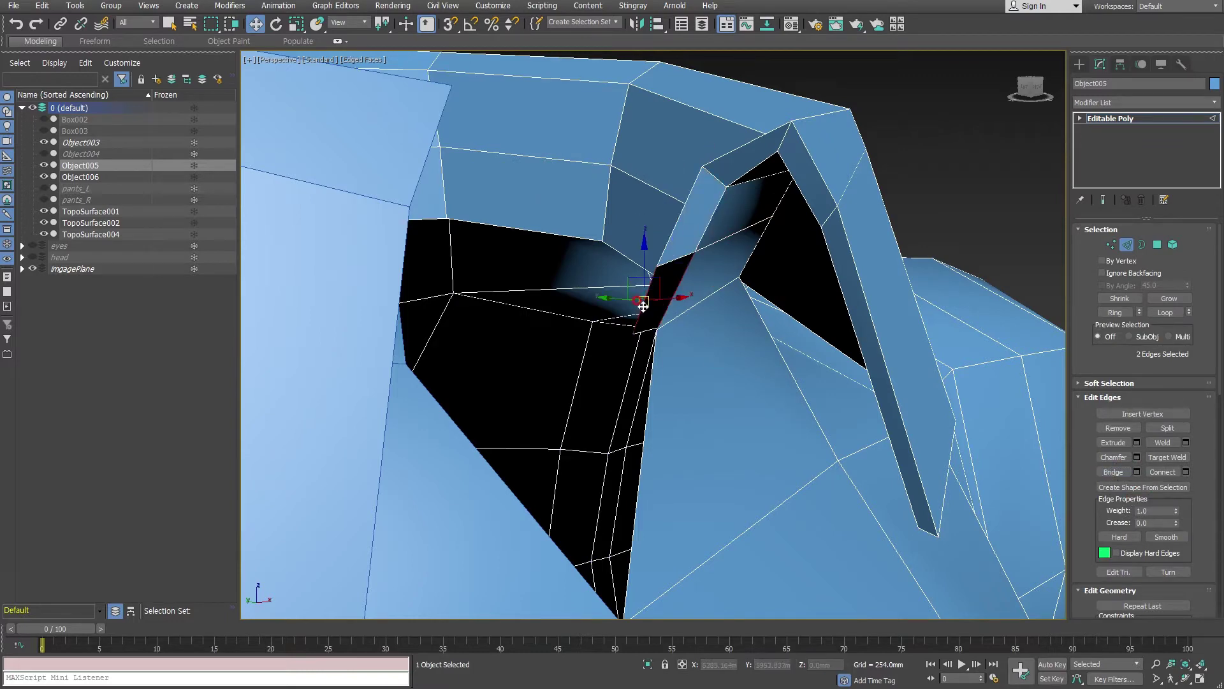
pyautogui.moveTo(643, 306)
pyautogui.keyDown('alt'); pyautogui.mouseDown(button='middle')
pyautogui.moveTo(727, 362)
pyautogui.moveTo(714, 396)
pyautogui.moveTo(697, 336)
pyautogui.moveTo(729, 336)
pyautogui.mouseUp(button='middle'); pyautogui.keyUp('alt')
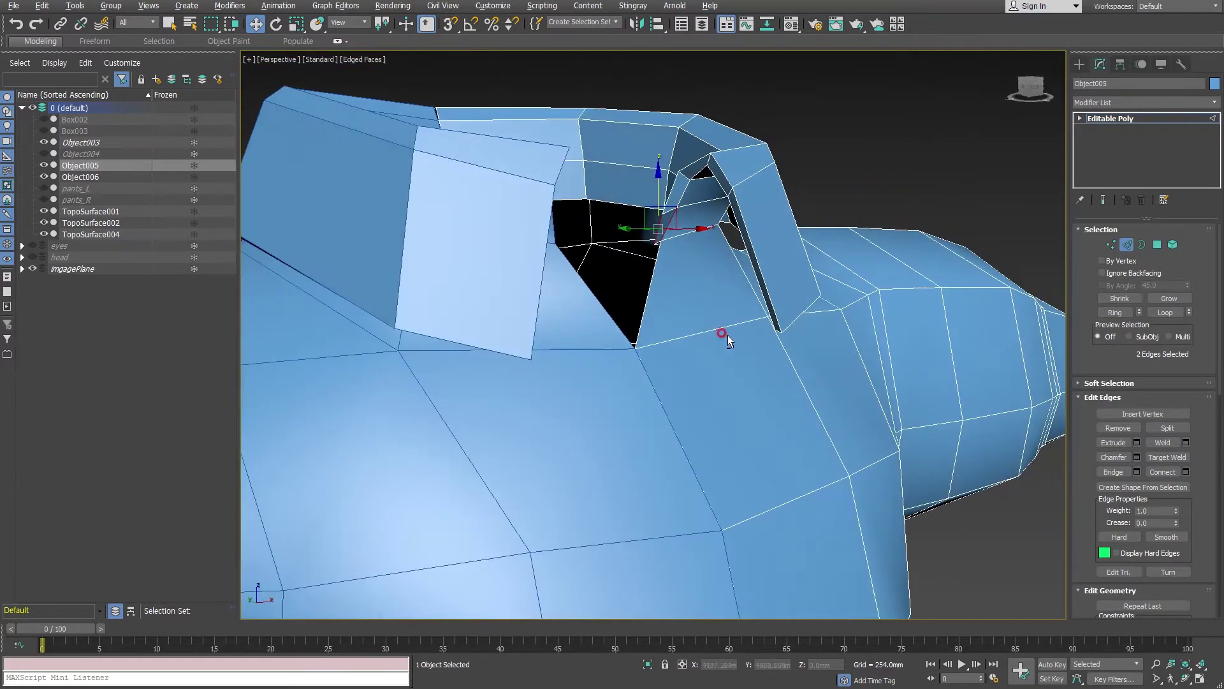
# - Select collar-join vertex 248 and switch the reference coordinate system to Local, then World
pyautogui.click(1111, 245)
pyautogui.keyDown('alt'); pyautogui.moveTo(681, 139); pyautogui.dragTo(719, 239, button='middle'); pyautogui.keyUp('alt')
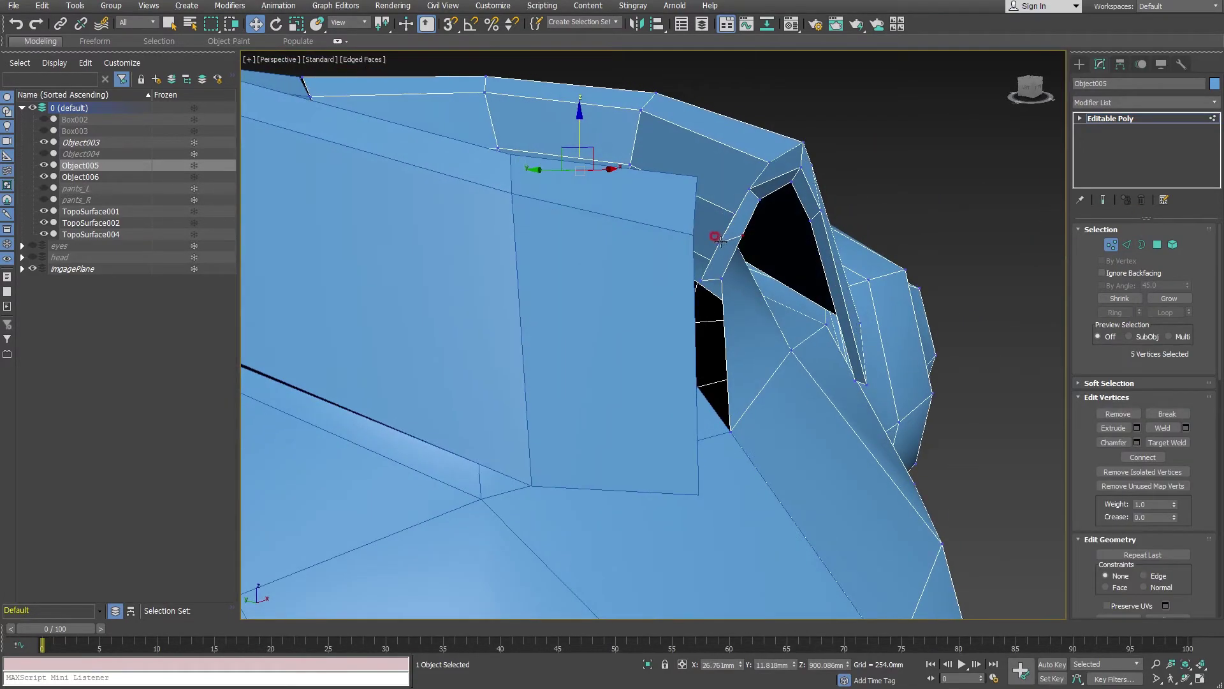
pyautogui.click(717, 238)
pyautogui.moveTo(752, 237)
pyautogui.keyDown('alt'); pyautogui.mouseDown(button='middle')
pyautogui.moveTo(825, 288)
pyautogui.moveTo(848, 267)
pyautogui.mouseUp(button='middle'); pyautogui.keyUp('alt')
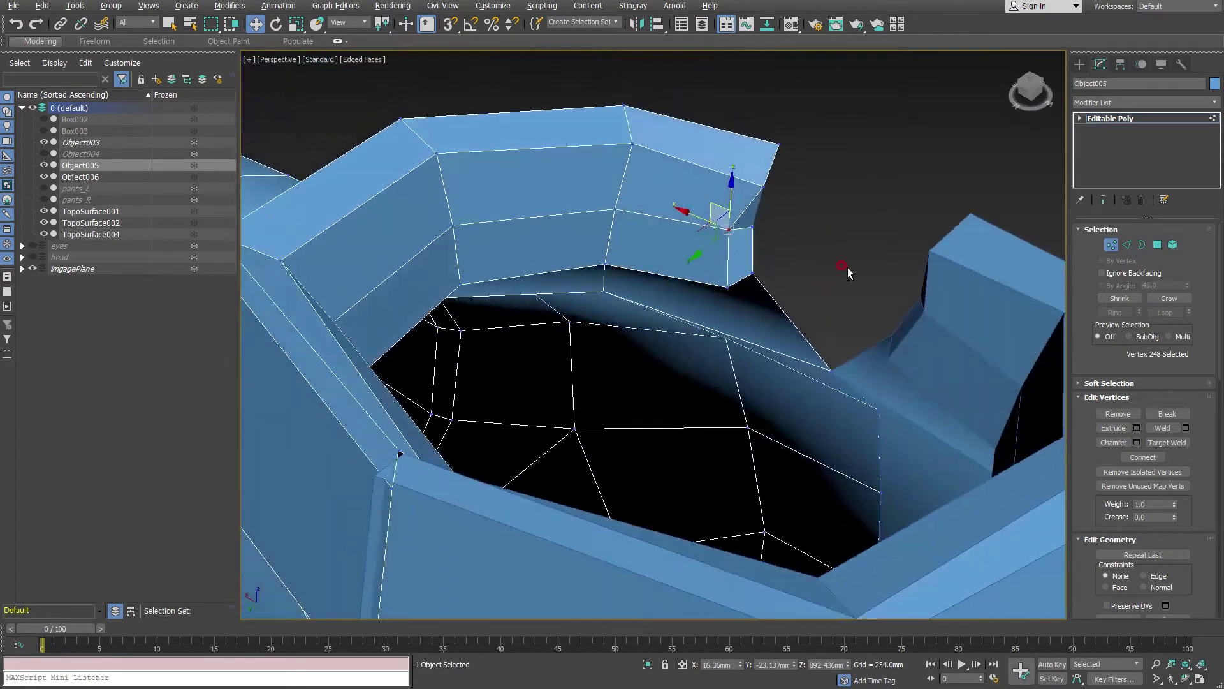
pyautogui.click(360, 21)
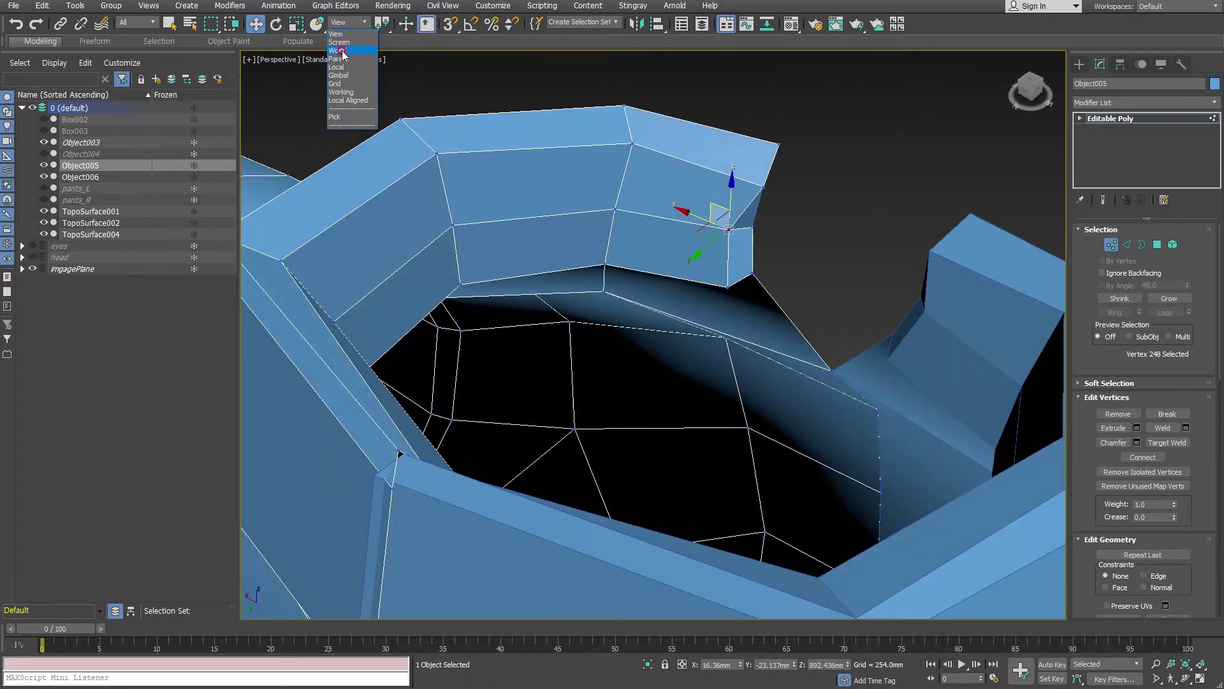
pyautogui.click(338, 67)
pyautogui.moveTo(740, 245)
pyautogui.keyDown('alt'); pyautogui.mouseDown(button='middle')
pyautogui.moveTo(767, 249)
pyautogui.moveTo(722, 240)
pyautogui.moveTo(733, 225)
pyautogui.moveTo(541, 110)
pyautogui.mouseUp(button='middle'); pyautogui.keyUp('alt')
pyautogui.click(360, 23)
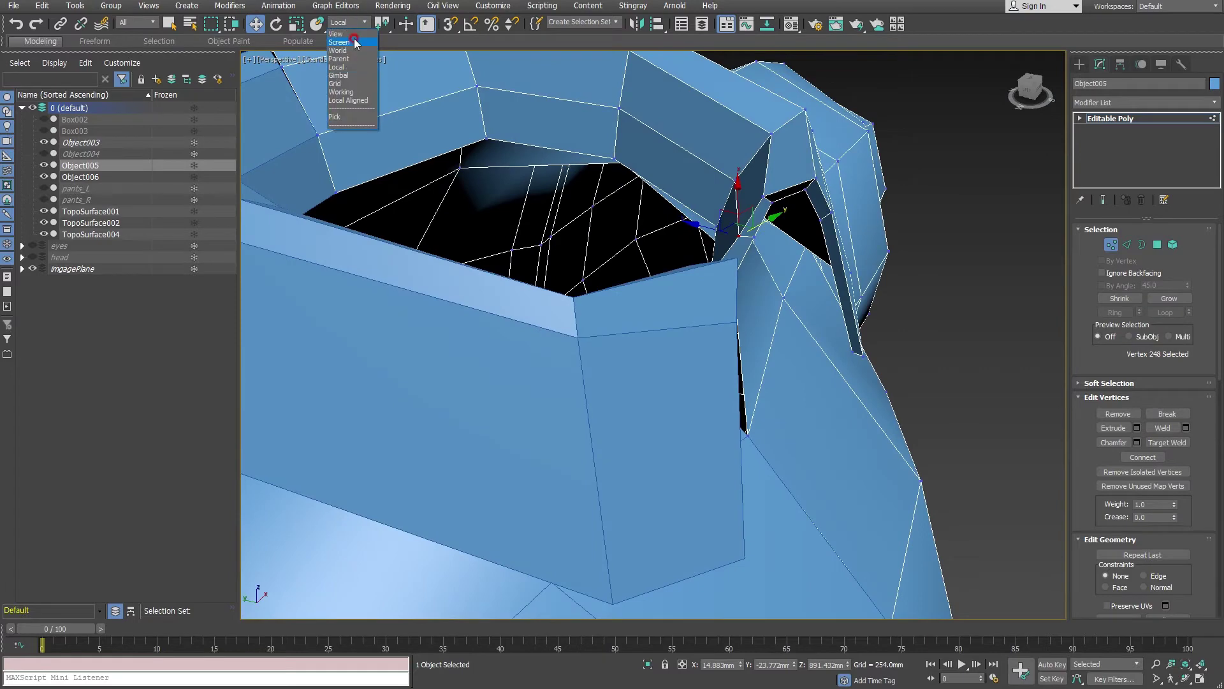
pyautogui.click(347, 49)
# - Move vertex 248 slightly upward in View coordinates, then deselect and restore four viewports
pyautogui.moveTo(752, 243)
pyautogui.keyDown('alt'); pyautogui.mouseDown(button='middle')
pyautogui.moveTo(791, 204)
pyautogui.moveTo(416, 59)
pyautogui.mouseUp(button='middle'); pyautogui.keyUp('alt')
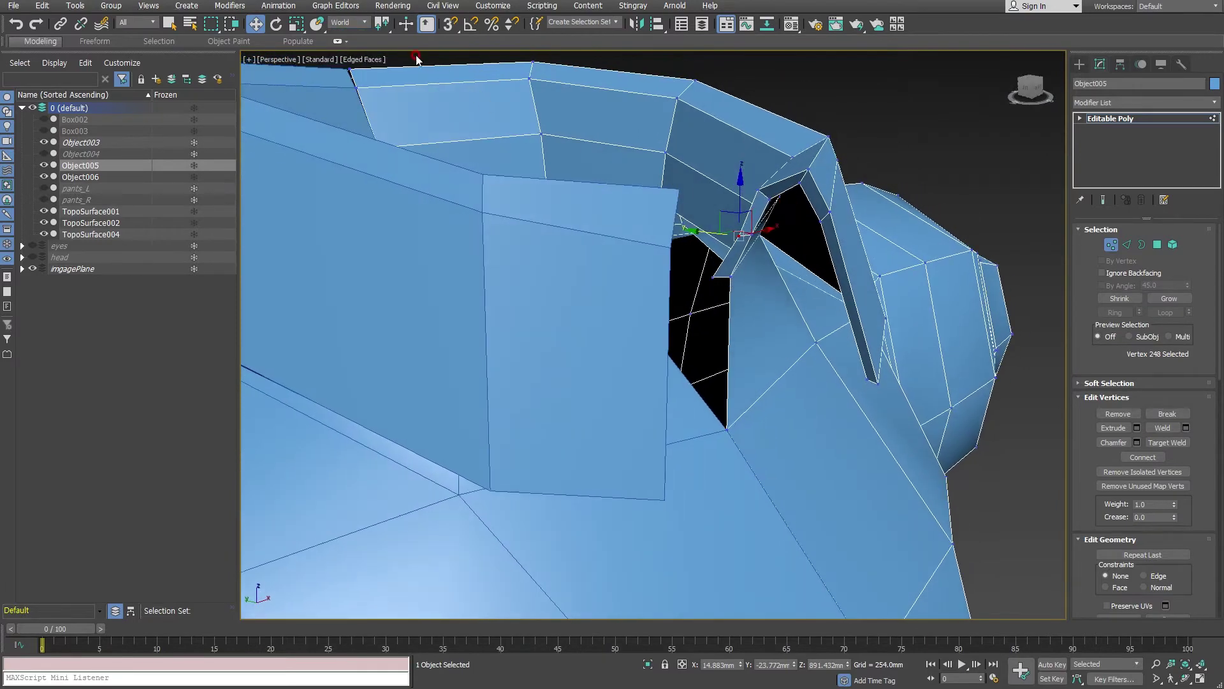
pyautogui.click(339, 25)
pyautogui.keyDown('alt'); pyautogui.moveTo(832, 303); pyautogui.dragTo(763, 244, button='middle'); pyautogui.keyUp('alt')
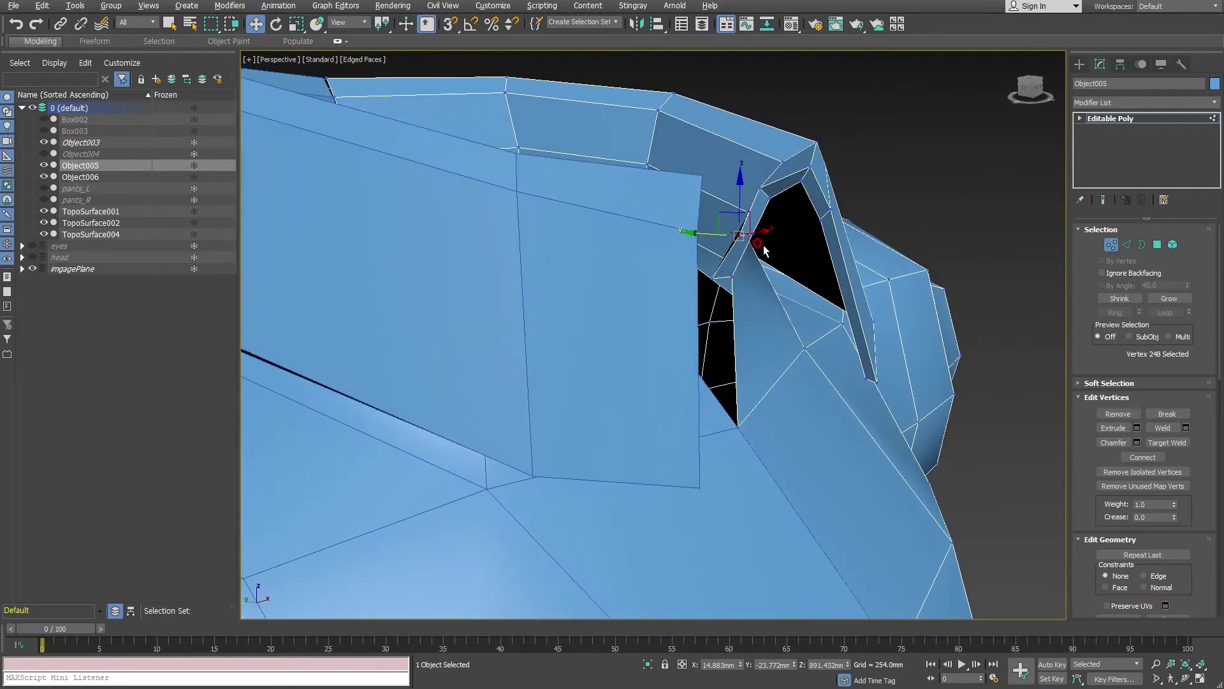
pyautogui.moveTo(740, 205); pyautogui.dragTo(707, 274)
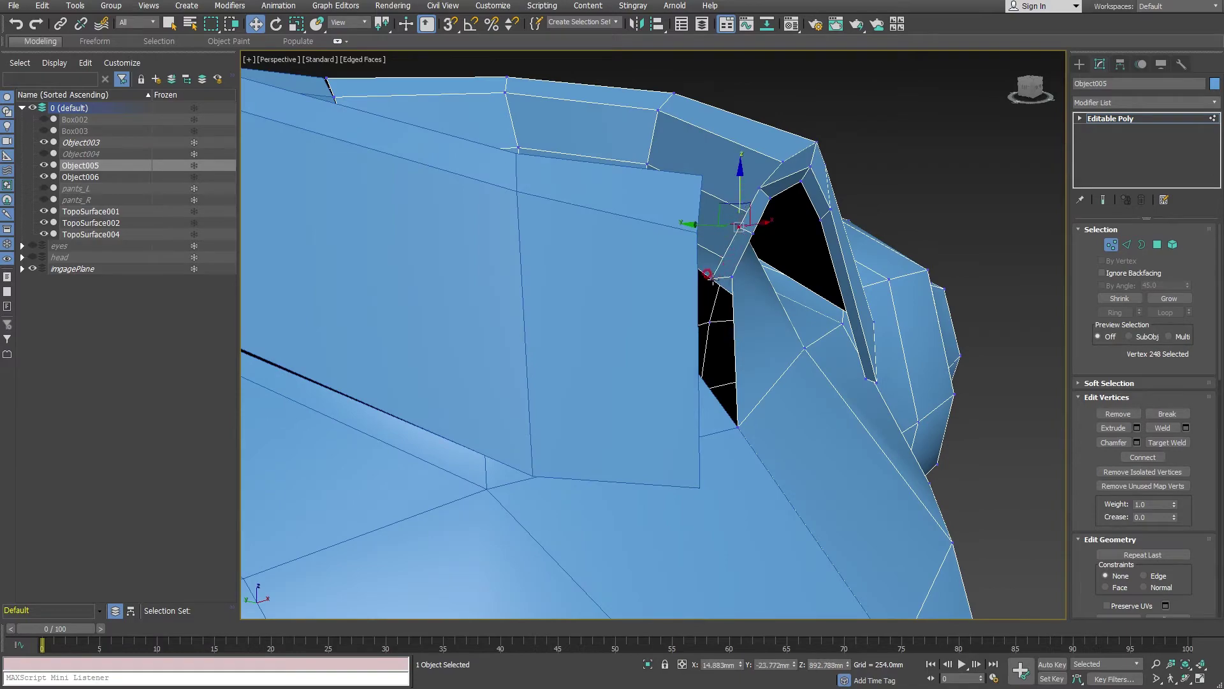
pyautogui.moveTo(829, 266)
pyautogui.keyDown('alt'); pyautogui.mouseDown(button='middle')
pyautogui.moveTo(813, 235)
pyautogui.moveTo(768, 336)
pyautogui.moveTo(755, 324)
pyautogui.moveTo(773, 390)
pyautogui.mouseUp(button='middle'); pyautogui.keyUp('alt')
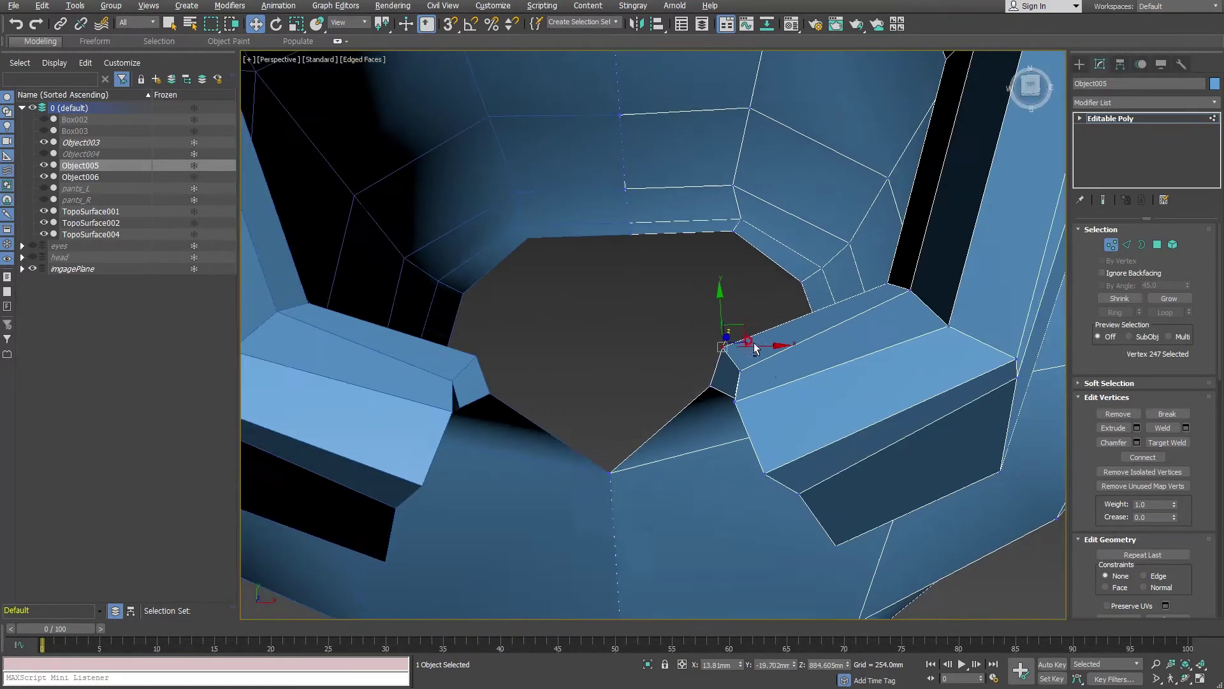
pyautogui.click(750, 390)
pyautogui.hotkey('alt', 'w')
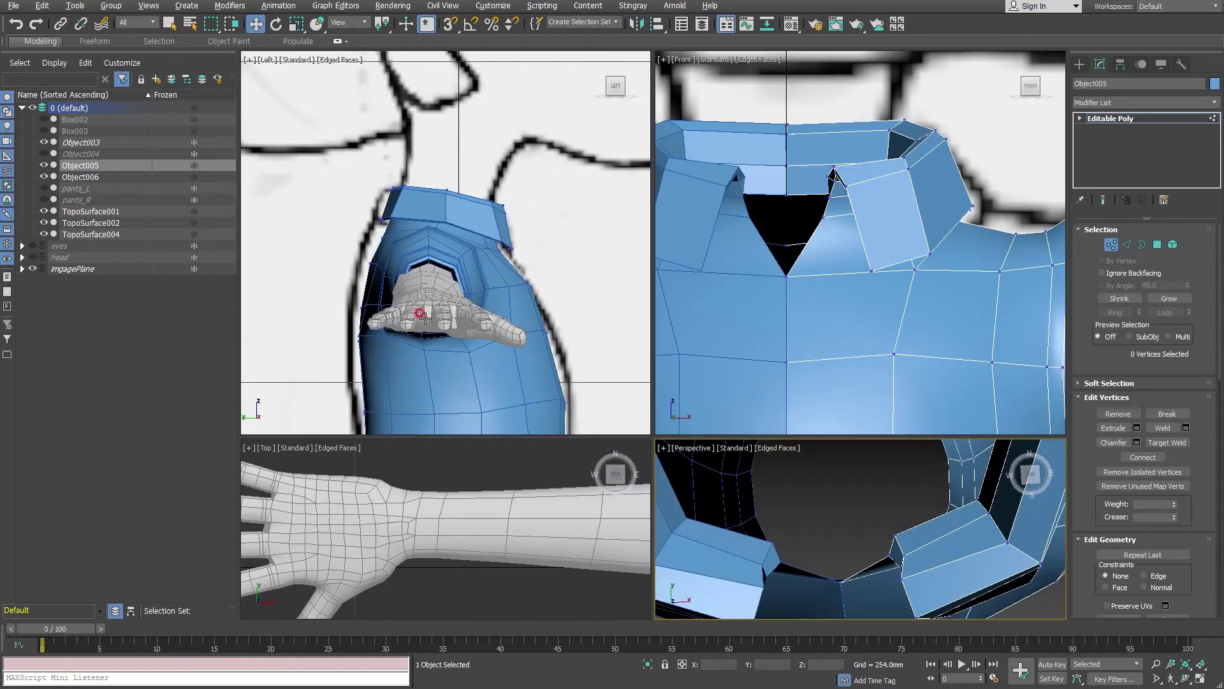
# - Maximize the Top view and move the collar tip vertex, then select vertex 8
pyautogui.hotkey('alt', 'w')
pyautogui.press('z')
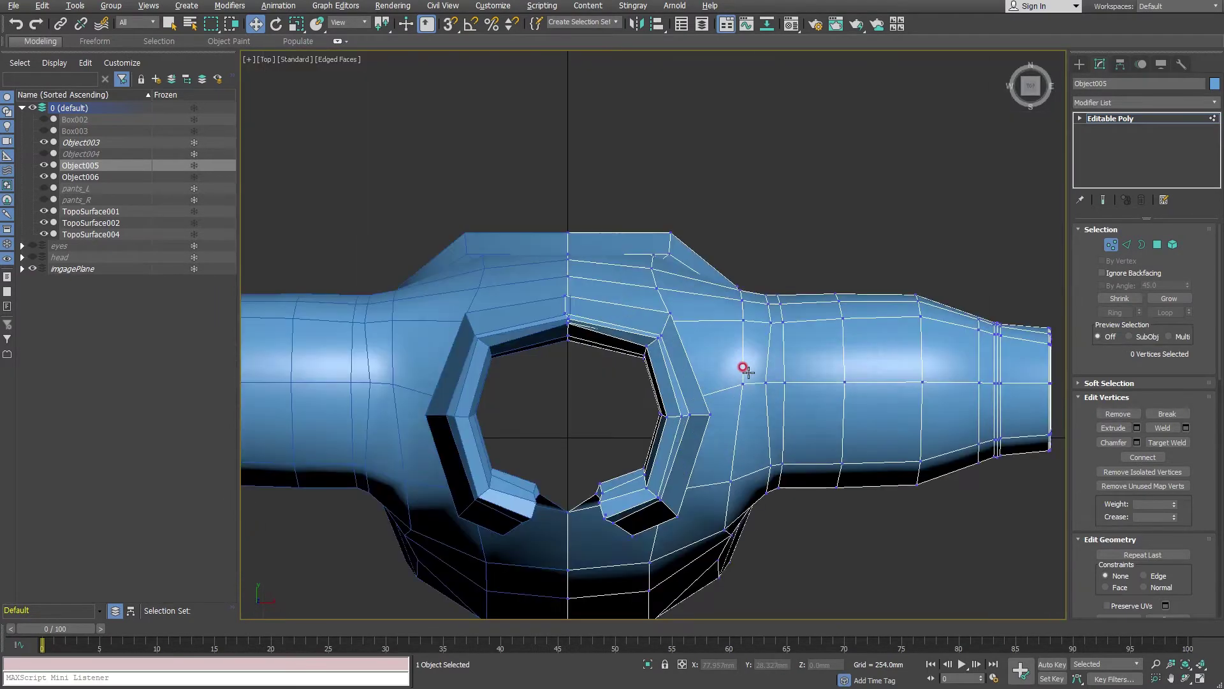
pyautogui.scroll(4, 681, 336)
pyautogui.scroll(2, 663, 415)
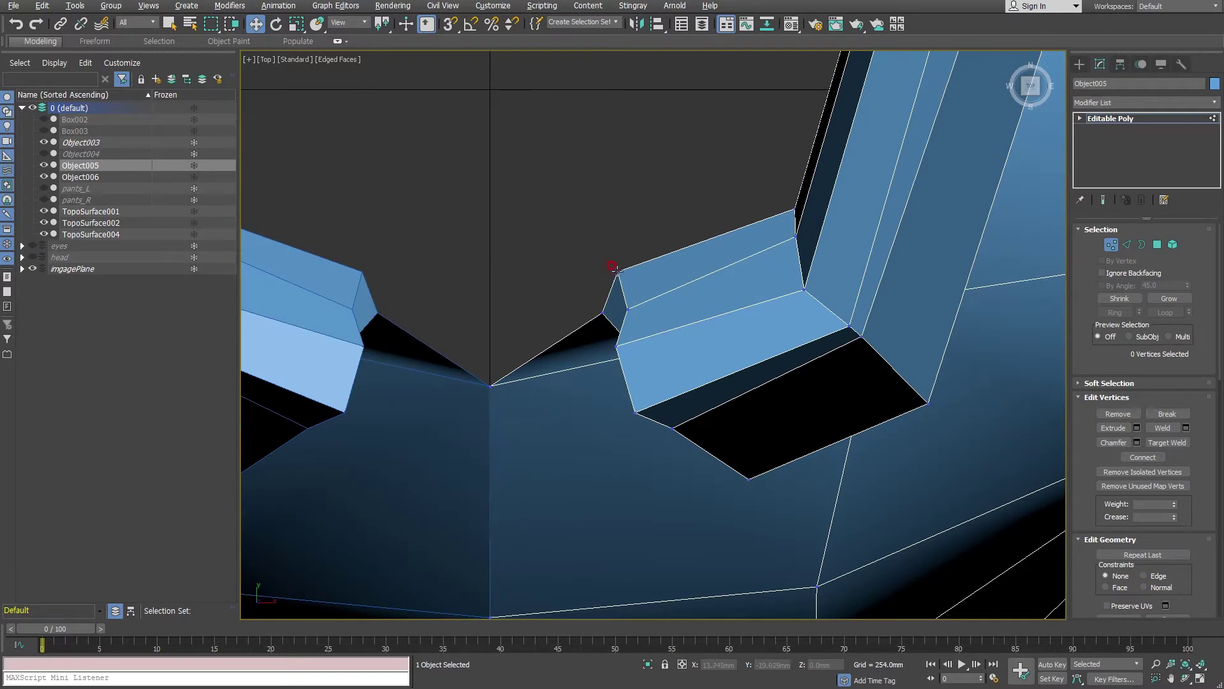
pyautogui.moveTo(616, 269)
pyautogui.mouseDown()
pyautogui.moveTo(649, 288)
pyautogui.moveTo(630, 307)
pyautogui.moveTo(640, 349)
pyautogui.mouseUp()
pyautogui.click(613, 345)
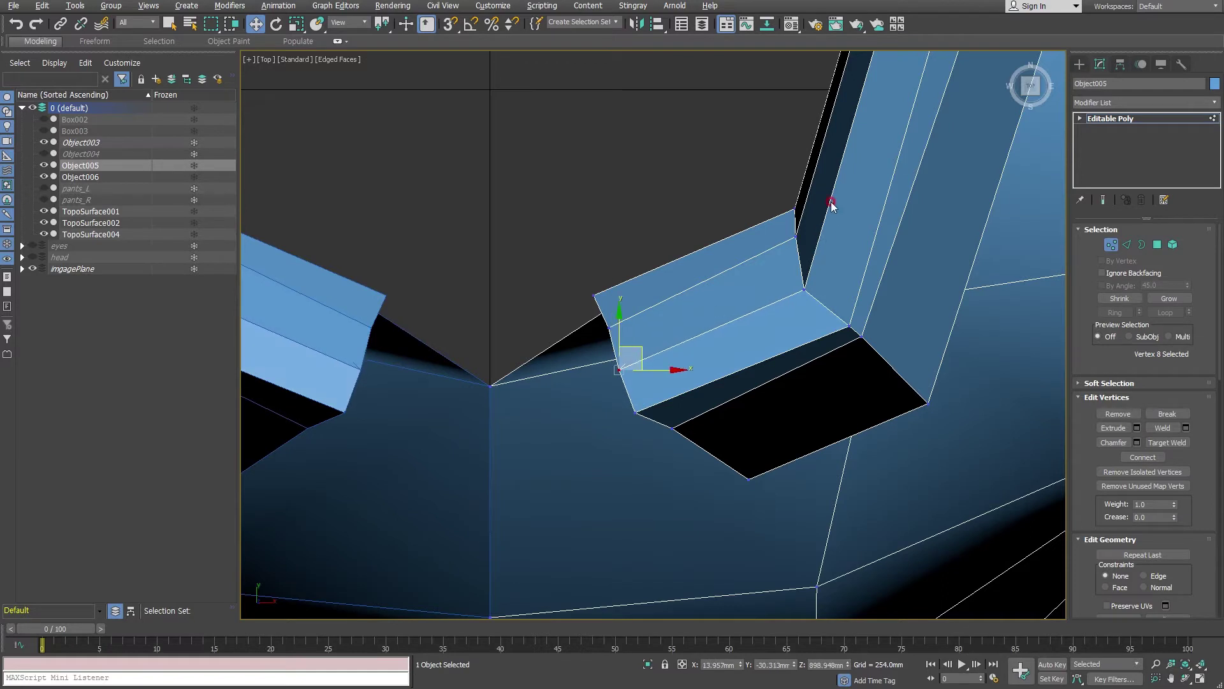
# - Pull the collar strip's corner vertex and select the ring's upper-right corner vertices
pyautogui.click(801, 216)
pyautogui.moveTo(801, 215)
pyautogui.mouseDown()
pyautogui.moveTo(775, 210)
pyautogui.moveTo(806, 235)
pyautogui.moveTo(793, 226)
pyautogui.mouseUp()
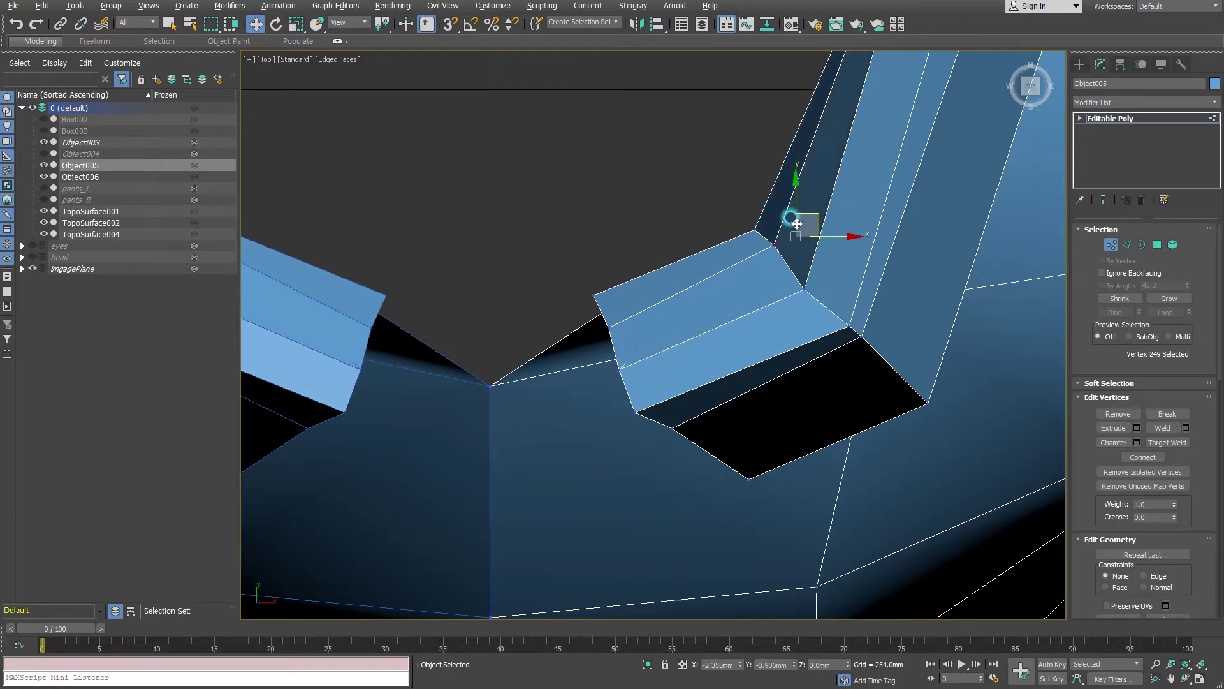
pyautogui.click(805, 287)
pyautogui.scroll(-4, 838, 247)
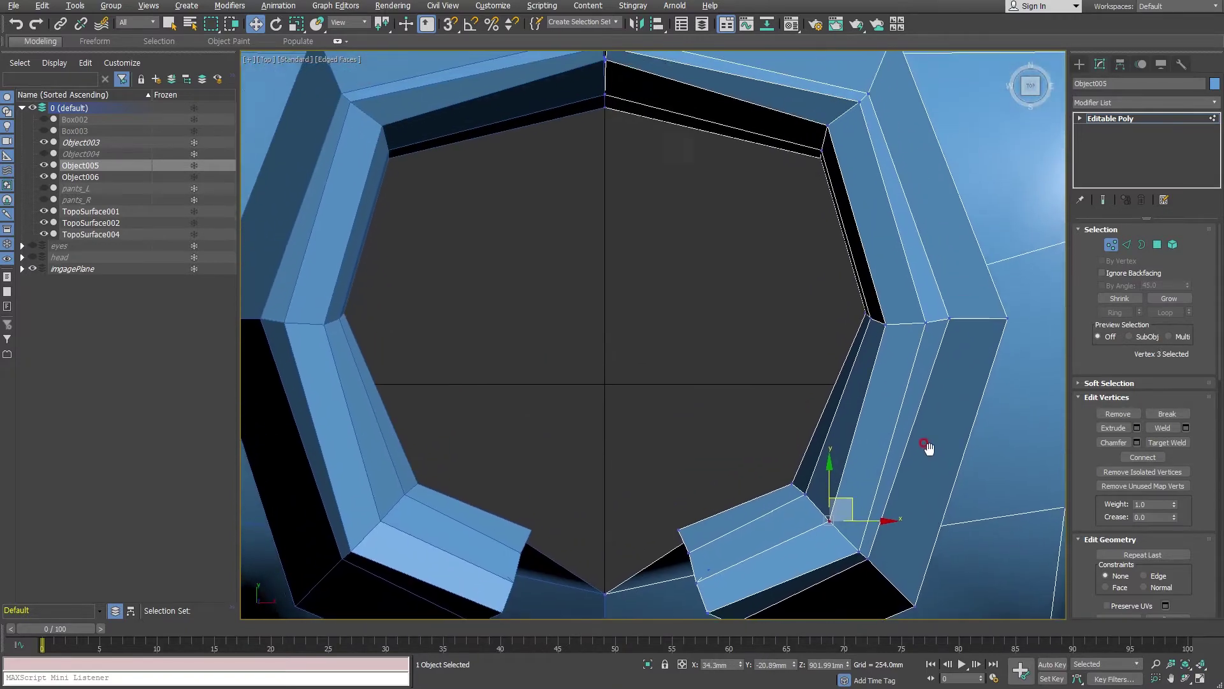
pyautogui.moveTo(807, 151); pyautogui.dragTo(837, 194)
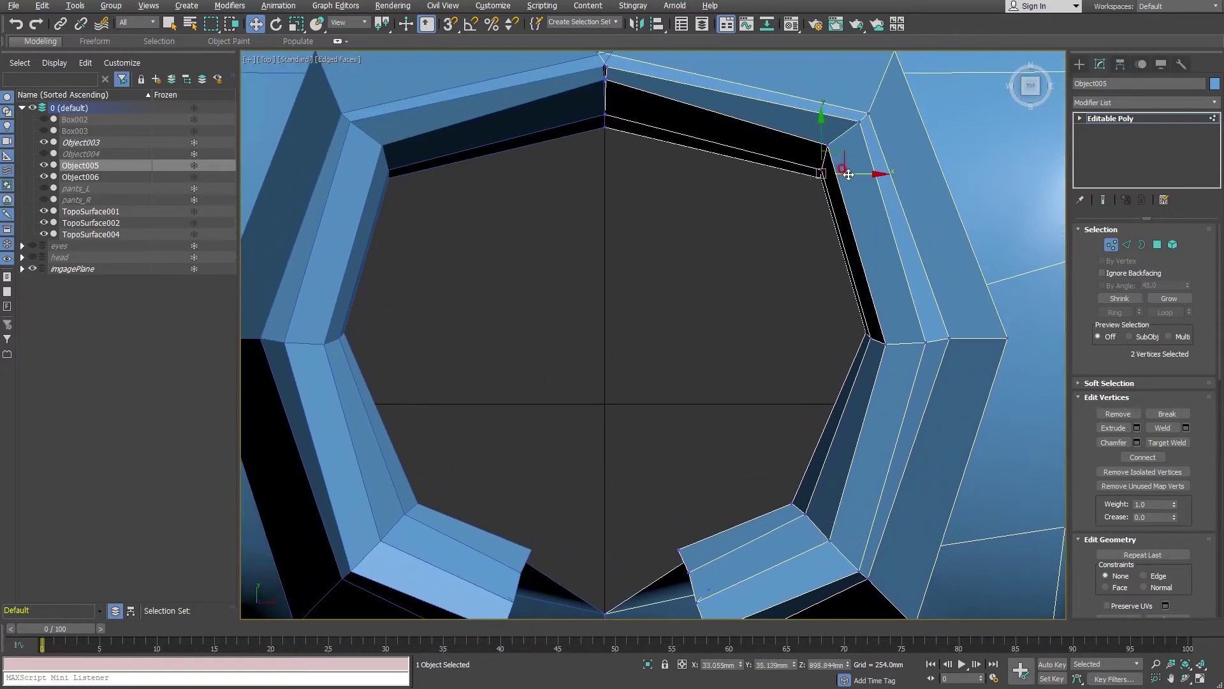
# - Set the ring's top-centre vertex to X 0 and move the corner vertices up-left
pyautogui.moveTo(643, 90); pyautogui.dragTo(637, 162, button='middle')
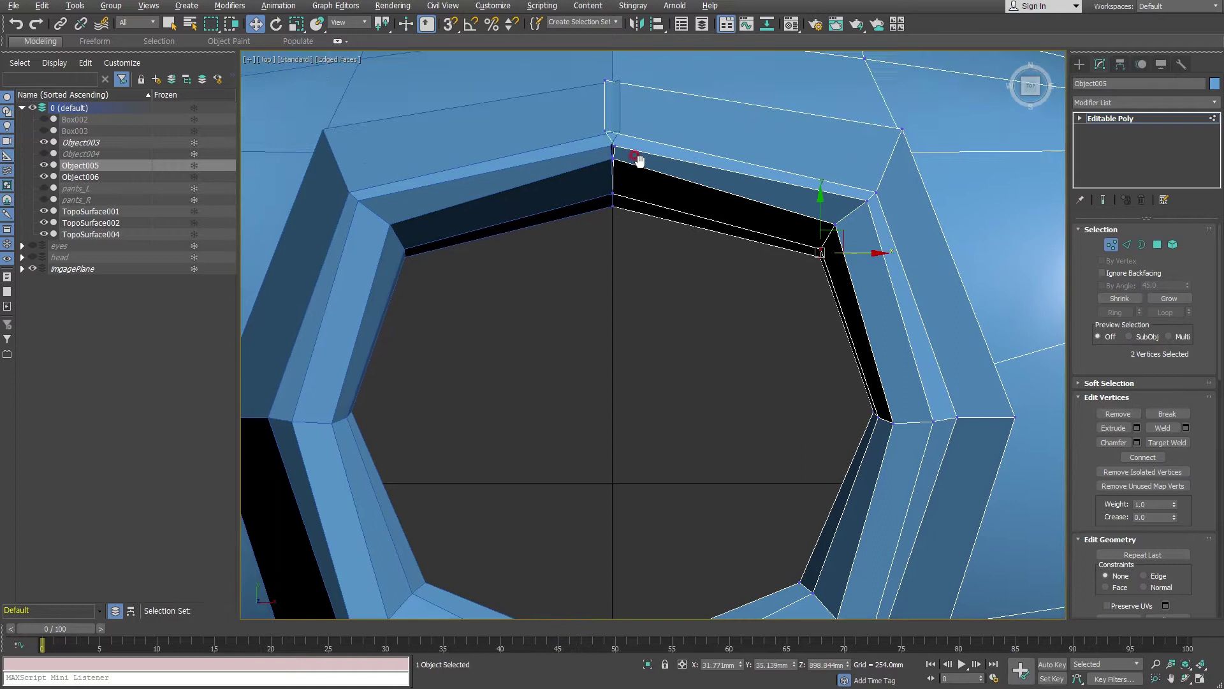
pyautogui.click(603, 127)
pyautogui.rightClick(742, 664)
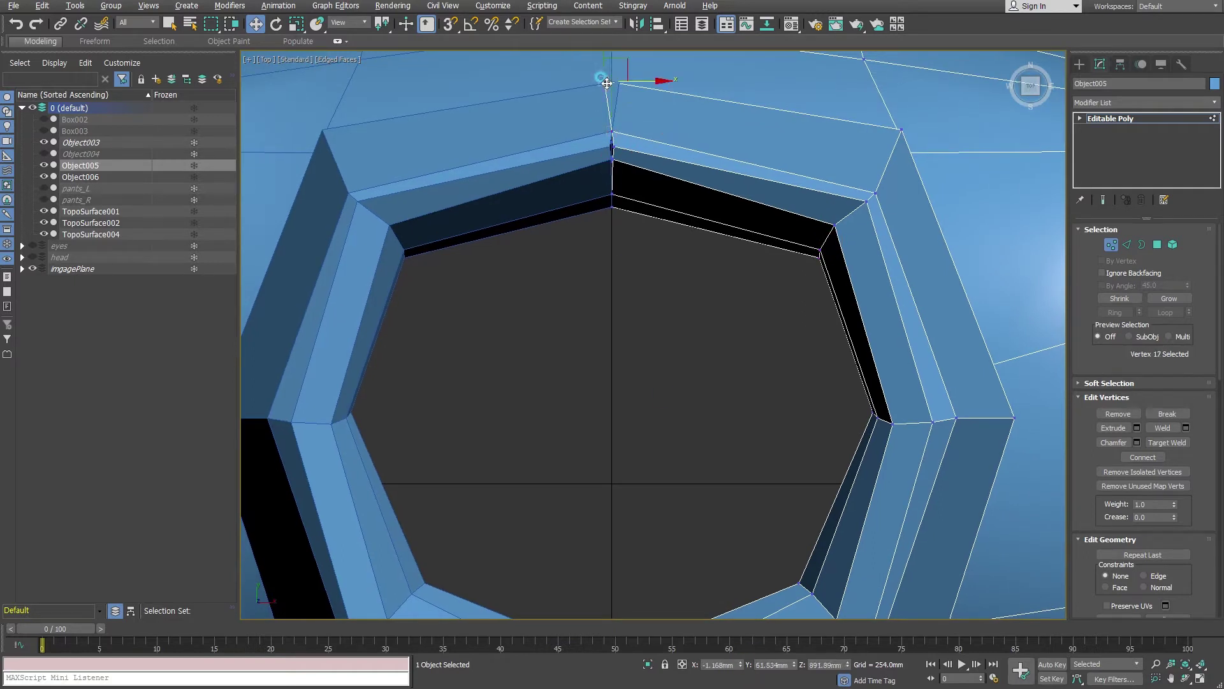
pyautogui.moveTo(737, 431); pyautogui.dragTo(721, 466, button='middle')
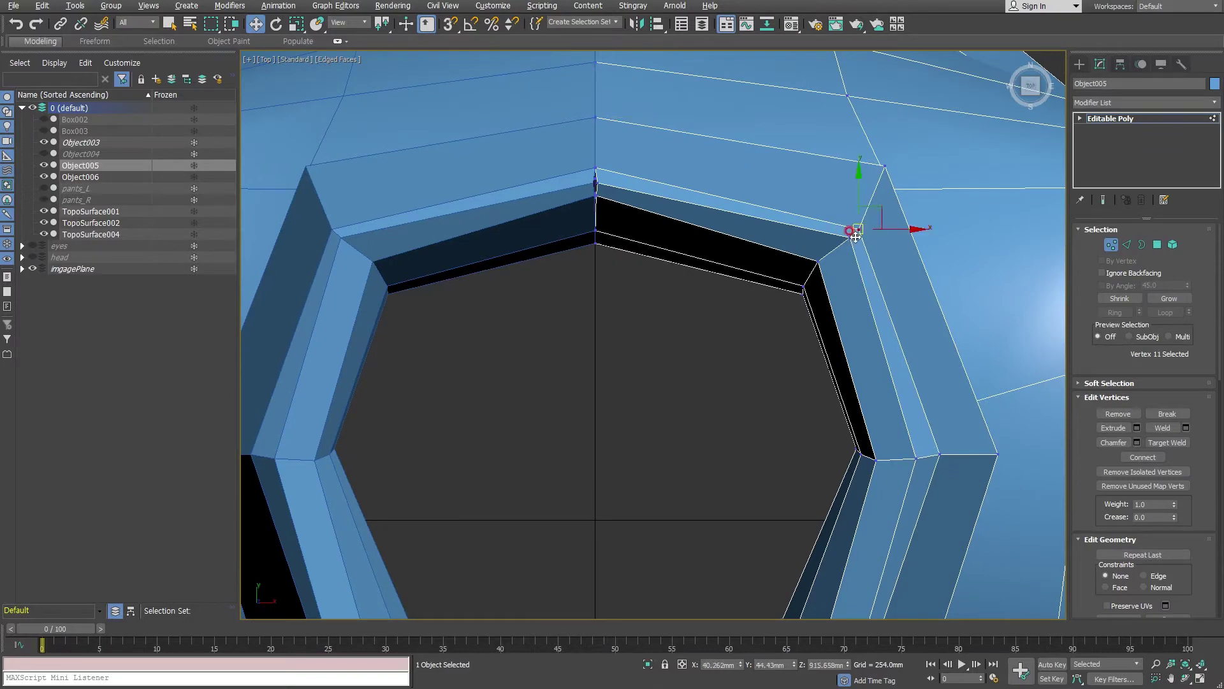
pyautogui.moveTo(882, 215); pyautogui.dragTo(866, 205)
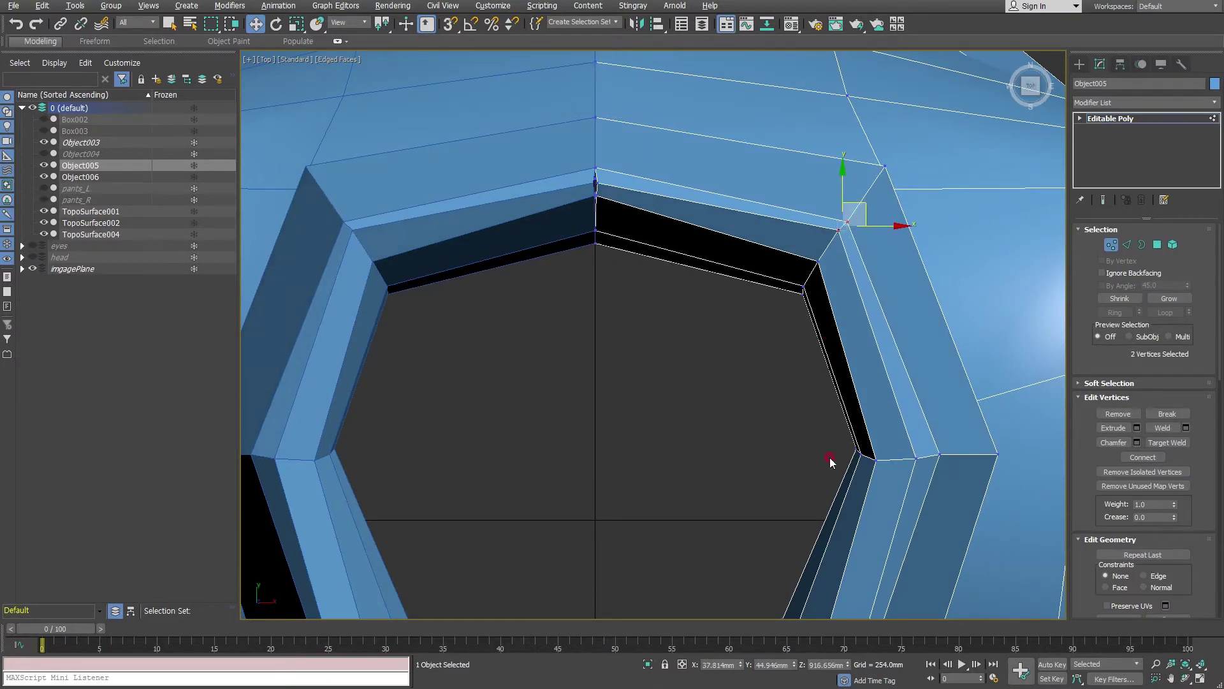
pyautogui.scroll(-3, 830, 462)
pyautogui.scroll(-2, 700, 446)
# - Nudge the selected collar vertices down-left and switch to wireframe display
pyautogui.hotkey('alt', 'w')
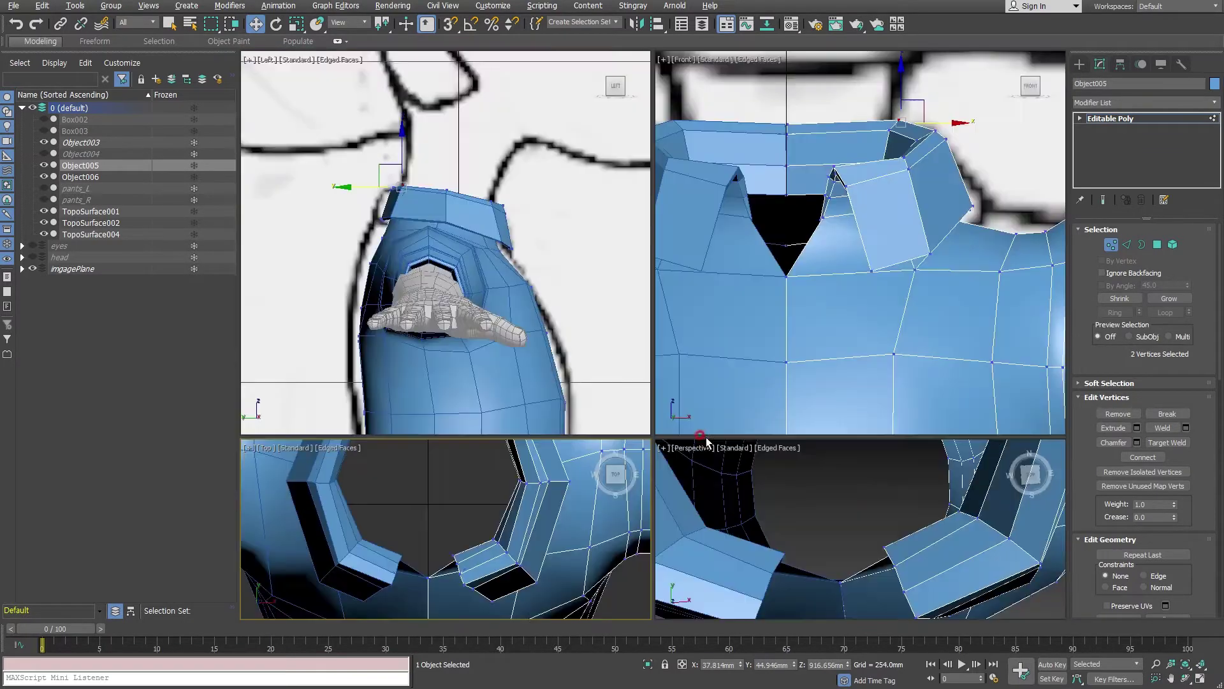
pyautogui.moveTo(607, 567); pyautogui.dragTo(577, 508, button='middle')
pyautogui.hotkey('alt', 'w')
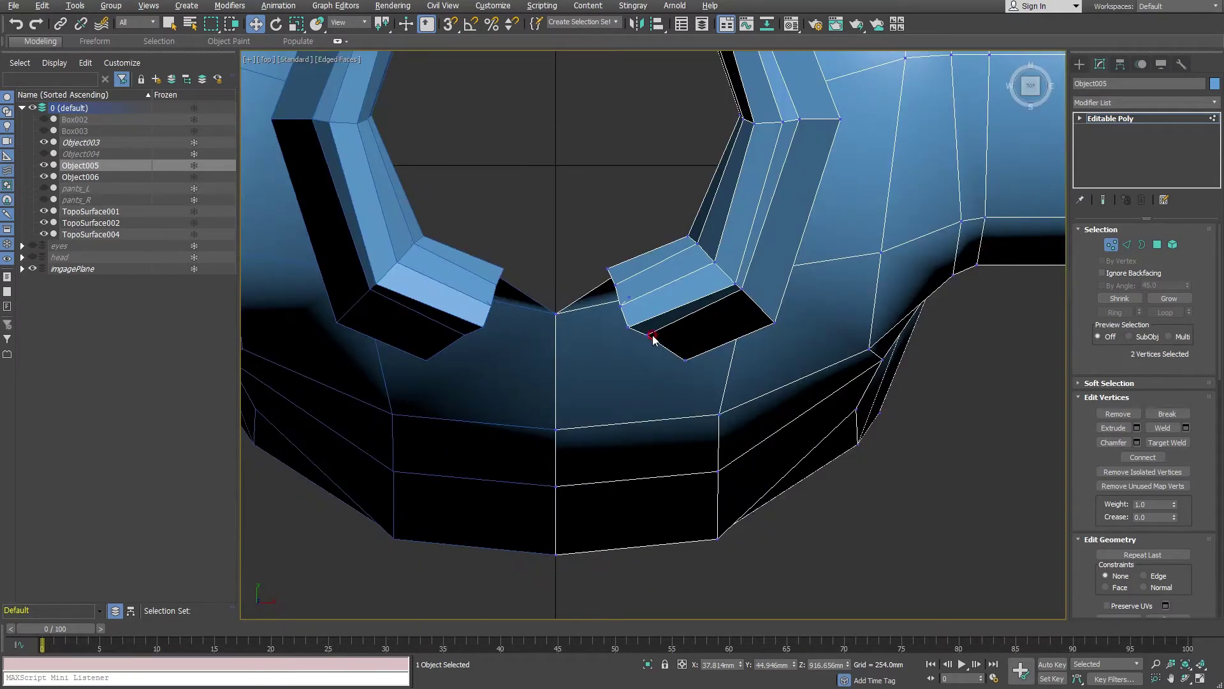
pyautogui.moveTo(658, 333); pyautogui.dragTo(653, 342)
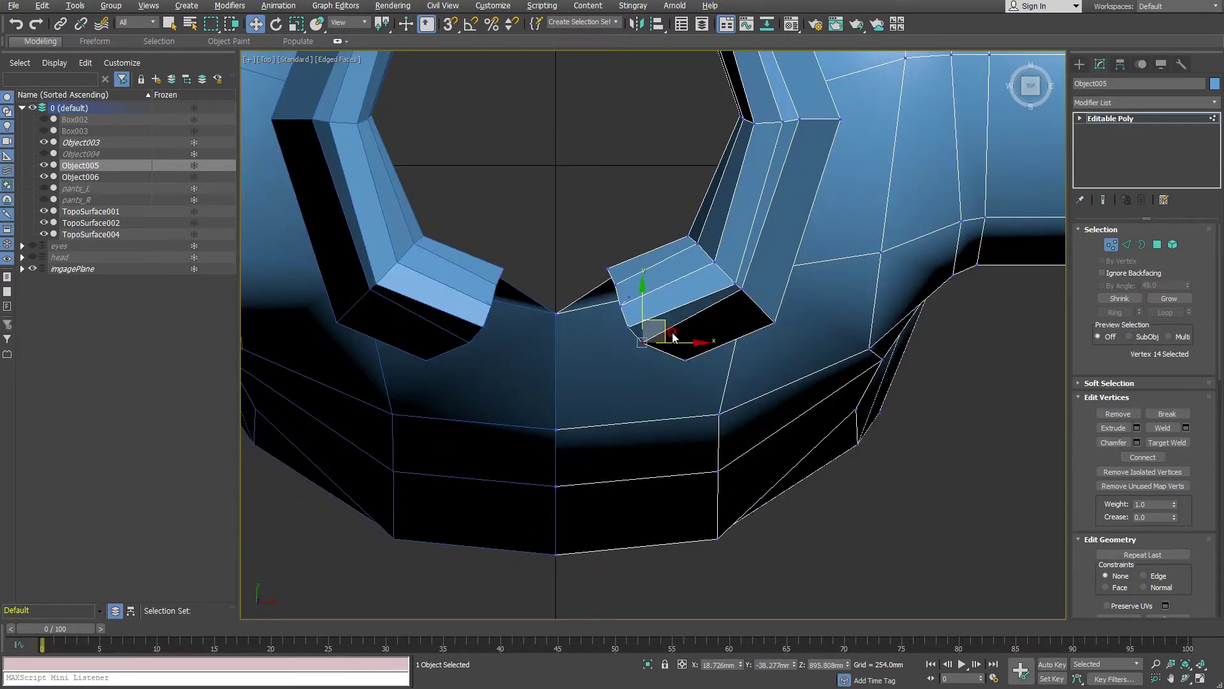
pyautogui.press('F3')
pyautogui.hotkey('ctrl', 'a')
pyautogui.scroll(3, 664, 322)
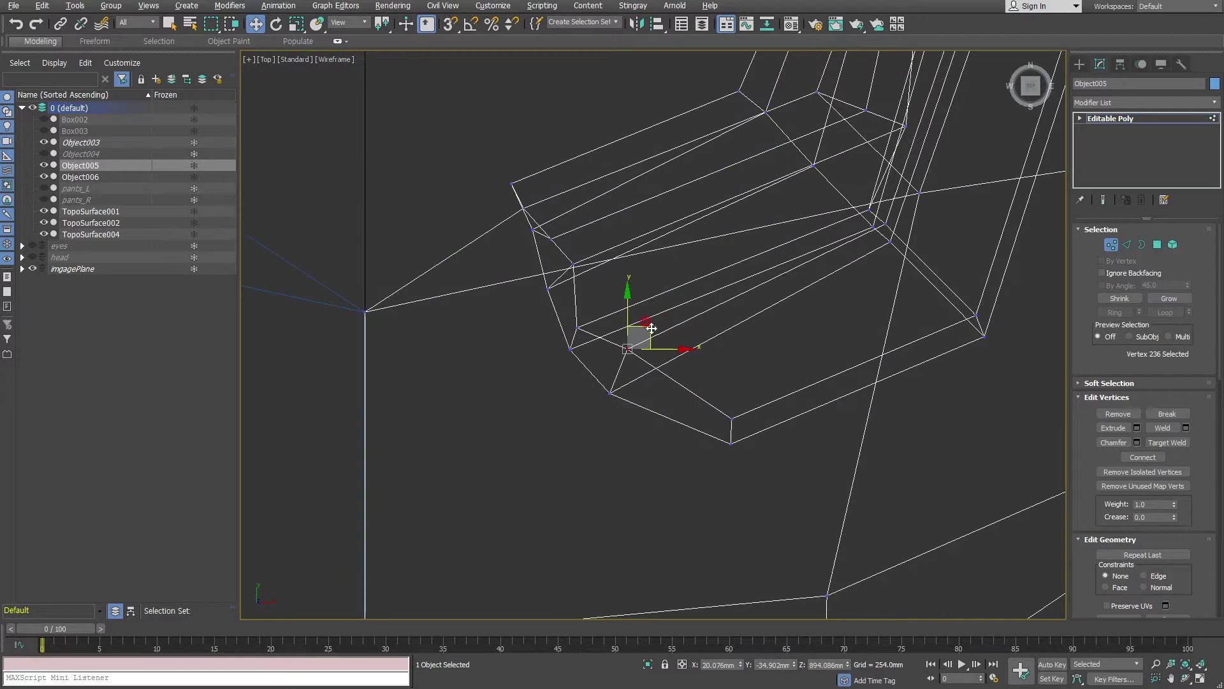
# - Shift the collar flap's corner vertex slightly left and return to shaded display
pyautogui.moveTo(652, 327); pyautogui.dragTo(645, 345)
pyautogui.click(572, 261)
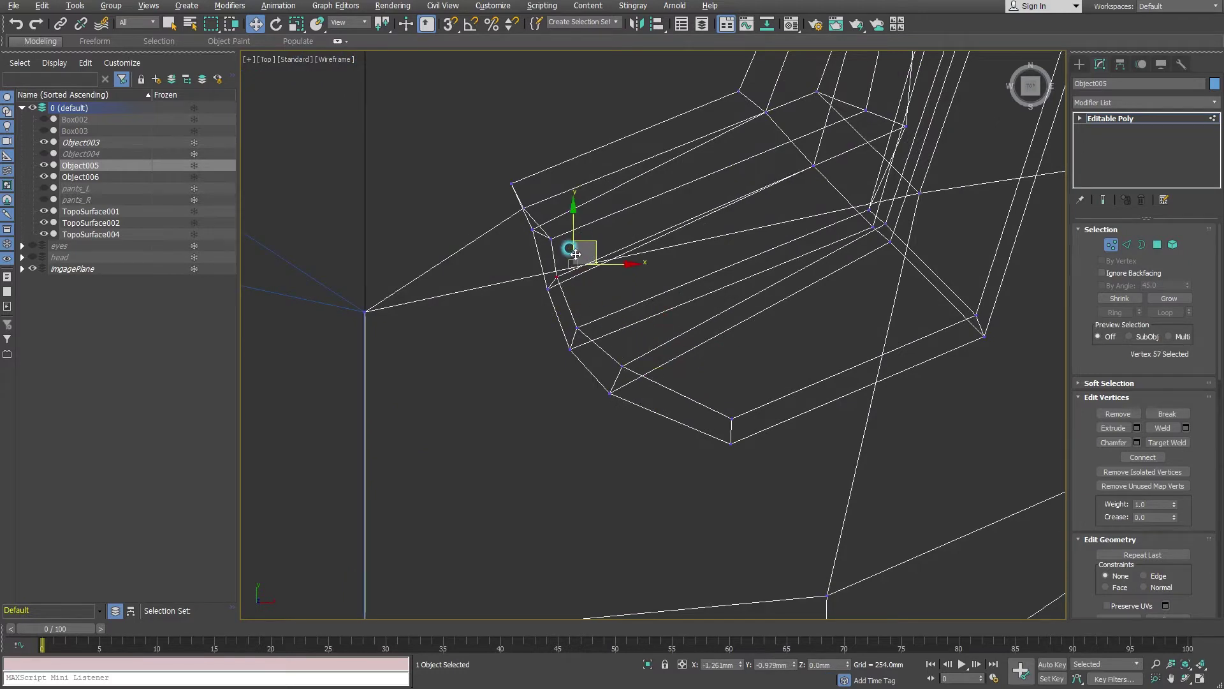
pyautogui.click(546, 233)
pyautogui.moveTo(574, 220); pyautogui.dragTo(566, 222)
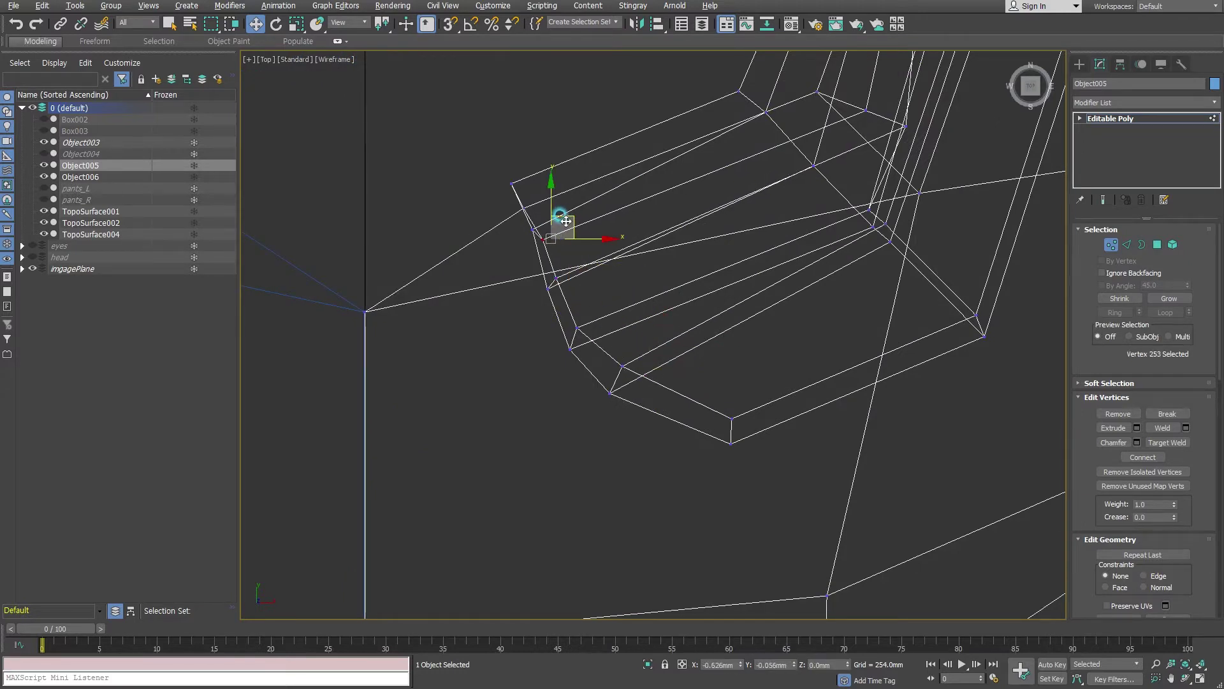
pyautogui.press('F3')
# - Maximize the Perspective view and orbit to inspect the V-neck collar from below
pyautogui.scroll(-5, 746, 348)
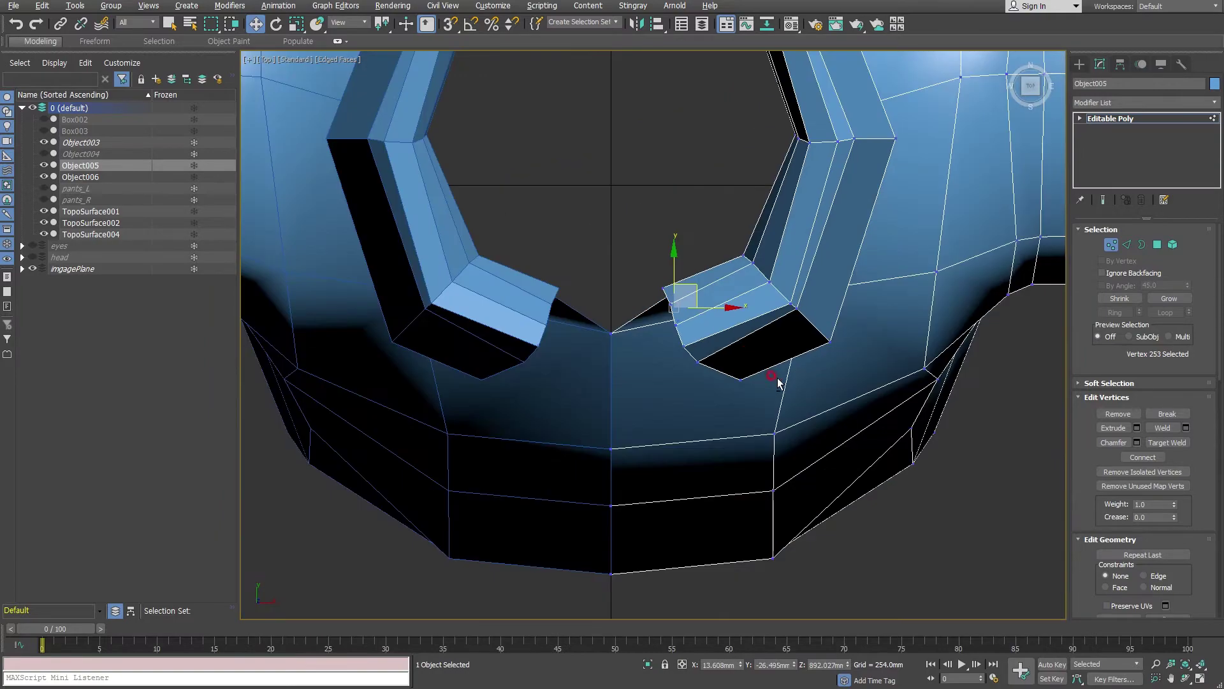
pyautogui.hotkey('alt', 'w')
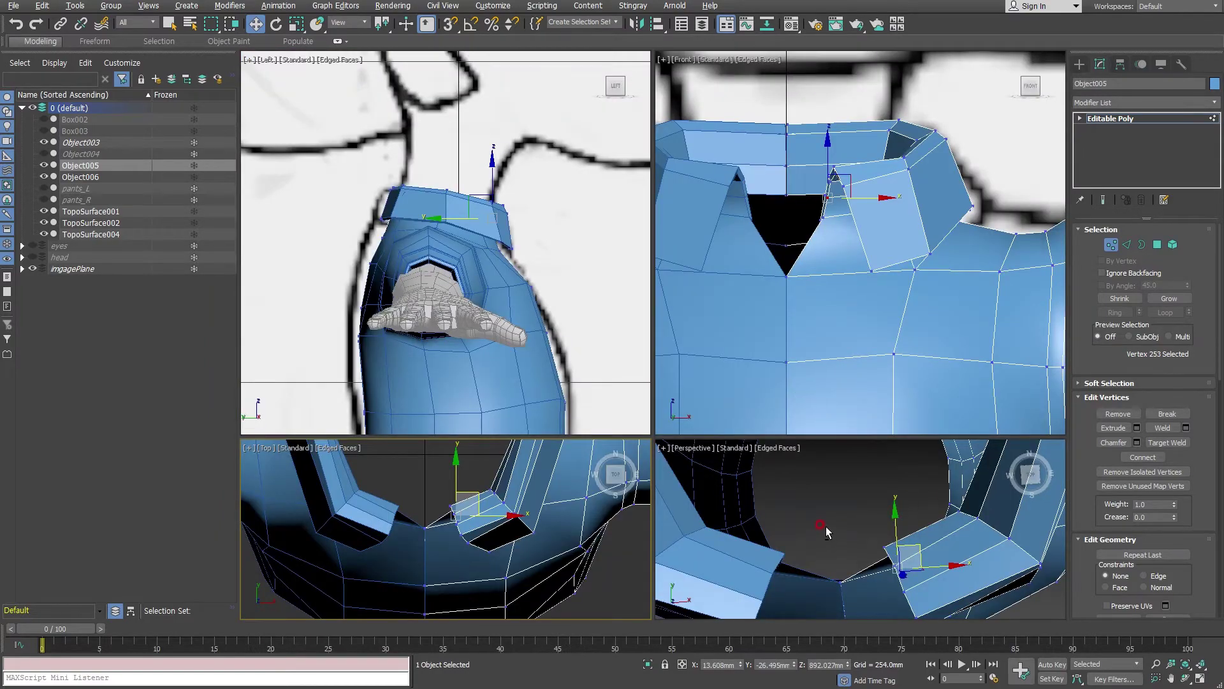
pyautogui.hotkey('alt', 'w')
pyautogui.moveTo(825, 526)
pyautogui.keyDown('alt'); pyautogui.mouseDown(button='middle')
pyautogui.moveTo(803, 445)
pyautogui.moveTo(760, 541)
pyautogui.moveTo(837, 523)
pyautogui.moveTo(738, 354)
pyautogui.moveTo(665, 309)
pyautogui.moveTo(635, 335)
pyautogui.moveTo(641, 370)
pyautogui.moveTo(701, 432)
pyautogui.mouseUp(button='middle'); pyautogui.keyUp('alt')
pyautogui.hotkey('alt', 'w')
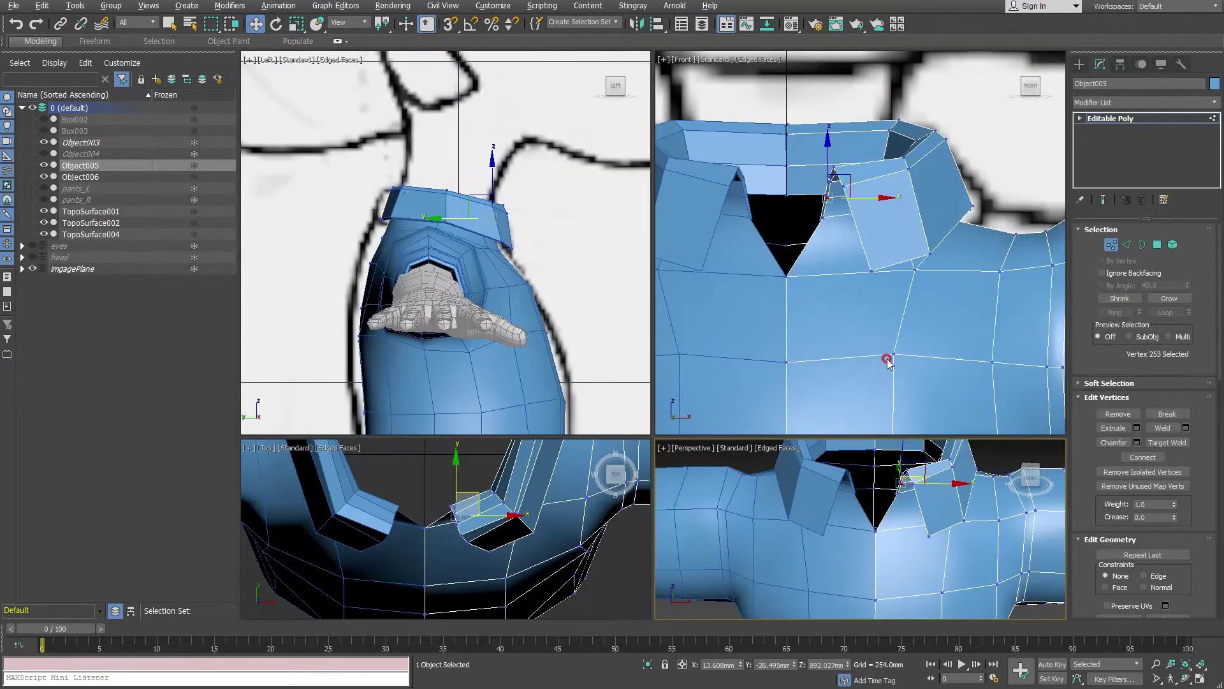
pyautogui.middleClick(864, 329)
pyautogui.middleClick(803, 513)
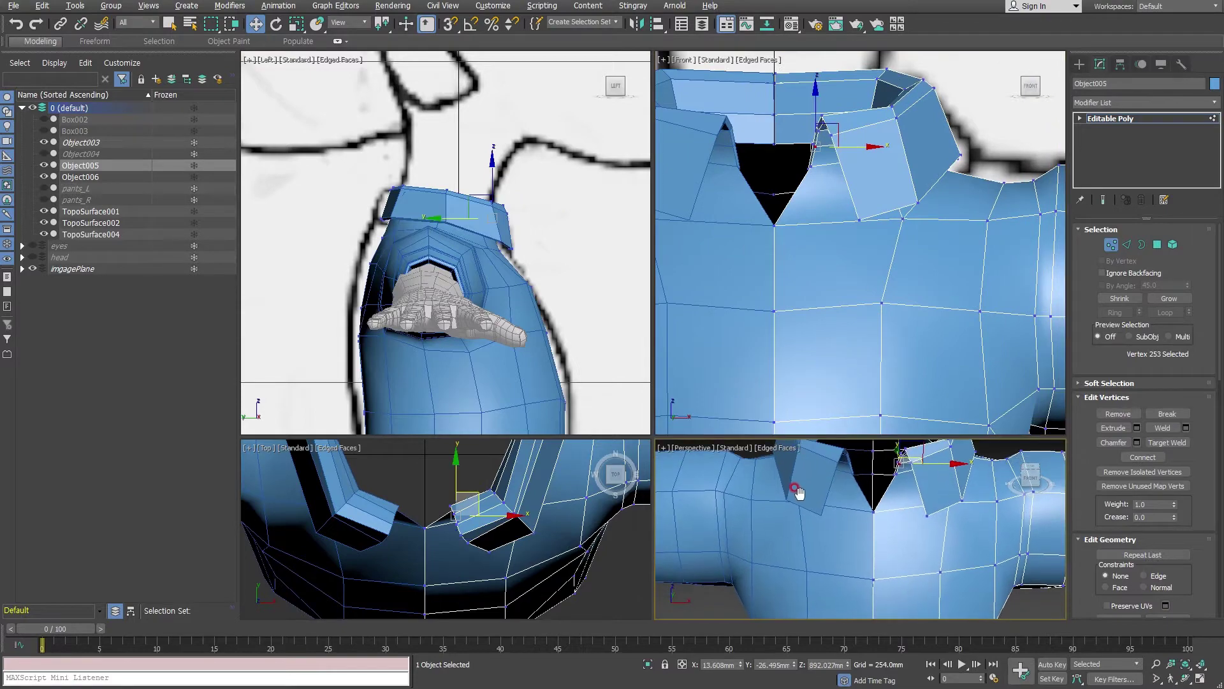
pyautogui.hotkey('alt', 'w')
pyautogui.moveTo(794, 463)
pyautogui.keyDown('alt'); pyautogui.mouseDown(button='middle')
pyautogui.moveTo(727, 350)
pyautogui.moveTo(779, 347)
pyautogui.moveTo(771, 324)
pyautogui.moveTo(782, 361)
pyautogui.moveTo(783, 331)
pyautogui.moveTo(1034, 483)
pyautogui.mouseUp(button='middle'); pyautogui.keyUp('alt')
# - Use Cut to slice a first edge down to the shirt hem
pyautogui.scroll(-5, 1034, 483)
pyautogui.scroll(-3, 1161, 528)
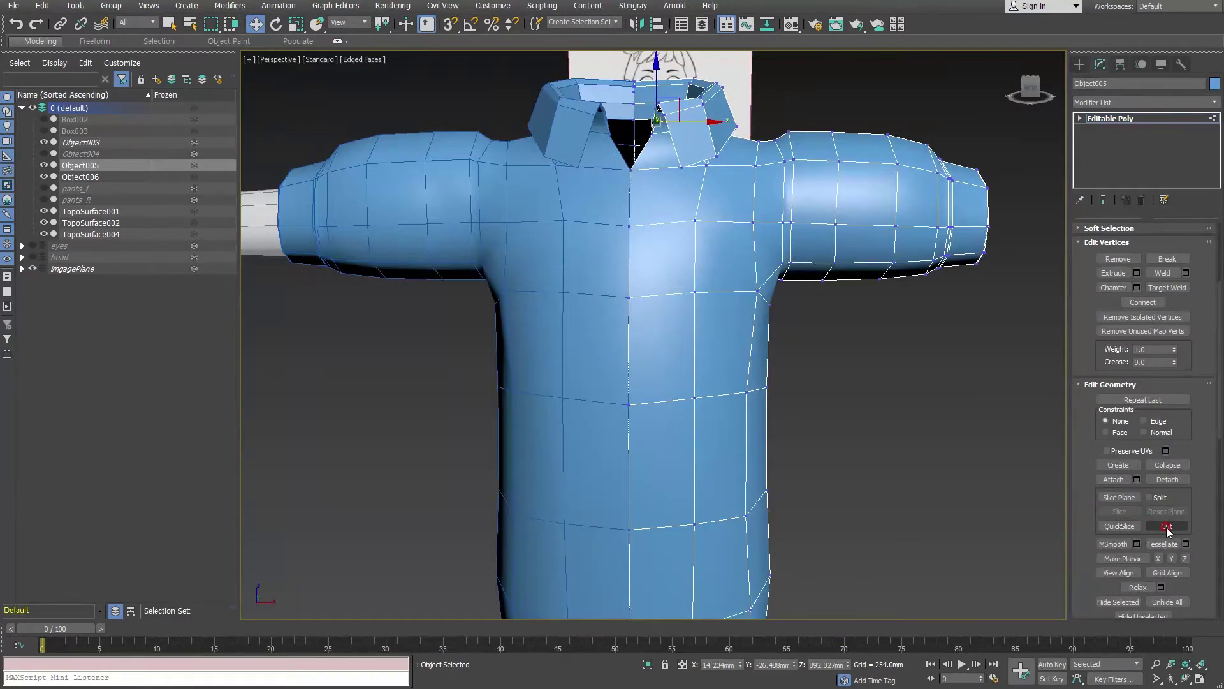
pyautogui.click(1166, 527)
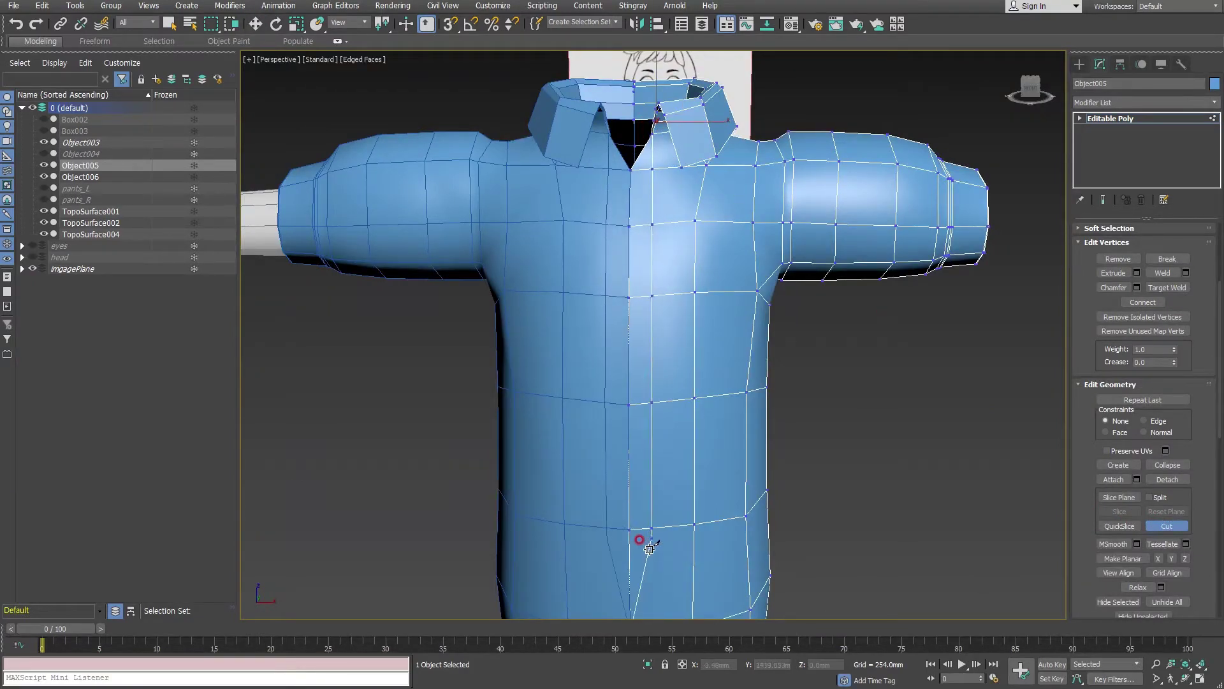
pyautogui.scroll(-5, 645, 545)
pyautogui.scroll(3, 647, 549)
pyautogui.moveTo(648, 552); pyautogui.dragTo(636, 379, button='middle')
pyautogui.click(637, 496)
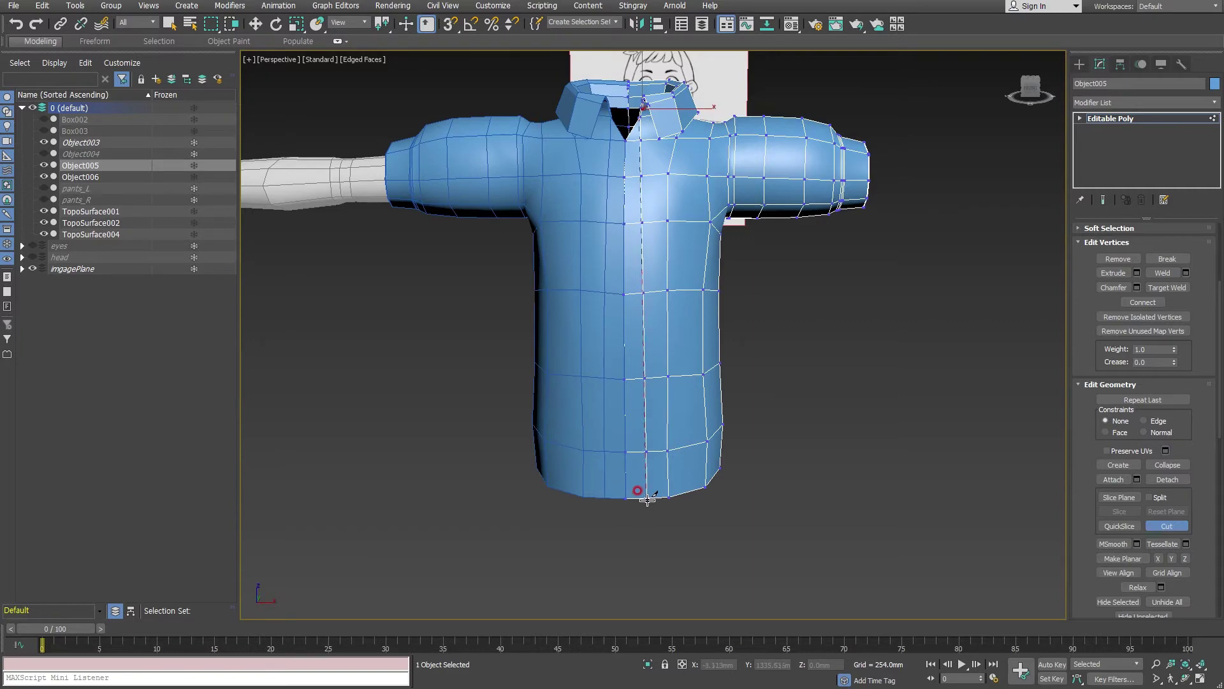
pyautogui.keyDown('alt'); pyautogui.moveTo(648, 500); pyautogui.dragTo(738, 492, button='middle'); pyautogui.keyUp('alt')
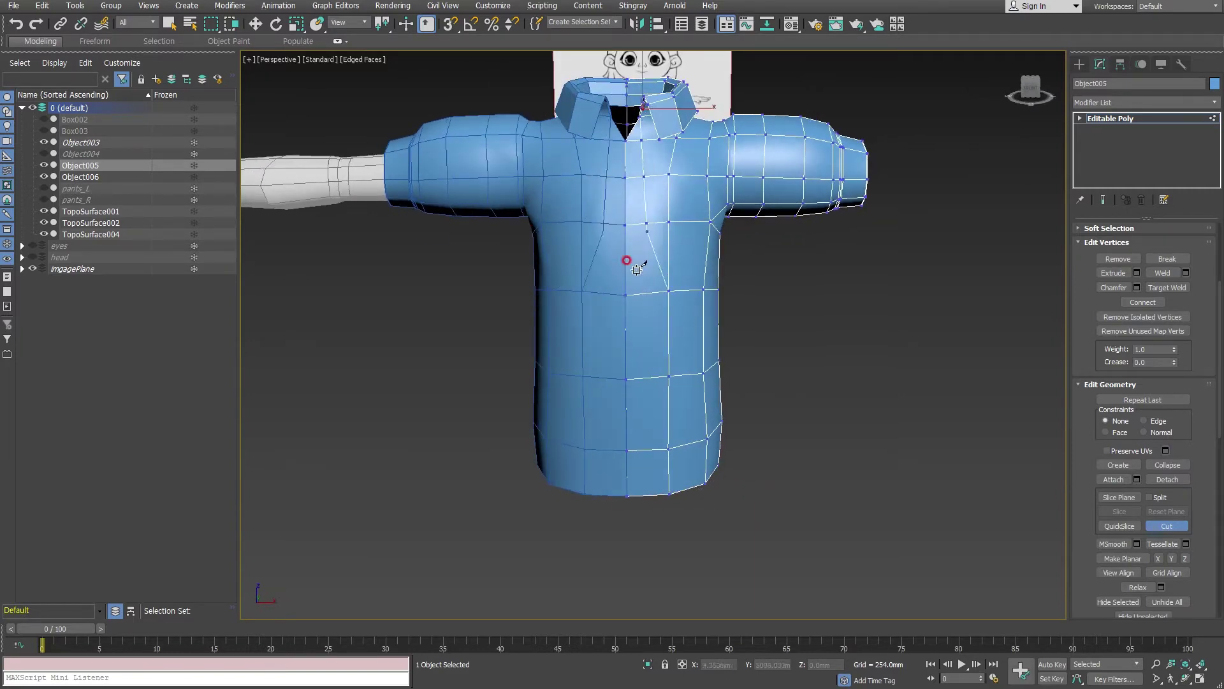
pyautogui.press('w')
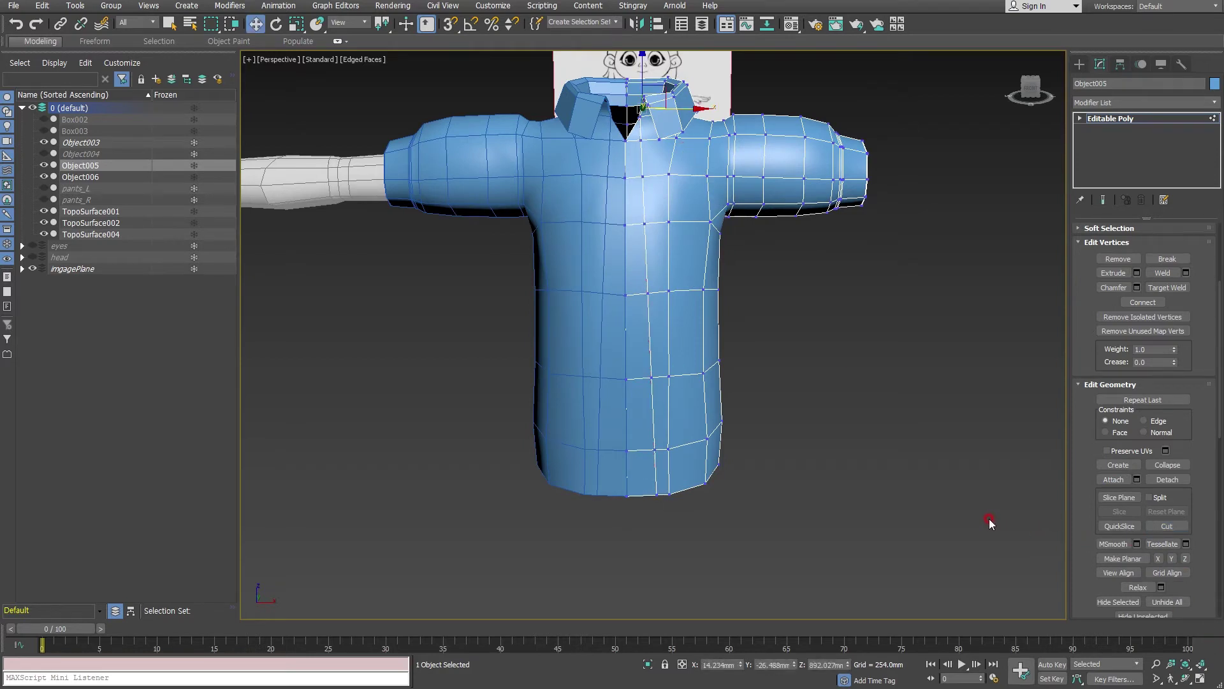
# - Cut a vertical edge across the chest, then select and delete that front edge loop
pyautogui.click(1172, 526)
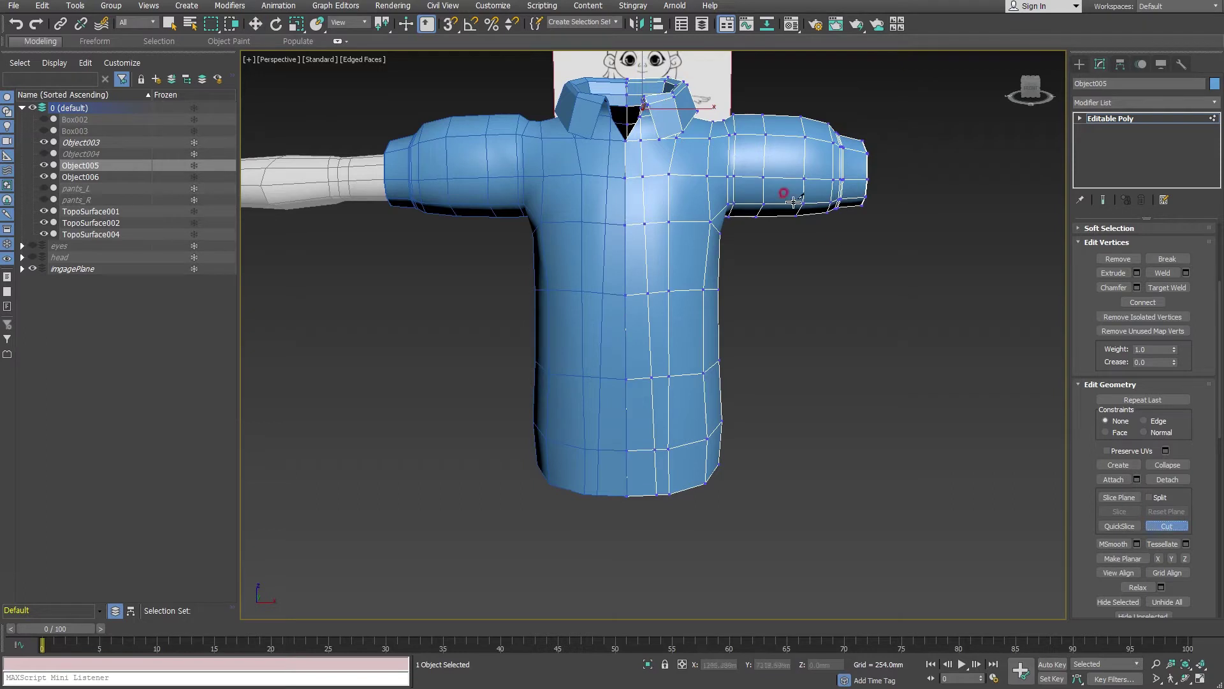
pyautogui.click(669, 204)
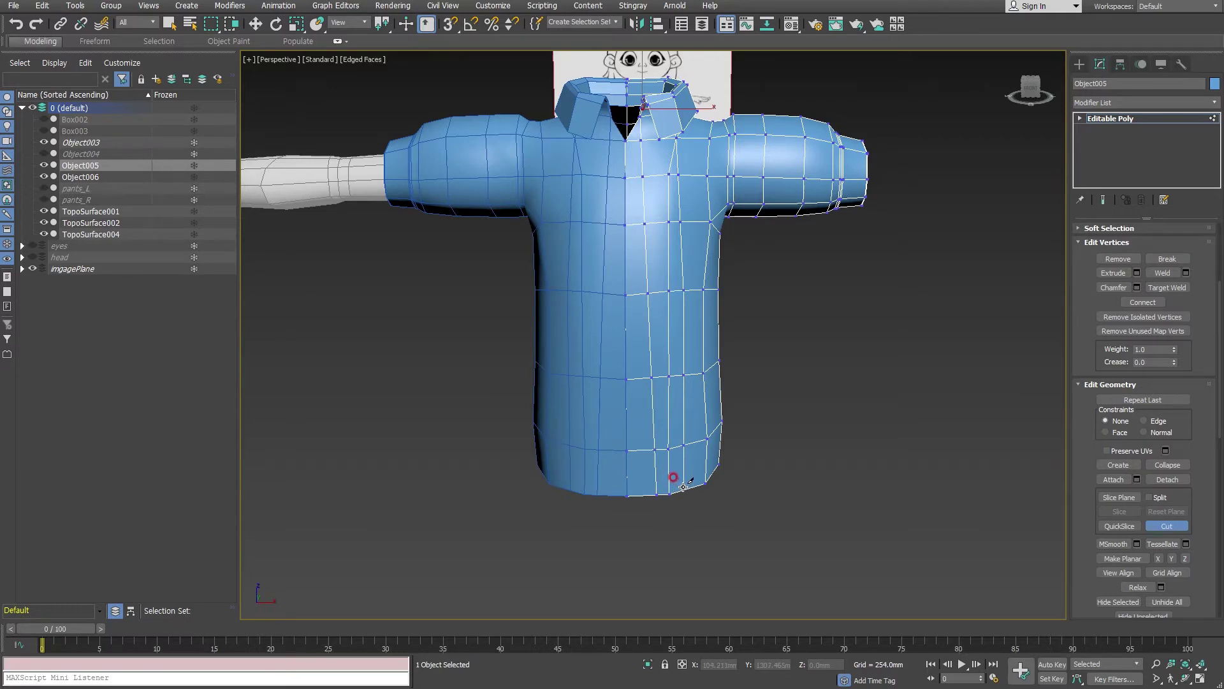
pyautogui.rightClick(684, 487)
pyautogui.press('2')
pyautogui.click(668, 195)
pyautogui.press('w')
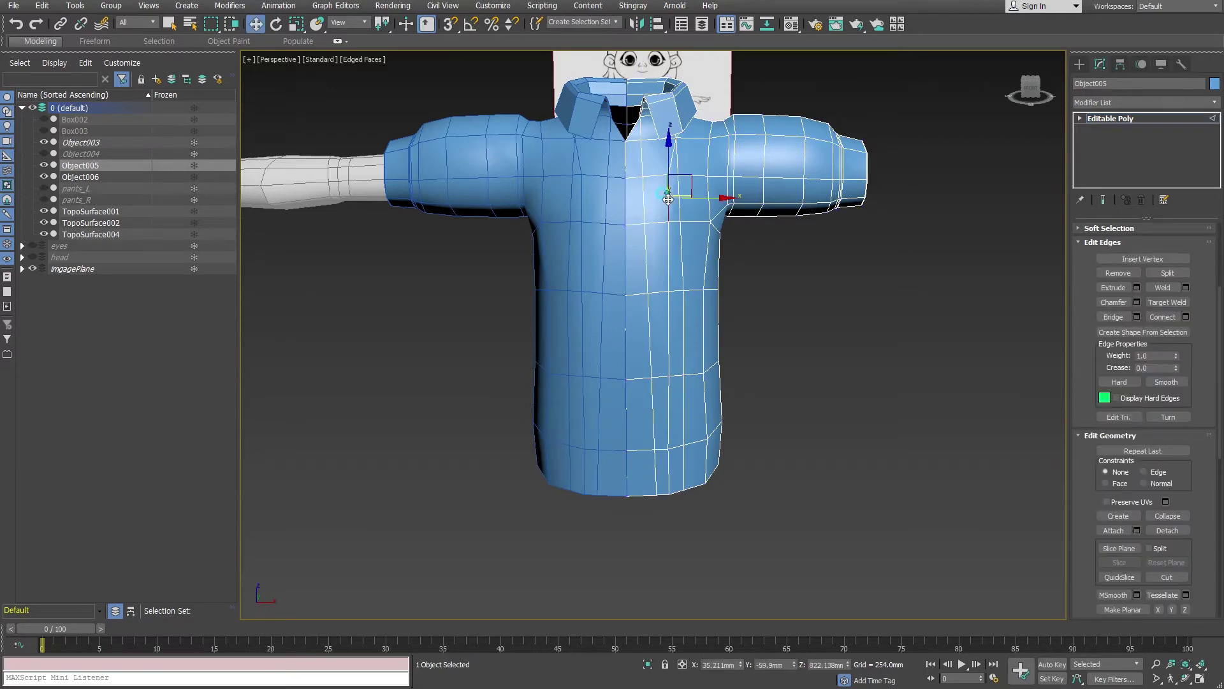
pyautogui.doubleClick(667, 199)
pyautogui.press('BackSpace')
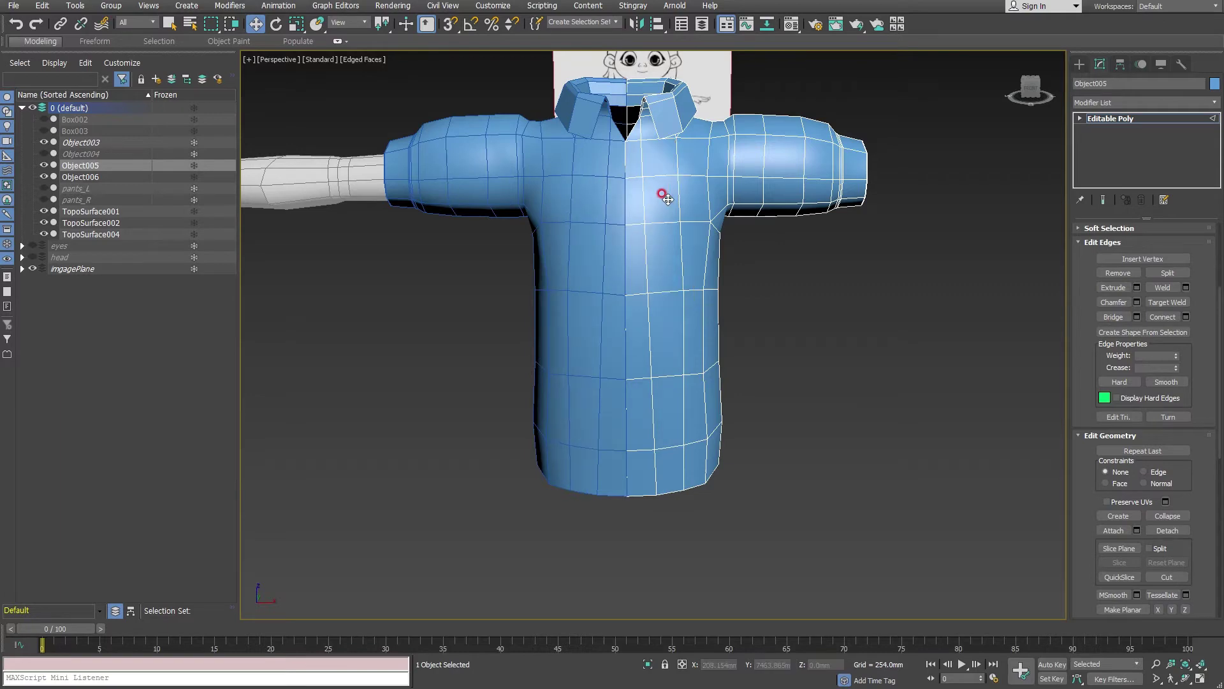
# - Cut a new edge from the shoulder vertex through the chest down to the hem
pyautogui.moveTo(744, 343)
pyautogui.keyDown('alt'); pyautogui.mouseDown(button='middle')
pyautogui.moveTo(681, 346)
pyautogui.moveTo(698, 343)
pyautogui.mouseUp(button='middle'); pyautogui.keyUp('alt')
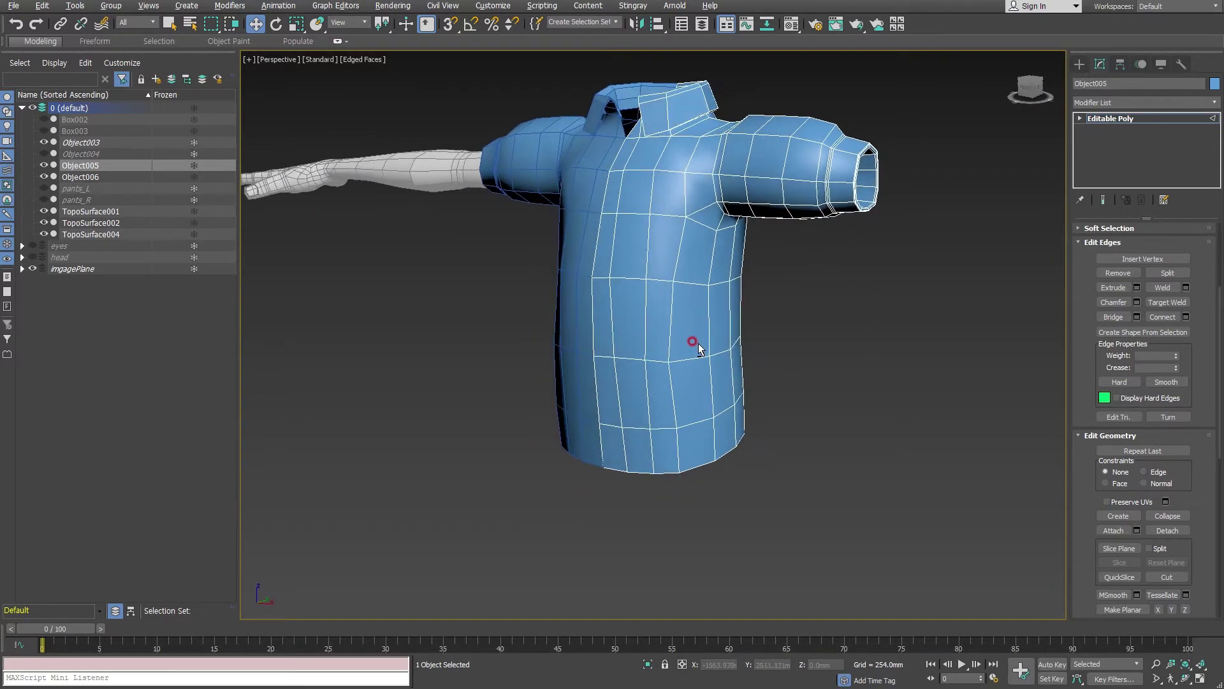
pyautogui.scroll(3, 698, 343)
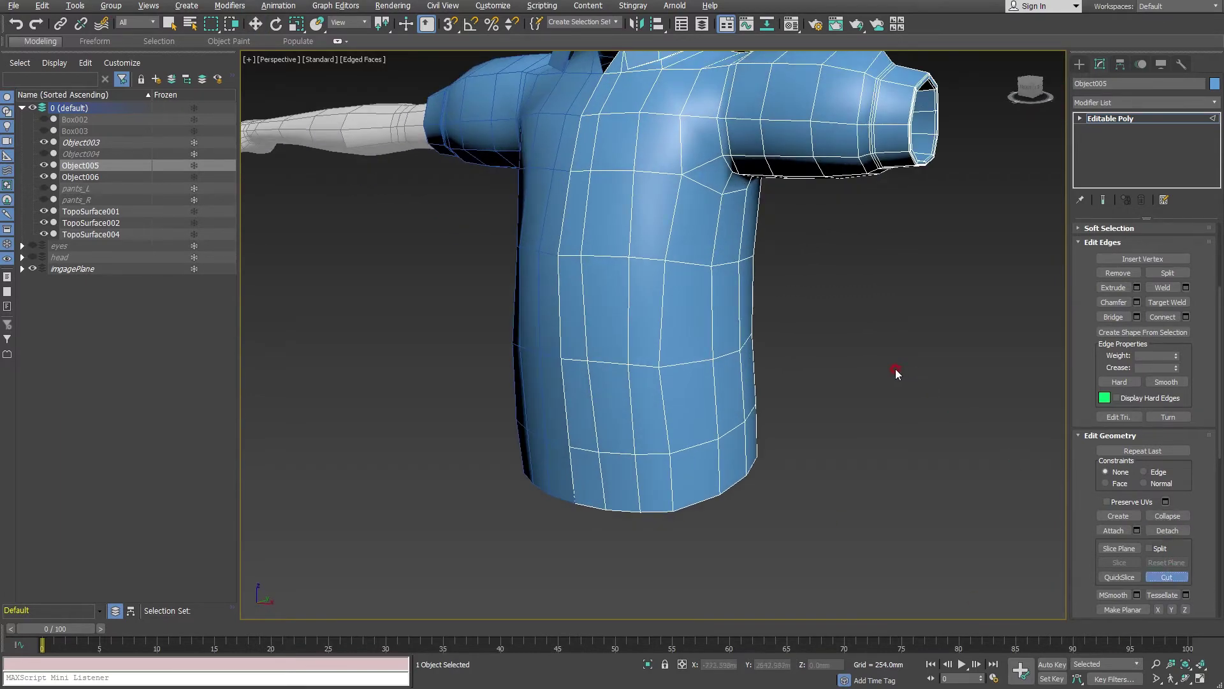
pyautogui.keyDown('alt'); pyautogui.moveTo(896, 373); pyautogui.dragTo(742, 298, button='middle'); pyautogui.keyUp('alt')
pyautogui.click(678, 172)
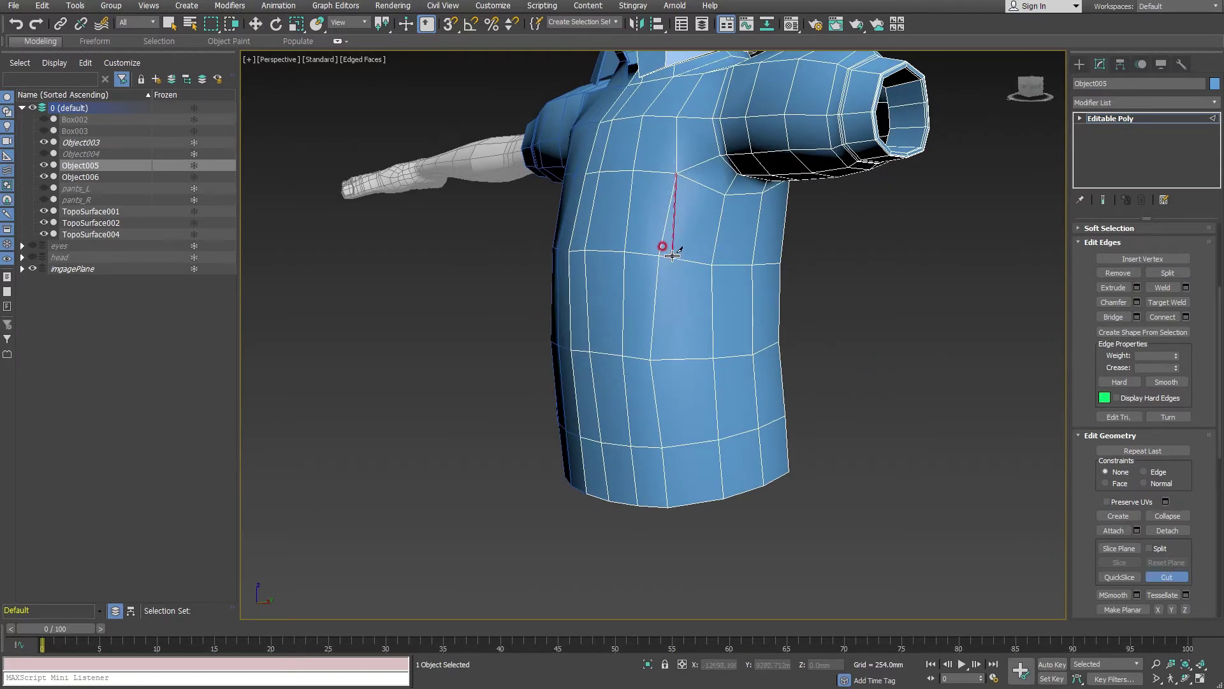
pyautogui.click(673, 359)
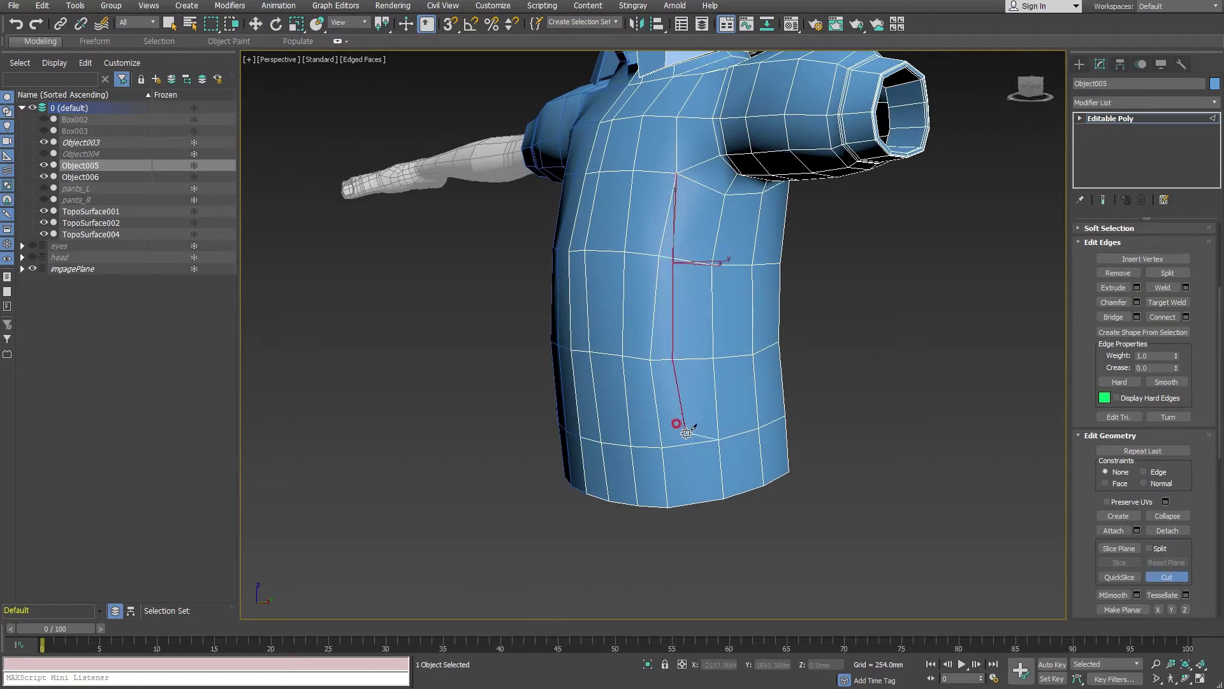
pyautogui.click(680, 445)
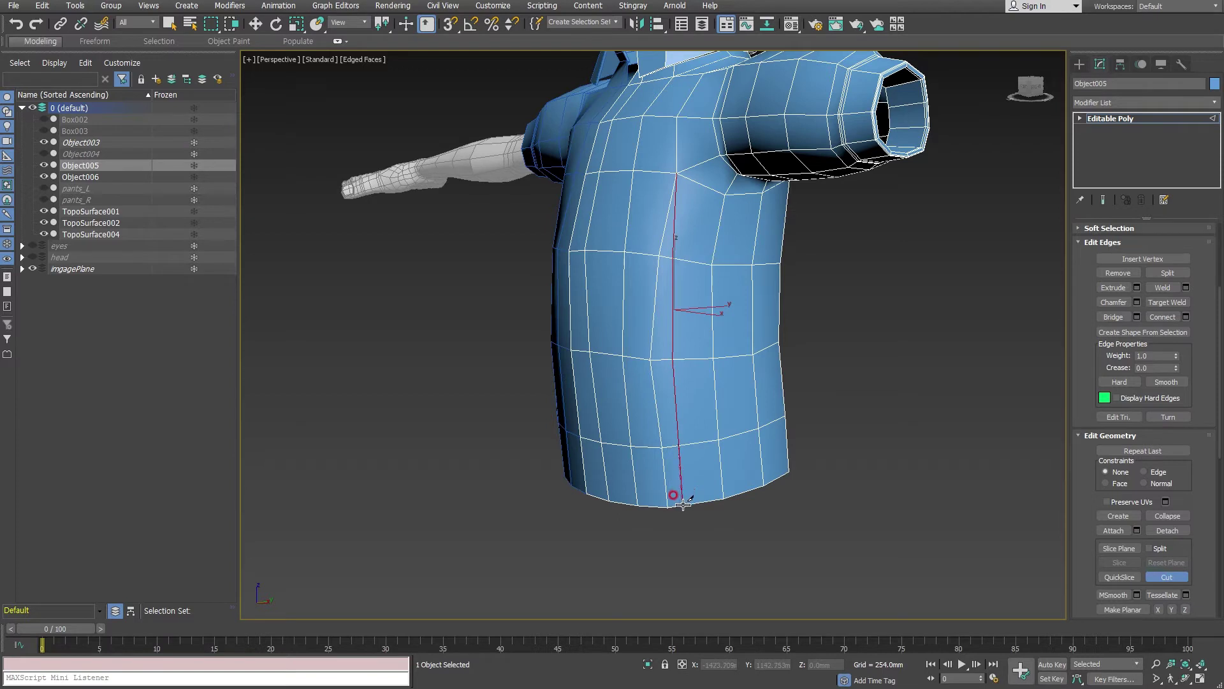
pyautogui.press('2')
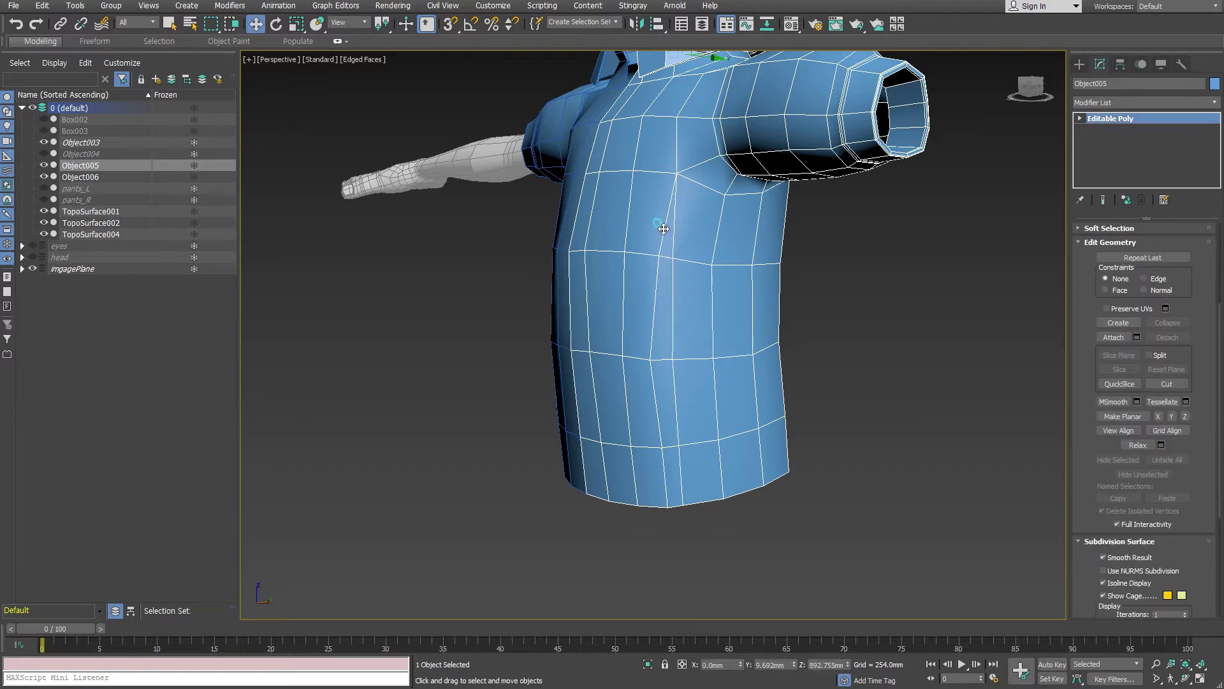
pyautogui.press('2')
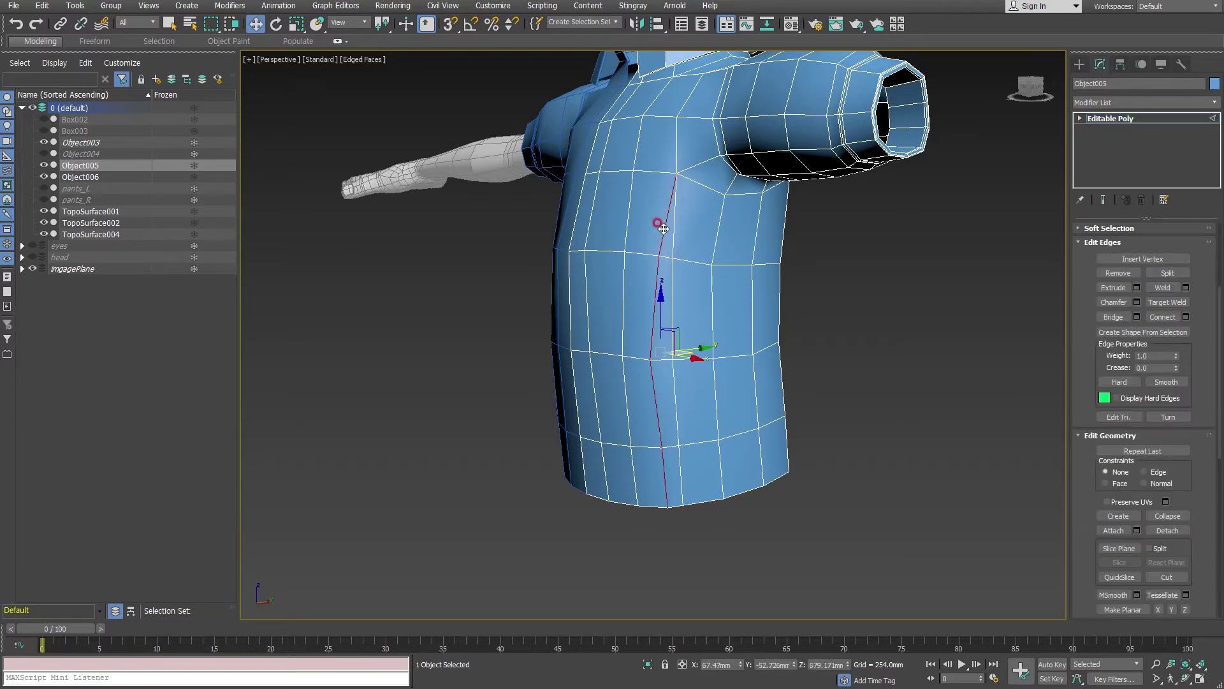
pyautogui.hotkey('ctrl', 'BackSpace')
pyautogui.moveTo(663, 228)
pyautogui.keyDown('alt'); pyautogui.mouseDown(button='middle')
pyautogui.moveTo(738, 323)
pyautogui.moveTo(740, 369)
pyautogui.moveTo(762, 373)
pyautogui.moveTo(748, 354)
pyautogui.mouseUp(button='middle'); pyautogui.keyUp('alt')
pyautogui.click(1099, 278)
# - At Vertex level, reposition a bottom-hem vertex near the new cut
pyautogui.press('1')
pyautogui.scroll(4, 734, 355)
pyautogui.scroll(-1, 708, 264)
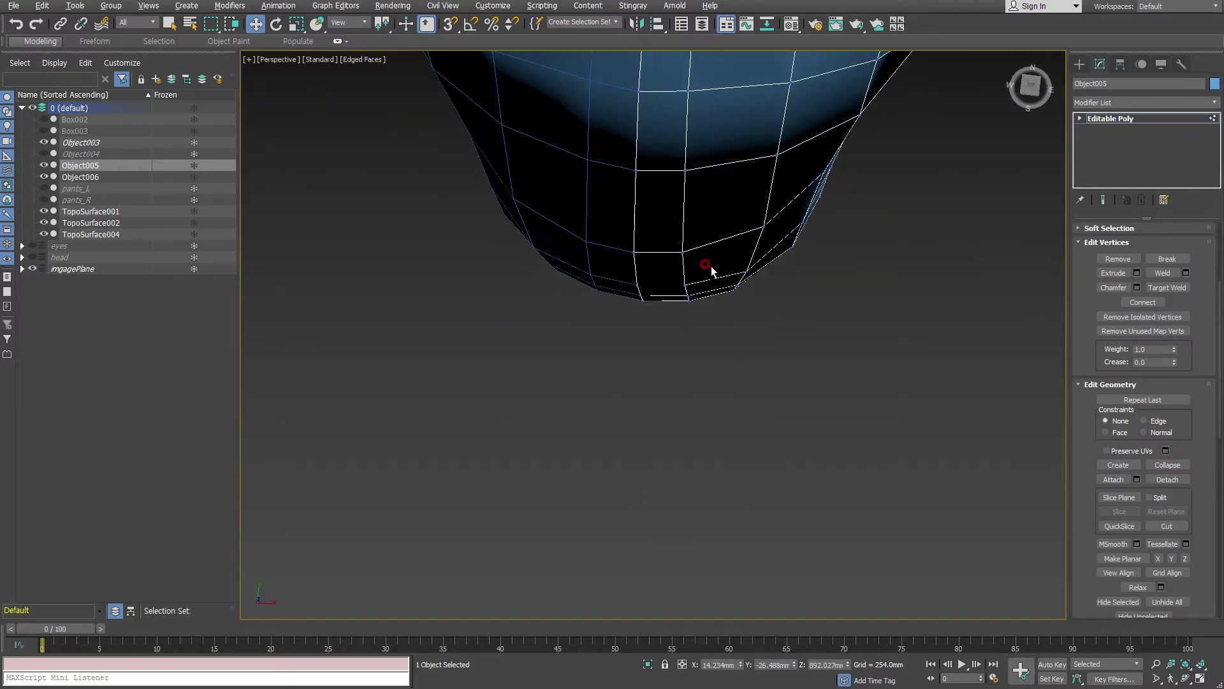
pyautogui.scroll(-3, 713, 260)
pyautogui.keyDown('alt'); pyautogui.moveTo(717, 254); pyautogui.dragTo(720, 263, button='middle'); pyautogui.keyUp('alt')
pyautogui.click(710, 252)
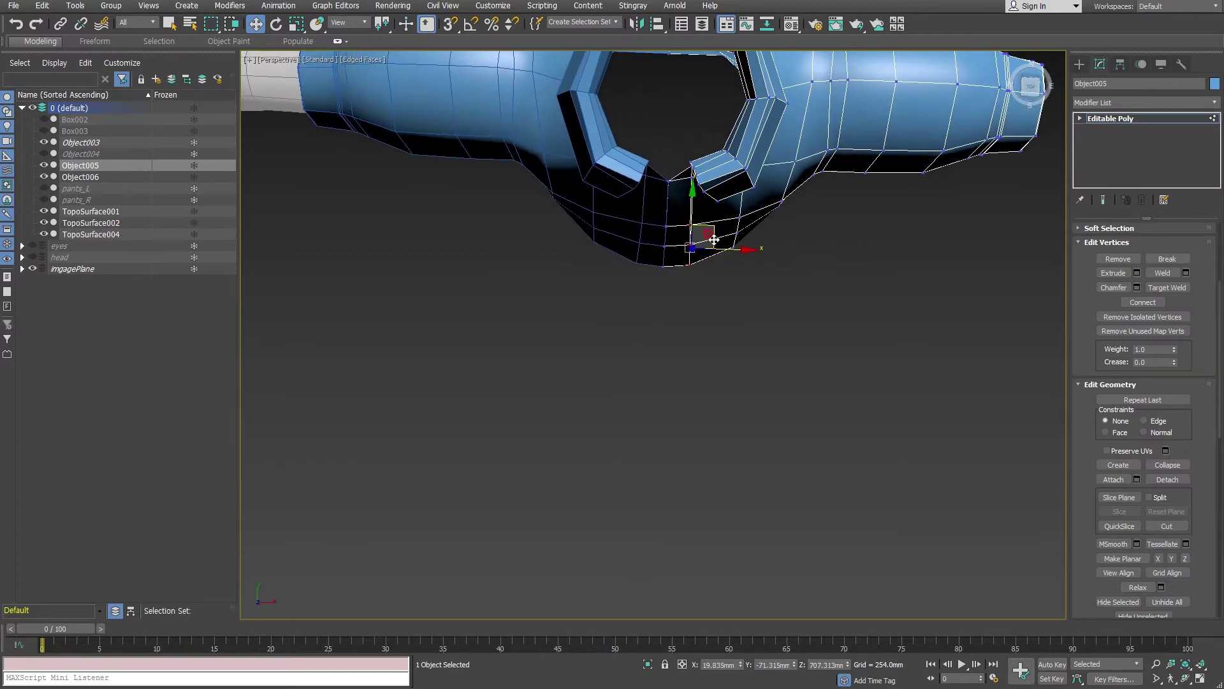
pyautogui.moveTo(714, 239); pyautogui.dragTo(722, 239)
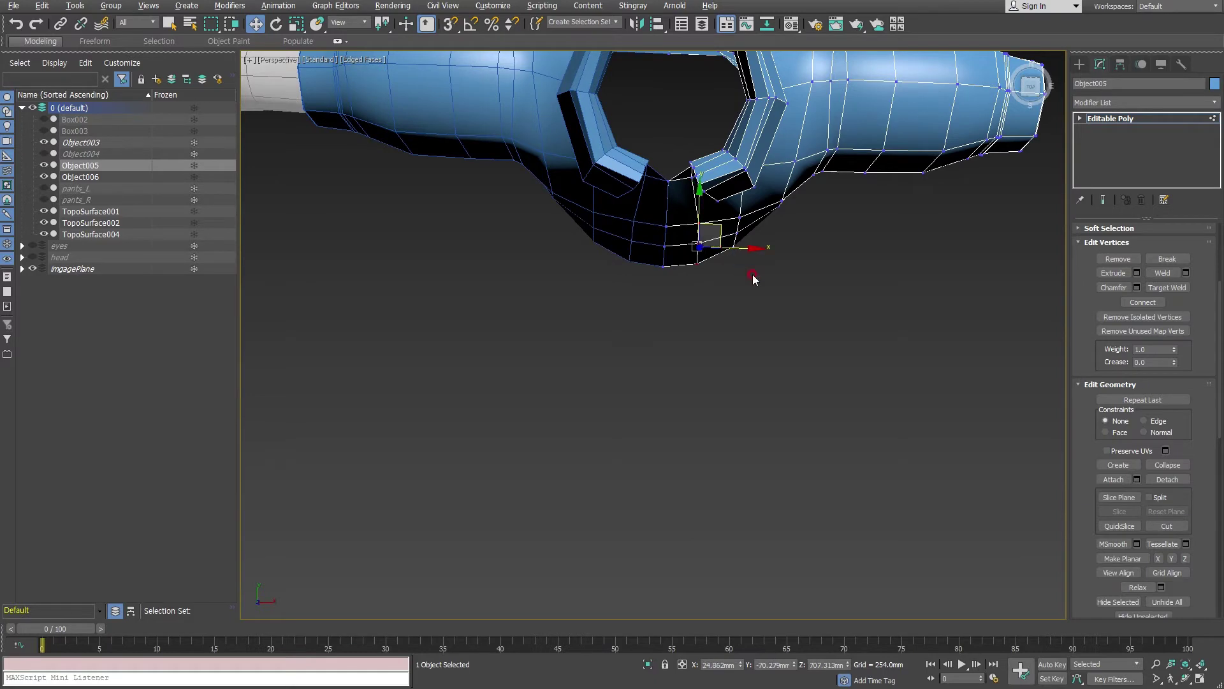
pyautogui.moveTo(722, 240)
pyautogui.keyDown('alt'); pyautogui.mouseDown(button='middle')
pyautogui.moveTo(739, 252)
pyautogui.moveTo(742, 305)
pyautogui.mouseUp(button='middle'); pyautogui.keyUp('alt')
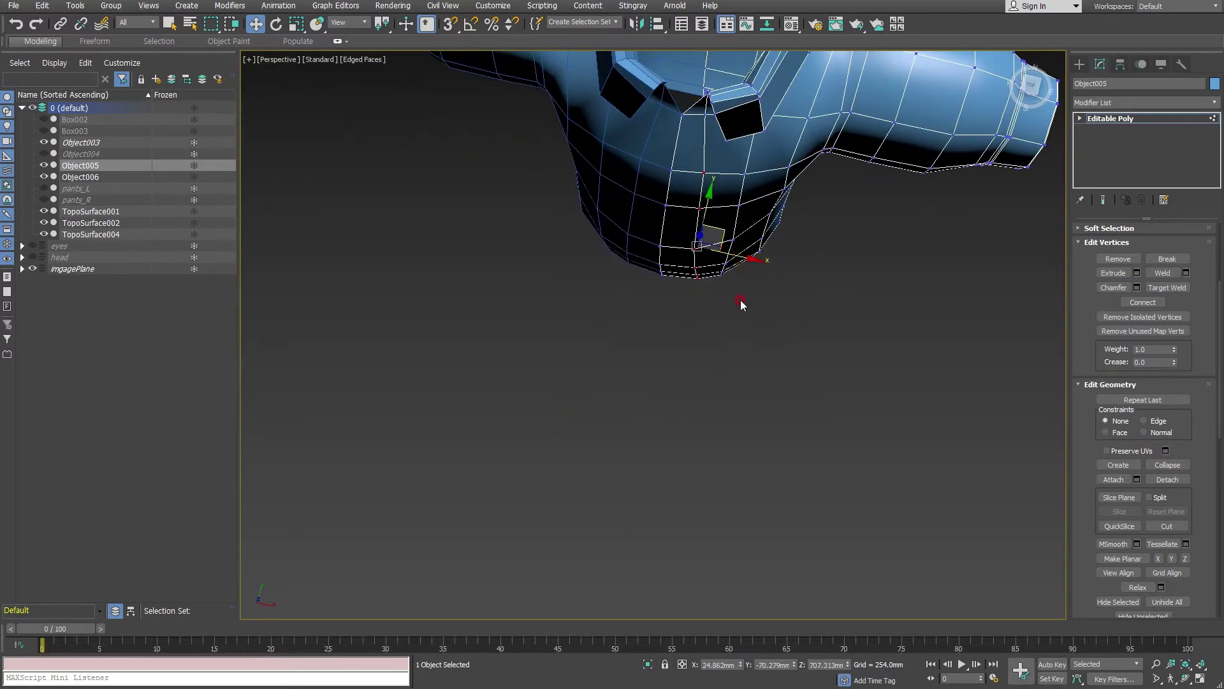
# - Nudge the hem vertex beside the new cut slightly to even the hemline
pyautogui.click(719, 253)
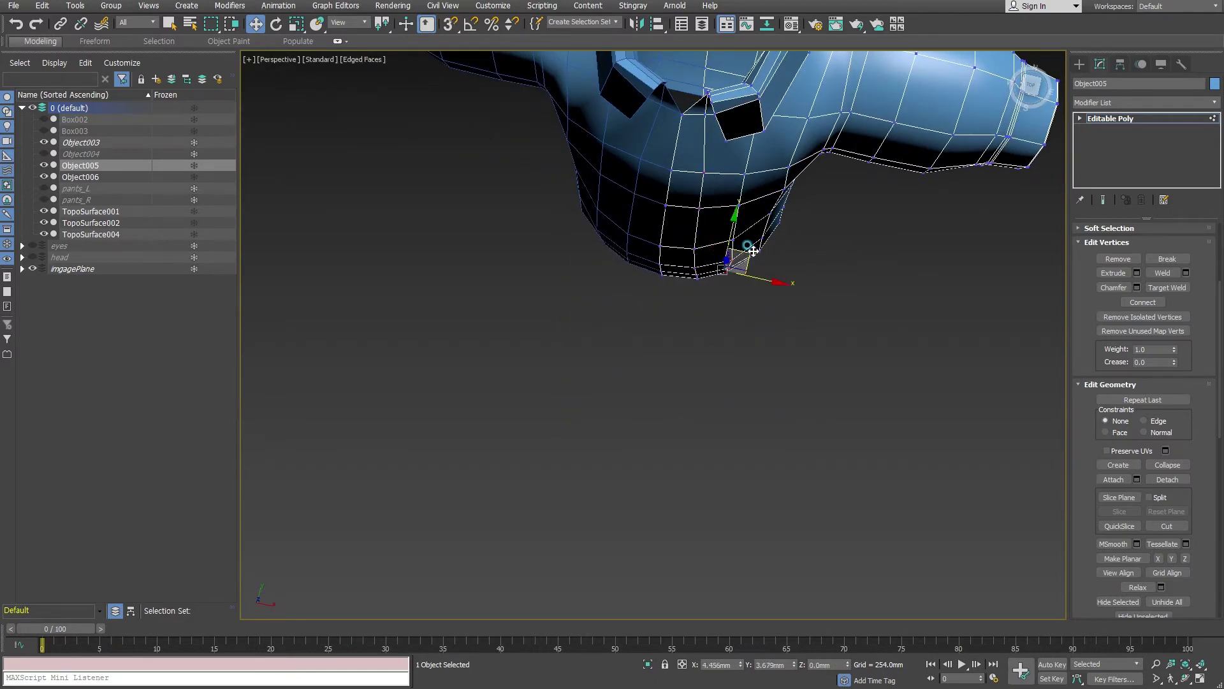
pyautogui.click(725, 231)
pyautogui.click(727, 233)
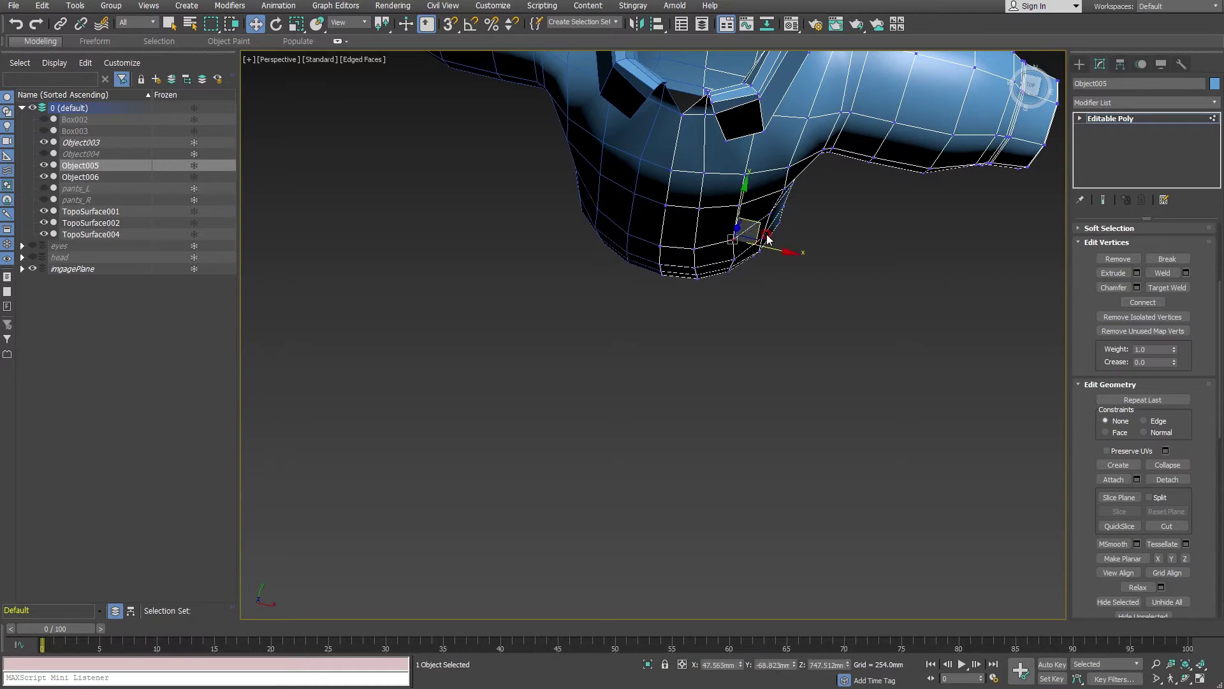
pyautogui.moveTo(760, 228); pyautogui.dragTo(759, 230)
pyautogui.moveTo(738, 325)
pyautogui.keyDown('alt'); pyautogui.mouseDown(button='middle')
pyautogui.moveTo(744, 197)
pyautogui.moveTo(721, 397)
pyautogui.moveTo(689, 331)
pyautogui.mouseUp(button='middle'); pyautogui.keyUp('alt')
# - Select the vertex at the collar's base and nudge it along X
pyautogui.scroll(3, 629, 238)
pyautogui.click(630, 240)
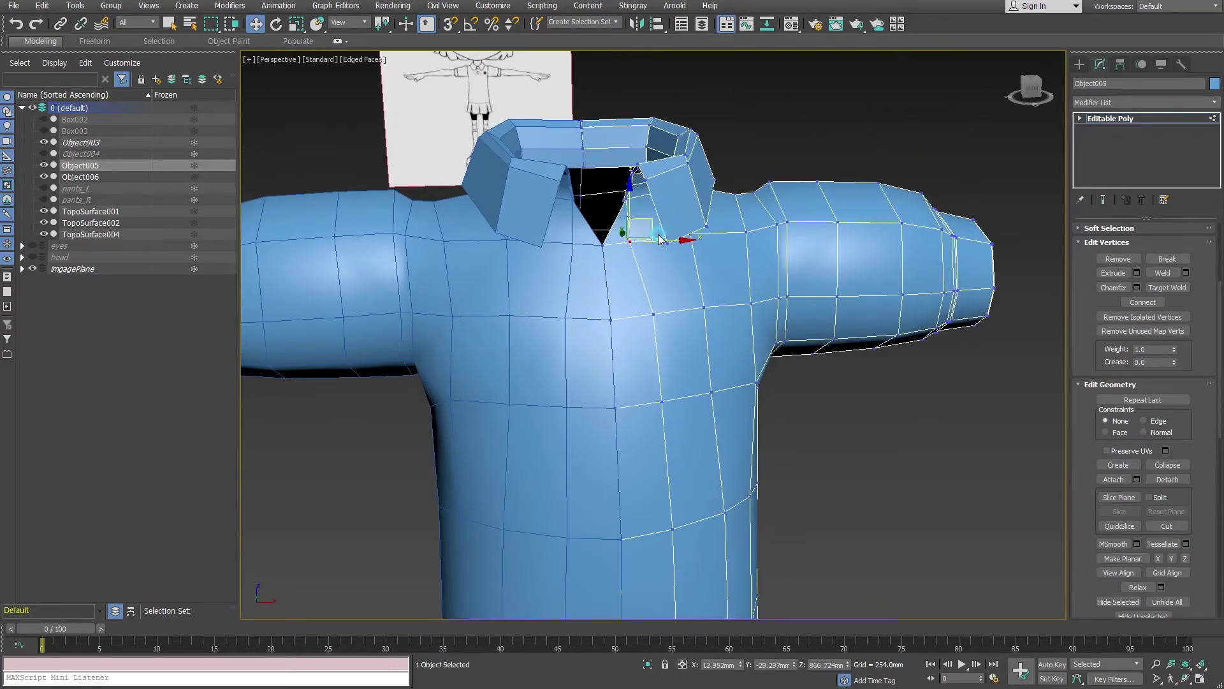
pyautogui.moveTo(667, 239); pyautogui.dragTo(671, 239)
pyautogui.moveTo(671, 239)
pyautogui.keyDown('alt'); pyautogui.mouseDown(button='middle')
pyautogui.moveTo(657, 226)
pyautogui.moveTo(651, 246)
pyautogui.moveTo(678, 273)
pyautogui.moveTo(617, 262)
pyautogui.mouseUp(button='middle'); pyautogui.keyUp('alt')
pyautogui.scroll(1, 650, 246)
pyautogui.scroll(3, 650, 245)
pyautogui.scroll(-3, 654, 251)
pyautogui.scroll(3, 660, 274)
pyautogui.scroll(-3, 622, 265)
pyautogui.scroll(3, 617, 262)
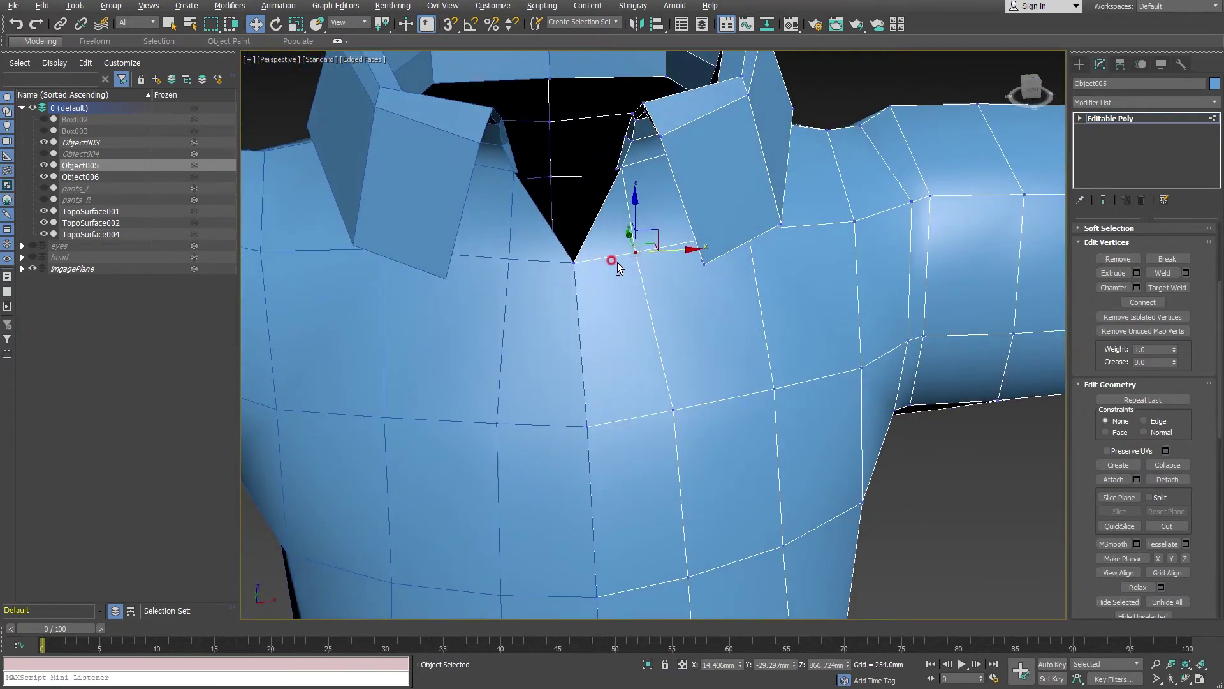
# - Try the Cut and SwiftLoop tools on the collar area
pyautogui.click(1161, 526)
pyautogui.moveTo(647, 254)
pyautogui.keyDown('alt'); pyautogui.mouseDown(button='middle')
pyautogui.moveTo(659, 223)
pyautogui.moveTo(618, 197)
pyautogui.moveTo(674, 241)
pyautogui.moveTo(644, 236)
pyautogui.mouseUp(button='middle'); pyautogui.keyUp('alt')
pyautogui.click(30, 42)
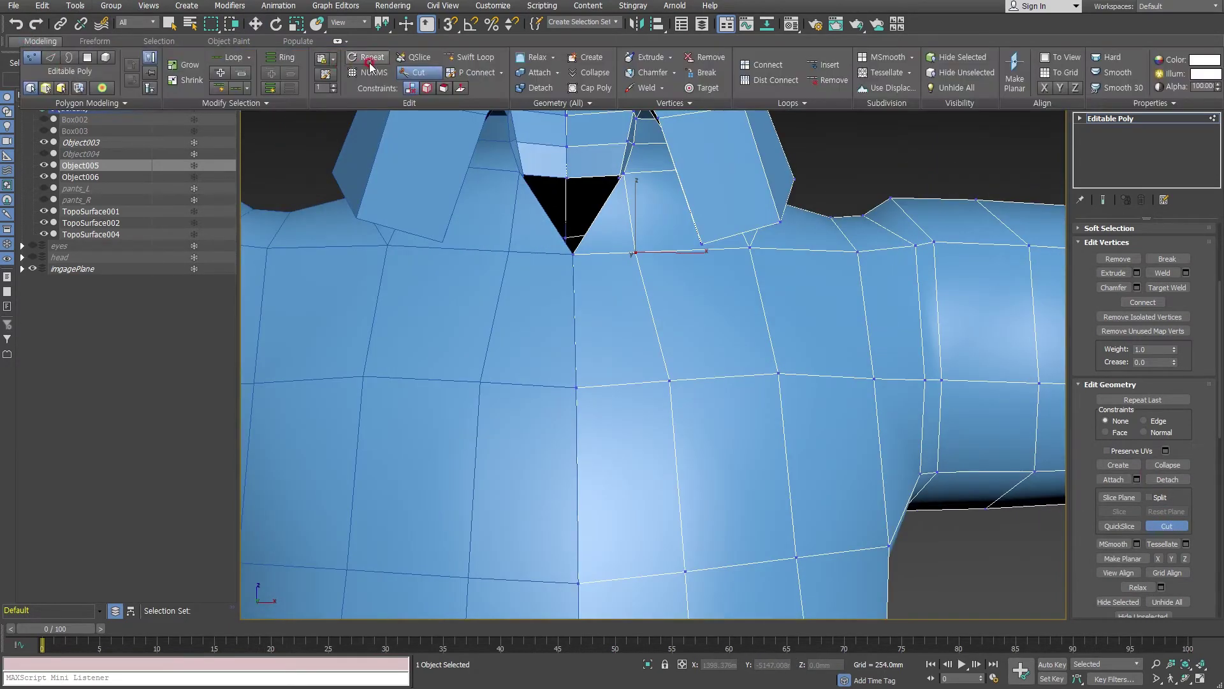
pyautogui.click(483, 62)
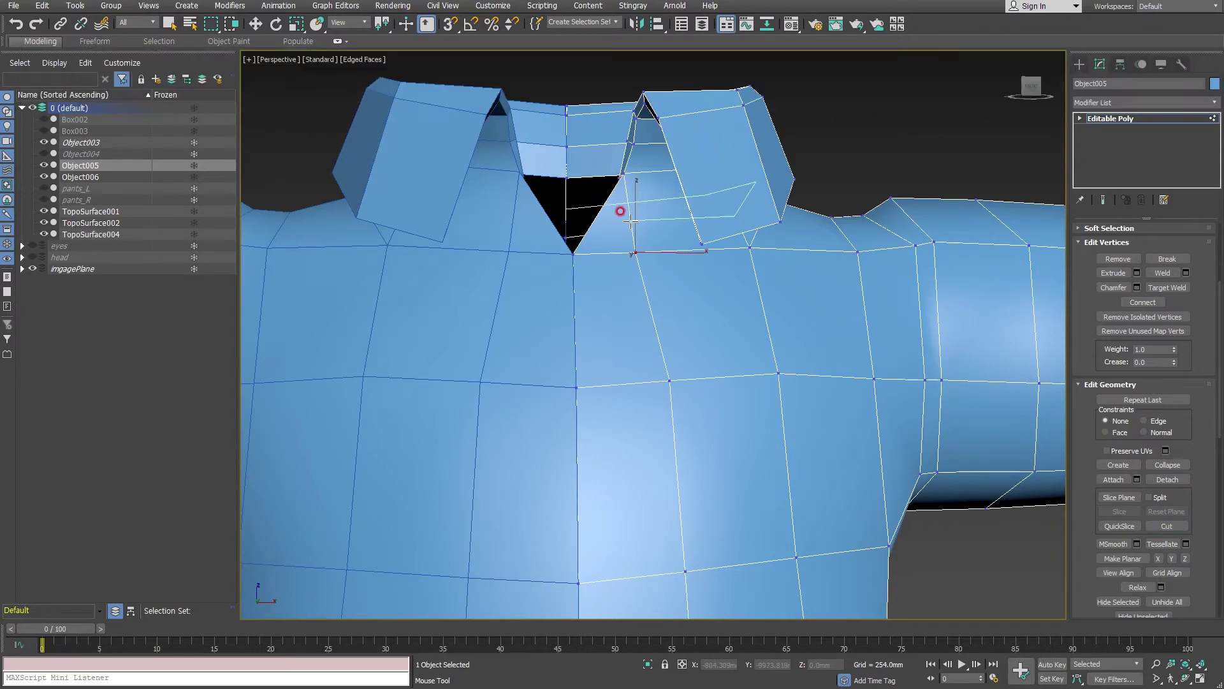
pyautogui.keyDown('alt'); pyautogui.moveTo(623, 203); pyautogui.dragTo(655, 205, button='middle'); pyautogui.keyUp('alt')
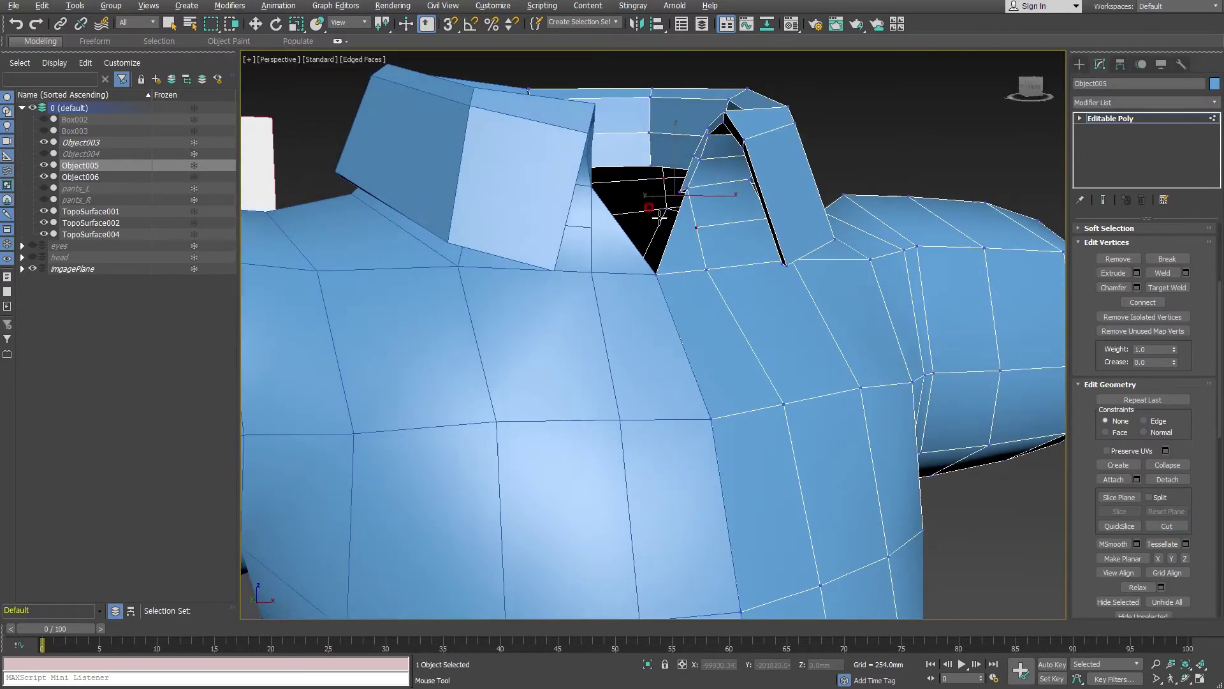
# - Trial-move the collar vertex right, undo it, and switch to wireframe view
pyautogui.press('w')
pyautogui.keyDown('alt'); pyautogui.moveTo(748, 275); pyautogui.dragTo(739, 236, button='middle'); pyautogui.keyUp('alt')
pyautogui.moveTo(759, 231); pyautogui.dragTo(769, 233)
pyautogui.moveTo(769, 233)
pyautogui.keyDown('alt'); pyautogui.mouseDown(button='middle')
pyautogui.moveTo(753, 219)
pyautogui.moveTo(778, 259)
pyautogui.moveTo(812, 262)
pyautogui.moveTo(783, 228)
pyautogui.mouseUp(button='middle'); pyautogui.keyUp('alt')
pyautogui.moveTo(786, 219); pyautogui.dragTo(818, 223)
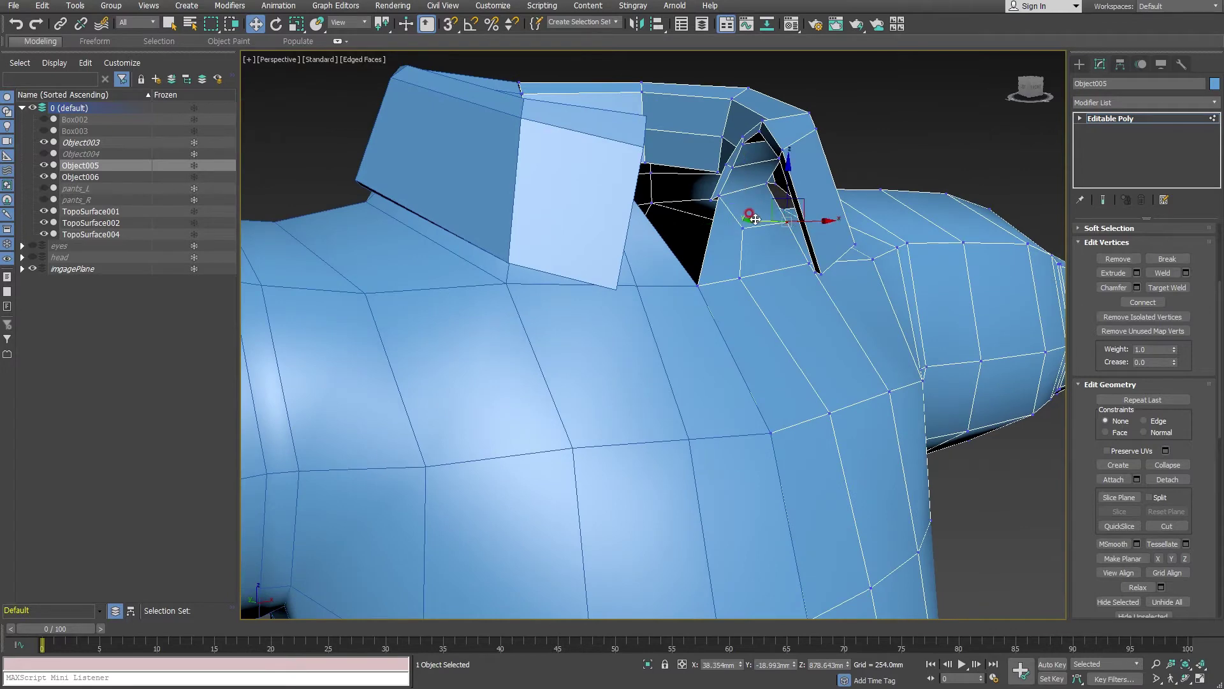
pyautogui.hotkey('ctrl', 'z')
pyautogui.moveTo(755, 219)
pyautogui.keyDown('alt'); pyautogui.mouseDown(button='middle')
pyautogui.moveTo(758, 249)
pyautogui.moveTo(809, 222)
pyautogui.moveTo(915, 225)
pyautogui.mouseUp(button='middle'); pyautogui.keyUp('alt')
pyautogui.press('F3')
# - Return to shaded view and snap the collar vertex onto the shoulder vertex
pyautogui.moveTo(916, 226); pyautogui.dragTo(925, 227)
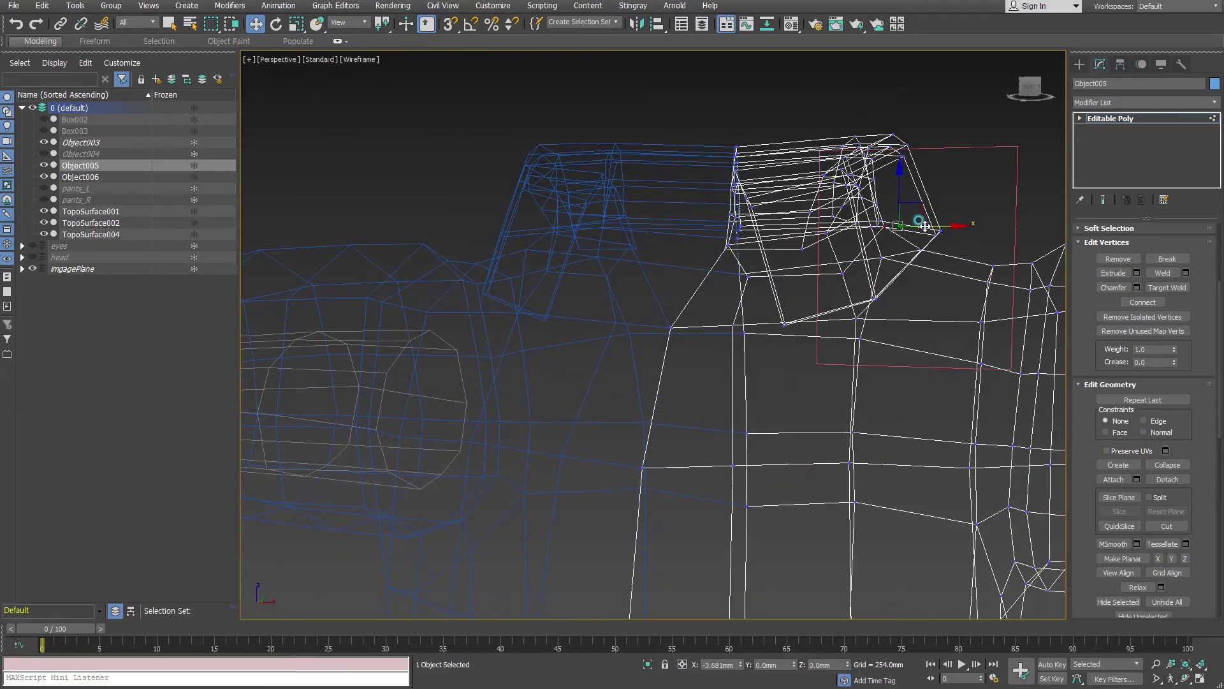
pyautogui.moveTo(925, 227)
pyautogui.keyDown('alt'); pyautogui.mouseDown(button='middle')
pyautogui.moveTo(853, 287)
pyautogui.moveTo(803, 293)
pyautogui.moveTo(747, 289)
pyautogui.moveTo(796, 240)
pyautogui.moveTo(763, 242)
pyautogui.mouseUp(button='middle'); pyautogui.keyUp('alt')
pyautogui.press('F3')
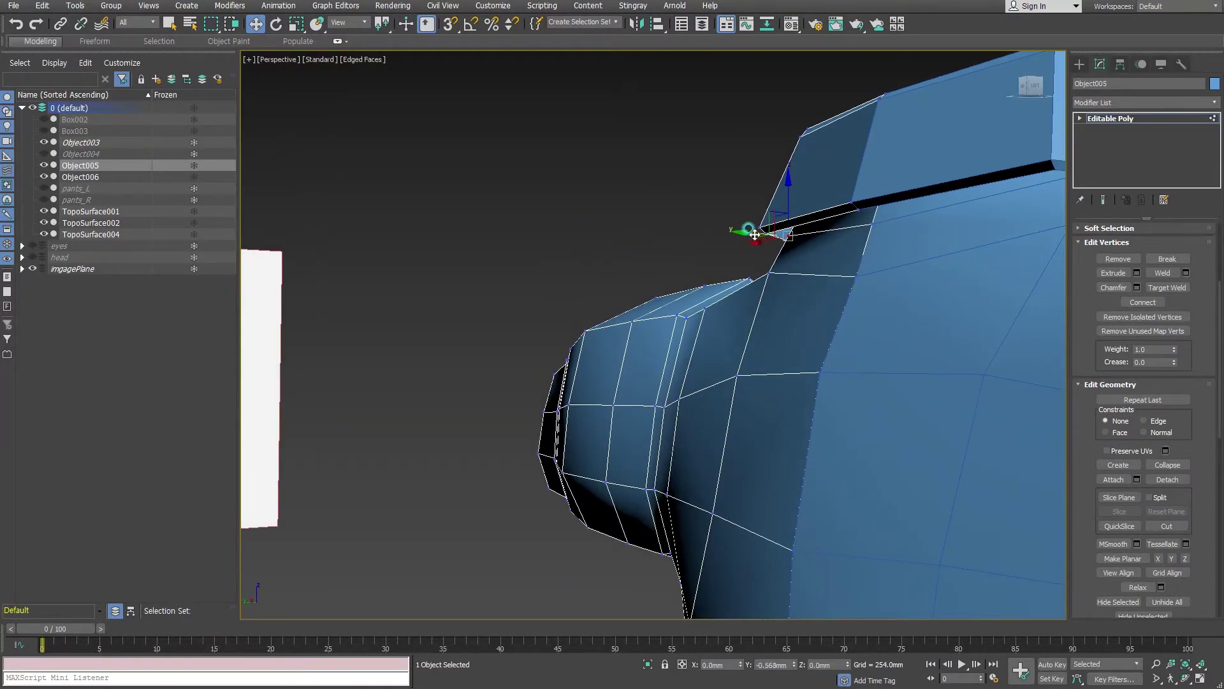
pyautogui.moveTo(765, 230); pyautogui.dragTo(862, 220)
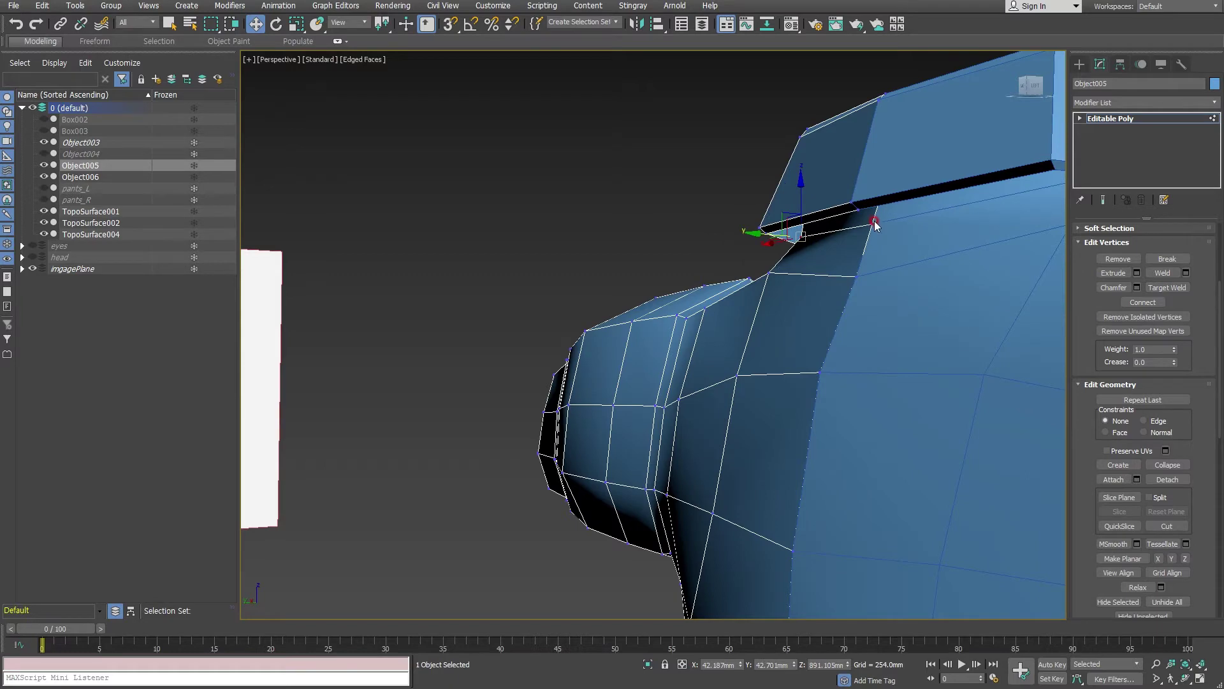
# - Adjust the height of the shoulder vertex under the collar along Z
pyautogui.click(774, 273)
pyautogui.moveTo(728, 273)
pyautogui.keyDown('alt'); pyautogui.mouseDown(button='middle')
pyautogui.moveTo(742, 297)
pyautogui.moveTo(765, 252)
pyautogui.mouseUp(button='middle'); pyautogui.keyUp('alt')
pyautogui.moveTo(770, 248); pyautogui.dragTo(770, 259)
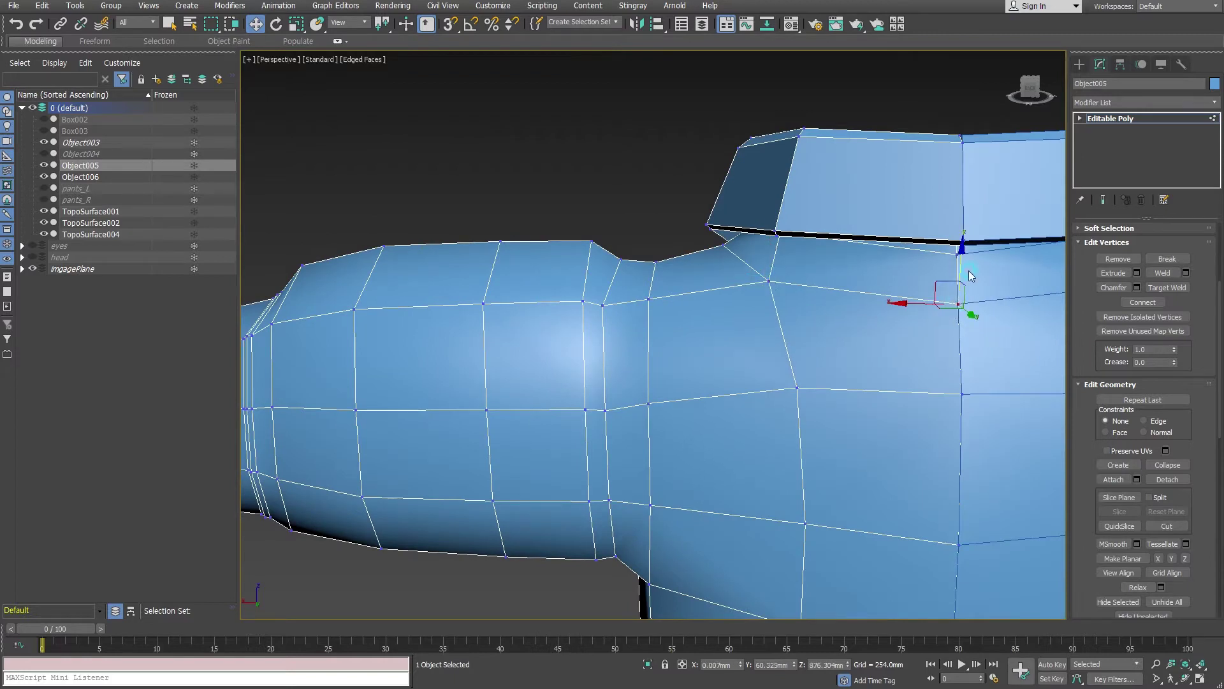
pyautogui.moveTo(963, 260); pyautogui.dragTo(962, 211)
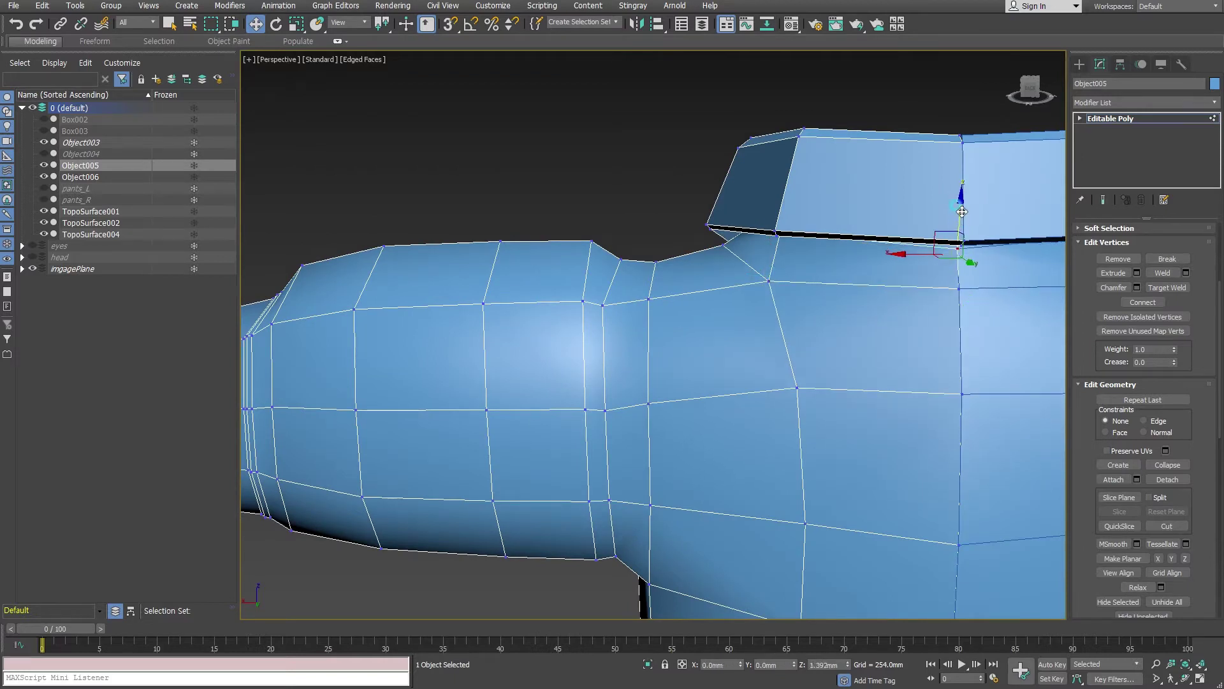
pyautogui.scroll(-3, 913, 424)
pyautogui.moveTo(913, 425)
pyautogui.keyDown('alt'); pyautogui.mouseDown(button='middle')
pyautogui.moveTo(922, 415)
pyautogui.moveTo(725, 407)
pyautogui.moveTo(842, 410)
pyautogui.moveTo(921, 464)
pyautogui.moveTo(929, 441)
pyautogui.moveTo(809, 361)
pyautogui.moveTo(866, 370)
pyautogui.moveTo(772, 439)
pyautogui.mouseUp(button='middle'); pyautogui.keyUp('alt')
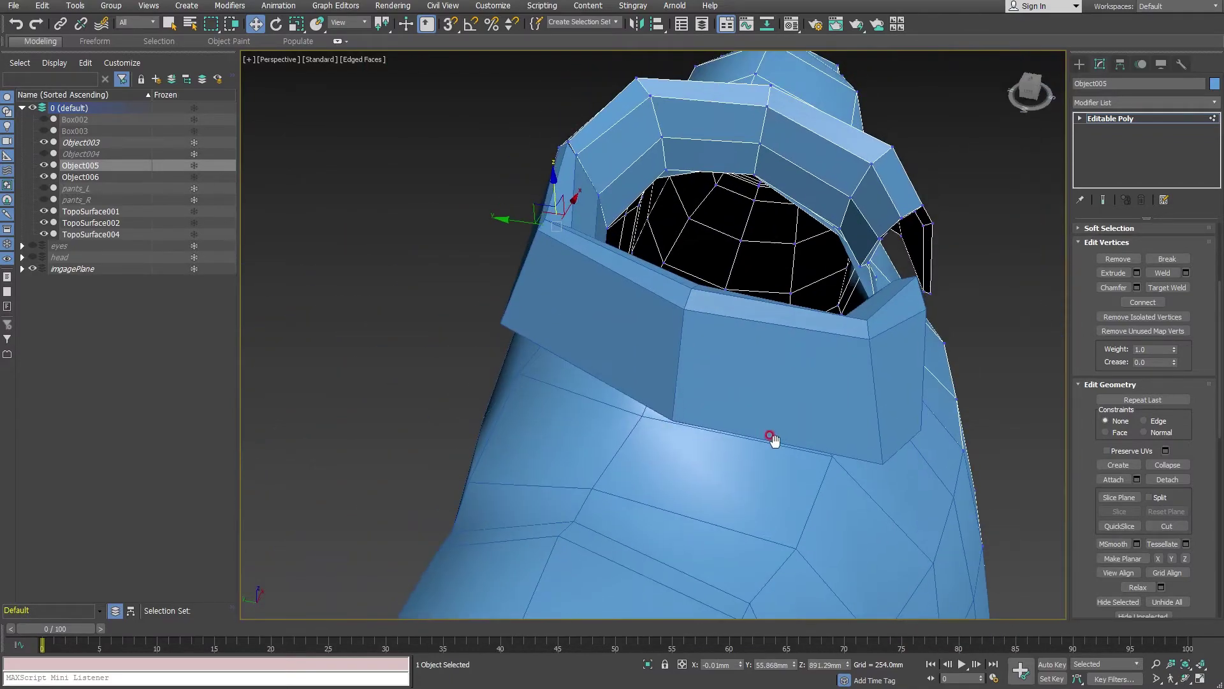
# - Select the neck-opening rim edges and lower them beneath the collar
pyautogui.click(1081, 120)
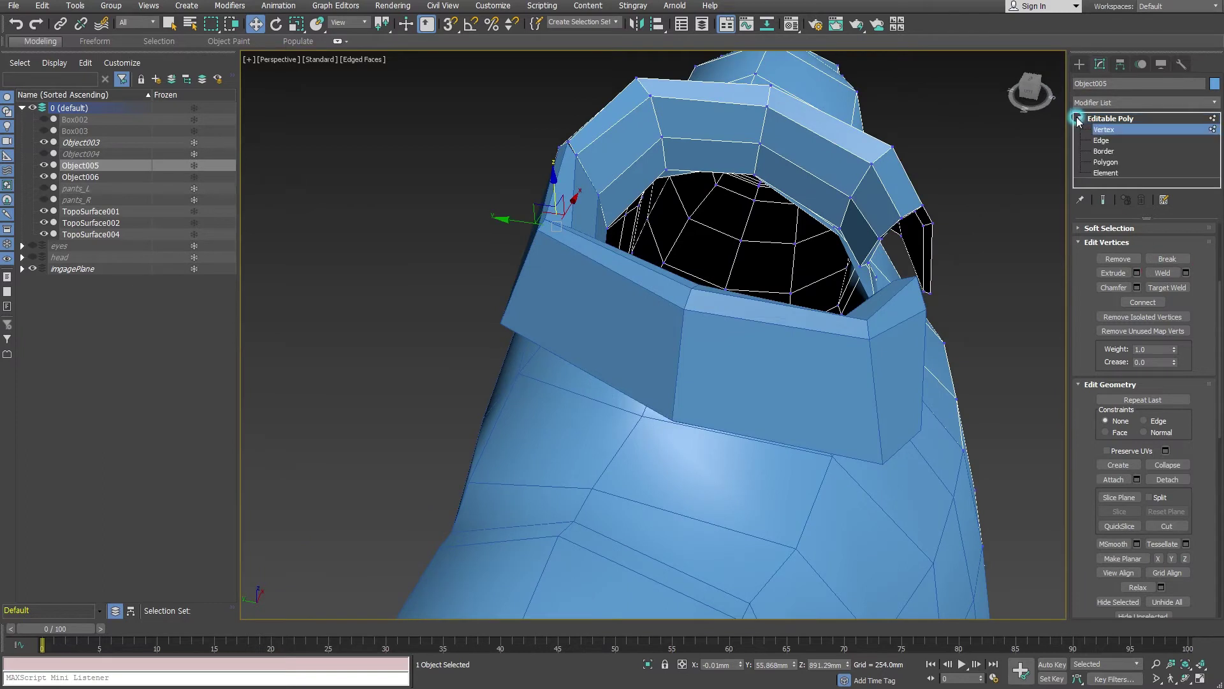
pyautogui.click(1104, 151)
pyautogui.click(848, 245)
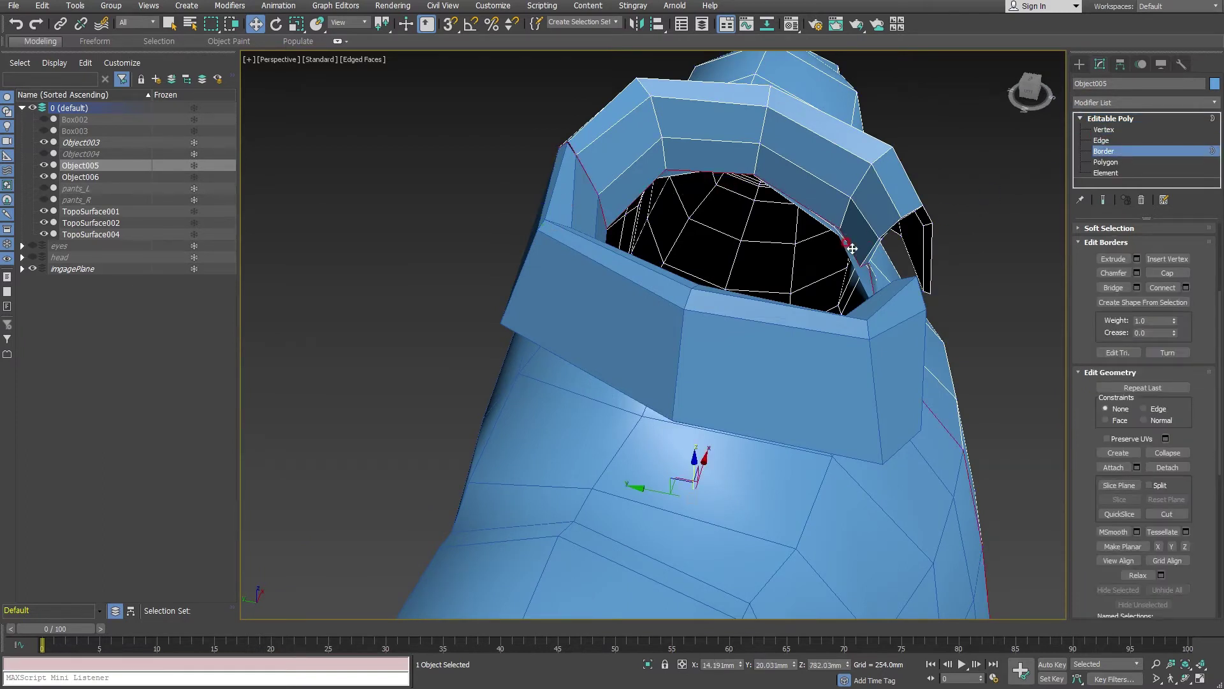
pyautogui.click(1102, 140)
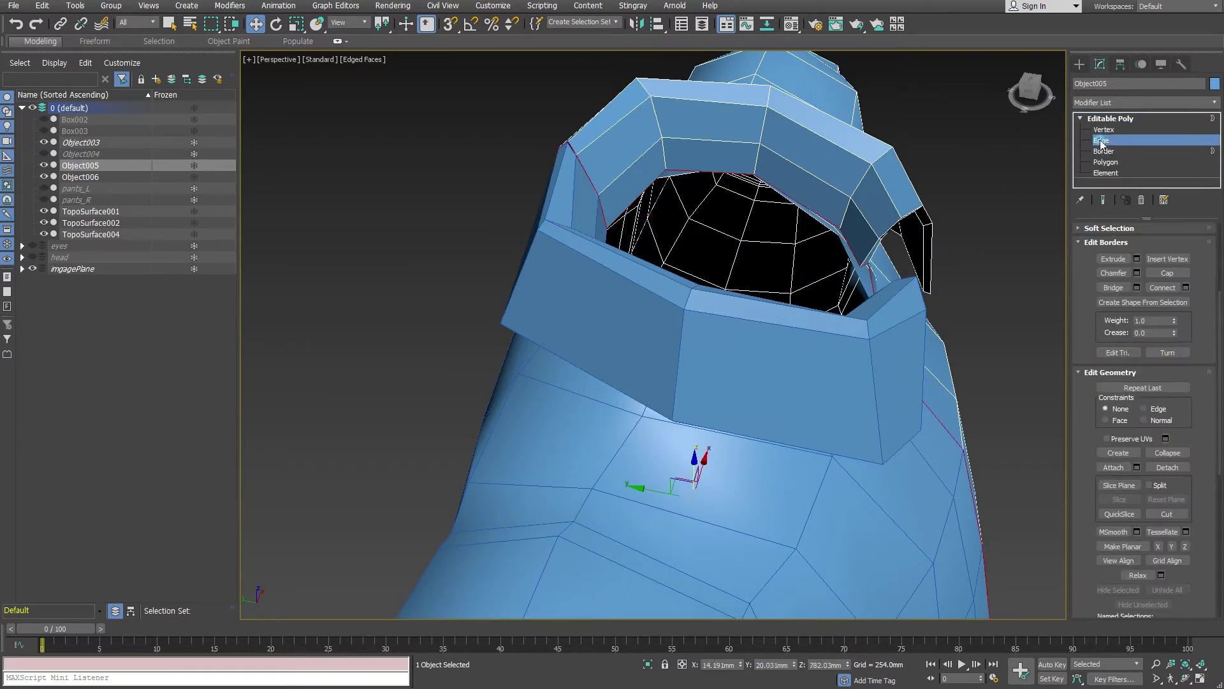
pyautogui.click(621, 211)
pyautogui.click(687, 170)
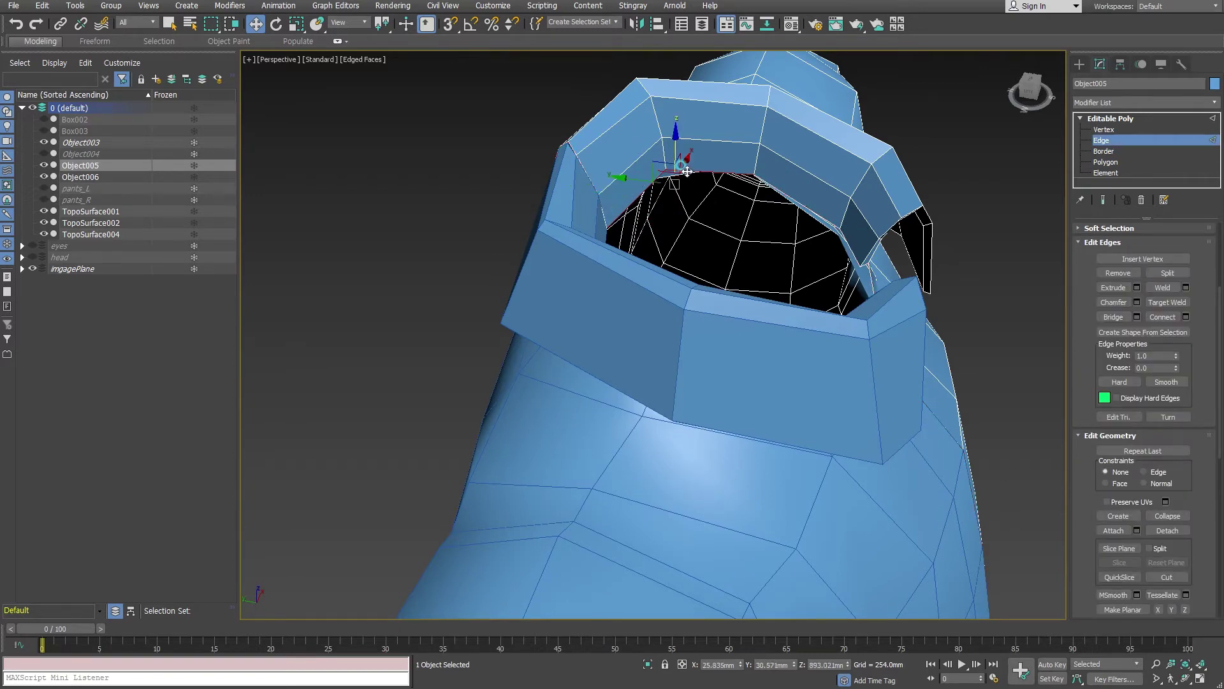
pyautogui.keyDown('ctrl'); pyautogui.click(800, 203); pyautogui.keyUp('ctrl')
pyautogui.keyDown('ctrl'); pyautogui.click(847, 247); pyautogui.keyUp('ctrl')
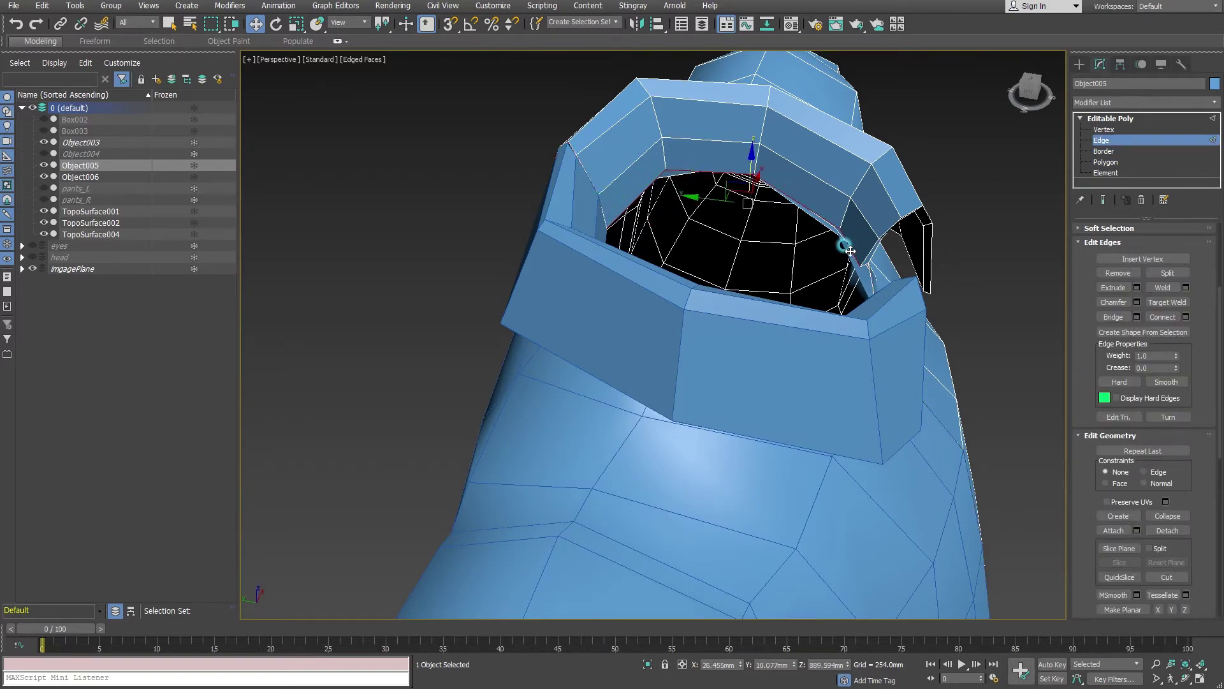
pyautogui.moveTo(847, 246)
pyautogui.keyDown('alt'); pyautogui.mouseDown(button='middle')
pyautogui.moveTo(855, 298)
pyautogui.moveTo(709, 185)
pyautogui.mouseUp(button='middle'); pyautogui.keyUp('alt')
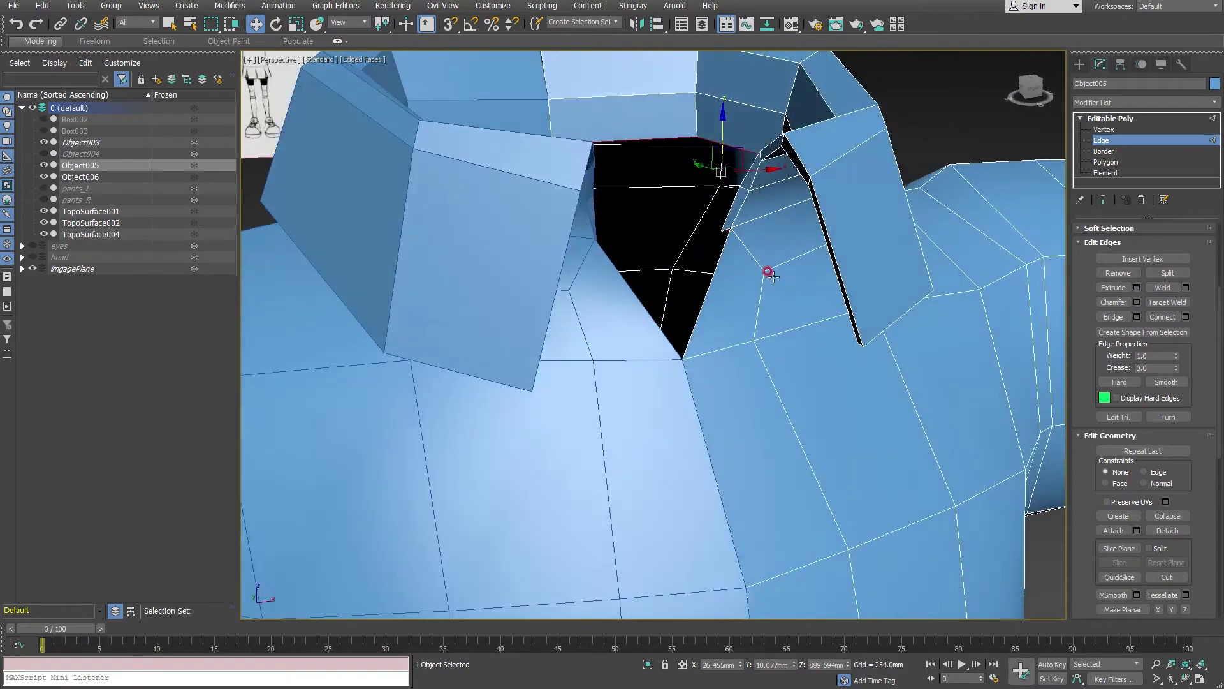
pyautogui.moveTo(721, 122); pyautogui.dragTo(718, 230)
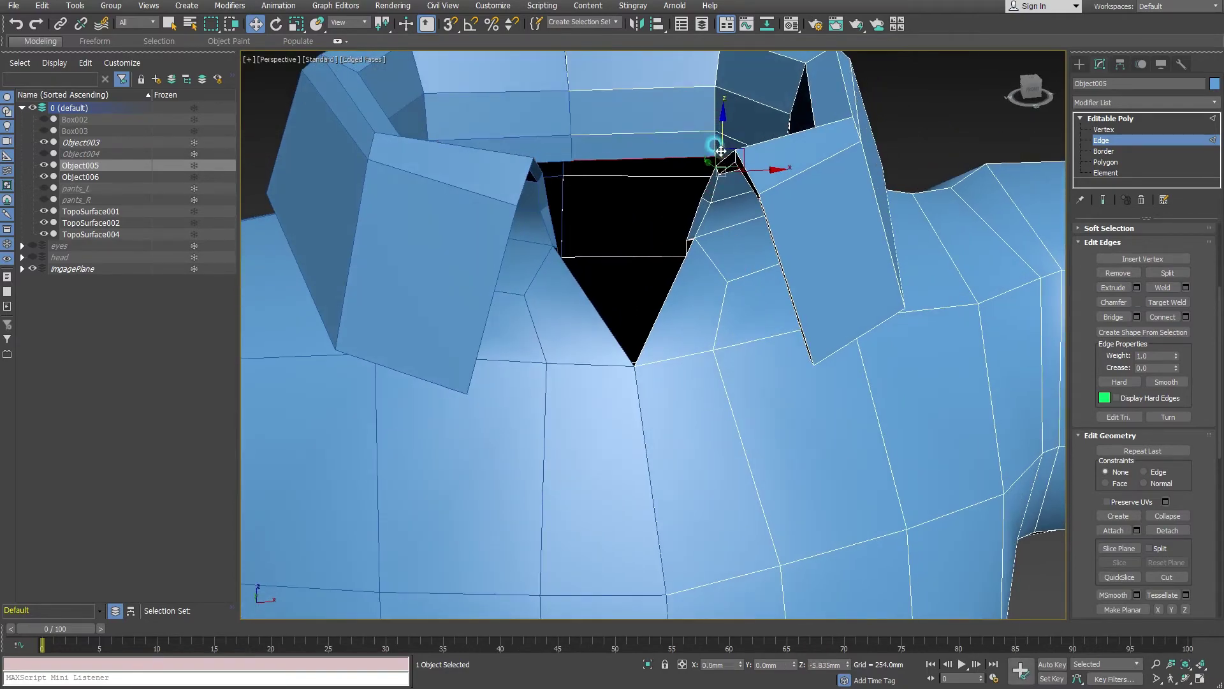
# - Back at Vertex level, select the collar-join vertex at the neck opening
pyautogui.moveTo(718, 230)
pyautogui.keyDown('alt'); pyautogui.mouseDown(button='middle')
pyautogui.moveTo(811, 266)
pyautogui.moveTo(863, 260)
pyautogui.moveTo(820, 281)
pyautogui.moveTo(861, 288)
pyautogui.moveTo(908, 210)
pyautogui.moveTo(927, 213)
pyautogui.mouseUp(button='middle'); pyautogui.keyUp('alt')
pyautogui.keyDown('alt'); pyautogui.moveTo(820, 255); pyautogui.dragTo(926, 151, button='middle'); pyautogui.keyUp('alt')
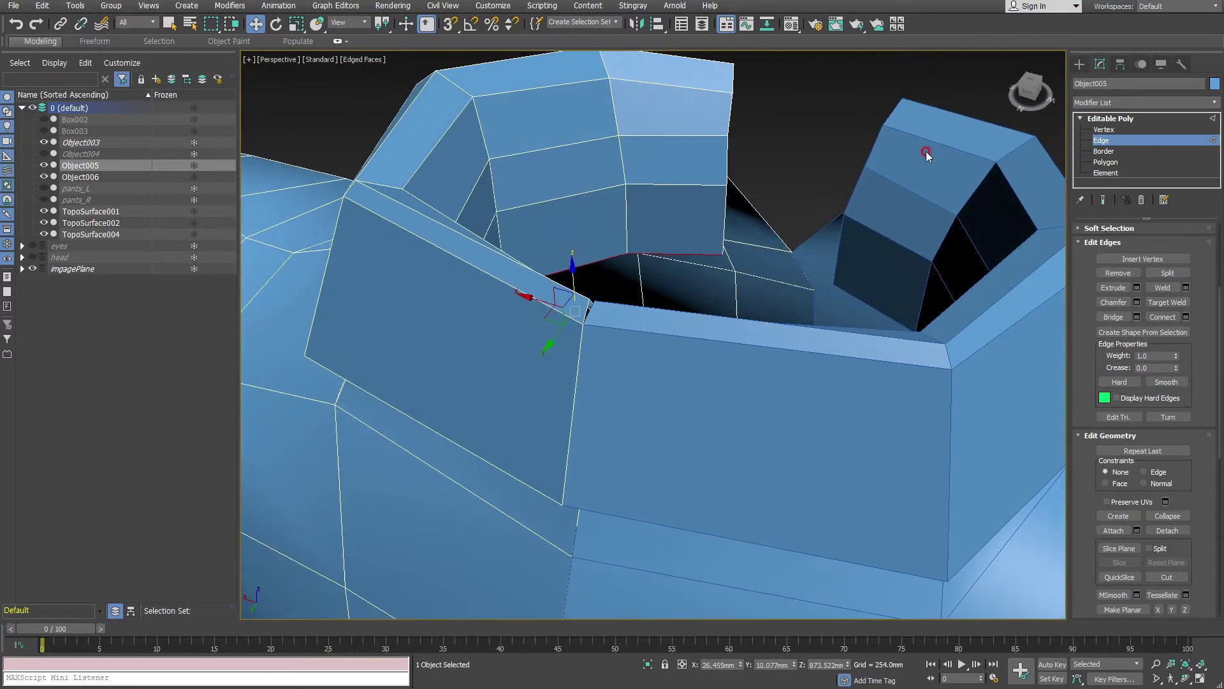
pyautogui.click(1104, 130)
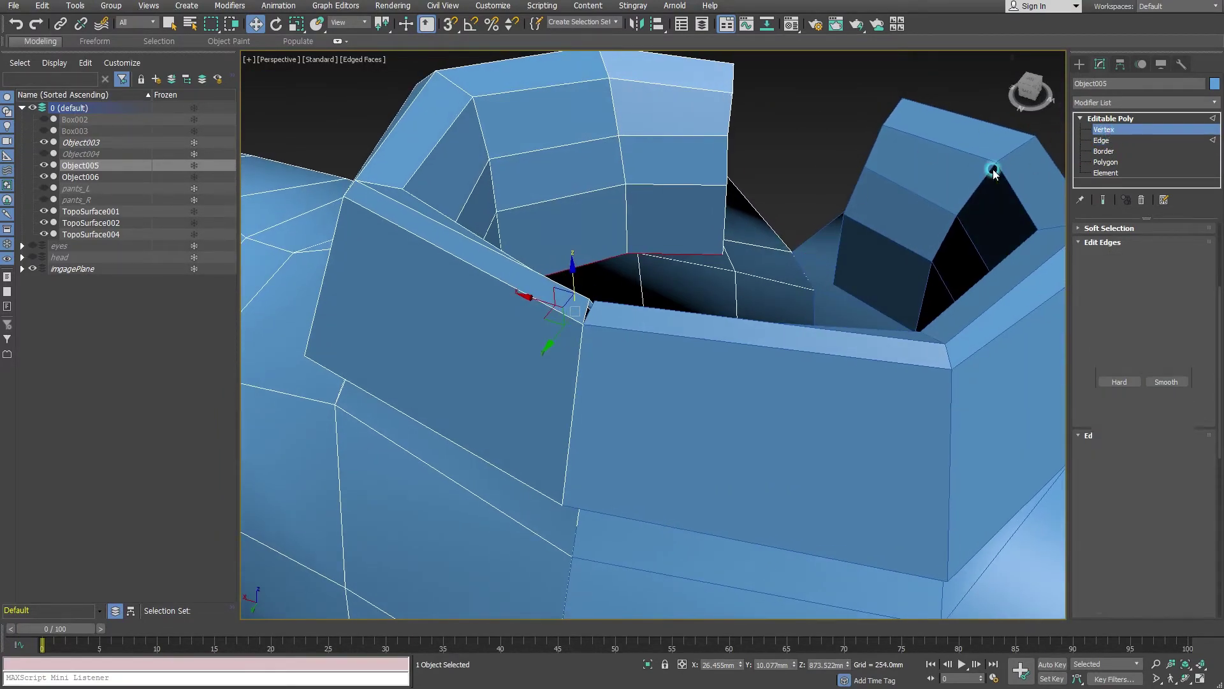
pyautogui.click(719, 255)
pyautogui.keyDown('alt'); pyautogui.moveTo(691, 251); pyautogui.dragTo(760, 308, button='middle'); pyautogui.keyUp('alt')
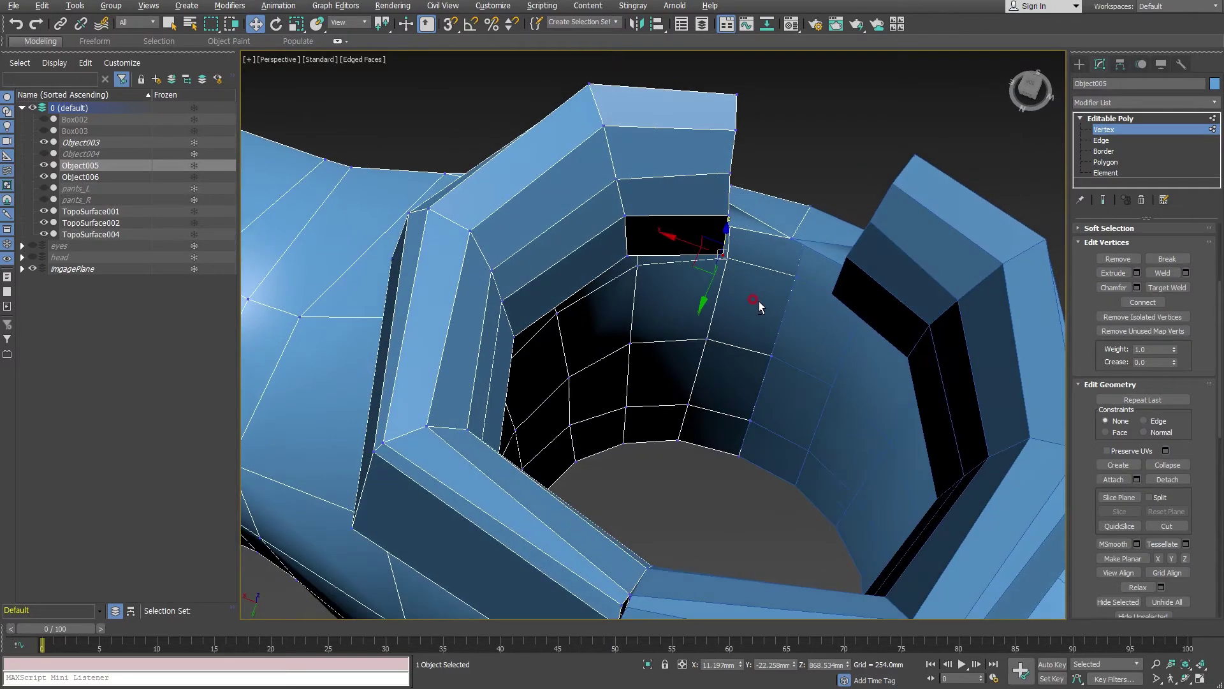
# - In the wireframe Front viewport, slide the collar vertex to the centre line at X 0
pyautogui.hotkey('alt', 'w')
pyautogui.press('F3')
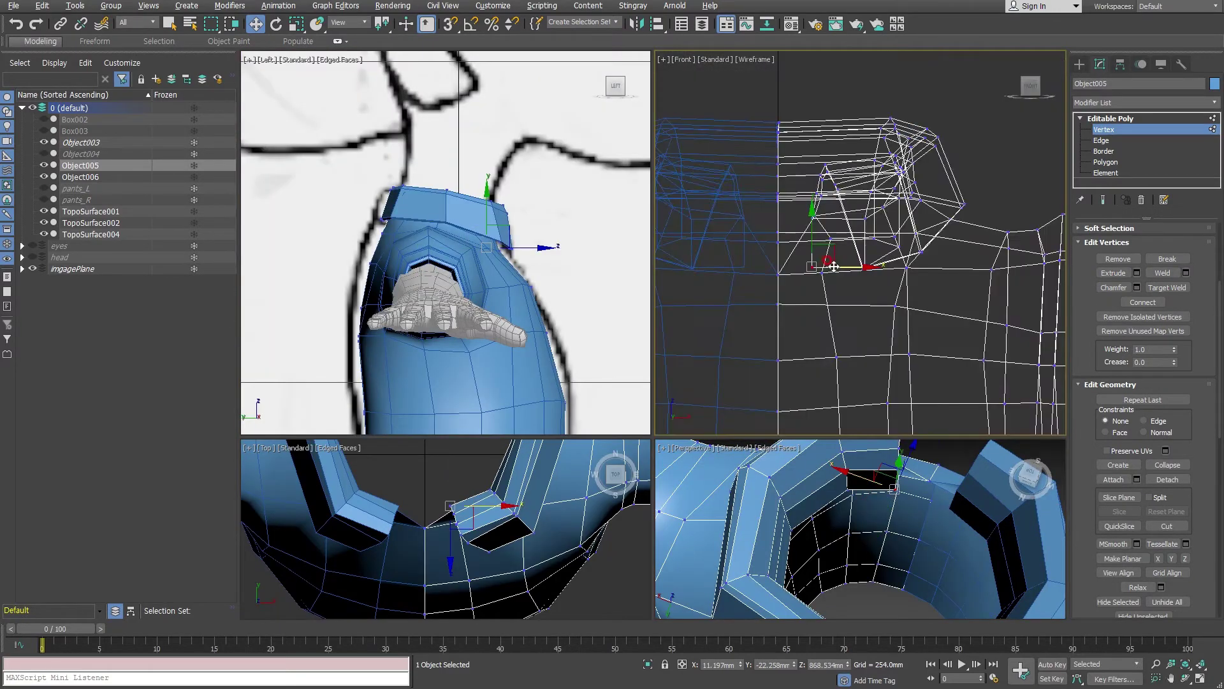
pyautogui.moveTo(846, 267); pyautogui.dragTo(794, 252)
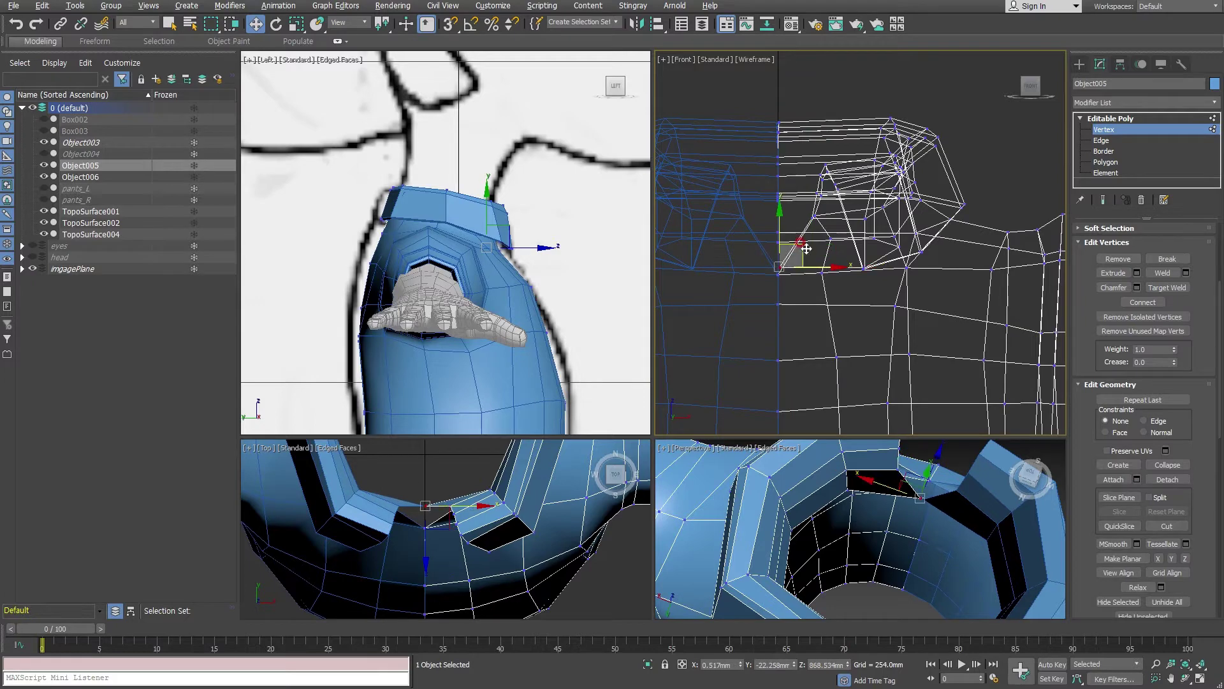
pyautogui.press('F3')
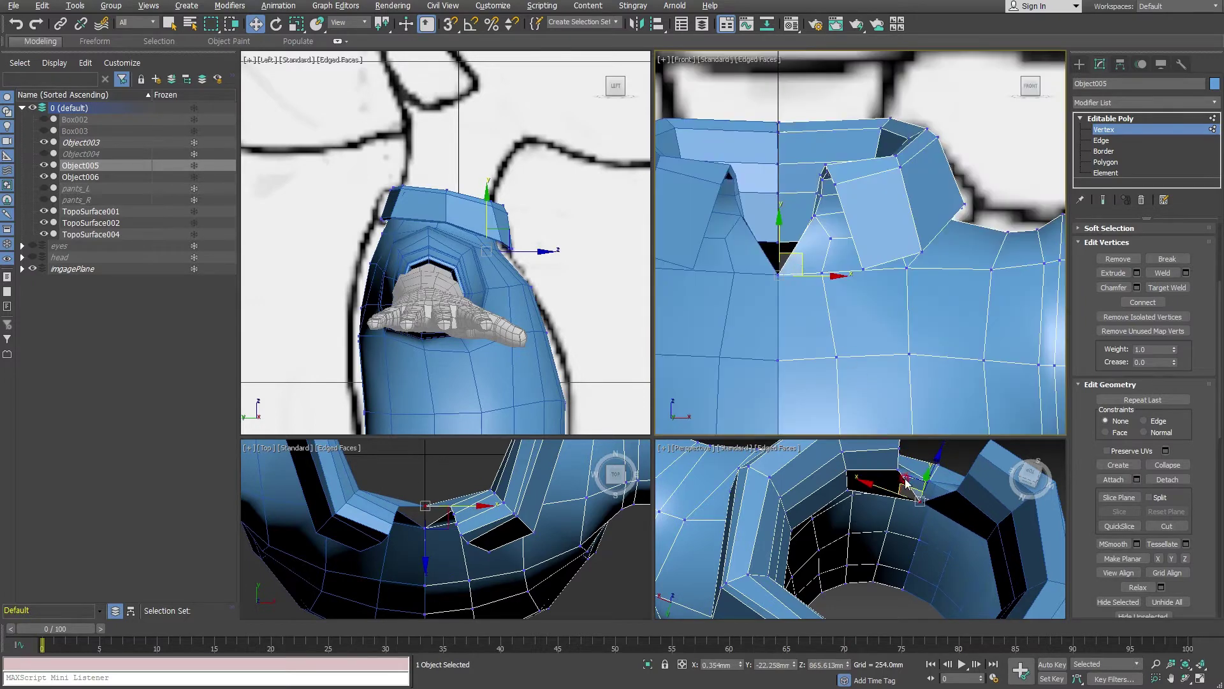
# - In the Top viewport, move the collar vertex back to Y -29.5 mm
pyautogui.scroll(2, 849, 473)
pyautogui.keyDown('alt'); pyautogui.moveTo(848, 474); pyautogui.dragTo(956, 510, button='middle'); pyautogui.keyUp('alt')
pyautogui.scroll(4, 1014, 542)
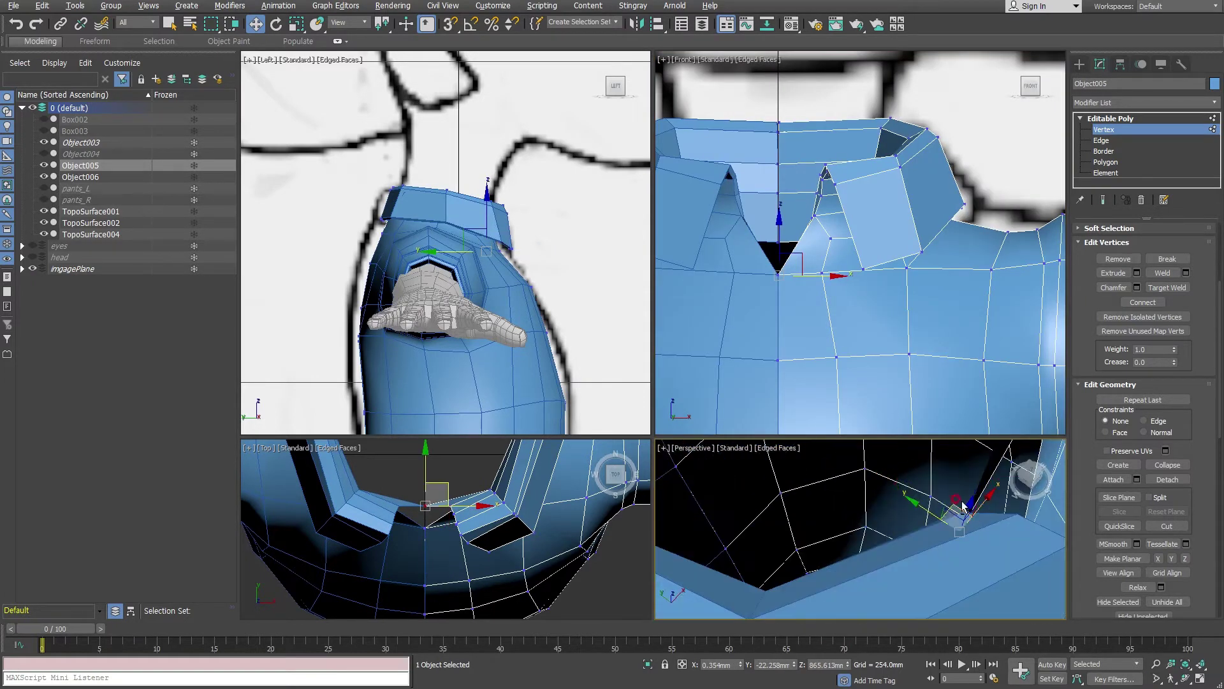
pyautogui.keyDown('alt'); pyautogui.moveTo(1014, 542); pyautogui.dragTo(856, 518, button='middle'); pyautogui.keyUp('alt')
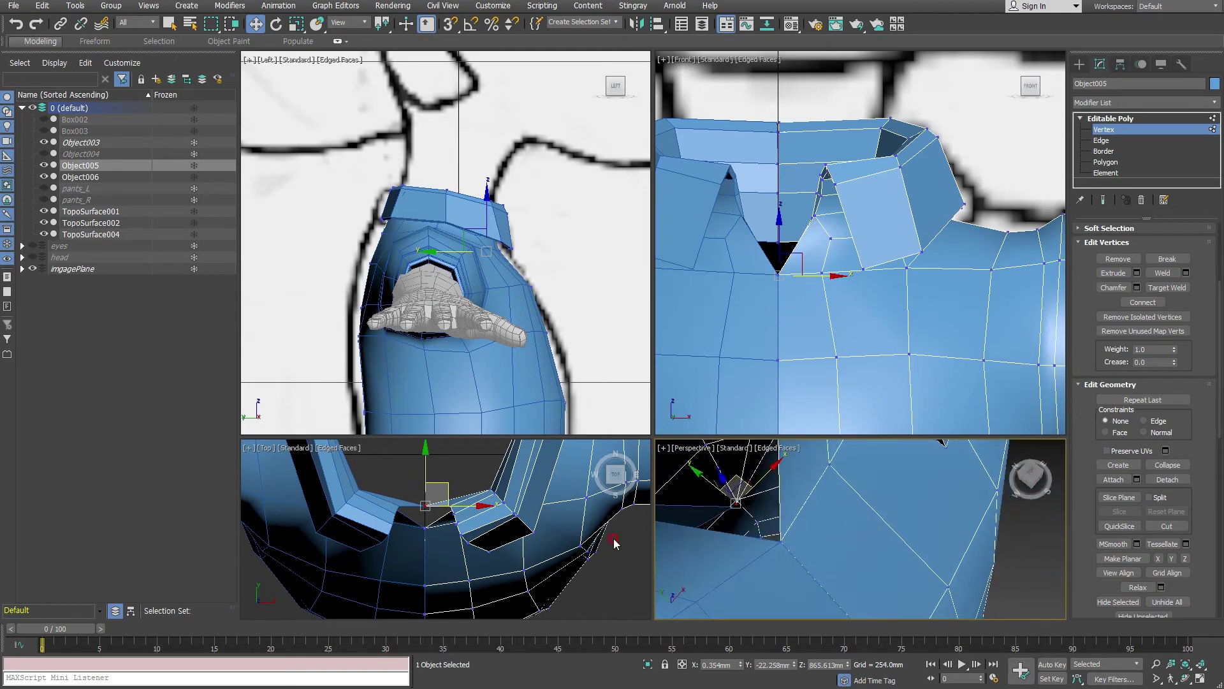
pyautogui.moveTo(535, 528)
pyautogui.mouseDown(button='middle')
pyautogui.moveTo(553, 535)
pyautogui.moveTo(453, 522)
pyautogui.mouseUp(button='middle')
pyautogui.scroll(2, 554, 534)
pyautogui.moveTo(427, 468); pyautogui.dragTo(859, 542)
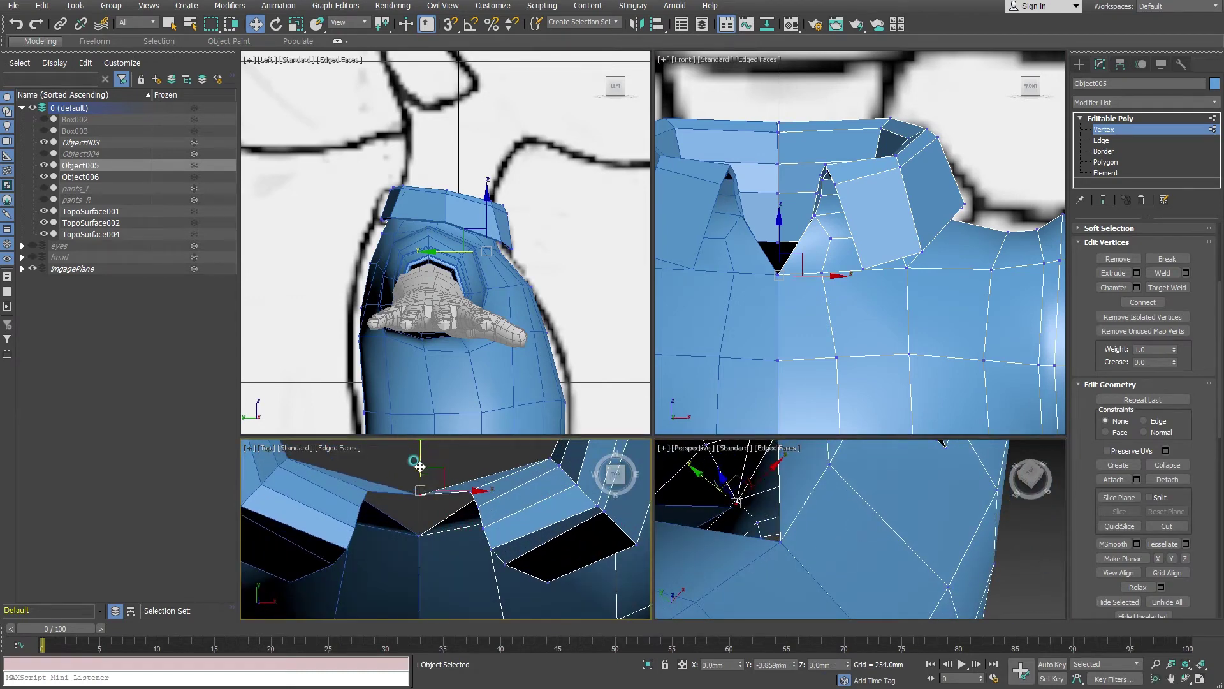
# - Bridge the two open edges at the collar gap with a new polygon
pyautogui.hotkey('alt', 'w')
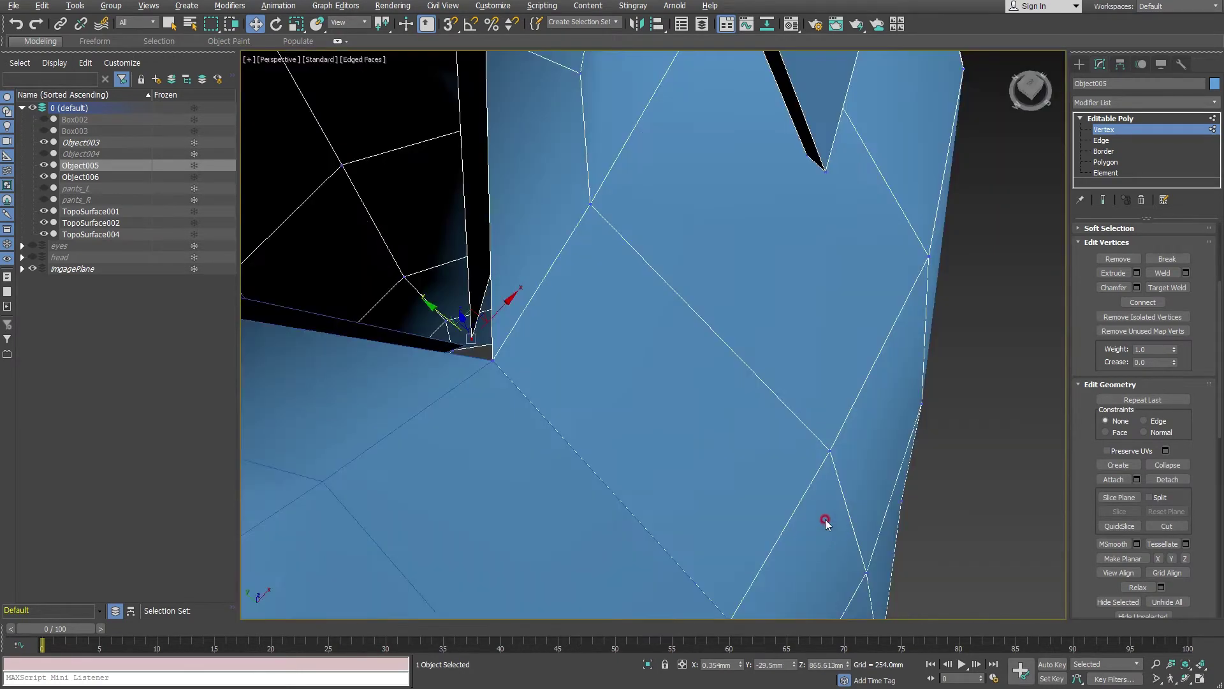
pyautogui.moveTo(825, 519)
pyautogui.keyDown('alt'); pyautogui.mouseDown(button='middle')
pyautogui.moveTo(705, 438)
pyautogui.moveTo(726, 439)
pyautogui.moveTo(709, 441)
pyautogui.mouseUp(button='middle'); pyautogui.keyUp('alt')
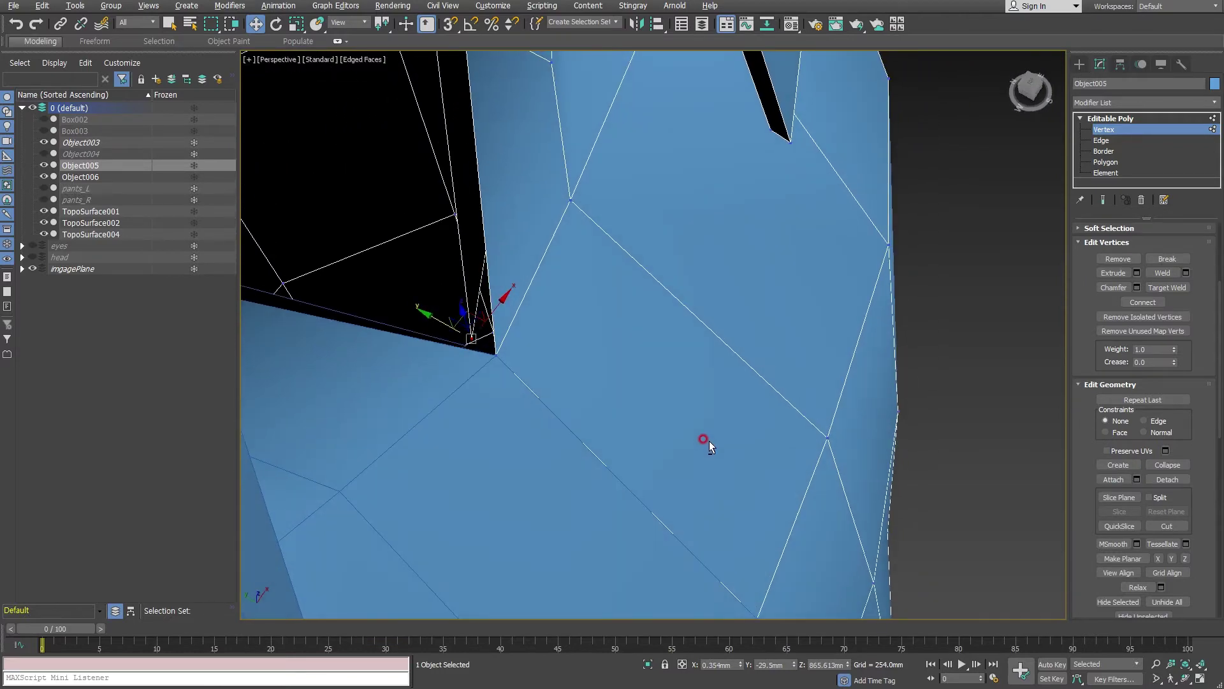
pyautogui.click(1103, 140)
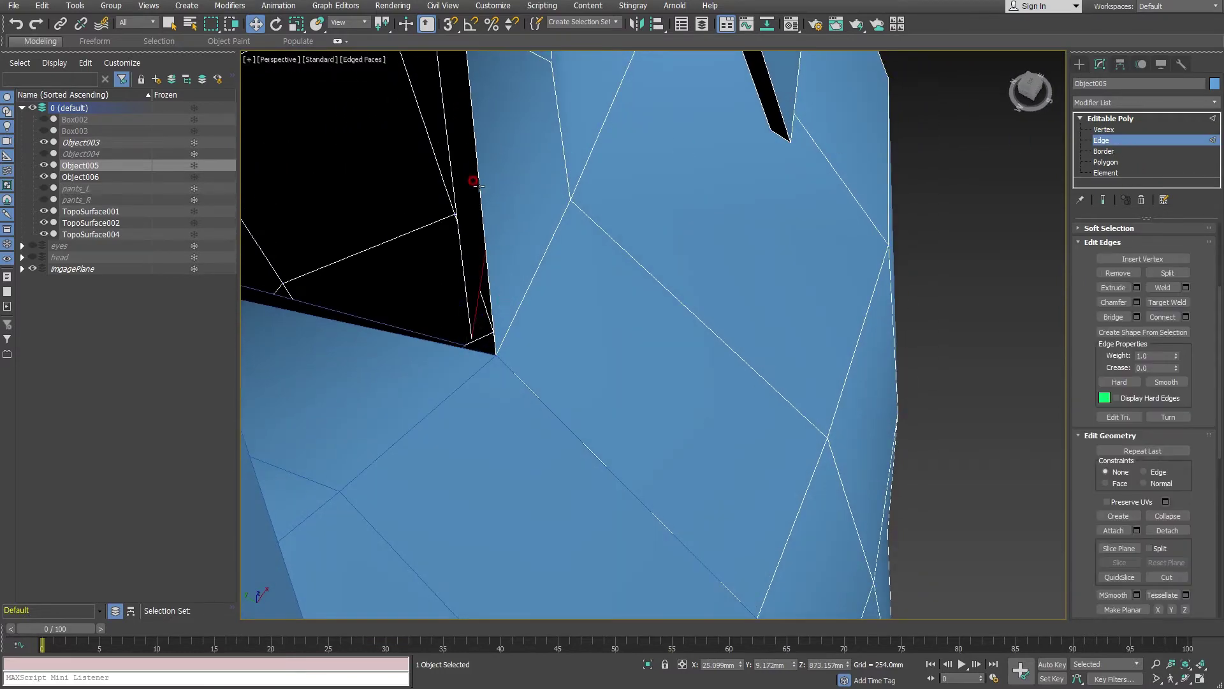
pyautogui.click(446, 190)
pyautogui.keyDown('ctrl'); pyautogui.click(454, 193); pyautogui.keyUp('ctrl')
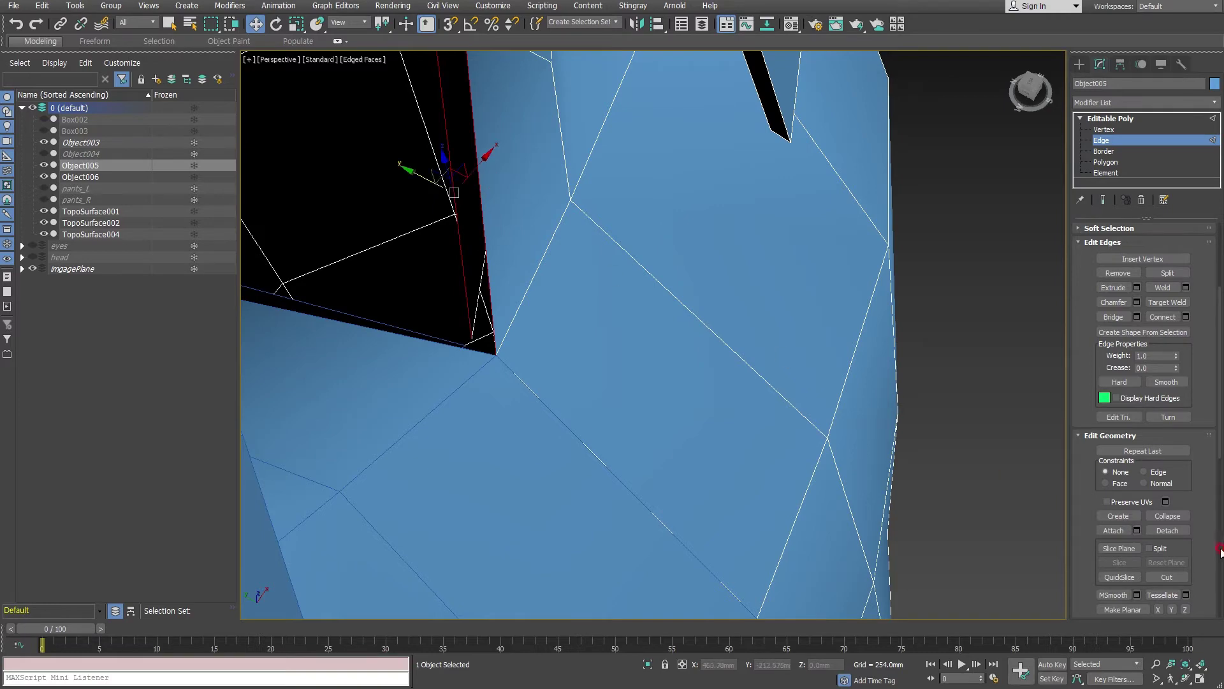
pyautogui.click(1113, 317)
# - Return to Vertex level and reselect the vertex at the collar gap
pyautogui.scroll(-3, 444, 374)
pyautogui.keyDown('alt'); pyautogui.moveTo(444, 374); pyautogui.dragTo(648, 407, button='middle'); pyautogui.keyUp('alt')
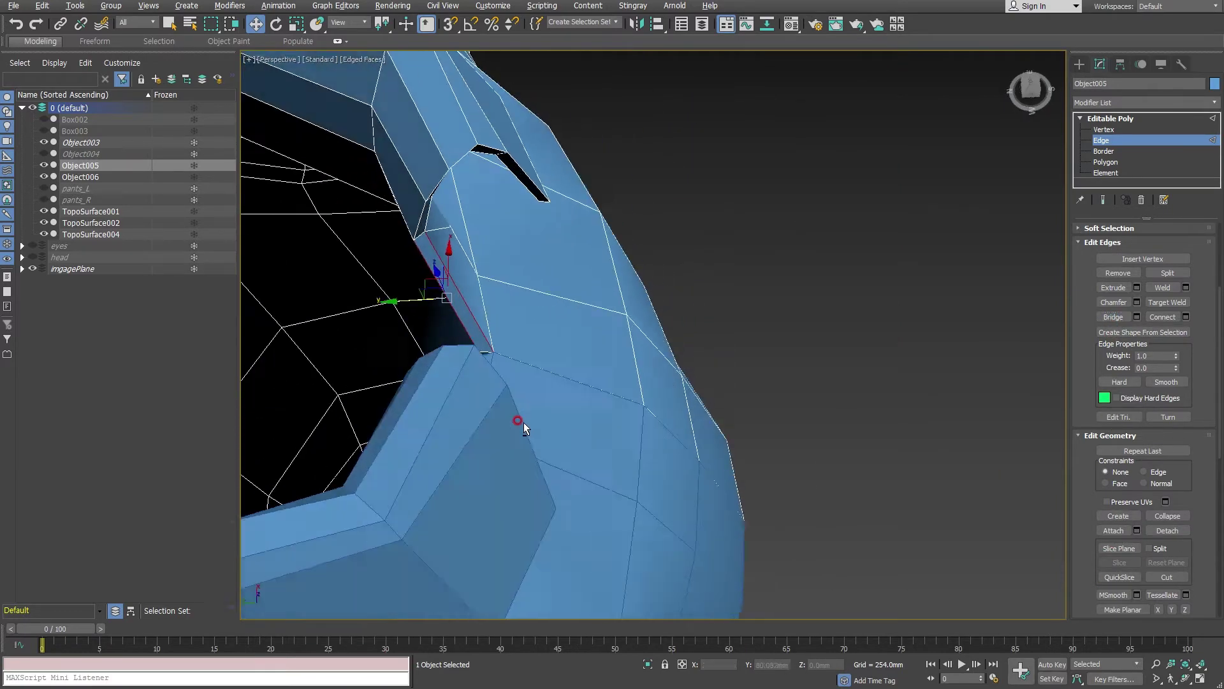
pyautogui.scroll(2, 648, 407)
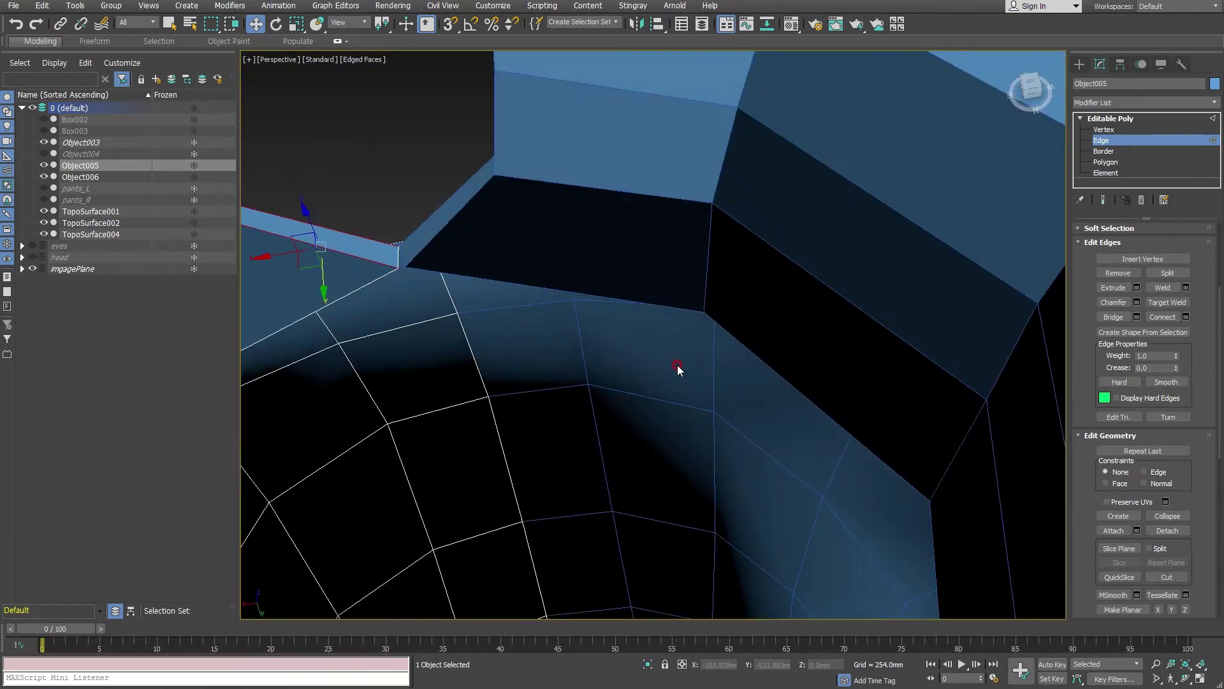
pyautogui.click(1103, 129)
pyautogui.click(395, 271)
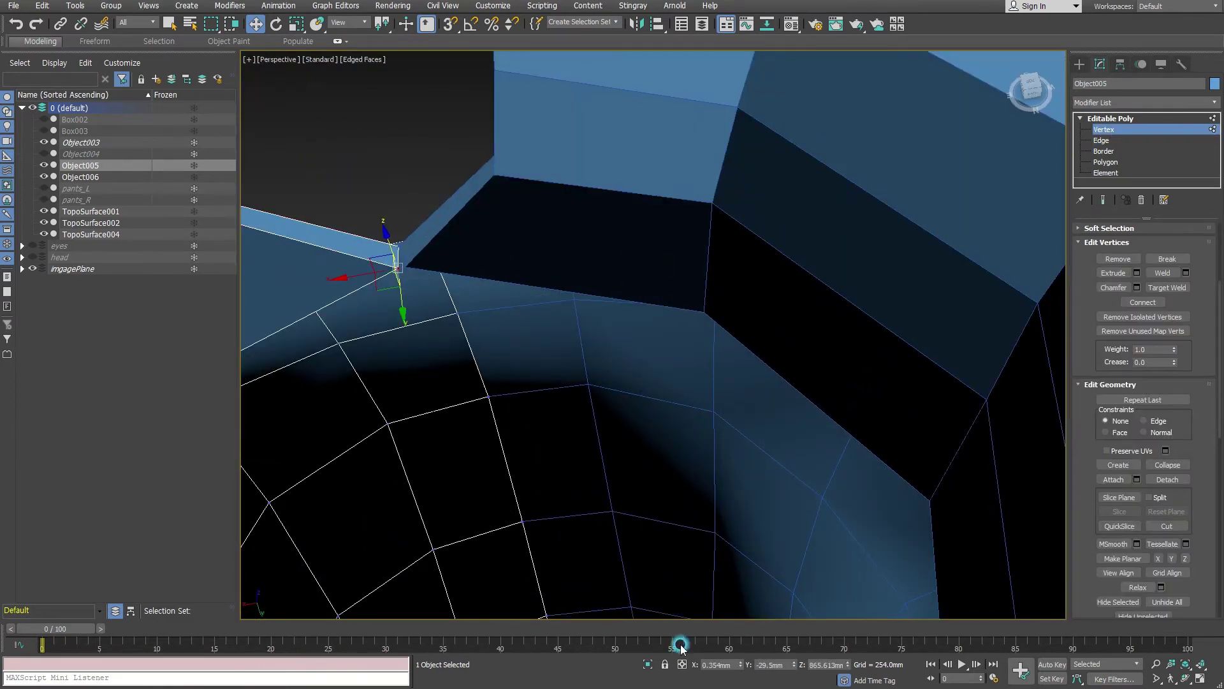
# - Snap the collar-join vertex to X 0 and raise it slightly
pyautogui.rightClick(745, 666)
pyautogui.scroll(-6, 638, 382)
pyautogui.keyDown('alt'); pyautogui.moveTo(638, 383); pyautogui.dragTo(806, 430, button='middle'); pyautogui.keyUp('alt')
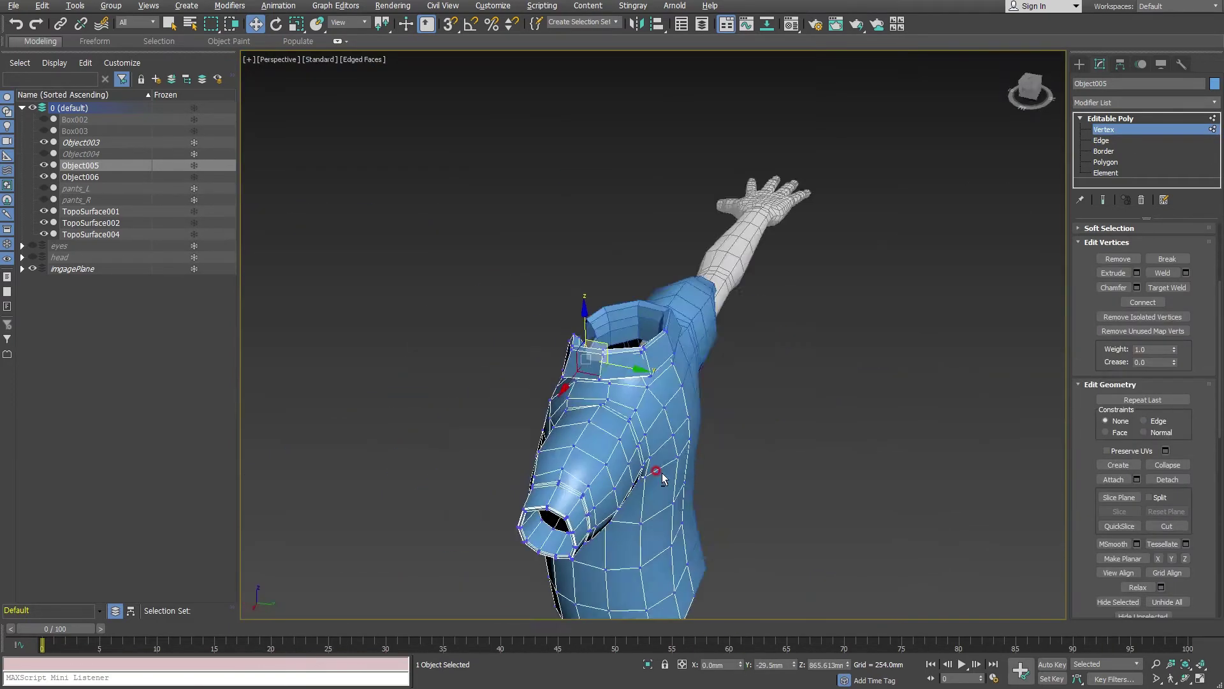
pyautogui.scroll(3, 702, 402)
pyautogui.scroll(2, 645, 385)
pyautogui.moveTo(646, 385)
pyautogui.keyDown('alt'); pyautogui.mouseDown(button='middle')
pyautogui.moveTo(574, 396)
pyautogui.moveTo(534, 347)
pyautogui.moveTo(574, 329)
pyautogui.moveTo(527, 250)
pyautogui.mouseUp(button='middle'); pyautogui.keyUp('alt')
pyautogui.scroll(3, 464, 293)
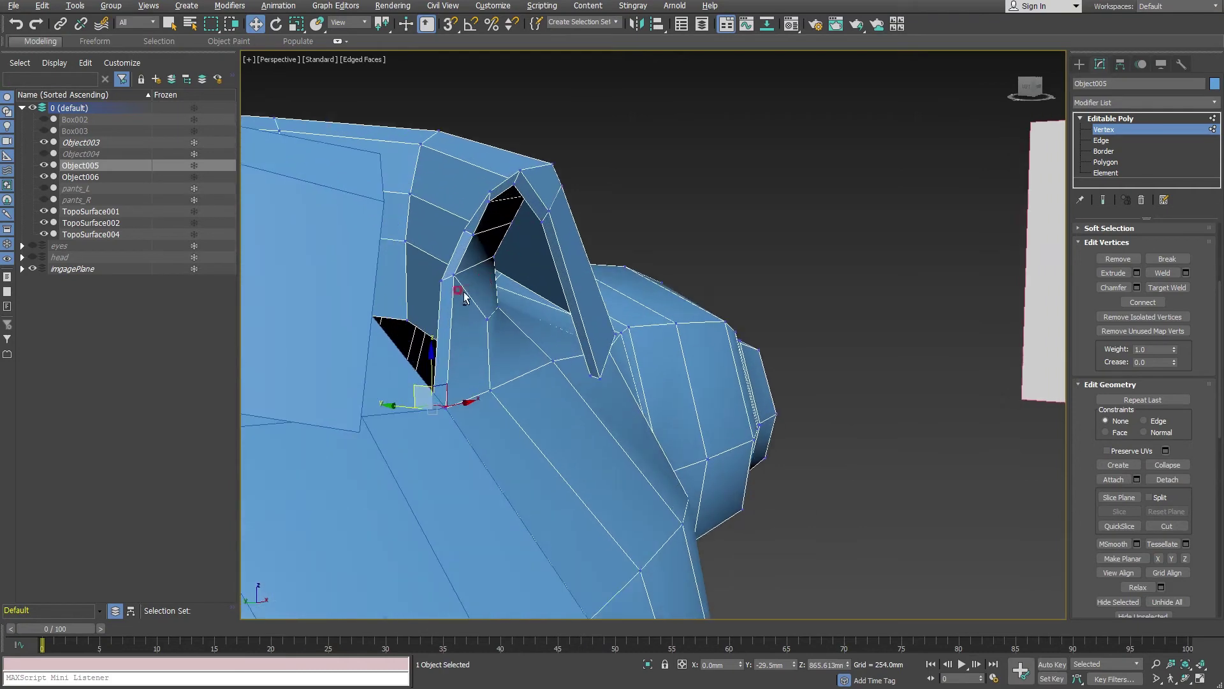
pyautogui.moveTo(450, 268); pyautogui.dragTo(458, 236)
pyautogui.keyDown('alt'); pyautogui.moveTo(457, 236); pyautogui.dragTo(503, 221, button='middle'); pyautogui.keyUp('alt')
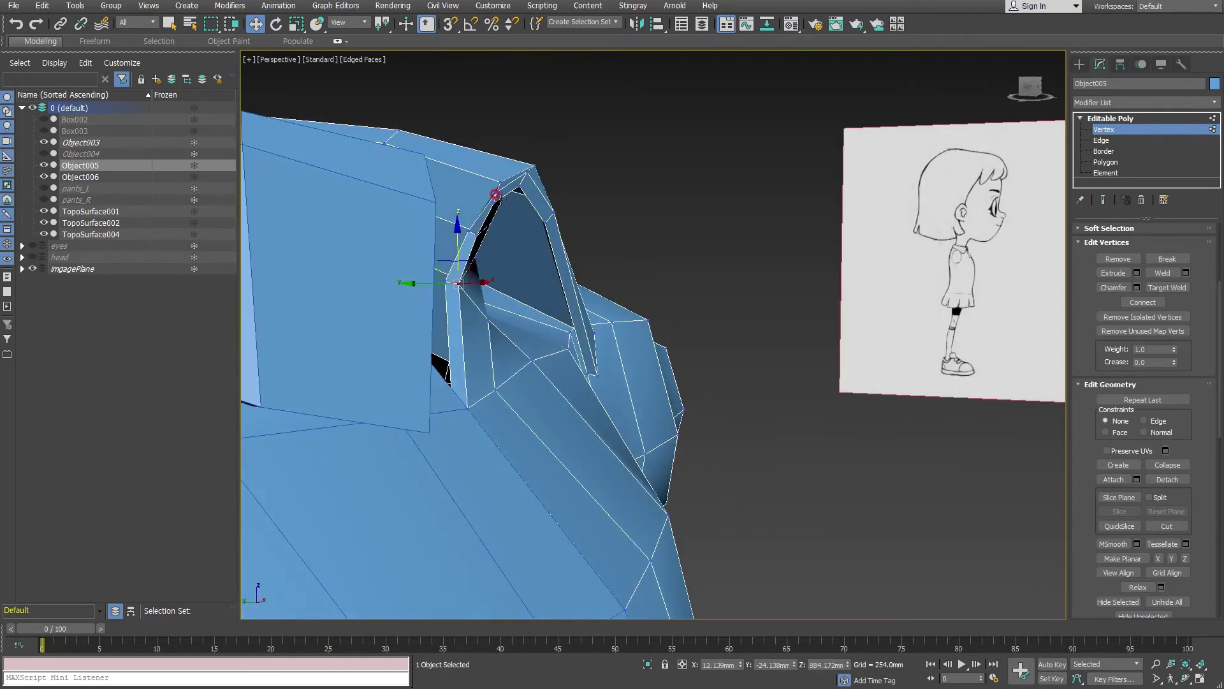
# - Move the collar corner vertex up and outward, then settle it down and inward
pyautogui.click(497, 194)
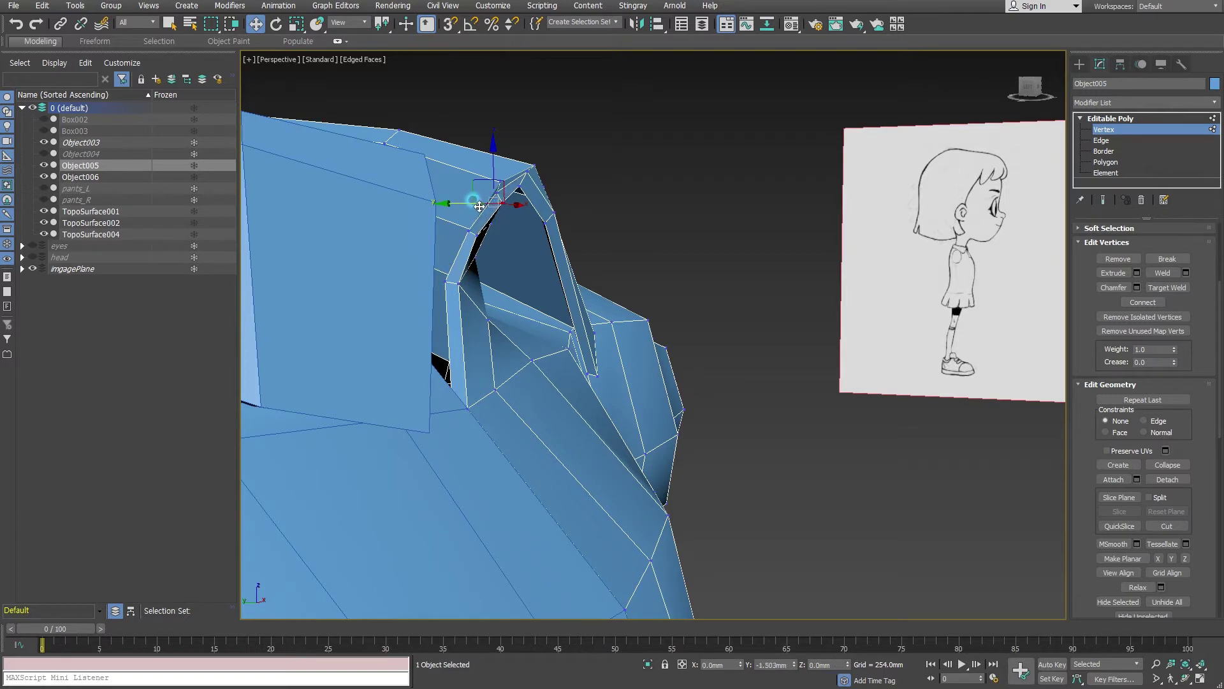
pyautogui.moveTo(479, 206); pyautogui.dragTo(521, 188)
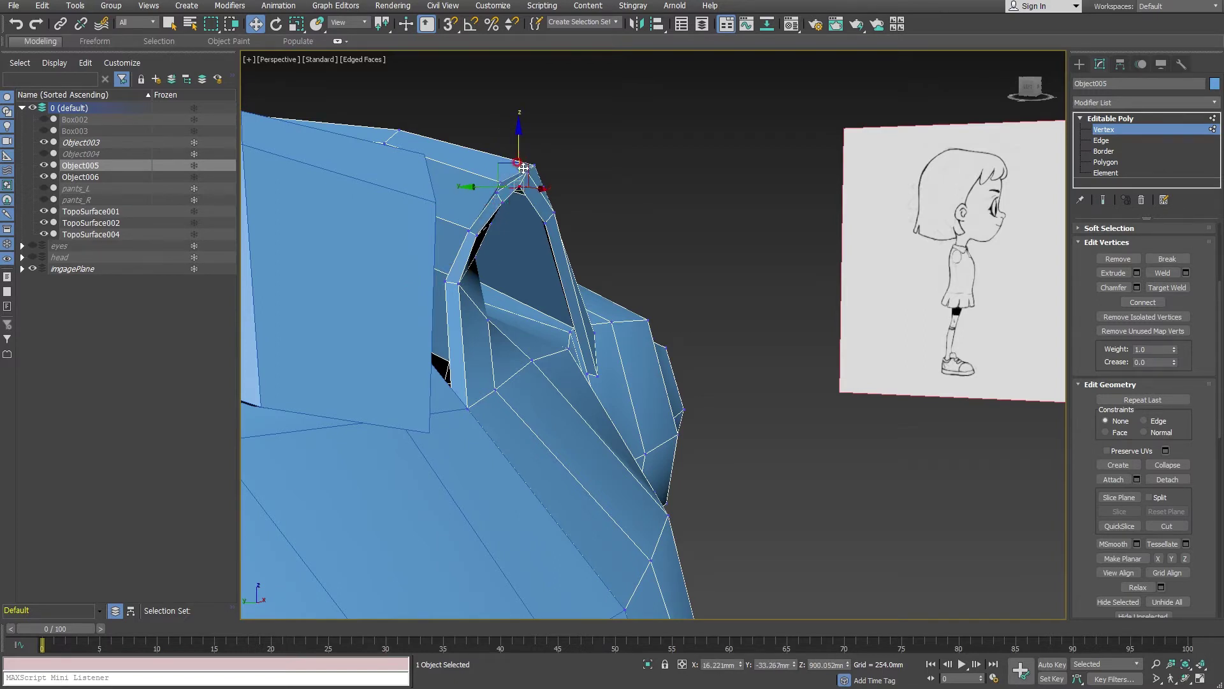
pyautogui.moveTo(520, 147); pyautogui.dragTo(547, 193)
pyautogui.moveTo(602, 271)
pyautogui.keyDown('alt'); pyautogui.mouseDown(button='middle')
pyautogui.moveTo(613, 318)
pyautogui.moveTo(640, 264)
pyautogui.moveTo(678, 328)
pyautogui.moveTo(670, 354)
pyautogui.moveTo(620, 344)
pyautogui.moveTo(645, 286)
pyautogui.moveTo(666, 297)
pyautogui.mouseUp(button='middle'); pyautogui.keyUp('alt')
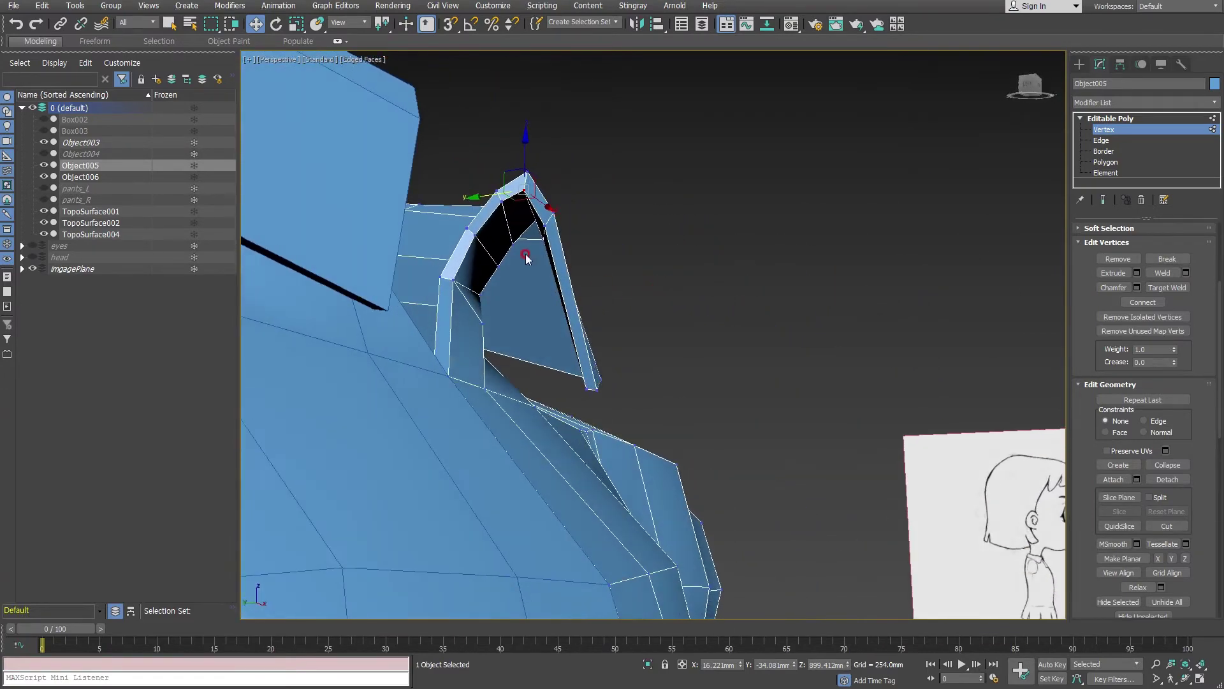
pyautogui.moveTo(500, 263); pyautogui.dragTo(479, 261)
pyautogui.moveTo(480, 262)
pyautogui.keyDown('alt'); pyautogui.mouseDown(button='middle')
pyautogui.moveTo(535, 333)
pyautogui.moveTo(514, 338)
pyautogui.moveTo(465, 309)
pyautogui.moveTo(468, 416)
pyautogui.moveTo(519, 439)
pyautogui.mouseUp(button='middle'); pyautogui.keyUp('alt')
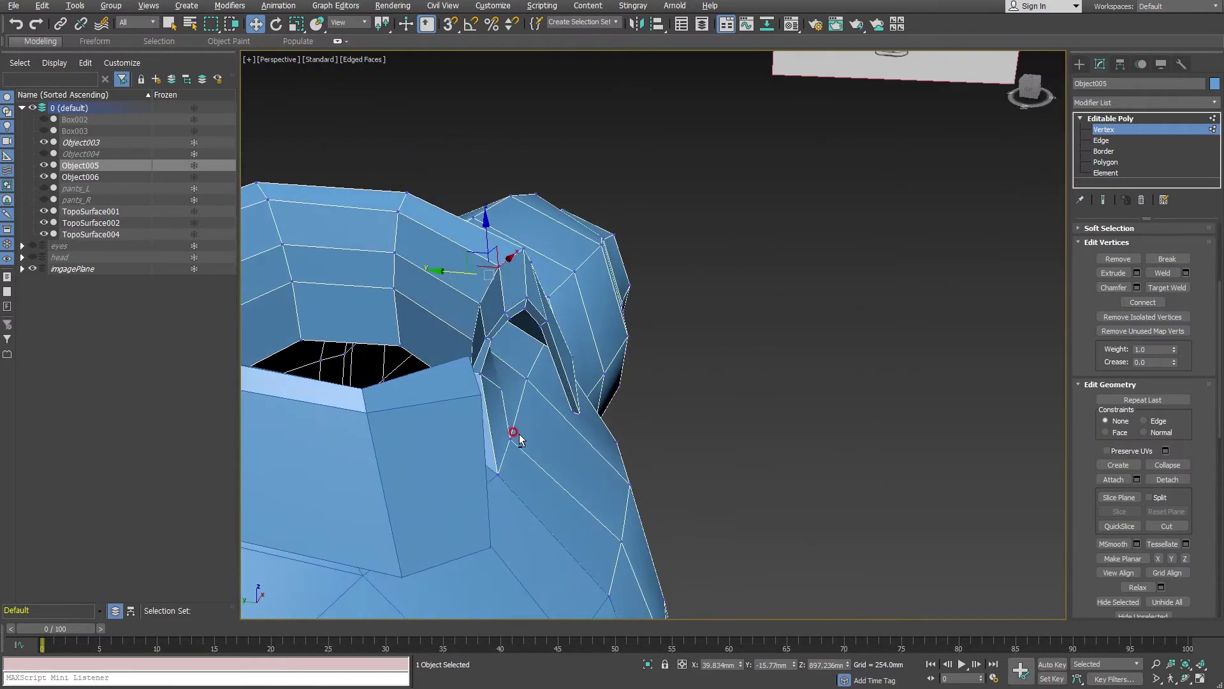
# - Shift another collar vertex slightly along Y and left toward the V-neck
pyautogui.click(500, 388)
pyautogui.moveTo(471, 388); pyautogui.dragTo(454, 384)
pyautogui.moveTo(454, 383)
pyautogui.keyDown('alt'); pyautogui.mouseDown(button='middle')
pyautogui.moveTo(554, 399)
pyautogui.moveTo(518, 418)
pyautogui.mouseUp(button='middle'); pyautogui.keyUp('alt')
pyautogui.moveTo(523, 387); pyautogui.dragTo(461, 409)
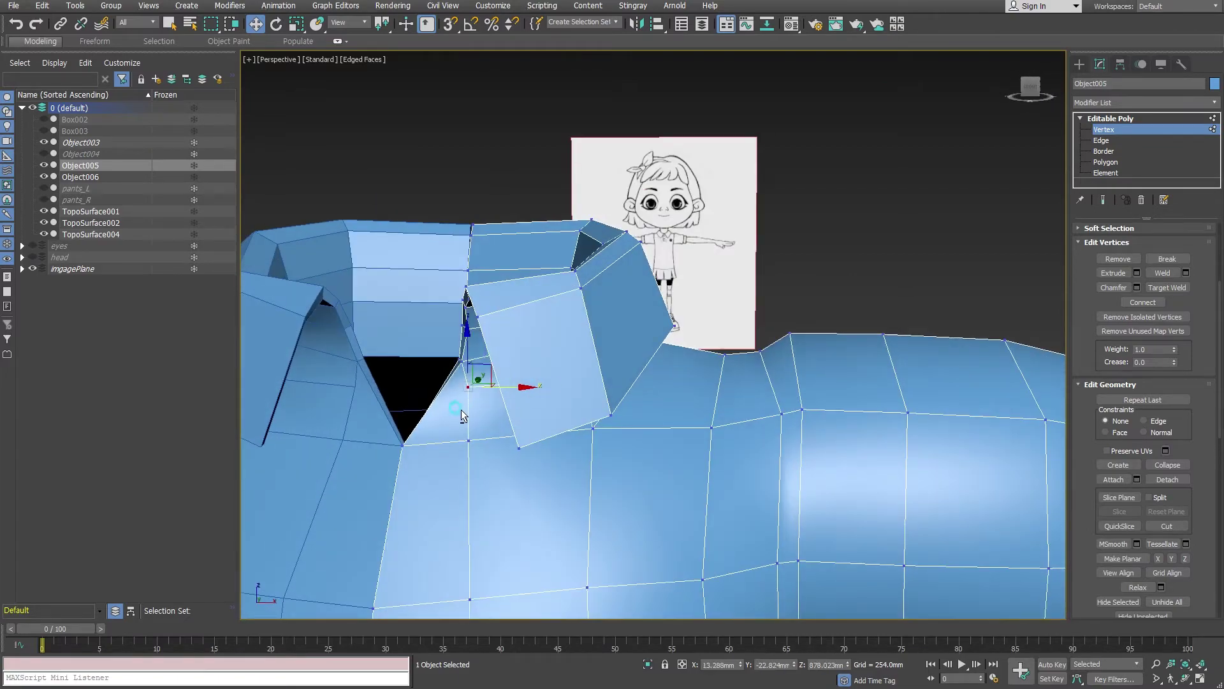
pyautogui.moveTo(462, 410)
pyautogui.keyDown('alt'); pyautogui.mouseDown(button='middle')
pyautogui.moveTo(546, 416)
pyautogui.moveTo(539, 428)
pyautogui.mouseUp(button='middle'); pyautogui.keyUp('alt')
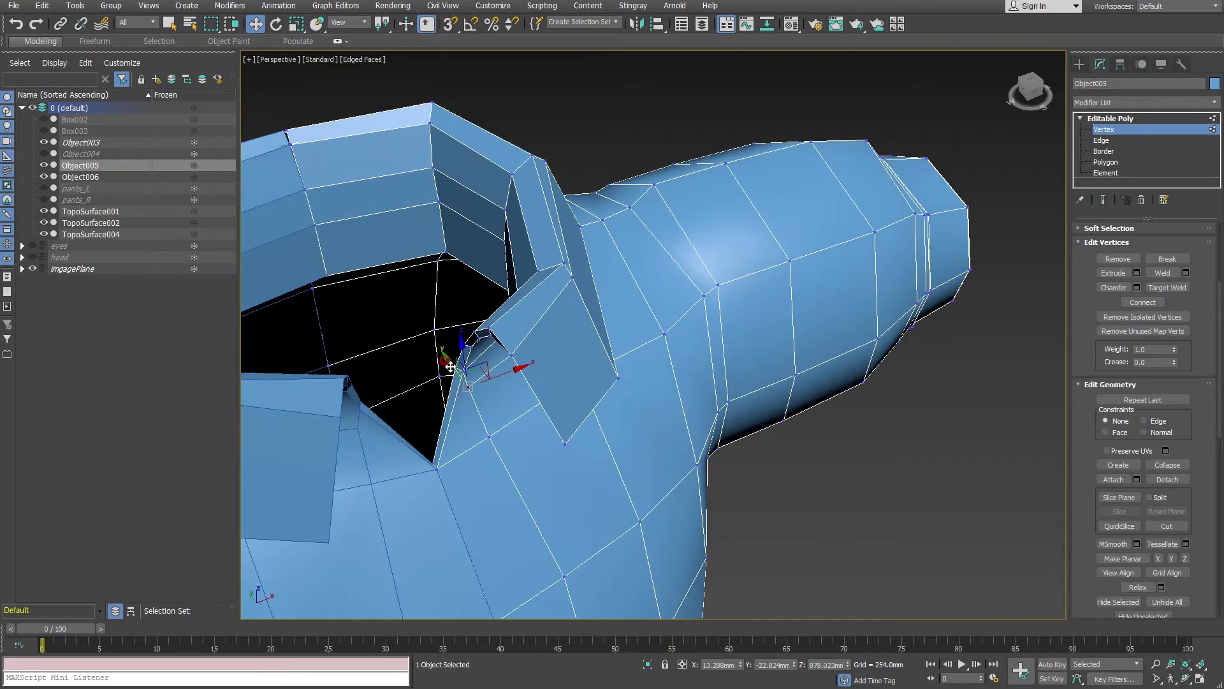
pyautogui.keyDown('alt'); pyautogui.moveTo(510, 455); pyautogui.dragTo(532, 491, button='middle'); pyautogui.keyUp('alt')
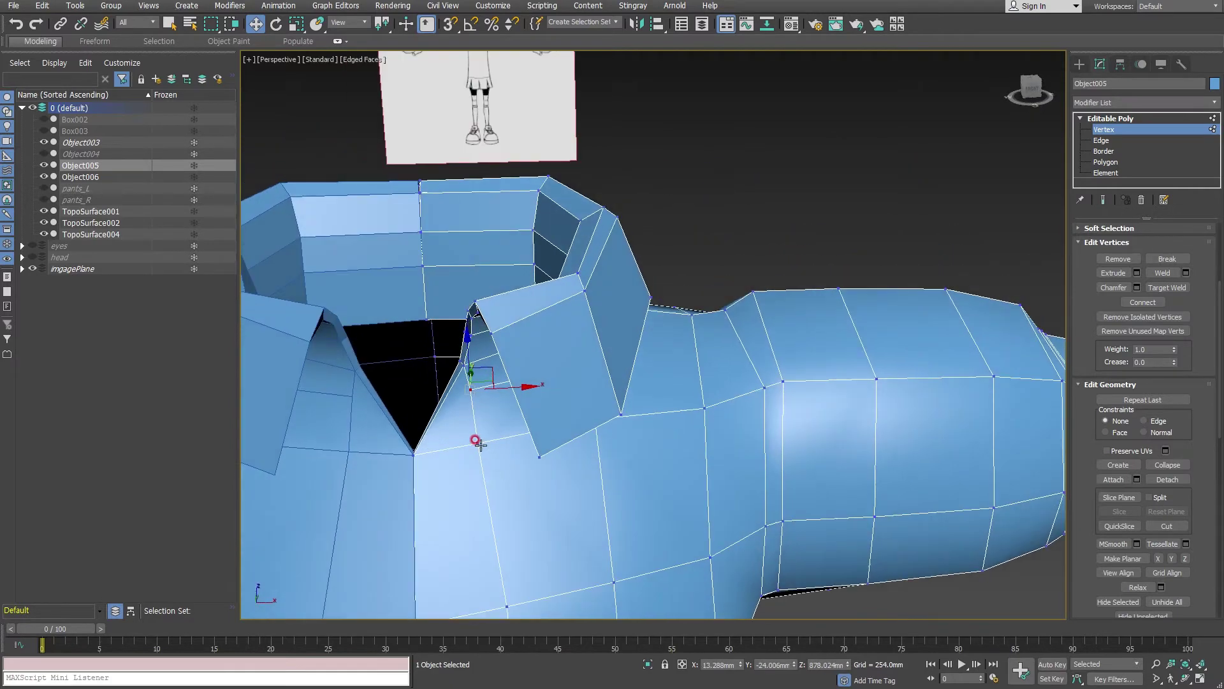
pyautogui.moveTo(510, 445); pyautogui.dragTo(497, 444)
# - Move the chest vertex below the collar left toward the centre line
pyautogui.scroll(-4, 537, 523)
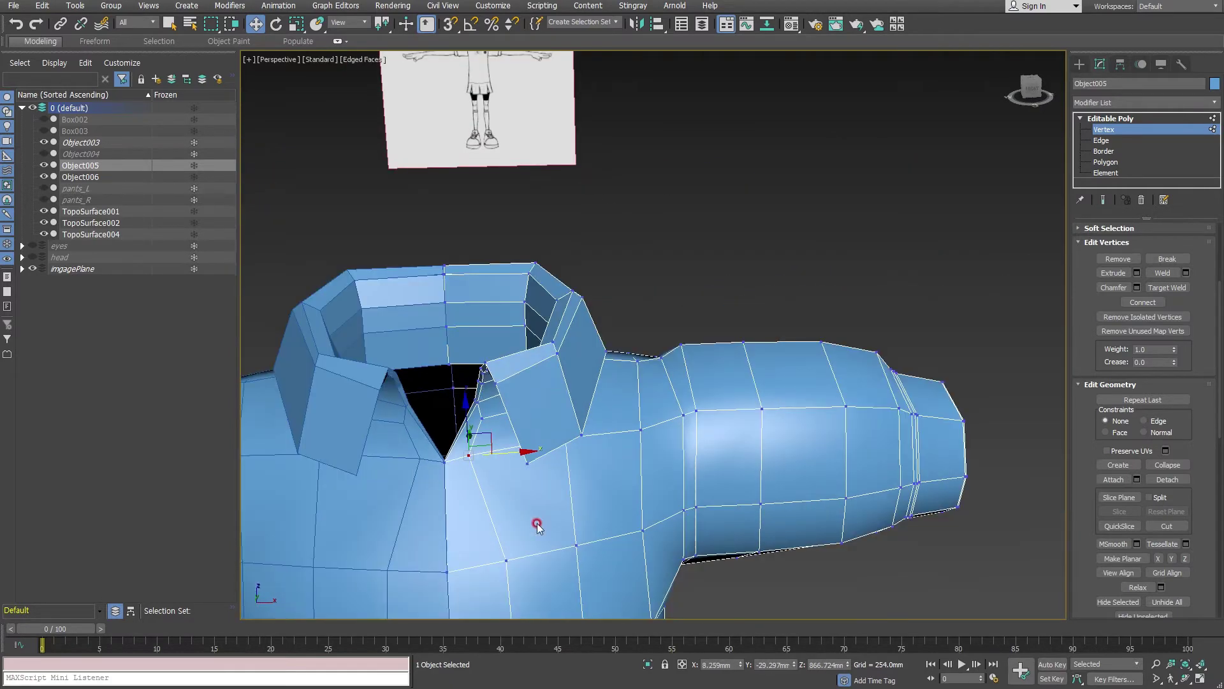
pyautogui.moveTo(537, 523)
pyautogui.keyDown('alt'); pyautogui.mouseDown(button='middle')
pyautogui.moveTo(558, 550)
pyautogui.moveTo(520, 424)
pyautogui.mouseUp(button='middle'); pyautogui.keyUp('alt')
pyautogui.click(529, 429)
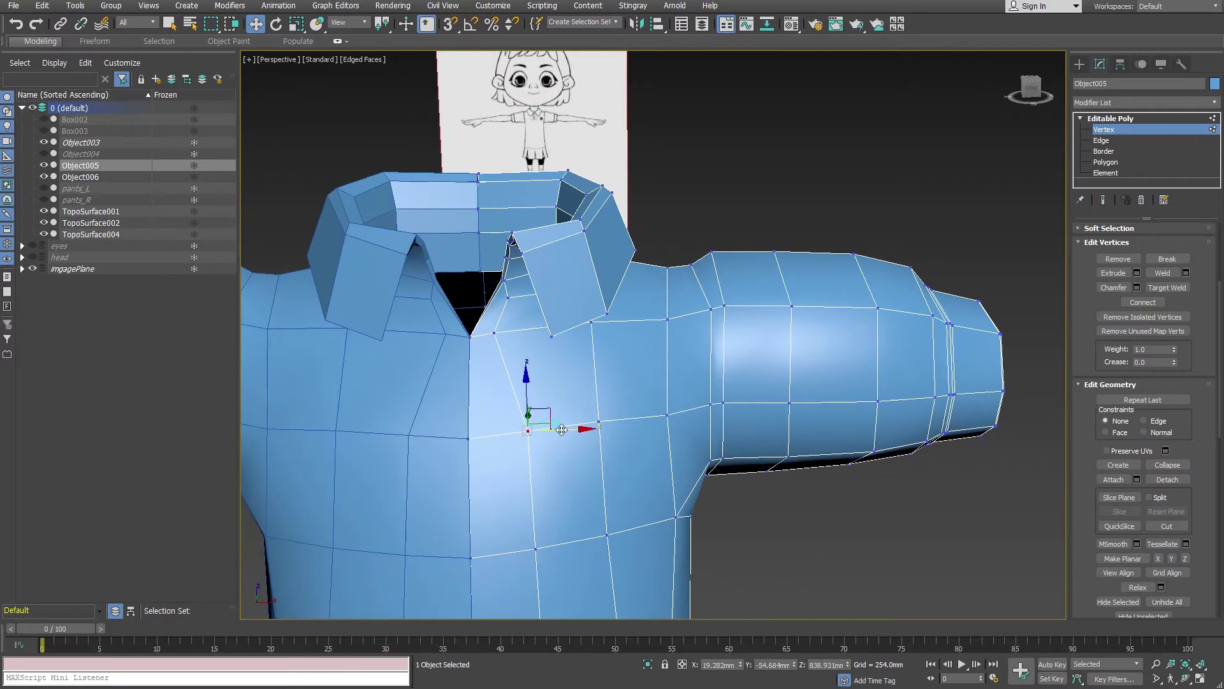
pyautogui.moveTo(562, 430); pyautogui.dragTo(547, 430)
pyautogui.scroll(-2, 566, 511)
pyautogui.scroll(-2, 588, 548)
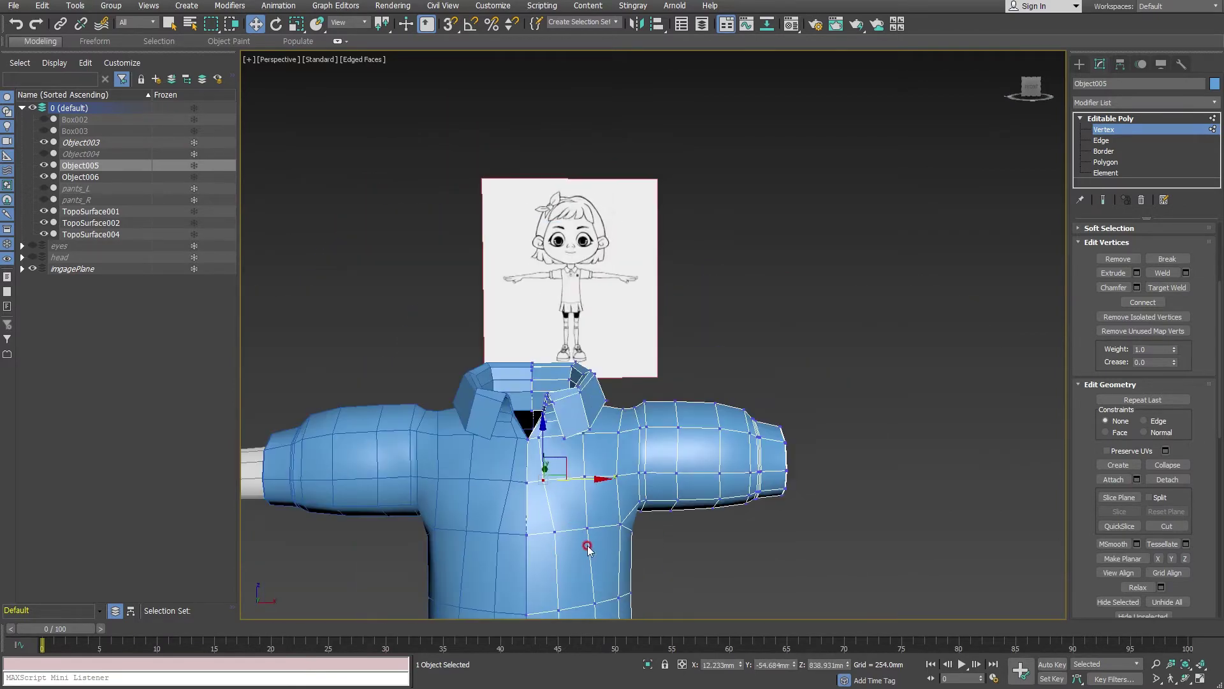
pyautogui.moveTo(588, 549)
pyautogui.keyDown('alt'); pyautogui.mouseDown(button='middle')
pyautogui.moveTo(580, 488)
pyautogui.moveTo(510, 410)
pyautogui.mouseUp(button='middle'); pyautogui.keyUp('alt')
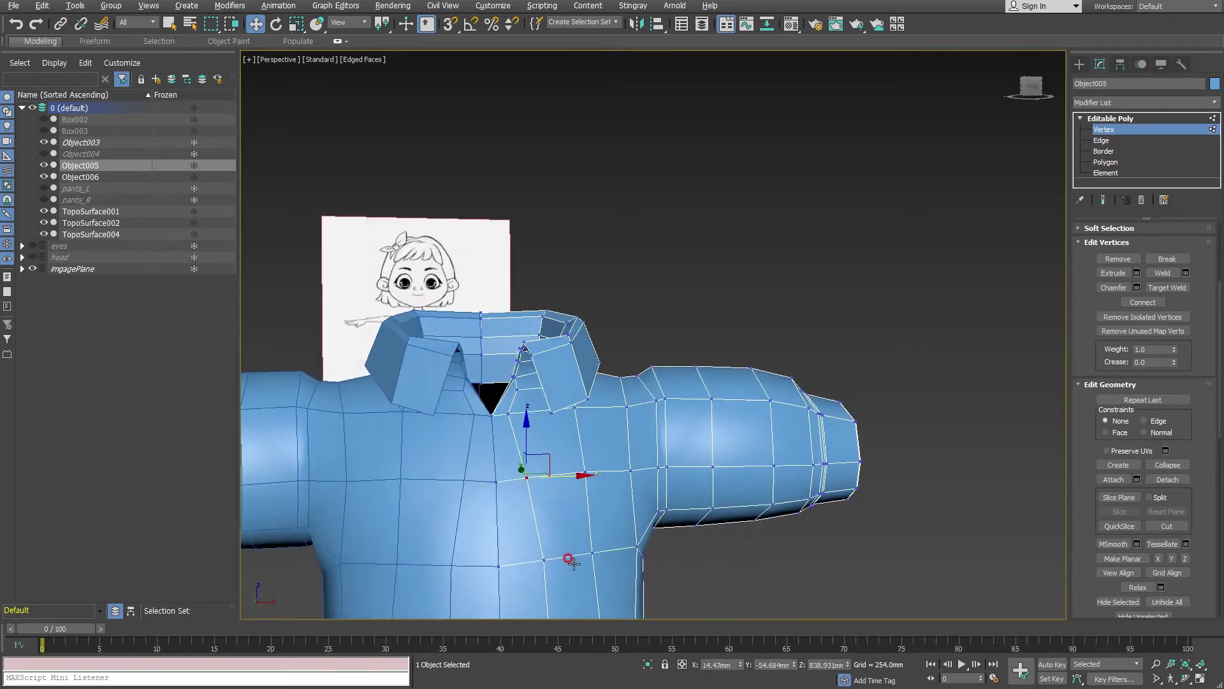
pyautogui.moveTo(510, 410); pyautogui.dragTo(541, 408)
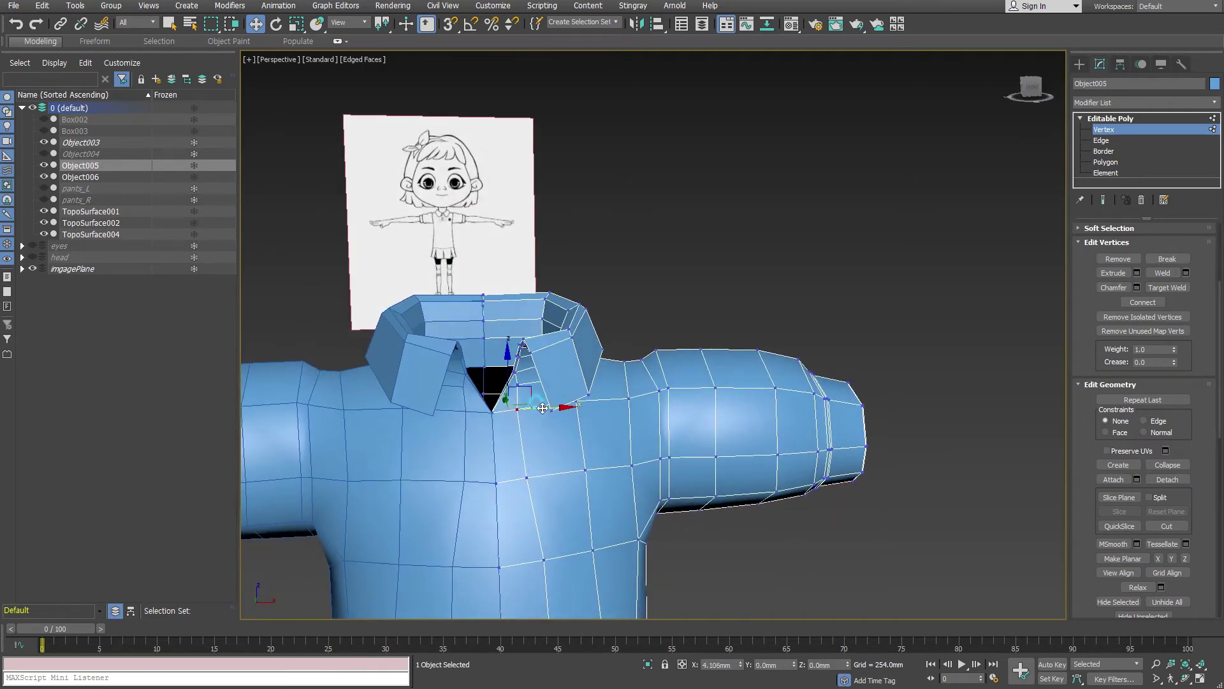
# - Slide the last collar-join vertex sideways to close the flap join
pyautogui.keyDown('alt'); pyautogui.moveTo(539, 414); pyautogui.dragTo(532, 391, button='middle'); pyautogui.keyUp('alt')
pyautogui.scroll(3, 532, 391)
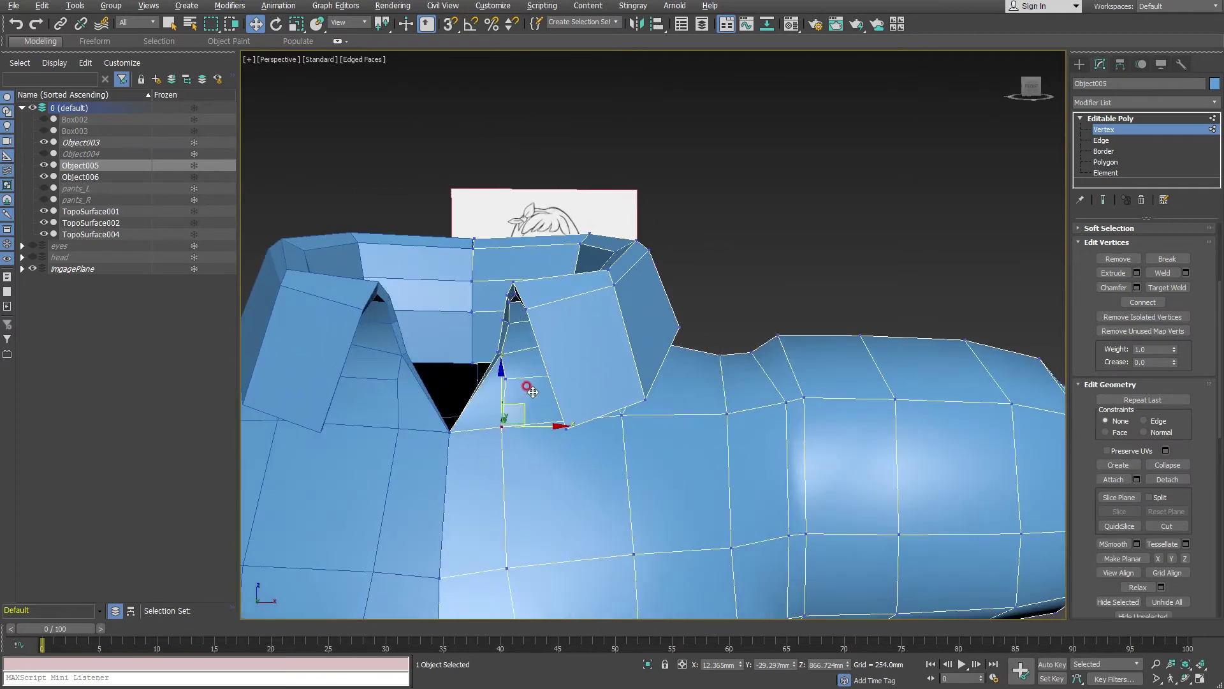
pyautogui.click(505, 378)
pyautogui.moveTo(537, 378); pyautogui.dragTo(546, 378)
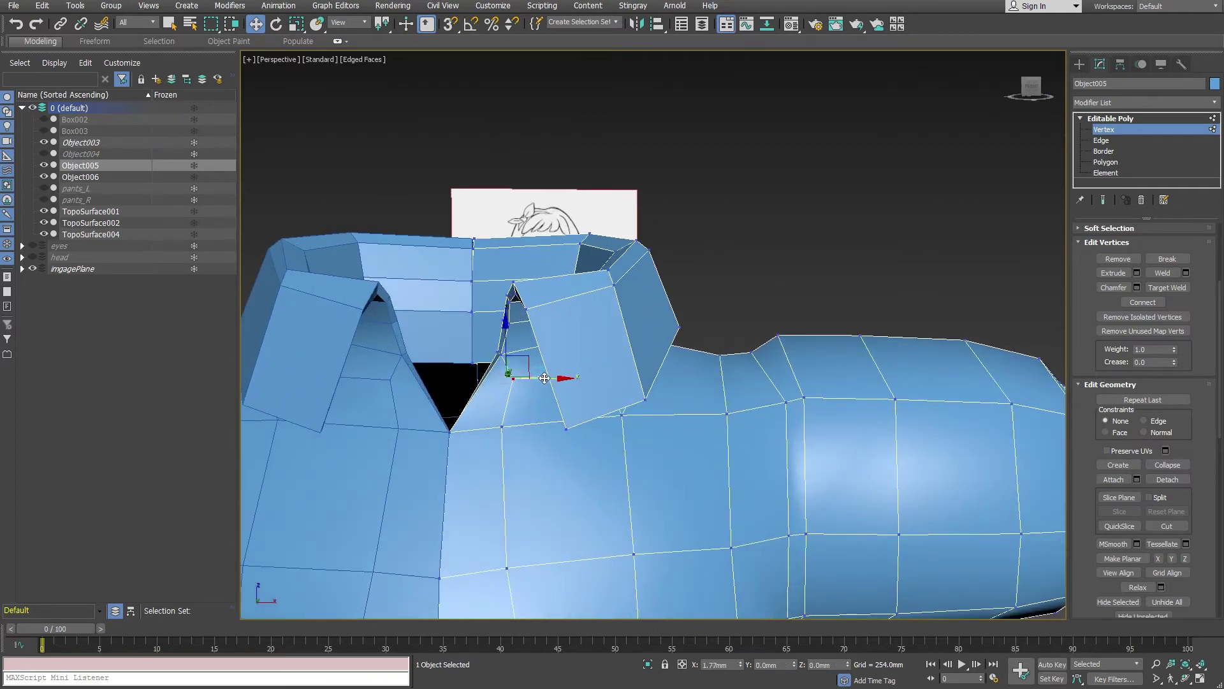
pyautogui.scroll(-5, 542, 379)
pyautogui.moveTo(555, 418)
pyautogui.keyDown('alt'); pyautogui.mouseDown(button='middle')
pyautogui.moveTo(626, 416)
pyautogui.moveTo(634, 389)
pyautogui.mouseUp(button='middle'); pyautogui.keyUp('alt')
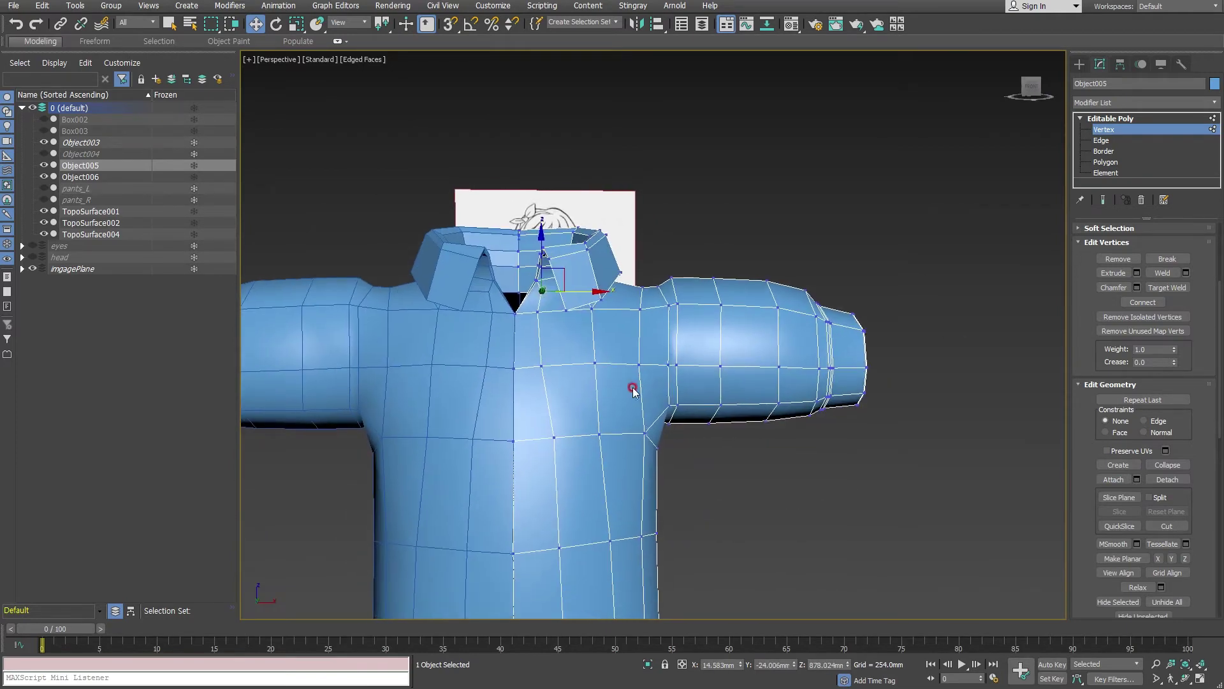
# - Reposition two vertices along the sleeve's underside to refine its shape
pyautogui.scroll(4, 618, 445)
pyautogui.scroll(3, 606, 438)
pyautogui.click(613, 402)
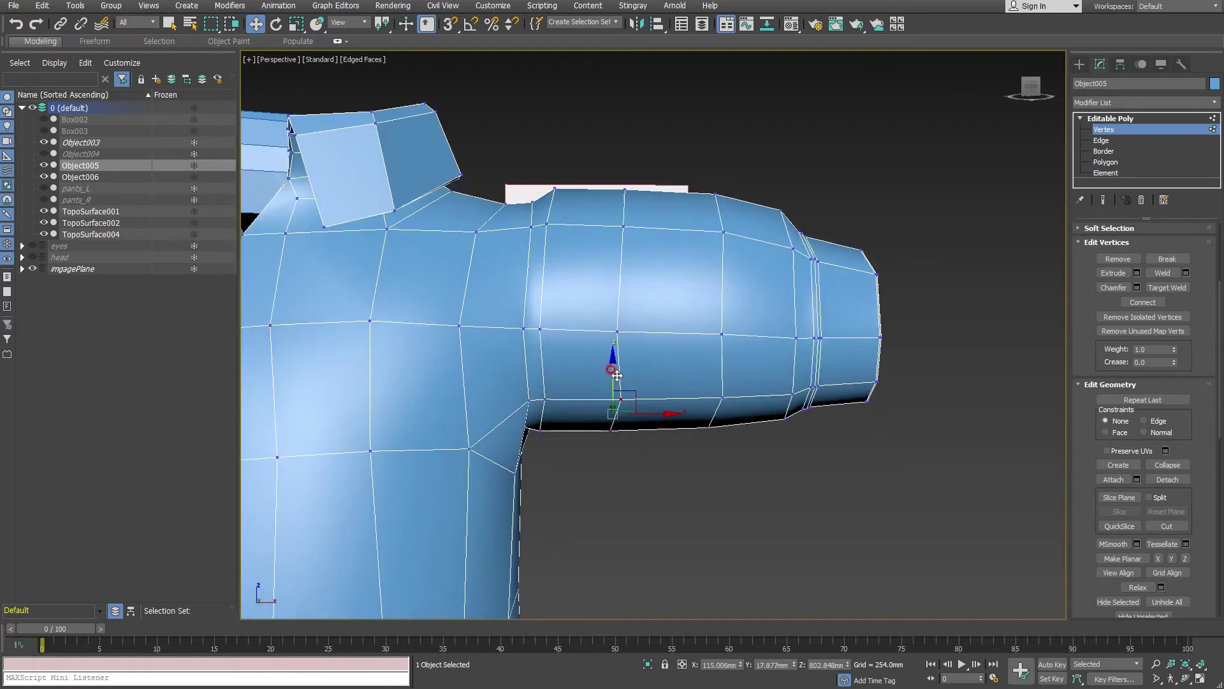
pyautogui.moveTo(641, 395); pyautogui.dragTo(626, 405)
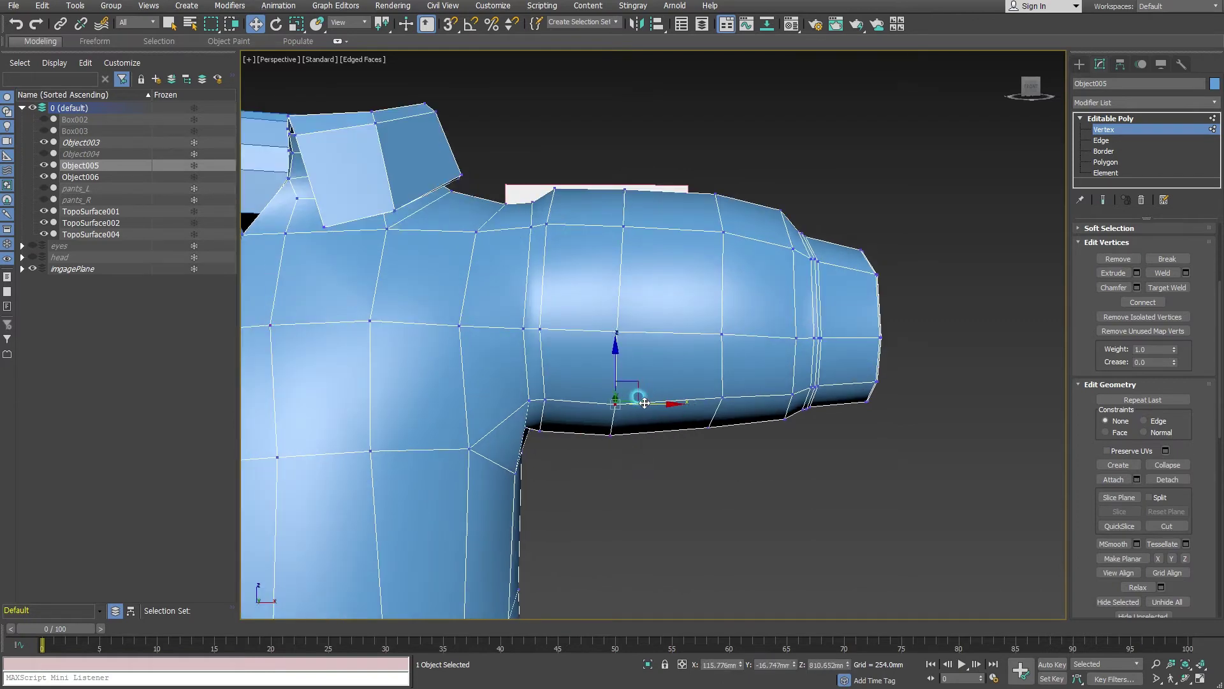
pyautogui.moveTo(637, 399)
pyautogui.keyDown('alt'); pyautogui.mouseDown(button='middle')
pyautogui.moveTo(721, 408)
pyautogui.moveTo(732, 432)
pyautogui.mouseUp(button='middle'); pyautogui.keyUp('alt')
pyautogui.click(716, 403)
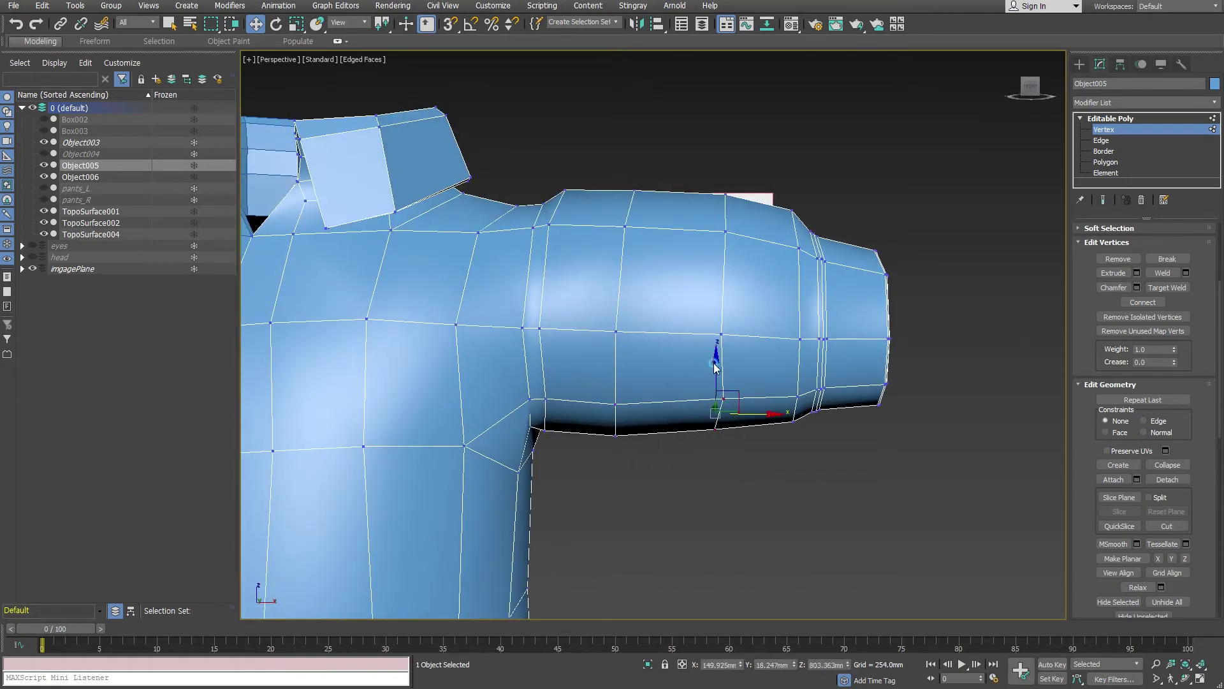
pyautogui.moveTo(715, 365); pyautogui.dragTo(727, 396)
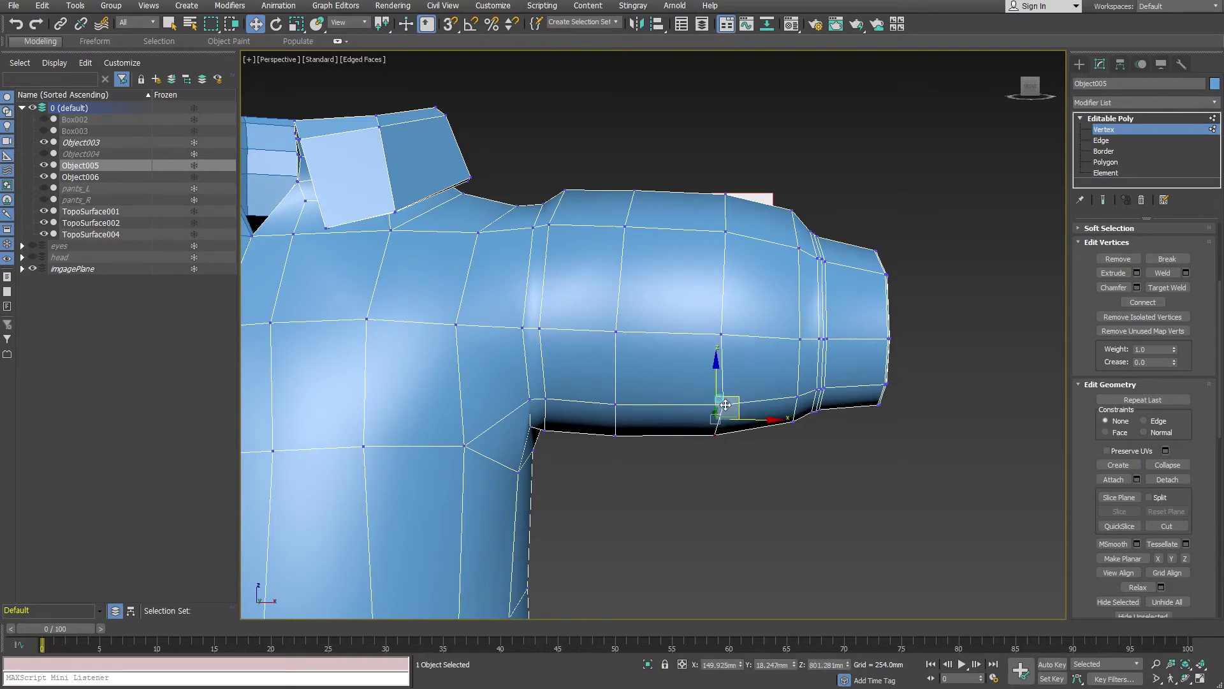
pyautogui.moveTo(726, 404)
pyautogui.keyDown('alt'); pyautogui.mouseDown(button='middle')
pyautogui.moveTo(671, 413)
pyautogui.moveTo(696, 411)
pyautogui.moveTo(656, 383)
pyautogui.moveTo(700, 416)
pyautogui.mouseUp(button='middle'); pyautogui.keyUp('alt')
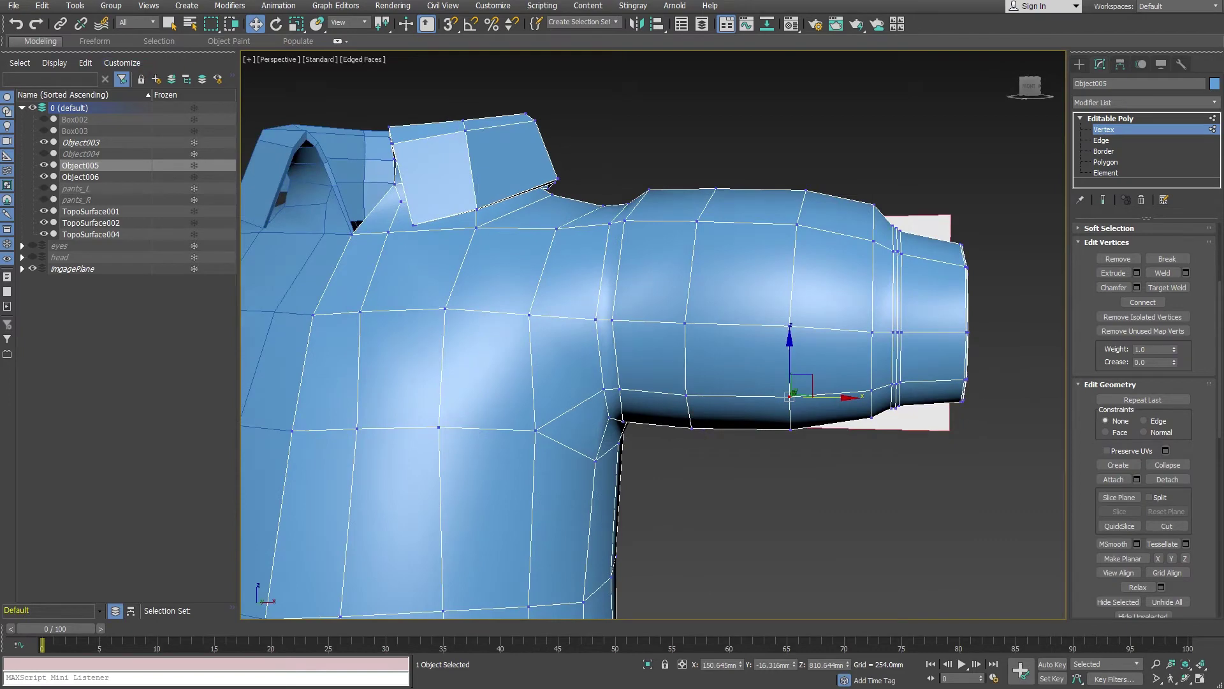
# - Insert an extra edge loop near the shoulder with Swift Loop
pyautogui.click(38, 42)
pyautogui.click(470, 57)
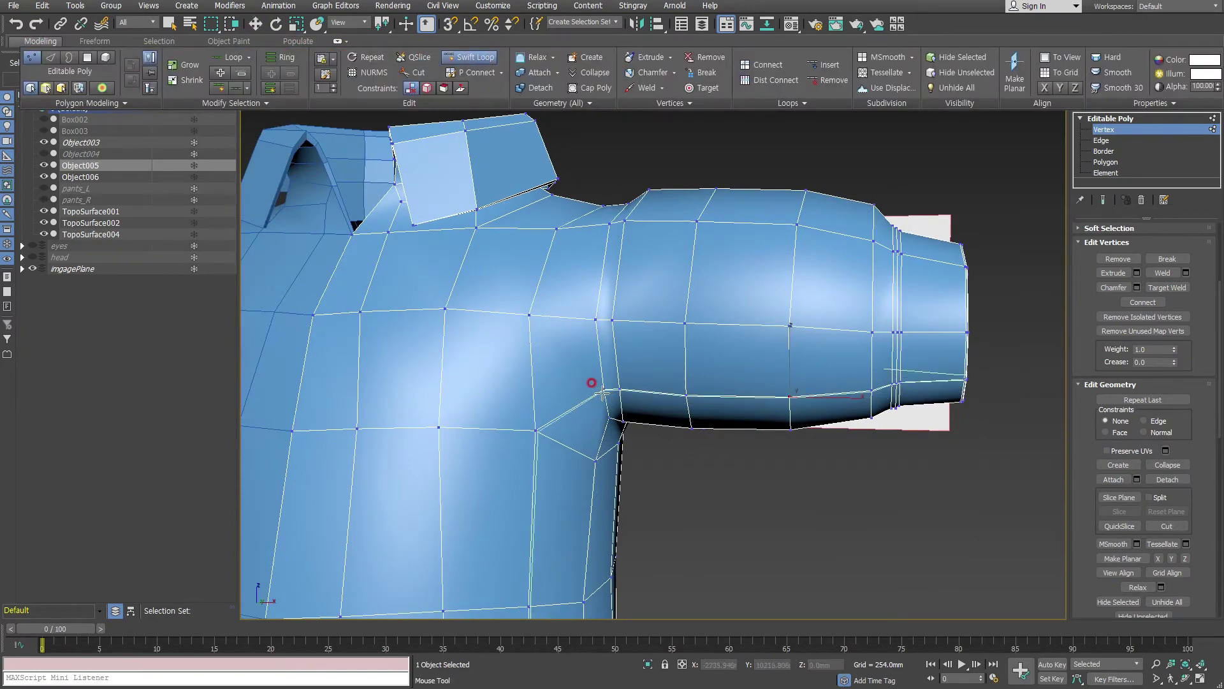
pyautogui.click(595, 393)
pyautogui.keyDown('alt'); pyautogui.moveTo(592, 393); pyautogui.dragTo(606, 387, button='middle'); pyautogui.keyUp('alt')
# - Move the shoulder vertex up and outward and nudge the armpit vertex along X
pyautogui.press('w')
pyautogui.click(625, 202)
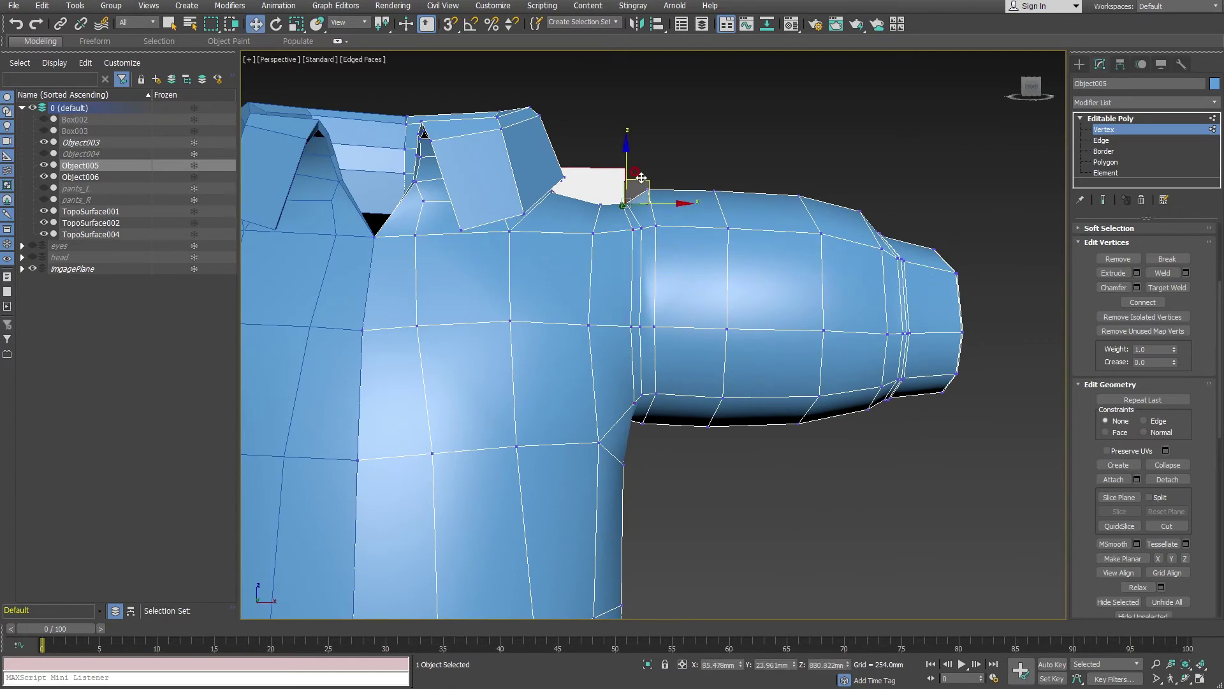
pyautogui.moveTo(650, 176); pyautogui.dragTo(641, 254)
pyautogui.click(631, 230)
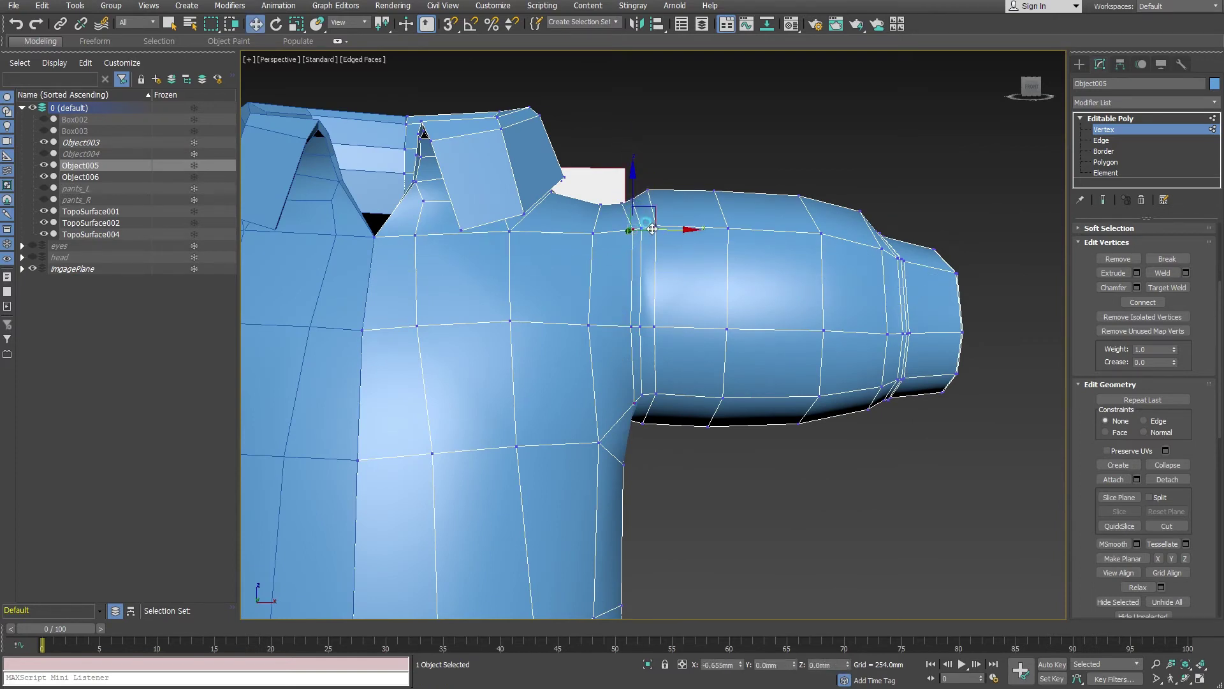
pyautogui.keyDown('alt'); pyautogui.moveTo(660, 306); pyautogui.dragTo(670, 402, button='middle'); pyautogui.keyUp('alt')
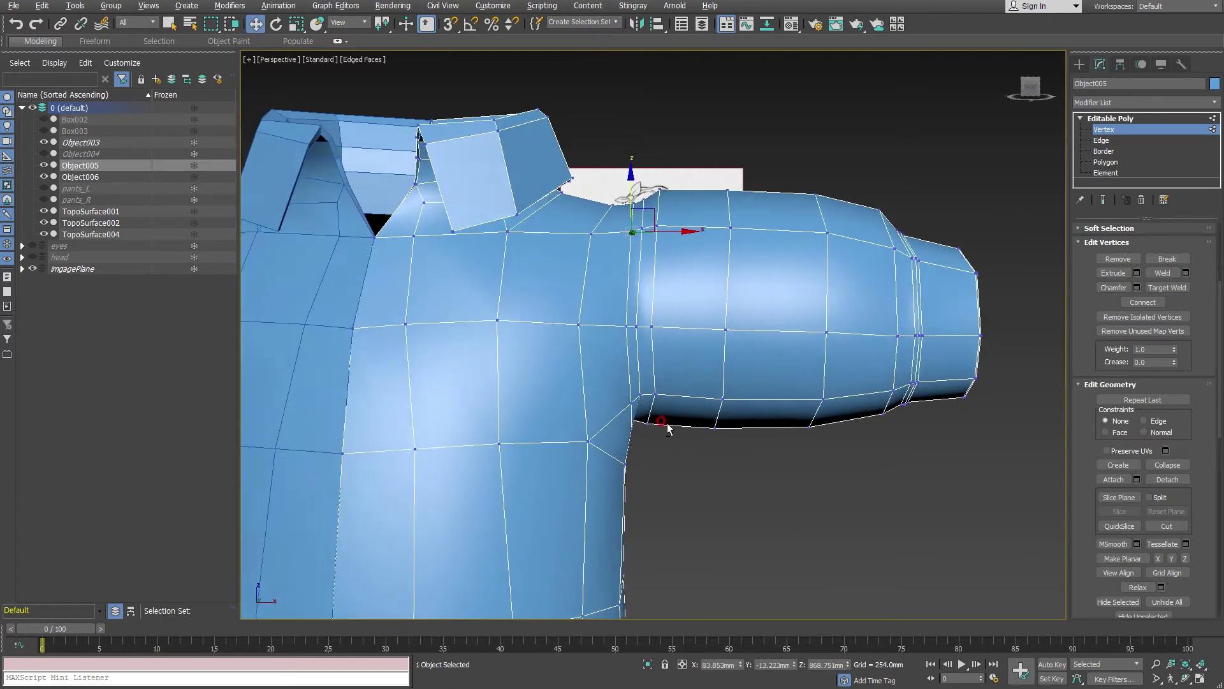
pyautogui.click(647, 405)
pyautogui.moveTo(650, 406); pyautogui.dragTo(646, 407)
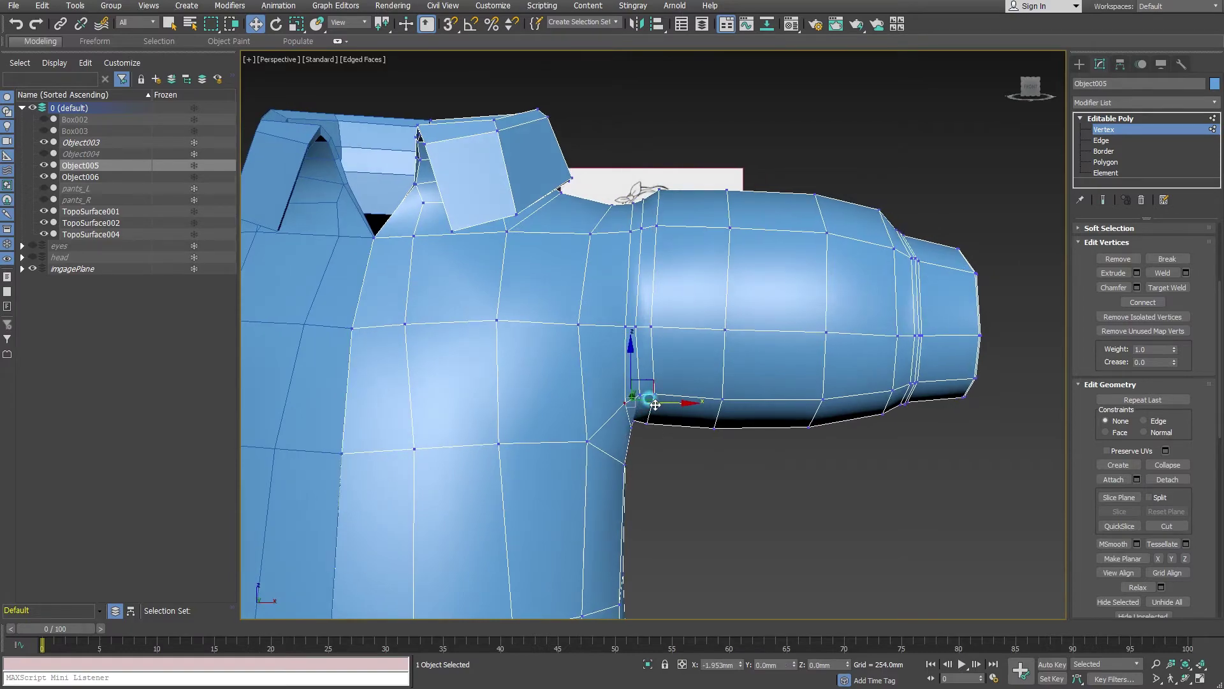
pyautogui.moveTo(646, 407)
pyautogui.keyDown('alt'); pyautogui.mouseDown(button='middle')
pyautogui.moveTo(645, 438)
pyautogui.moveTo(664, 403)
pyautogui.moveTo(686, 446)
pyautogui.moveTo(669, 398)
pyautogui.mouseUp(button='middle'); pyautogui.keyUp('alt')
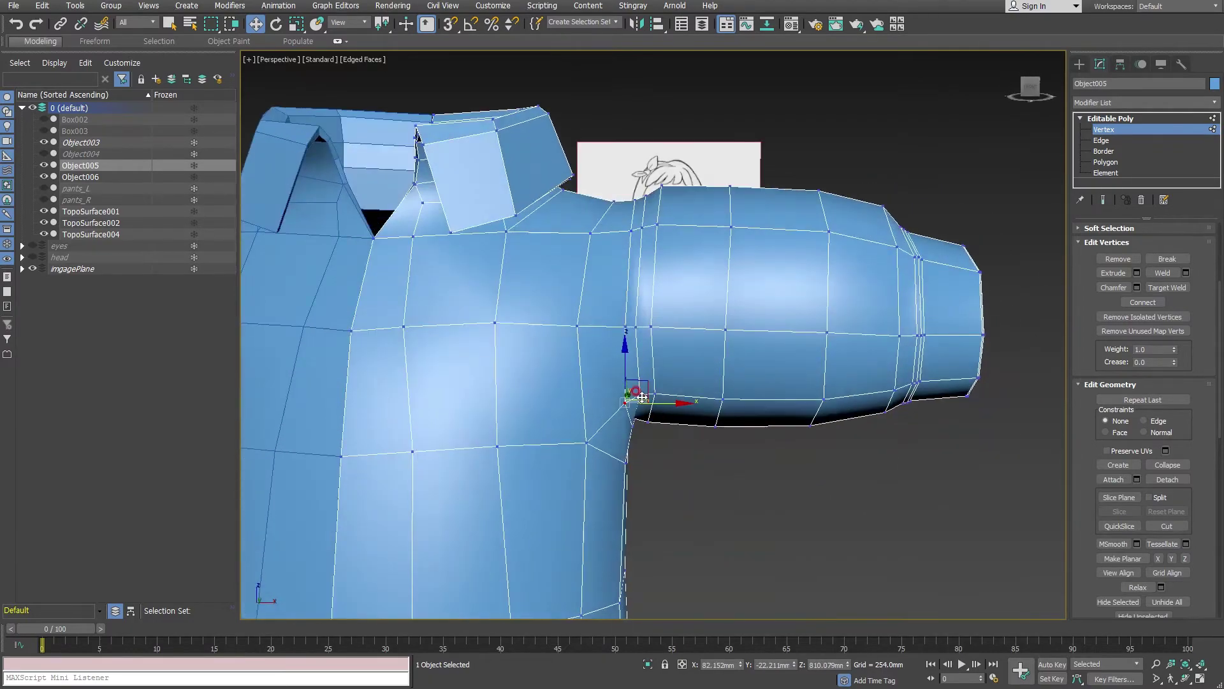
pyautogui.moveTo(669, 398); pyautogui.dragTo(671, 398)
pyautogui.moveTo(671, 398)
pyautogui.keyDown('alt'); pyautogui.mouseDown(button='middle')
pyautogui.moveTo(719, 505)
pyautogui.moveTo(670, 429)
pyautogui.moveTo(700, 452)
pyautogui.moveTo(682, 499)
pyautogui.mouseUp(button='middle'); pyautogui.keyUp('alt')
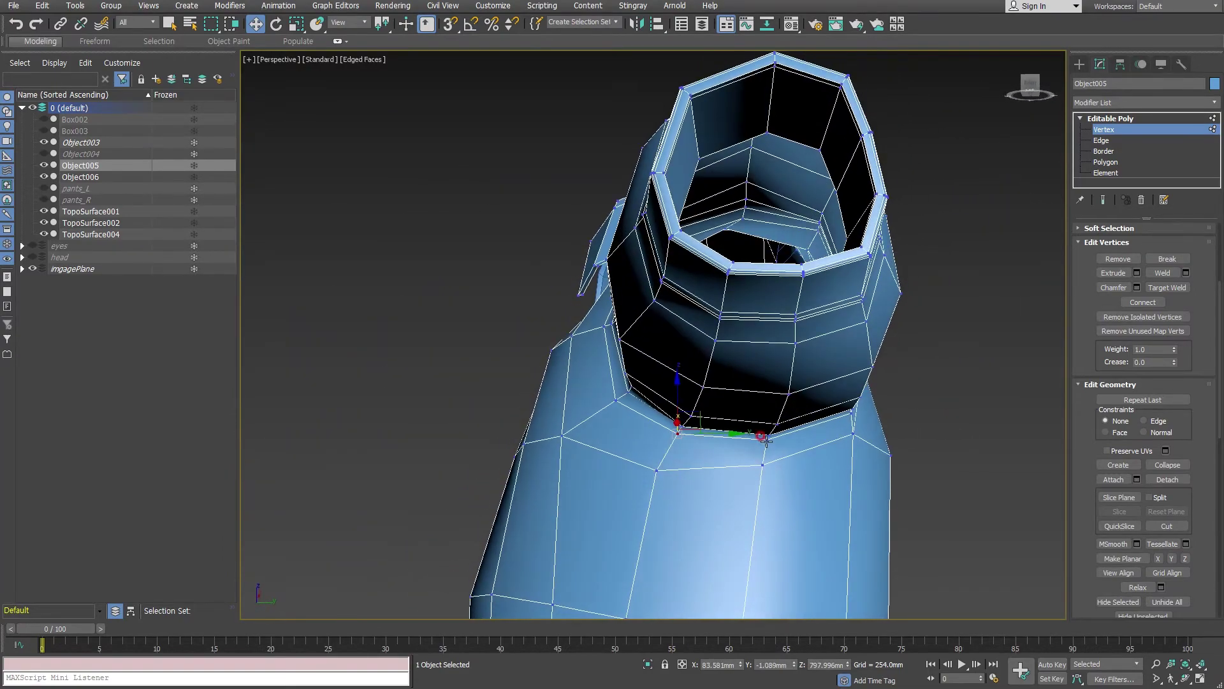
# - Pull the armpit vertex onto its neighbour and raise the shoulder-seam vertices
pyautogui.moveTo(765, 440); pyautogui.dragTo(763, 439)
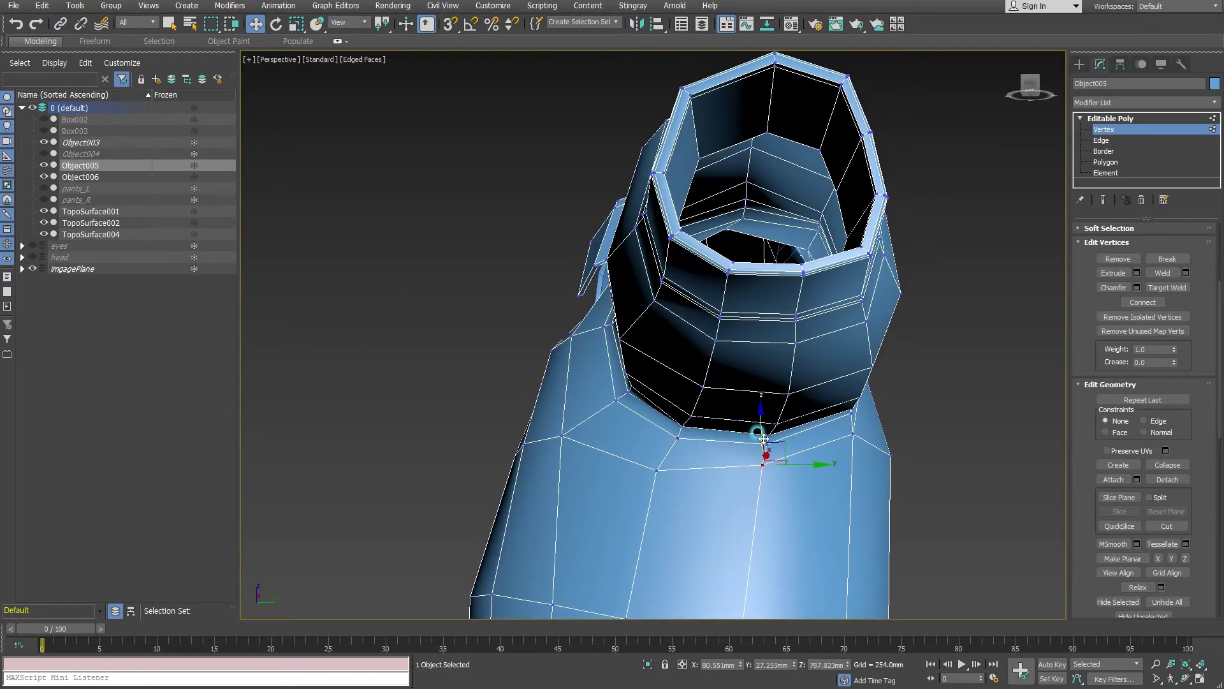
pyautogui.moveTo(829, 485)
pyautogui.keyDown('alt'); pyautogui.mouseDown(button='middle')
pyautogui.moveTo(856, 505)
pyautogui.moveTo(853, 424)
pyautogui.mouseUp(button='middle'); pyautogui.keyUp('alt')
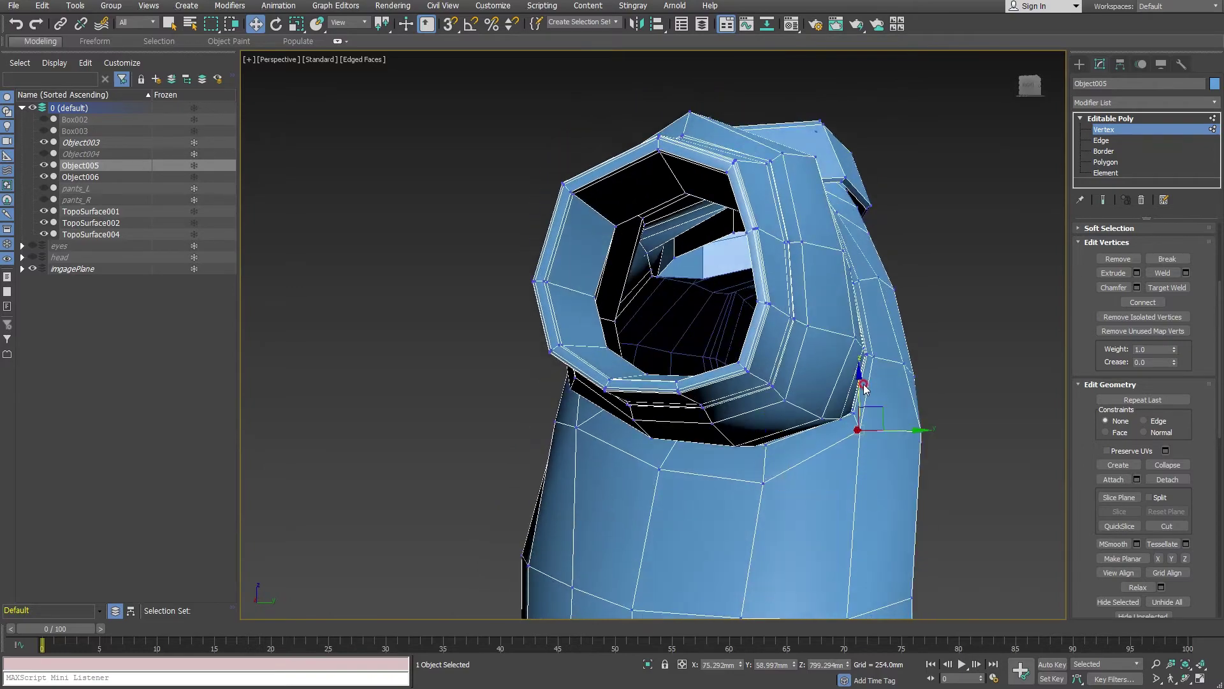
pyautogui.moveTo(863, 386); pyautogui.dragTo(864, 408)
pyautogui.moveTo(865, 408)
pyautogui.keyDown('alt'); pyautogui.mouseDown(button='middle')
pyautogui.moveTo(866, 447)
pyautogui.moveTo(752, 479)
pyautogui.moveTo(860, 407)
pyautogui.moveTo(848, 356)
pyautogui.moveTo(738, 257)
pyautogui.mouseUp(button='middle'); pyautogui.keyUp('alt')
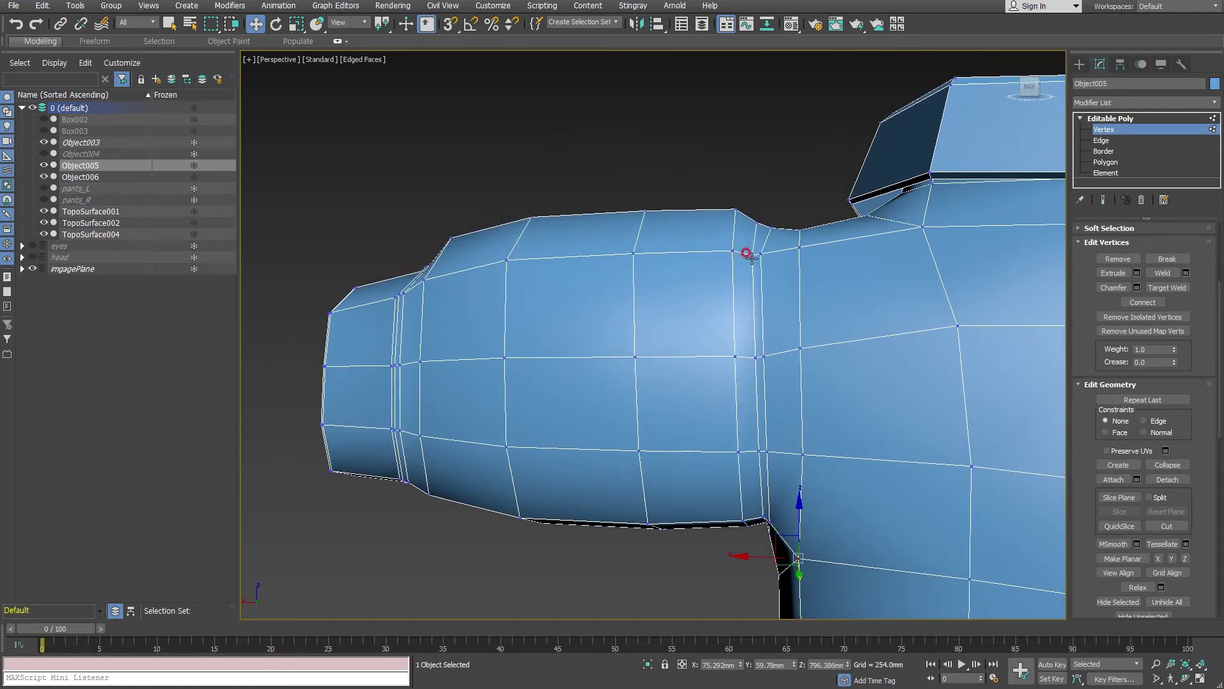
pyautogui.moveTo(750, 256); pyautogui.dragTo(754, 221)
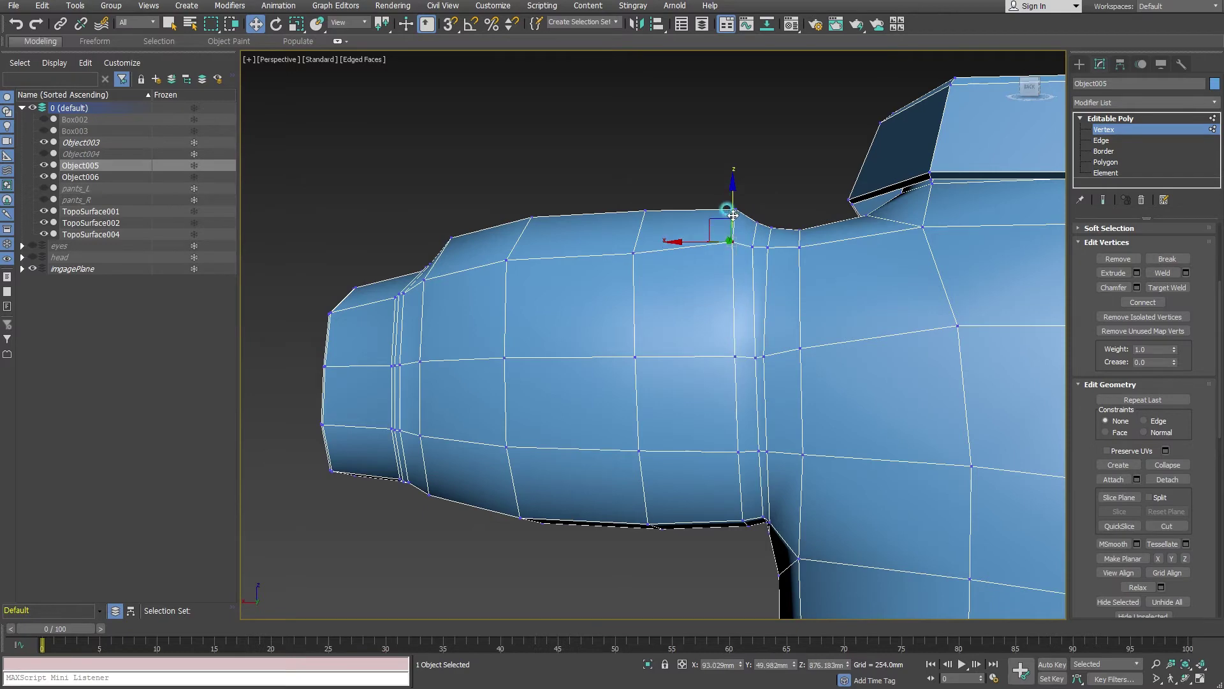
pyautogui.keyDown('alt'); pyautogui.moveTo(735, 383); pyautogui.dragTo(733, 398, button='middle'); pyautogui.keyUp('alt')
pyautogui.click(632, 253)
pyautogui.moveTo(633, 232); pyautogui.dragTo(628, 185)
# - Start a new Cut edge across the shoulder, placing its first point
pyautogui.moveTo(779, 347); pyautogui.dragTo(697, 358, button='middle')
pyautogui.scroll(-5, 792, 434)
pyautogui.scroll(-4, 792, 434)
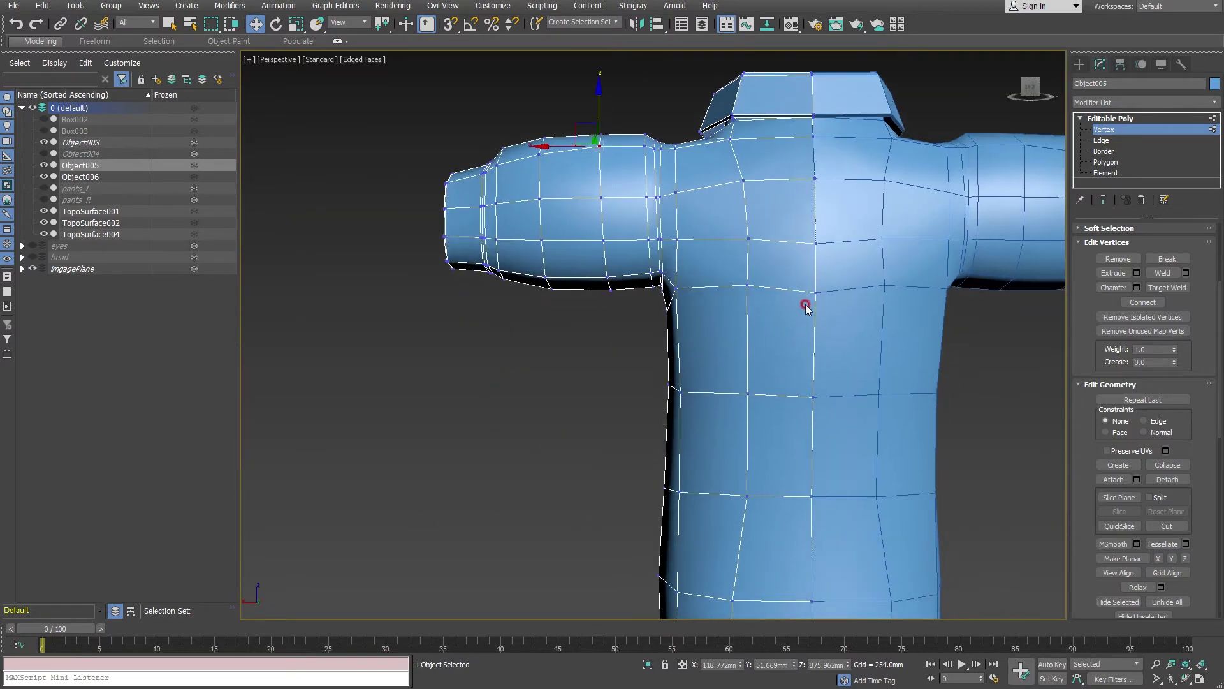
pyautogui.scroll(-3, 792, 434)
pyautogui.moveTo(794, 436)
pyautogui.keyDown('alt'); pyautogui.mouseDown(button='middle')
pyautogui.moveTo(993, 386)
pyautogui.moveTo(817, 369)
pyautogui.moveTo(756, 382)
pyautogui.moveTo(779, 337)
pyautogui.moveTo(776, 402)
pyautogui.moveTo(797, 395)
pyautogui.mouseUp(button='middle'); pyautogui.keyUp('alt')
pyautogui.click(1151, 525)
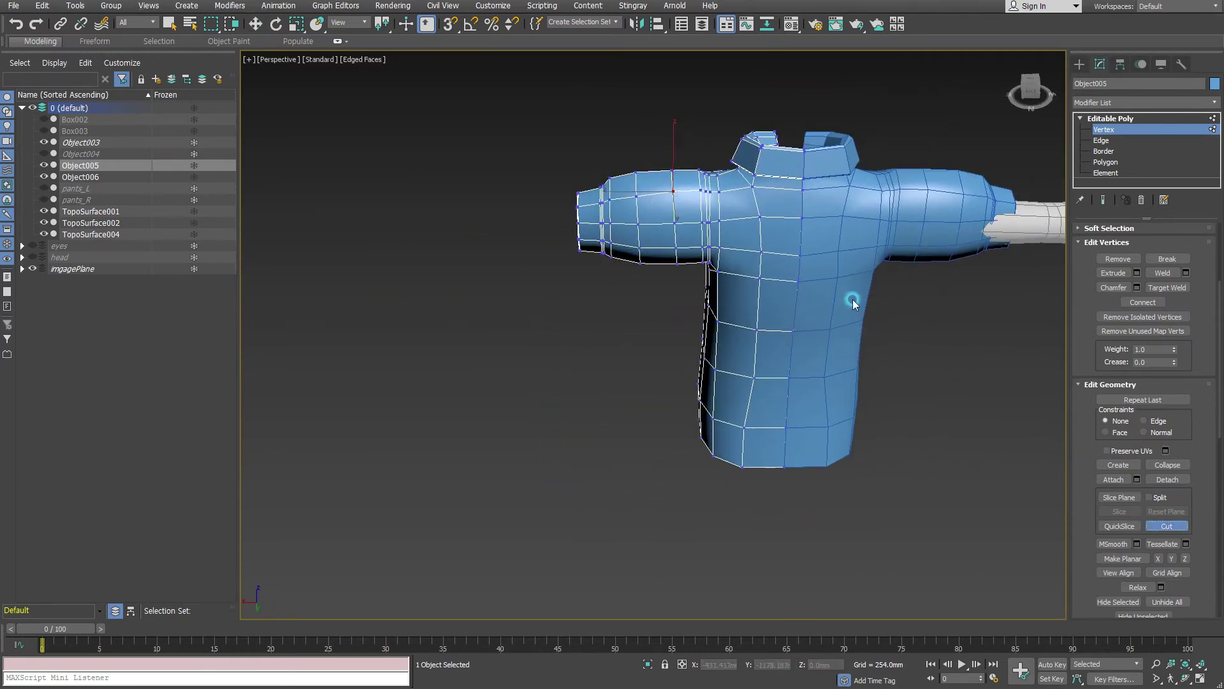
pyautogui.click(752, 178)
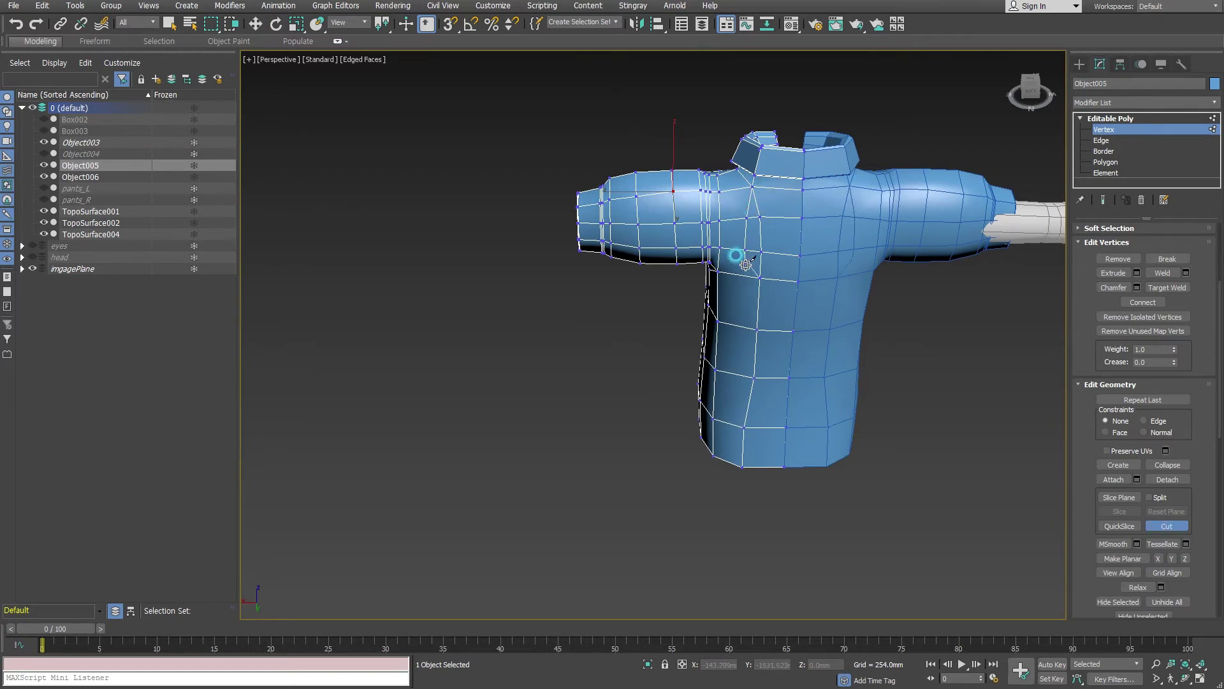
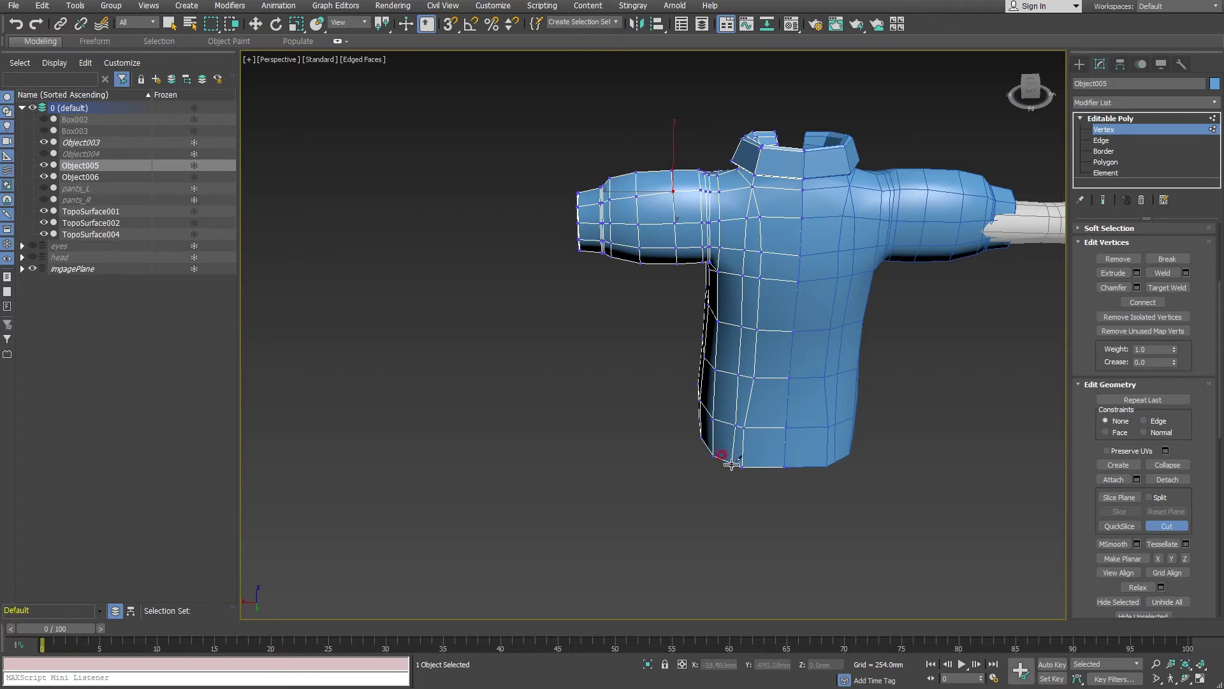
# - Insert a vertical Swift Loop edge loop beside the shirt's centre seam
pyautogui.click(40, 42)
pyautogui.click(469, 59)
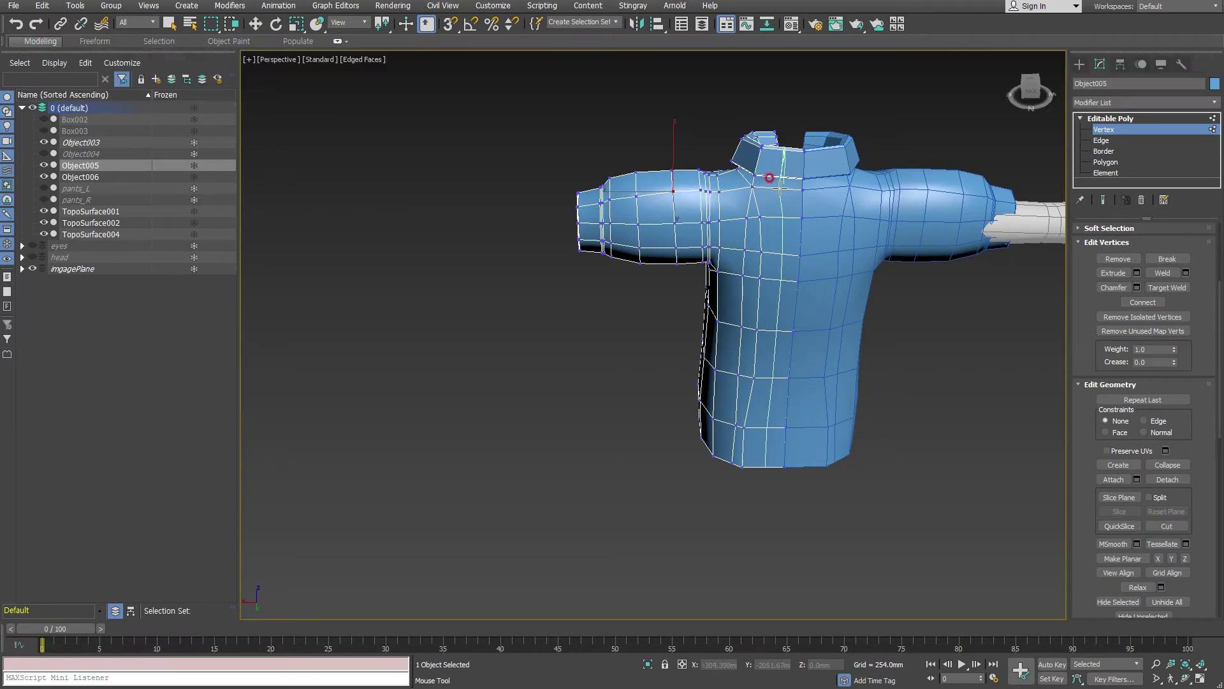
pyautogui.click(778, 188)
pyautogui.press('w')
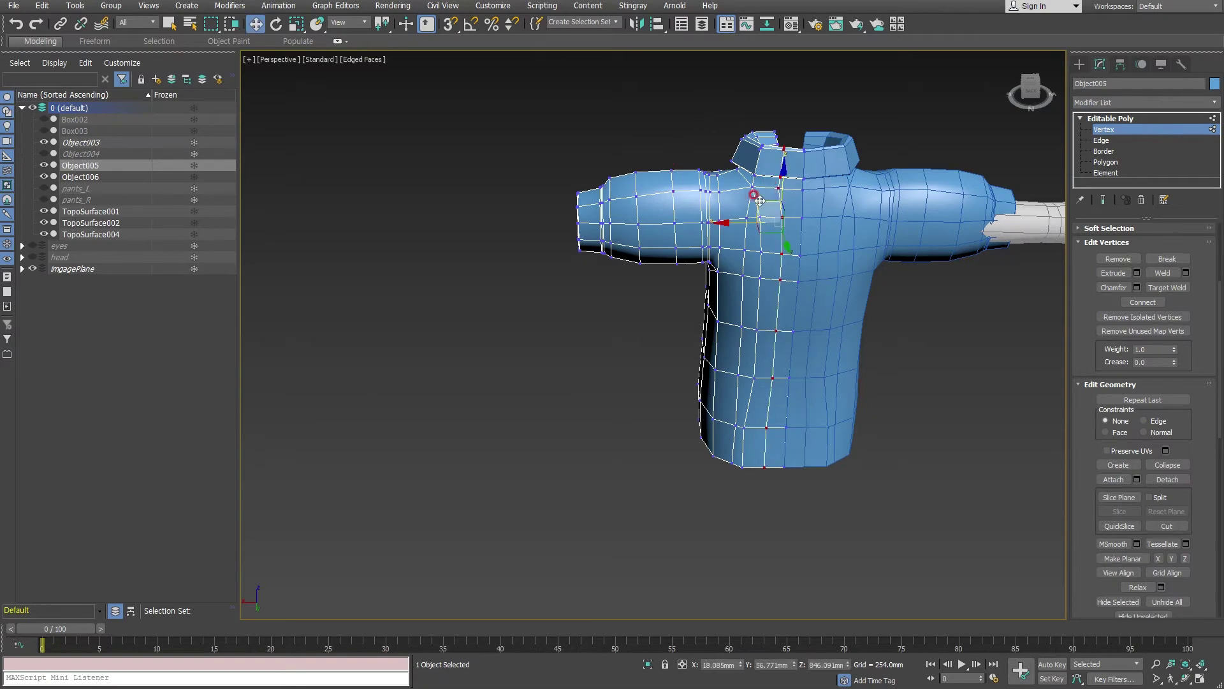
# - Check the new loop at Edge and Vertex levels, orbiting to look under the collar
pyautogui.press('2')
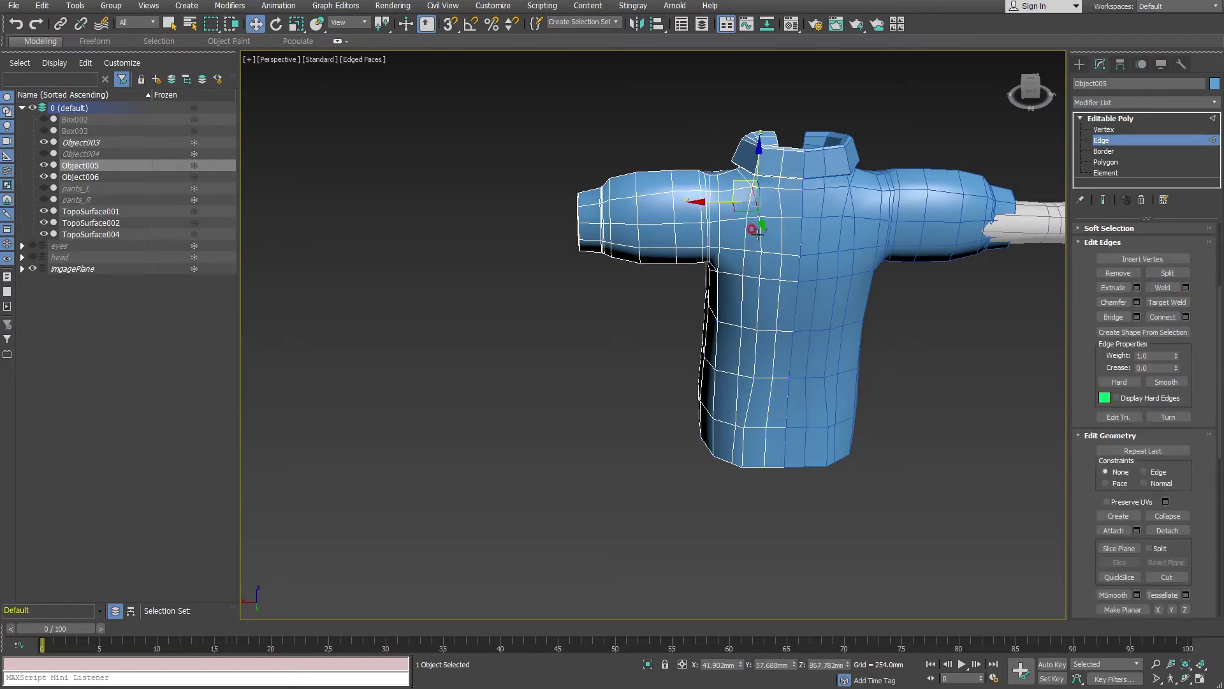
pyautogui.doubleClick(758, 241)
pyautogui.hotkey('ctrl', 'd')
pyautogui.moveTo(744, 235)
pyautogui.keyDown('alt'); pyautogui.mouseDown(button='middle')
pyautogui.moveTo(801, 285)
pyautogui.moveTo(805, 239)
pyautogui.mouseUp(button='middle'); pyautogui.keyUp('alt')
pyautogui.scroll(2, 806, 239)
pyautogui.press('1')
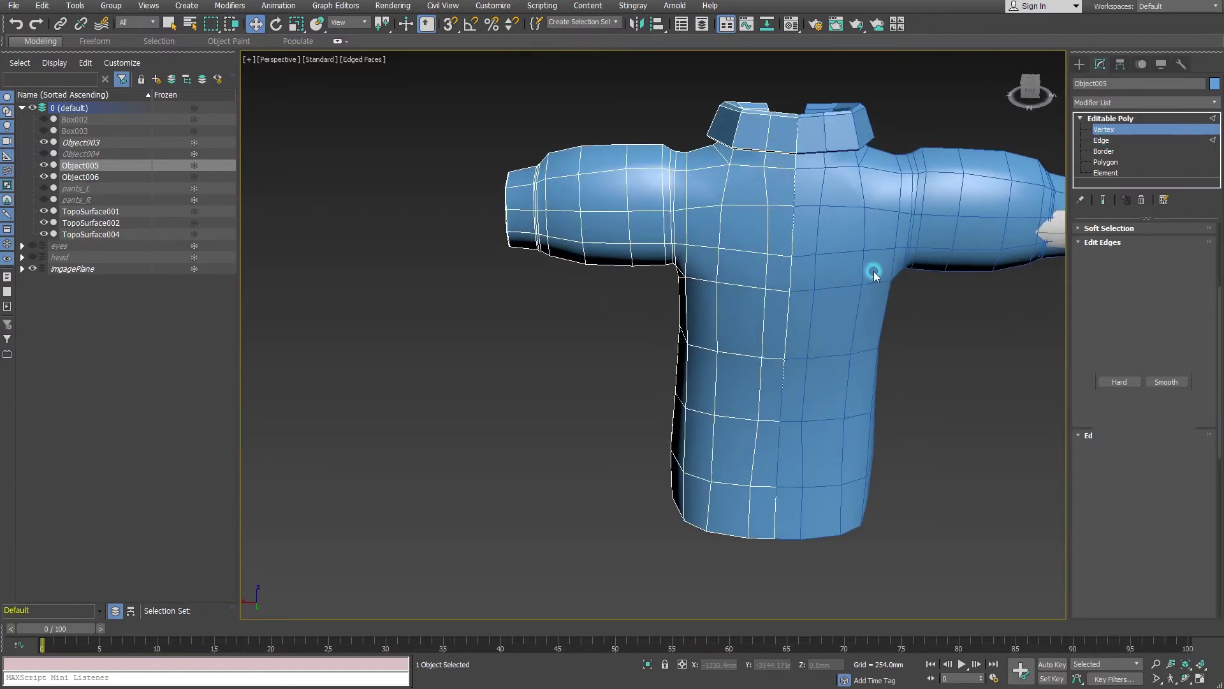
pyautogui.moveTo(874, 270)
pyautogui.keyDown('alt'); pyautogui.mouseDown(button='middle')
pyautogui.moveTo(875, 236)
pyautogui.moveTo(833, 370)
pyautogui.moveTo(836, 323)
pyautogui.moveTo(844, 498)
pyautogui.moveTo(542, 463)
pyautogui.mouseUp(button='middle'); pyautogui.keyUp('alt')
# - Adjust the neckline vertices, moving one up and left toward the collar
pyautogui.hotkey('alt', 'w')
pyautogui.hotkey('alt', 'w')
pyautogui.scroll(-5, 505, 473)
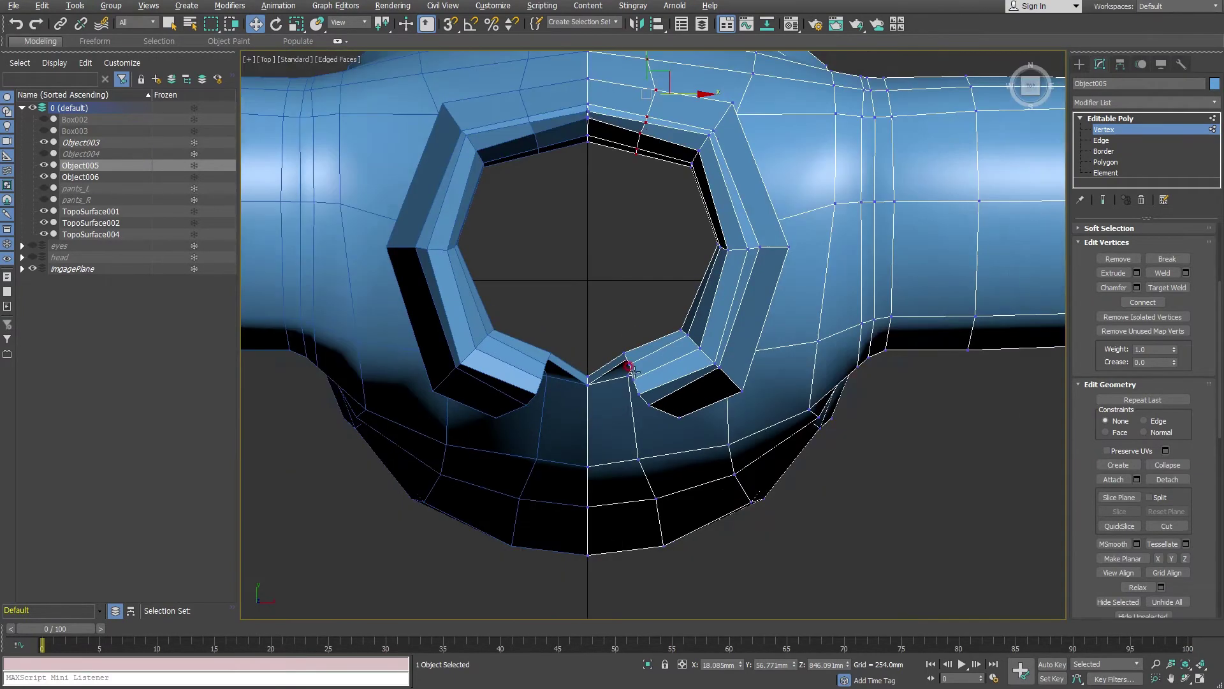
pyautogui.scroll(-4, 591, 268)
pyautogui.scroll(2, 633, 373)
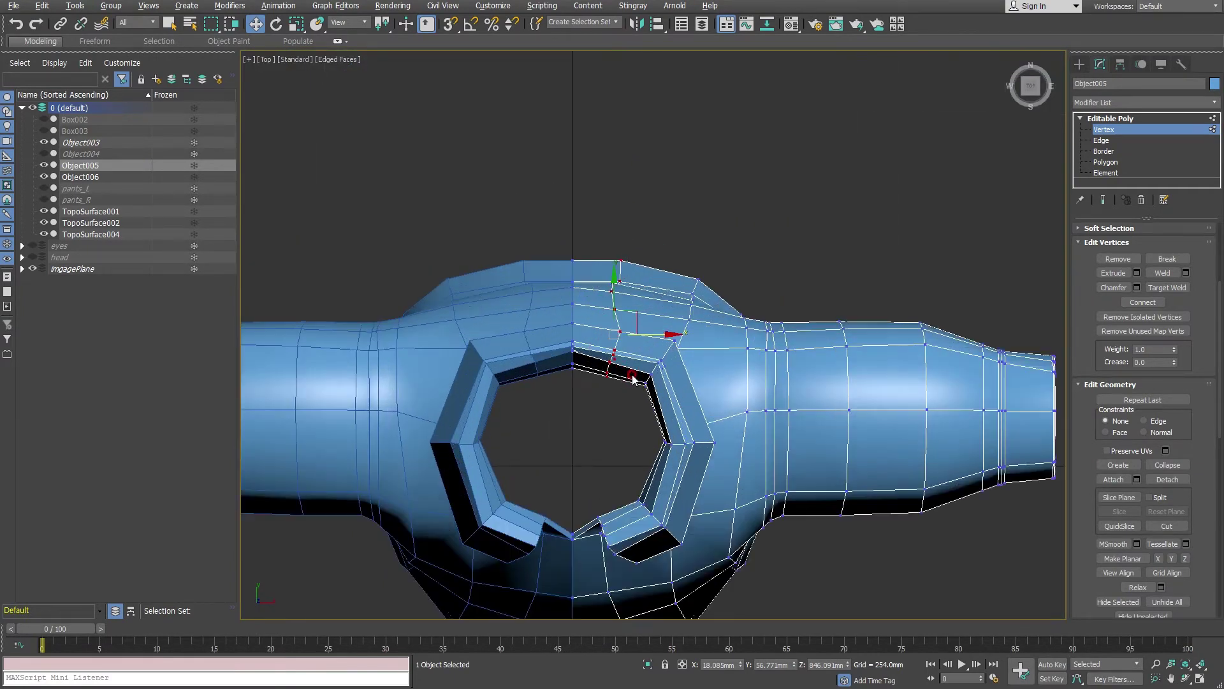
pyautogui.moveTo(632, 312); pyautogui.dragTo(632, 337)
pyautogui.click(619, 381)
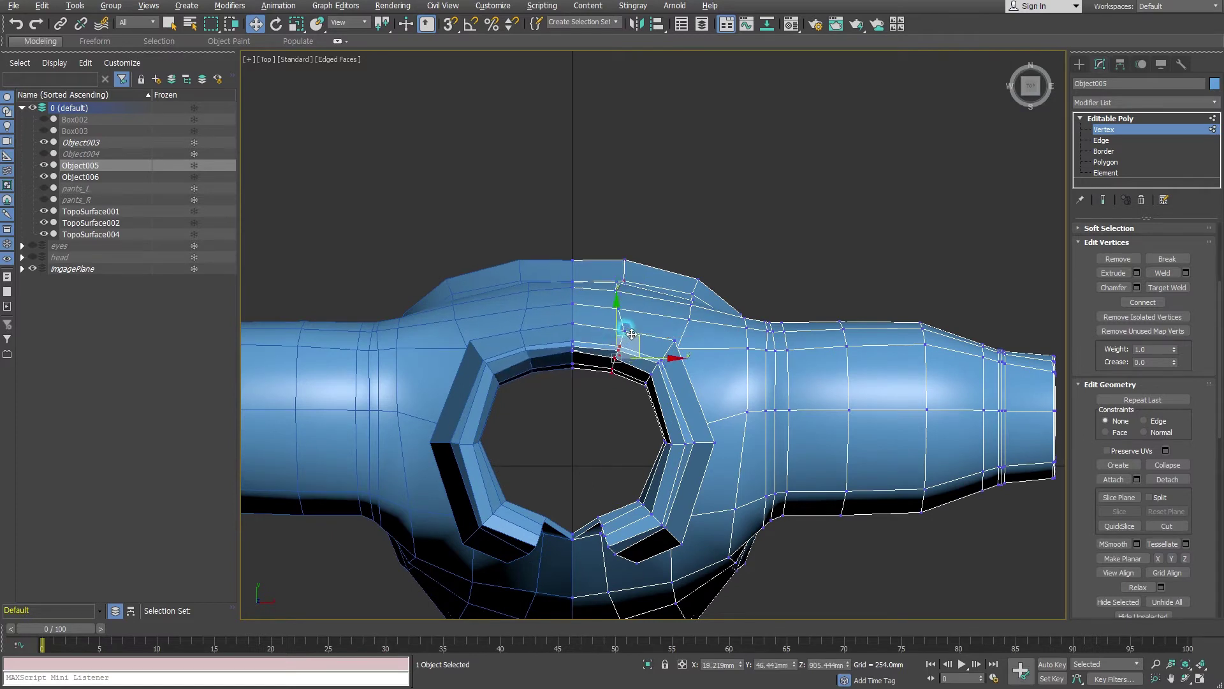
pyautogui.click(633, 325)
pyautogui.click(627, 333)
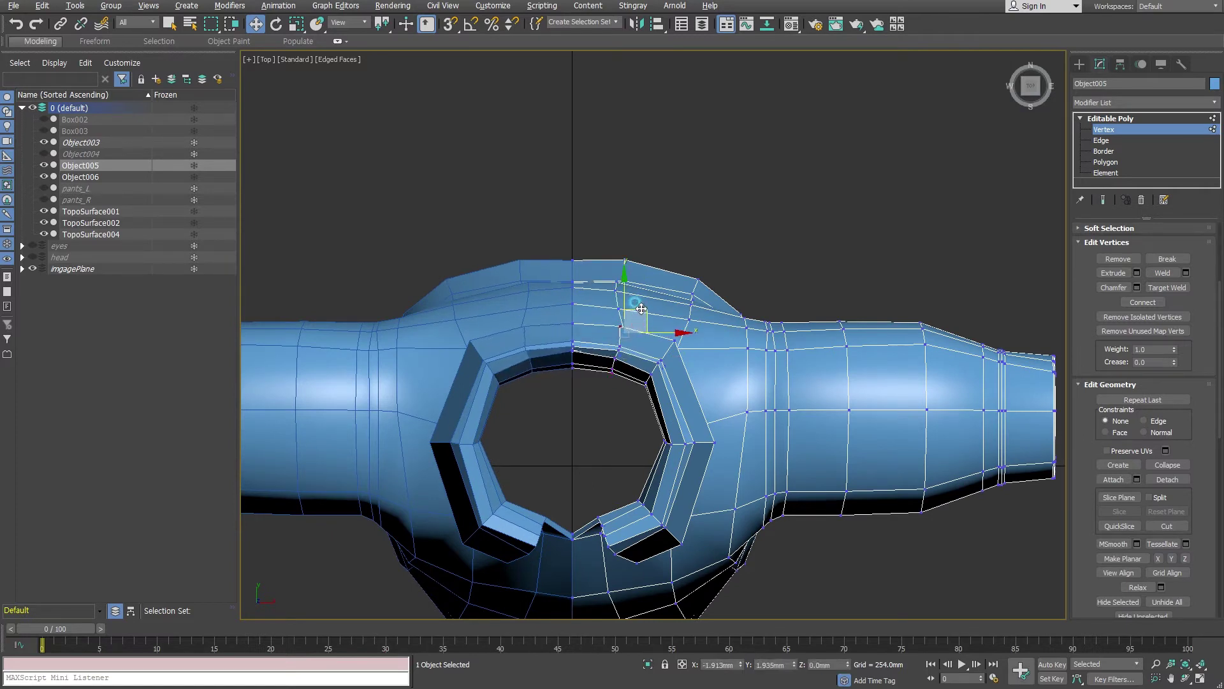
pyautogui.press('F3')
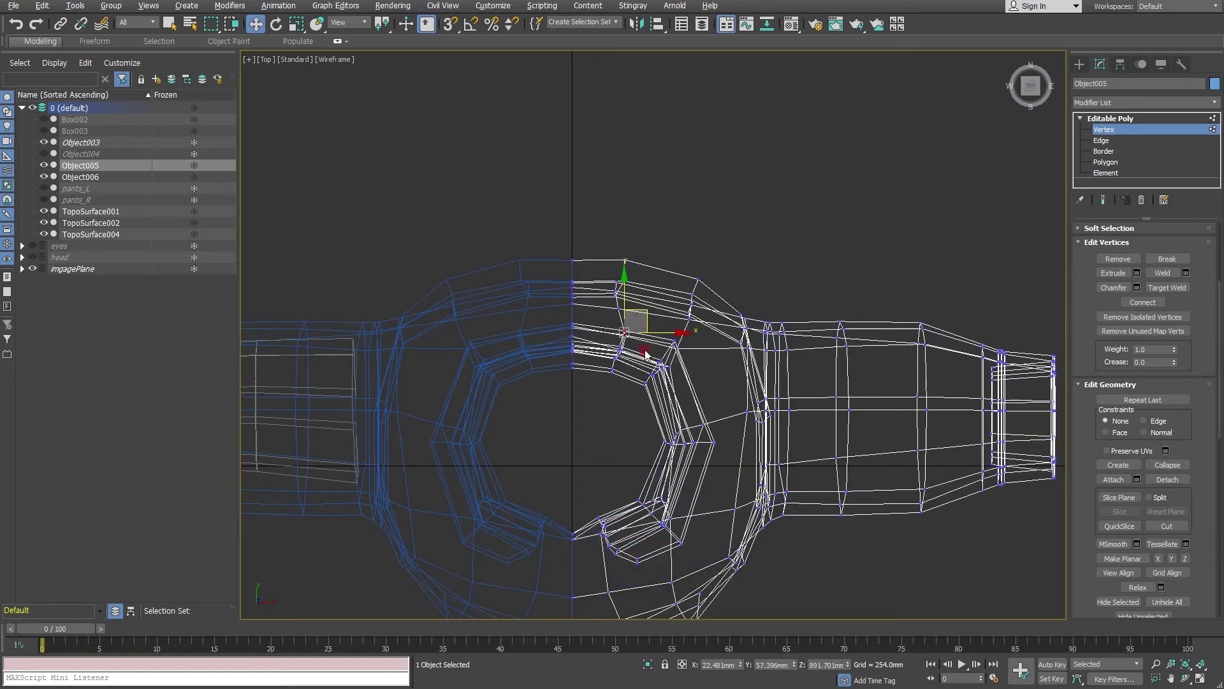
pyautogui.click(633, 326)
pyautogui.press('F3')
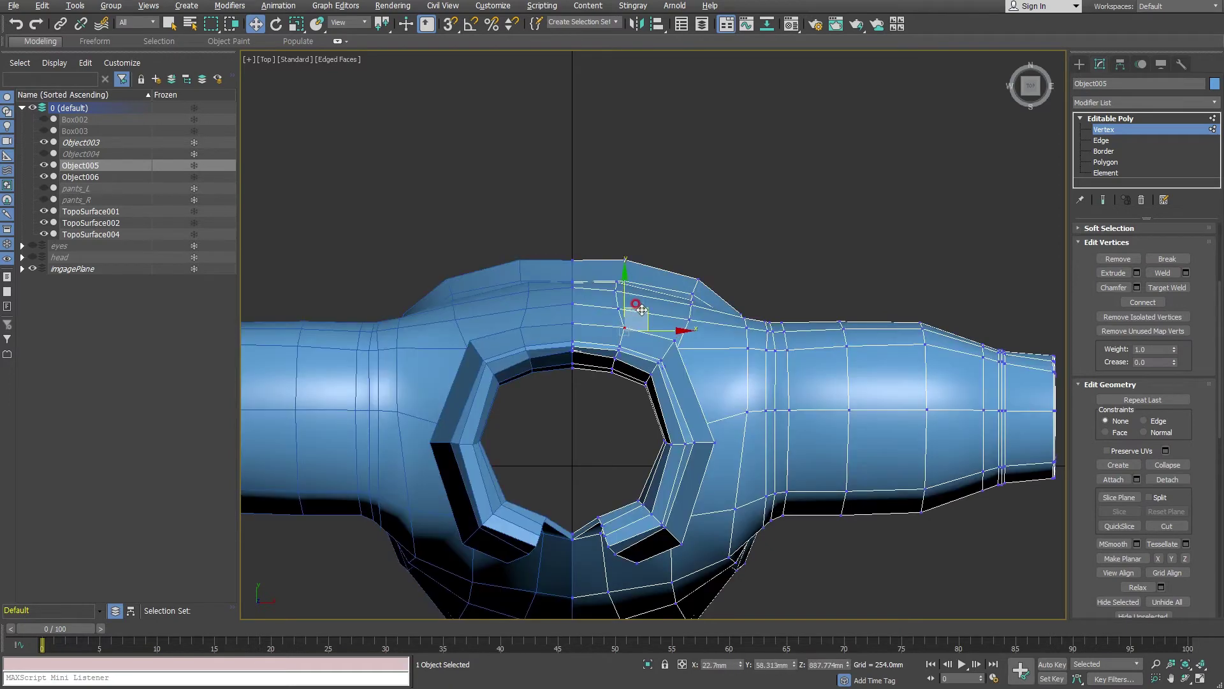
pyautogui.moveTo(618, 309); pyautogui.dragTo(649, 295)
# - Move a vertex on the lower shoulder curve to smooth the shoulder line
pyautogui.moveTo(752, 401); pyautogui.dragTo(738, 282, button='middle')
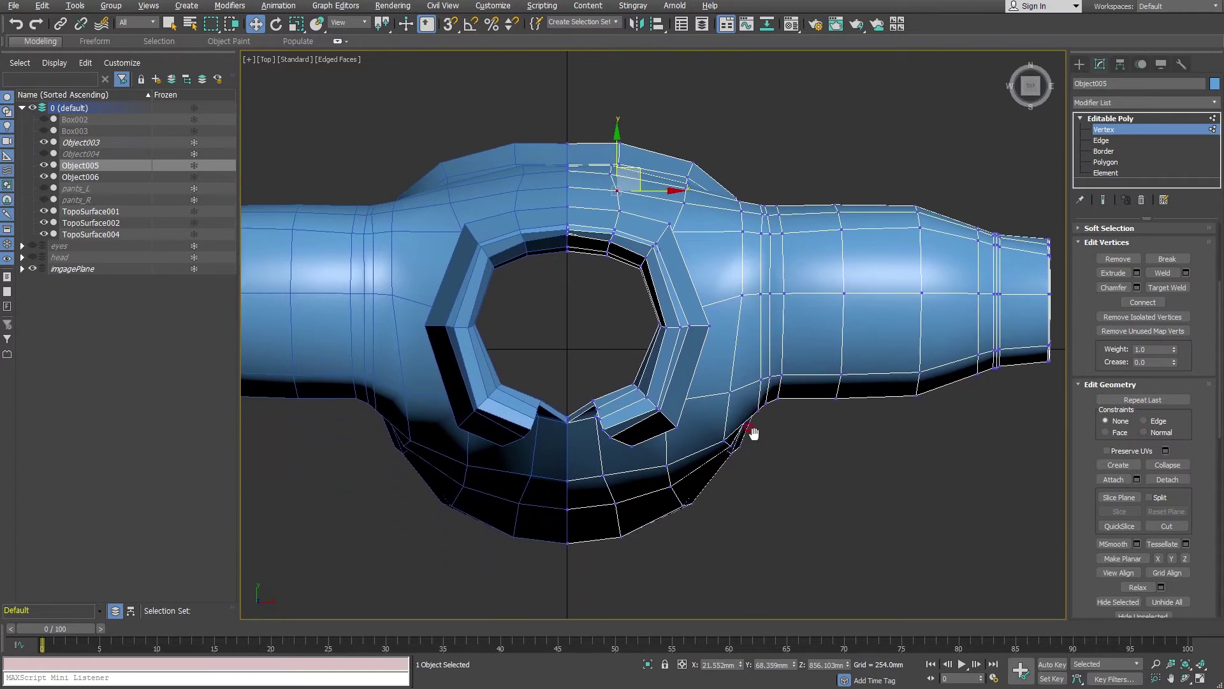
pyautogui.moveTo(751, 429); pyautogui.dragTo(771, 370, button='middle')
pyautogui.click(628, 437)
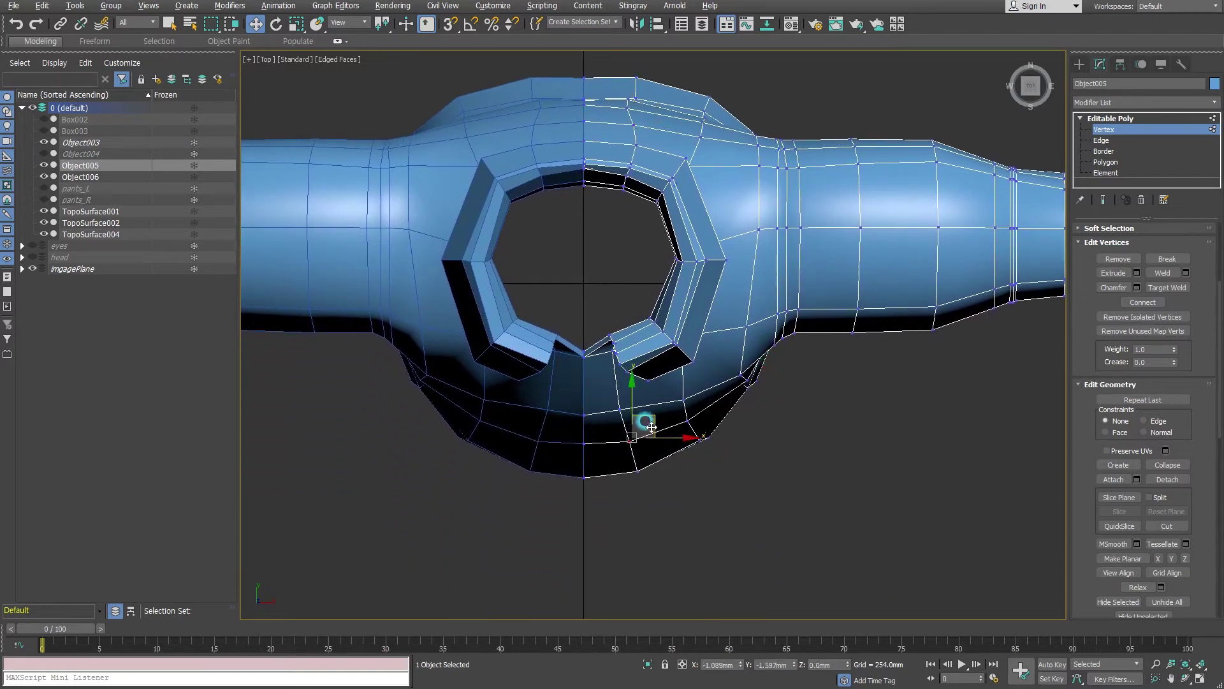
pyautogui.click(695, 415)
pyautogui.moveTo(700, 418)
pyautogui.mouseDown()
pyautogui.moveTo(712, 410)
pyautogui.moveTo(685, 398)
pyautogui.moveTo(739, 375)
pyautogui.mouseUp()
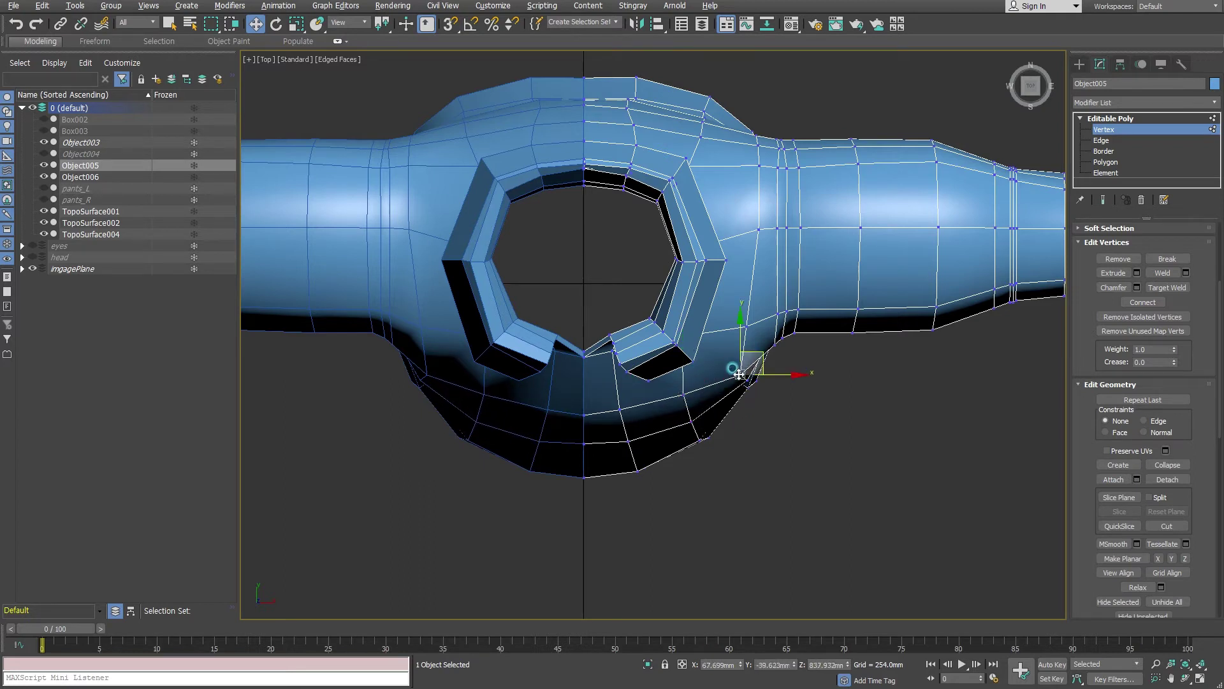
pyautogui.moveTo(806, 186); pyautogui.dragTo(789, 234, button='middle')
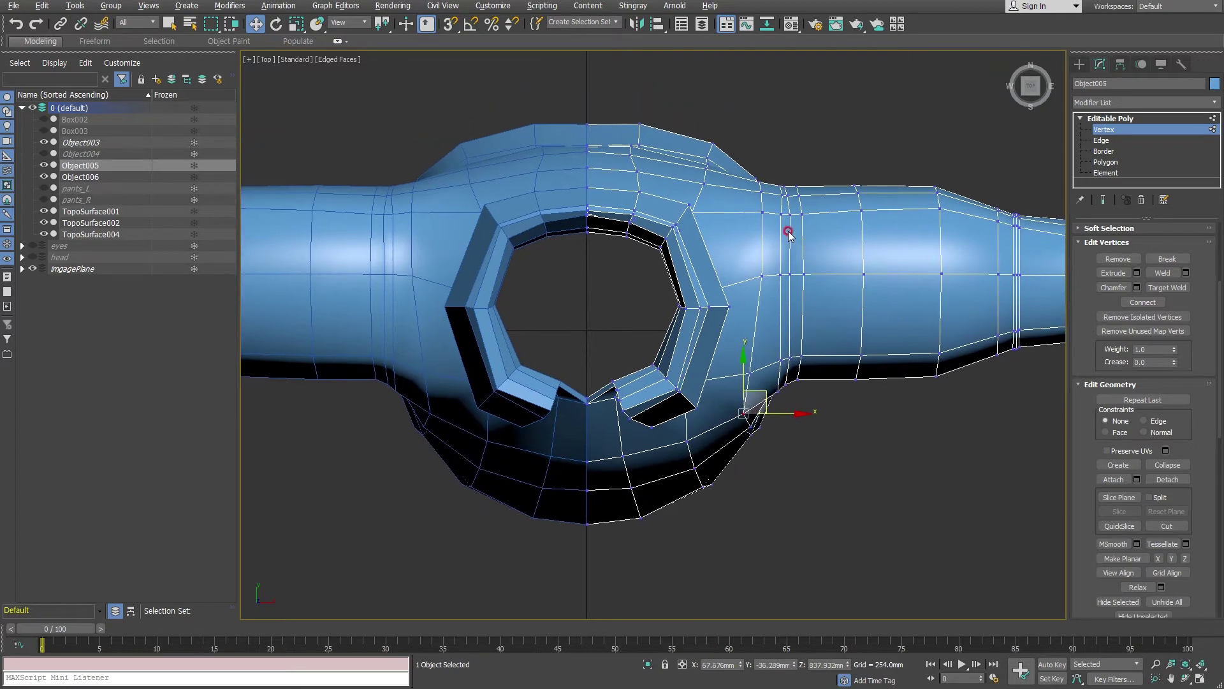
pyautogui.moveTo(708, 542); pyautogui.dragTo(700, 457, button='middle')
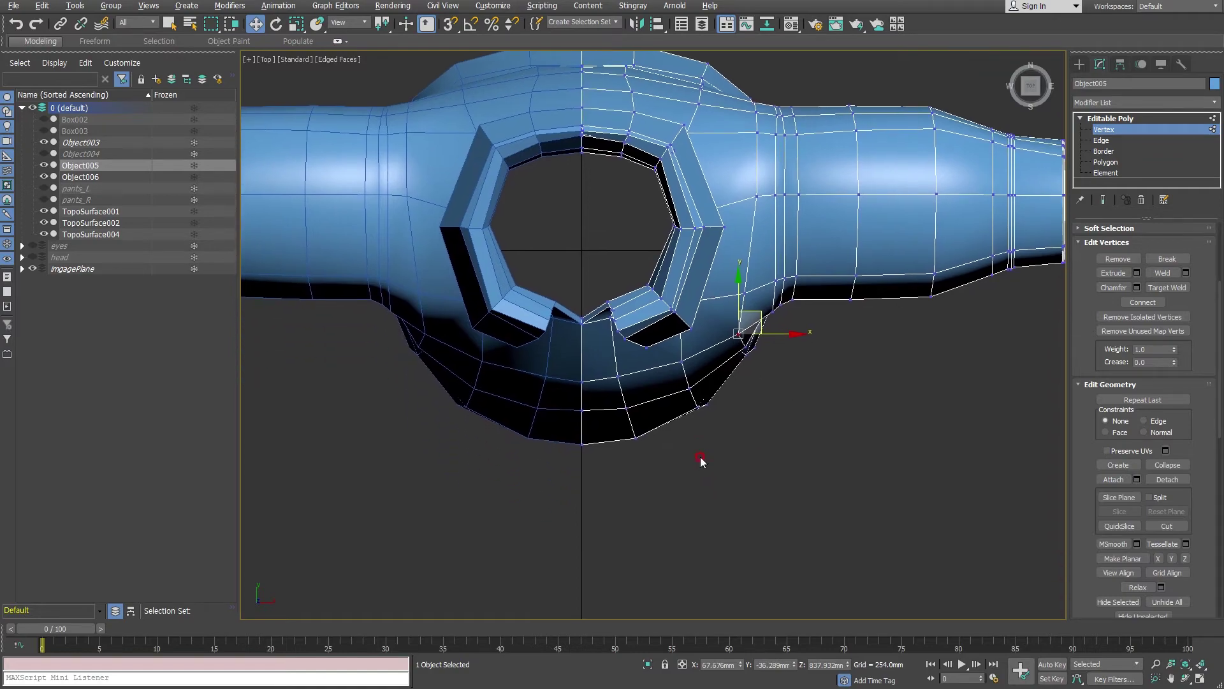
# - Pull the shoulder vertex down in the perspective view
pyautogui.hotkey('alt', 'w')
pyautogui.hotkey('alt', 'w')
pyautogui.moveTo(827, 470)
pyautogui.keyDown('alt'); pyautogui.mouseDown(button='middle')
pyautogui.moveTo(798, 332)
pyautogui.moveTo(733, 377)
pyautogui.moveTo(790, 328)
pyautogui.moveTo(812, 265)
pyautogui.moveTo(722, 285)
pyautogui.moveTo(738, 260)
pyautogui.mouseUp(button='middle'); pyautogui.keyUp('alt')
pyautogui.scroll(3, 739, 260)
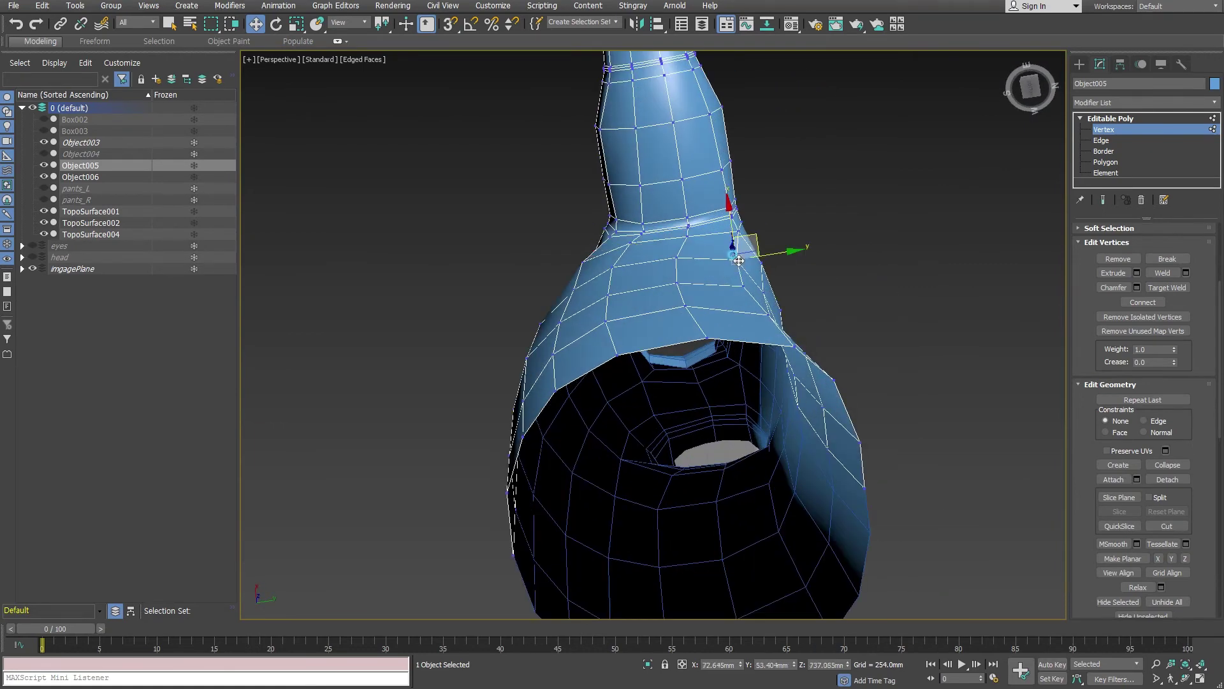
pyautogui.moveTo(733, 224); pyautogui.dragTo(761, 280)
pyautogui.moveTo(761, 281)
pyautogui.keyDown('alt'); pyautogui.mouseDown(button='middle')
pyautogui.moveTo(843, 399)
pyautogui.moveTo(905, 306)
pyautogui.mouseUp(button='middle'); pyautogui.keyUp('alt')
pyautogui.scroll(-5, 803, 338)
# - Select Object006 at Edge level and restore the four-viewport layout
pyautogui.click(1094, 129)
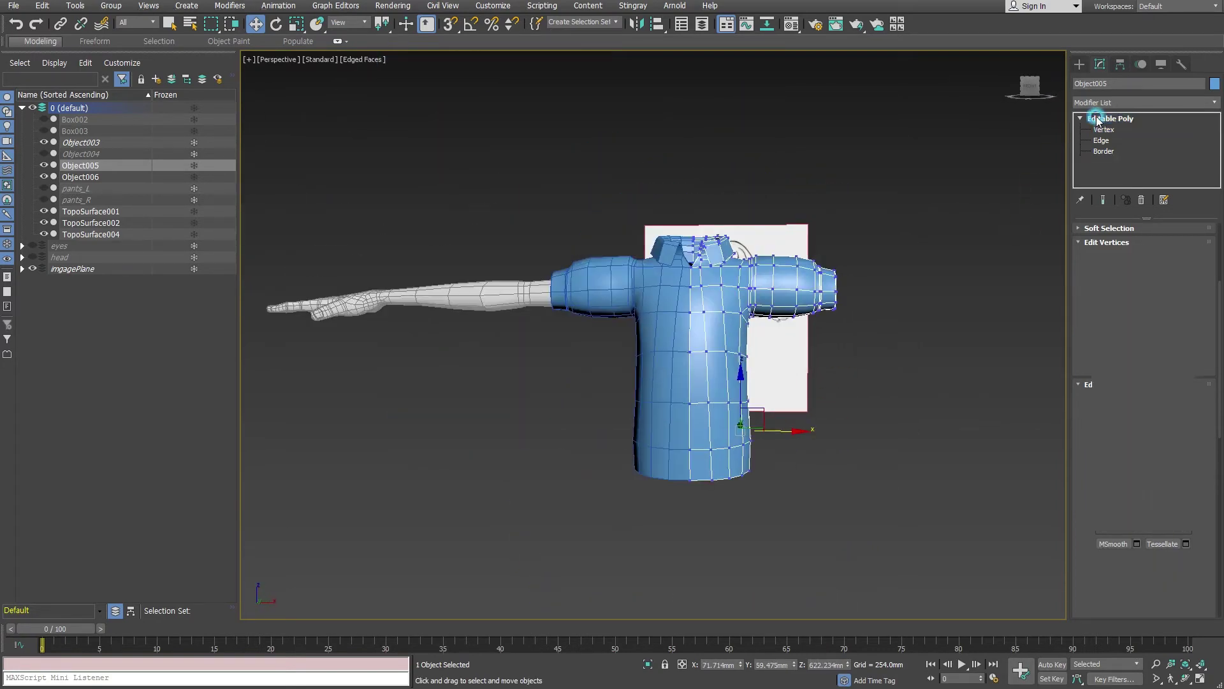
pyautogui.click(664, 383)
pyautogui.press('2')
pyautogui.hotkey('alt', 'w')
# - Frame the shirt in side and front views and select the bottom hem vertices
pyautogui.scroll(-3, 453, 292)
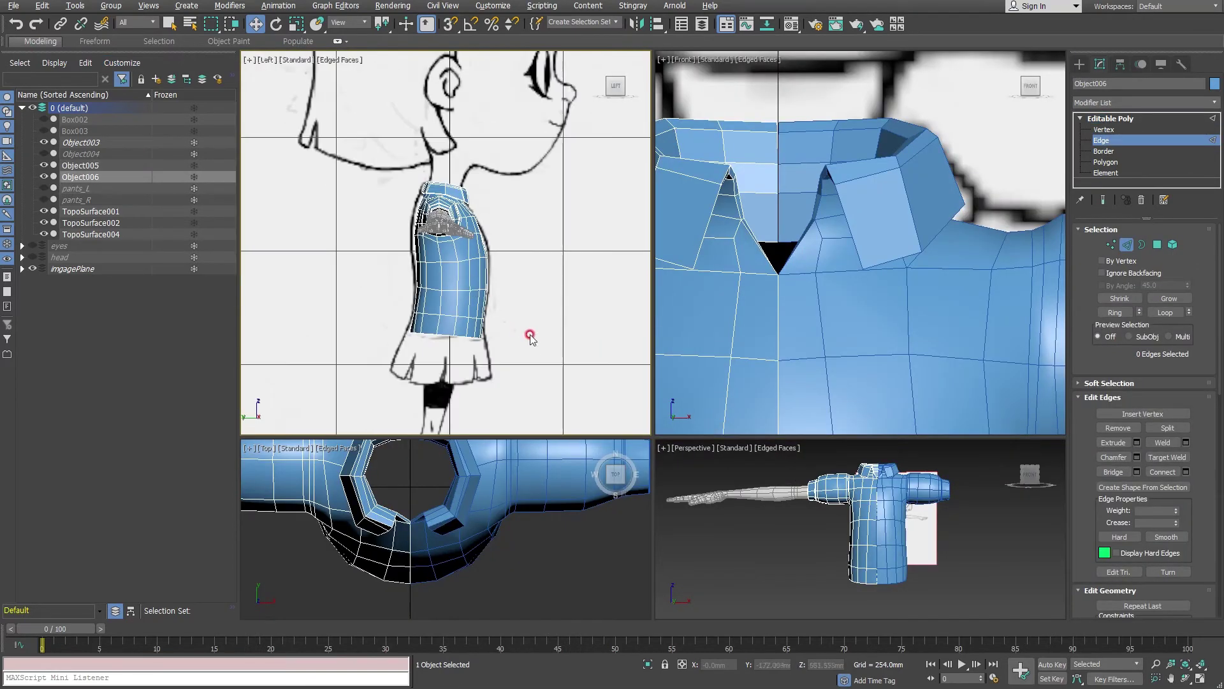
pyautogui.moveTo(533, 339); pyautogui.dragTo(529, 309, button='middle')
pyautogui.scroll(2, 506, 311)
pyautogui.moveTo(805, 344); pyautogui.dragTo(805, 334, button='middle')
pyautogui.scroll(-3, 804, 334)
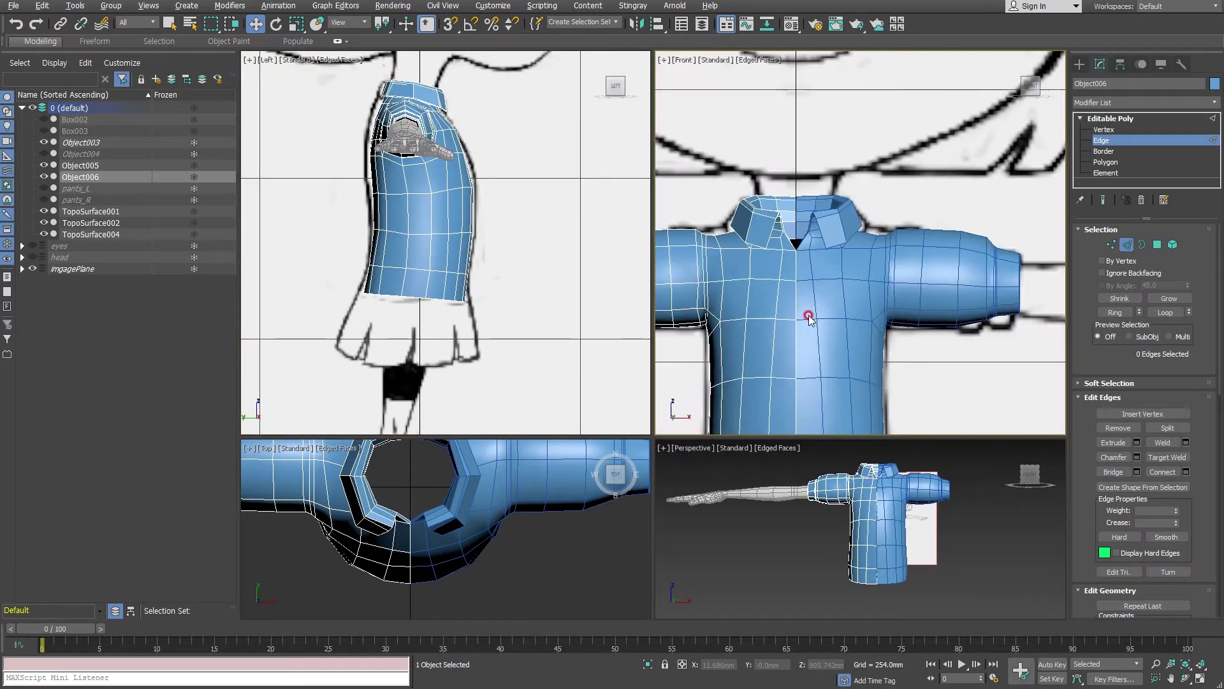
pyautogui.scroll(2, 823, 255)
pyautogui.scroll(-1, 810, 260)
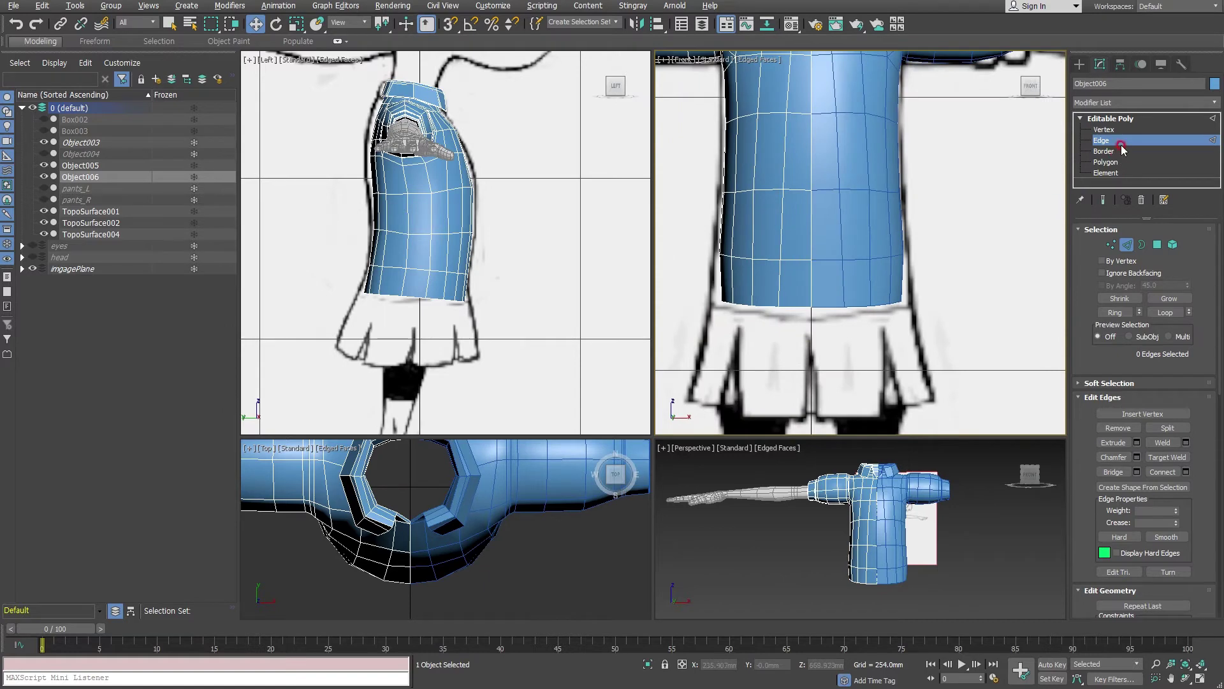
pyautogui.click(1094, 130)
pyautogui.moveTo(769, 324); pyautogui.dragTo(802, 317)
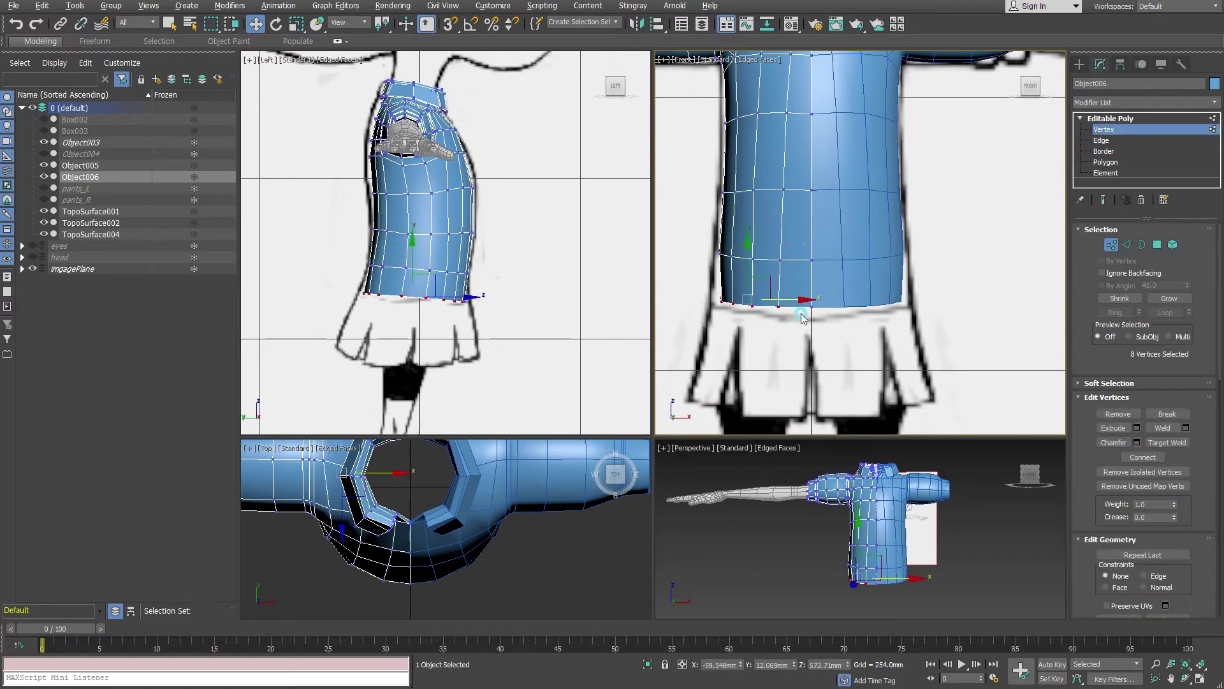
pyautogui.click(799, 305)
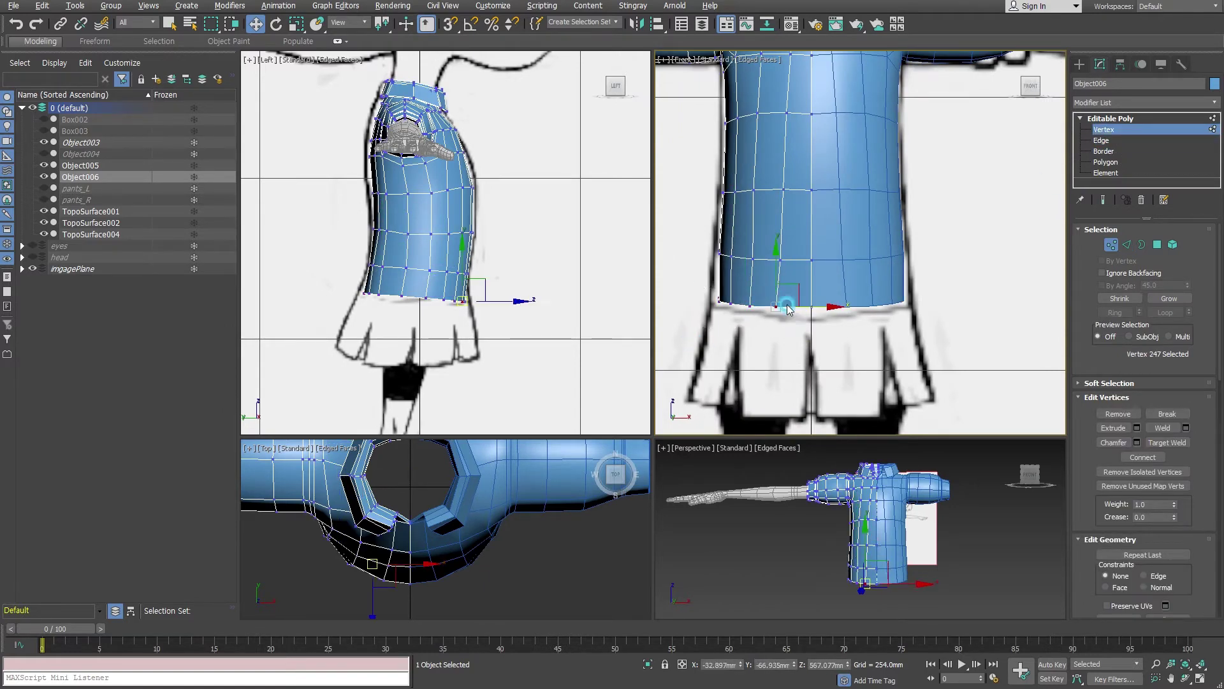
# - Move the bottom hem edge loop down along Z to the reference hem
pyautogui.press('2')
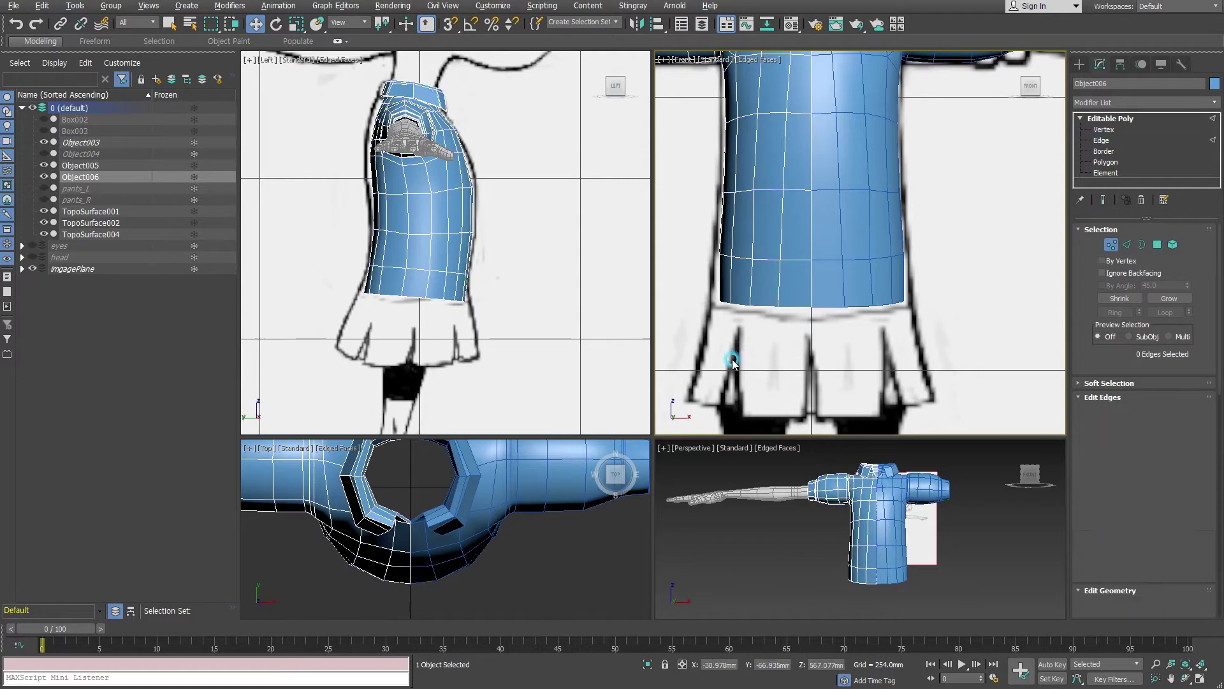
pyautogui.click(795, 307)
pyautogui.doubleClick(795, 307)
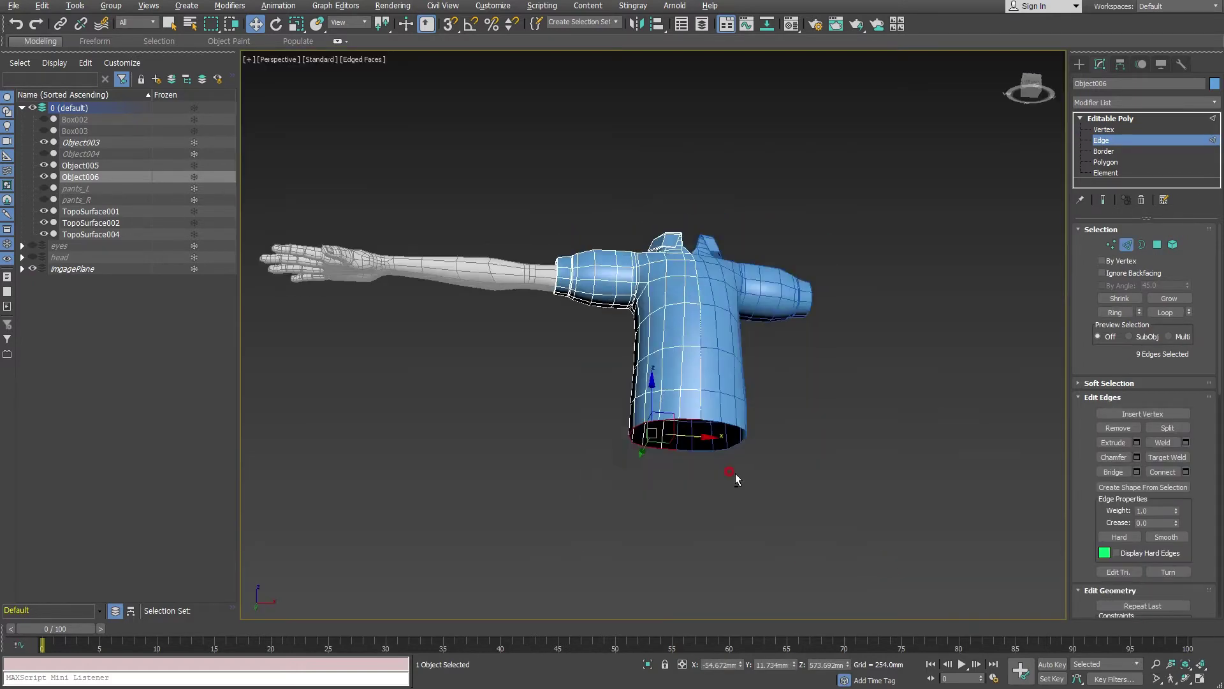
pyautogui.hotkey('alt', 'w')
pyautogui.moveTo(730, 470)
pyautogui.keyDown('alt'); pyautogui.mouseDown(button='middle')
pyautogui.moveTo(764, 426)
pyautogui.moveTo(755, 448)
pyautogui.mouseUp(button='middle'); pyautogui.keyUp('alt')
pyautogui.scroll(3, 755, 448)
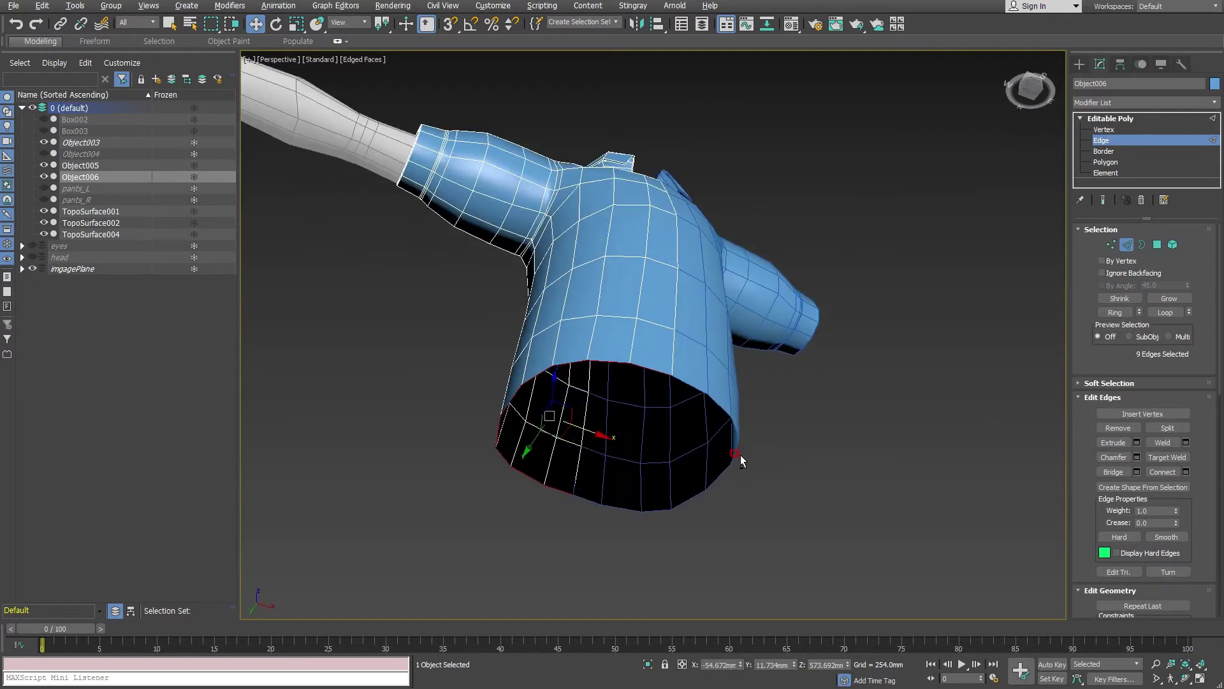
pyautogui.hotkey('alt', 'w')
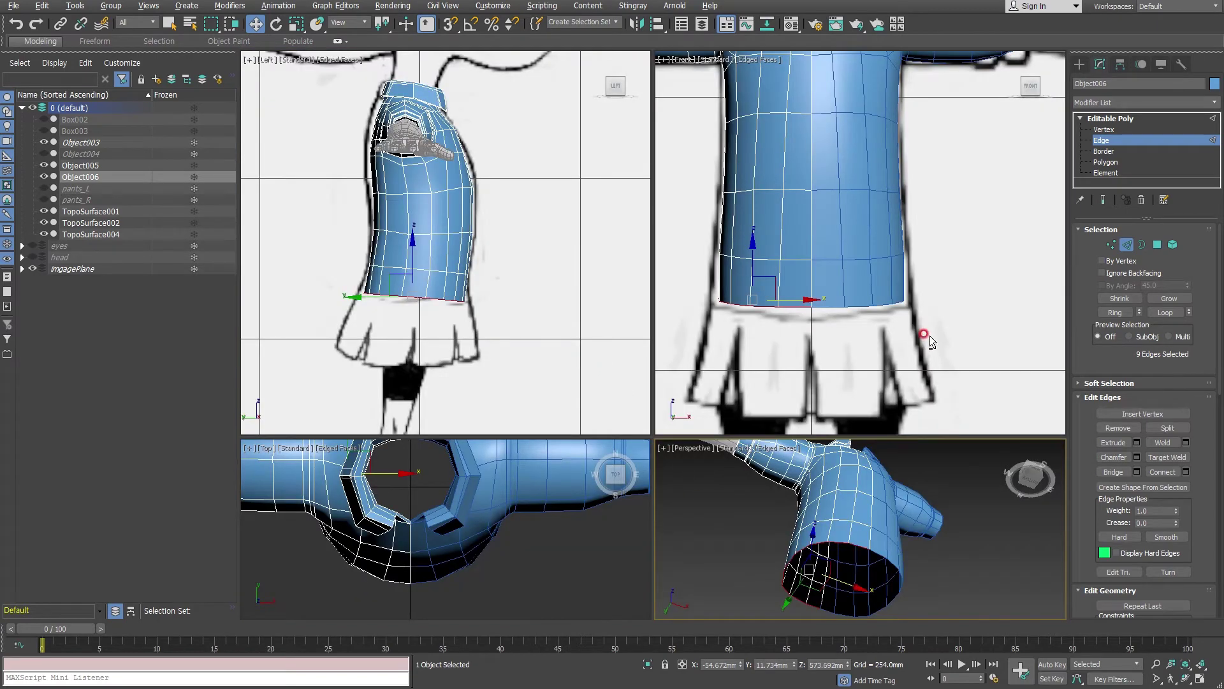
pyautogui.moveTo(929, 335); pyautogui.dragTo(946, 259, button='middle')
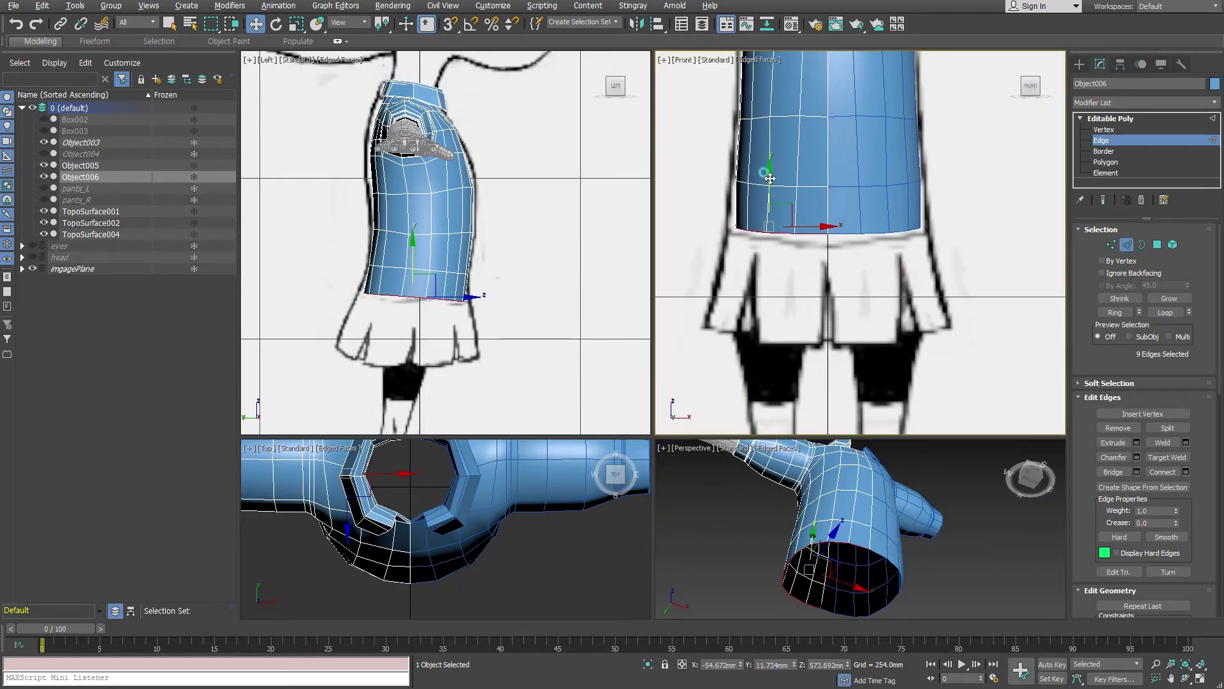
pyautogui.moveTo(771, 178); pyautogui.dragTo(768, 287)
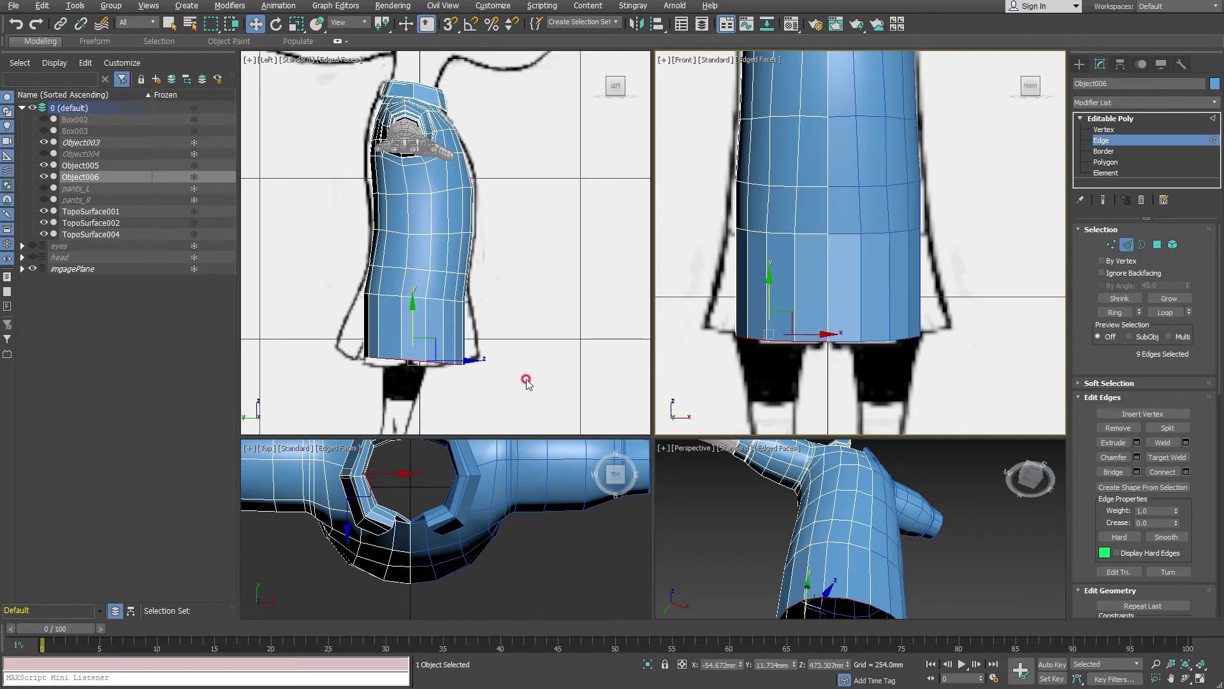
pyautogui.moveTo(474, 390); pyautogui.dragTo(491, 362, button='middle')
# - Scale the bottom hem edge loop outward along X, reselecting the hem and mid-skirt loops
pyautogui.press('r')
pyautogui.moveTo(495, 327)
pyautogui.mouseDown()
pyautogui.moveTo(517, 336)
pyautogui.moveTo(492, 335)
pyautogui.mouseUp()
pyautogui.press('w')
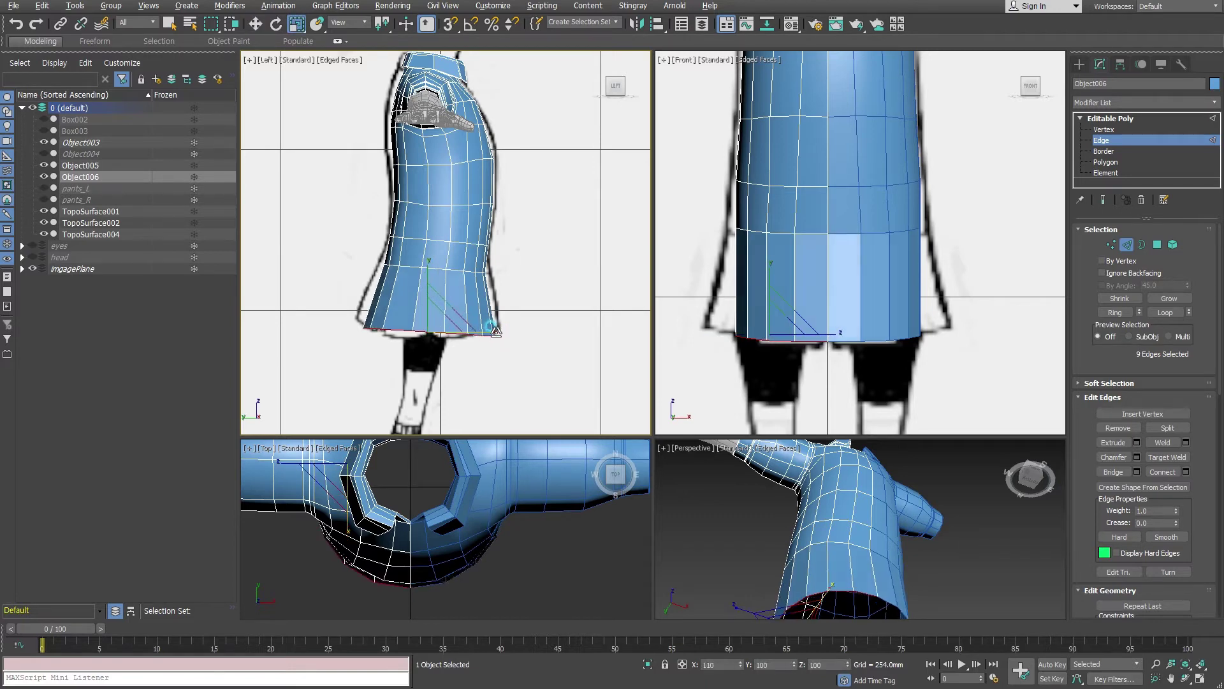
pyautogui.press('r')
pyautogui.doubleClick(457, 267)
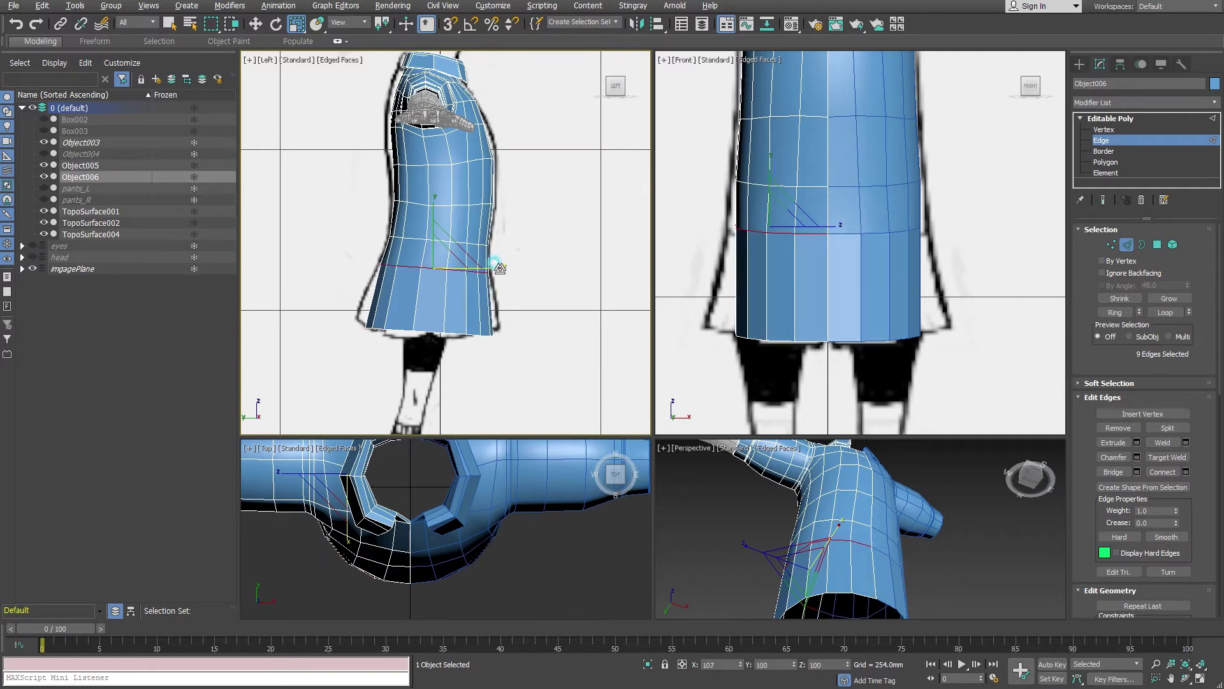
pyautogui.doubleClick(498, 333)
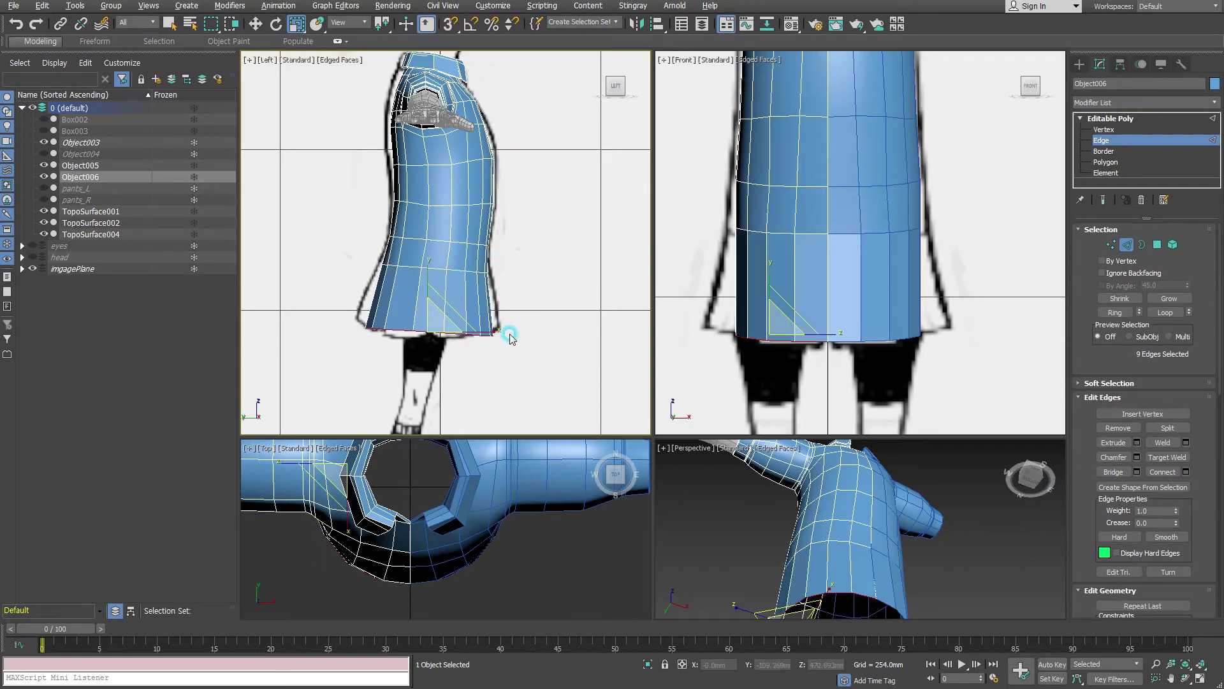
pyautogui.moveTo(496, 331); pyautogui.dragTo(492, 328)
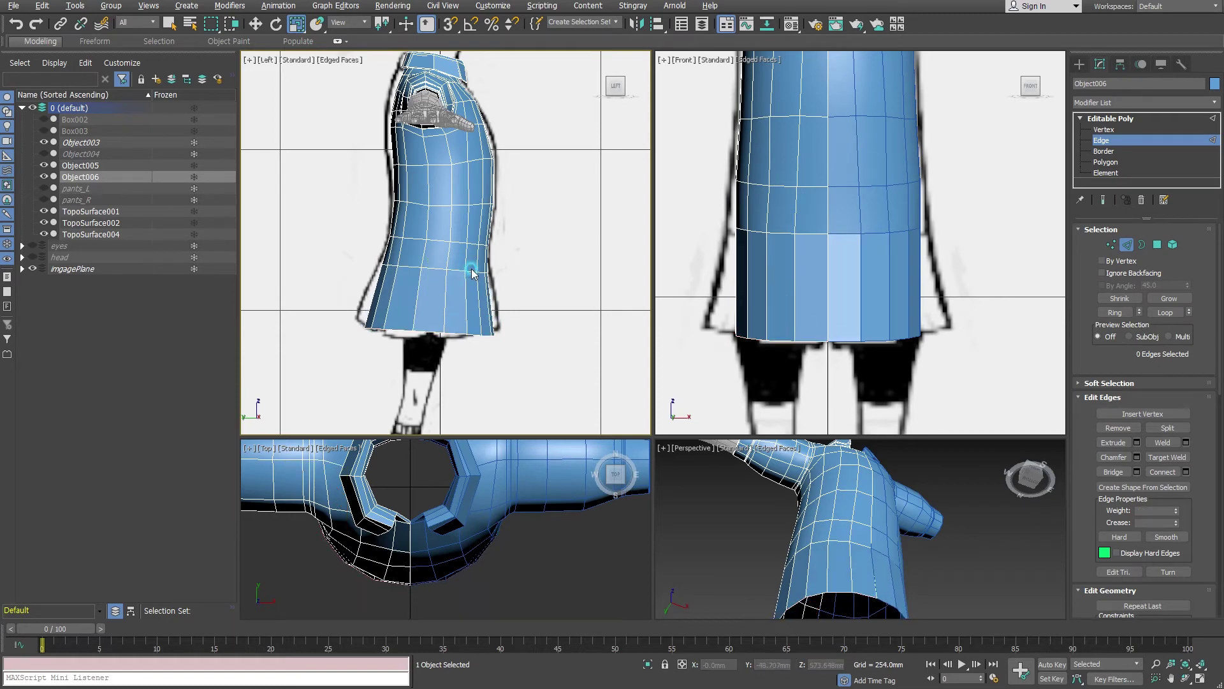
pyautogui.doubleClick(505, 270)
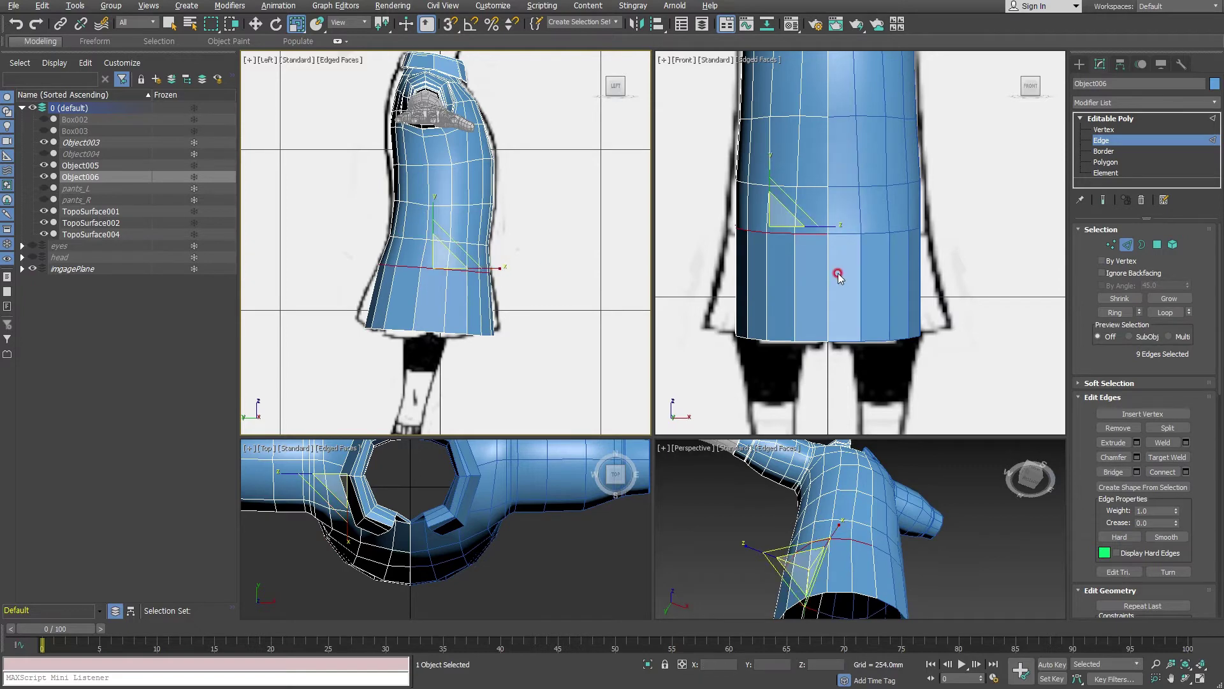
pyautogui.moveTo(837, 274); pyautogui.dragTo(839, 278, button='middle')
pyautogui.moveTo(774, 330); pyautogui.dragTo(778, 333)
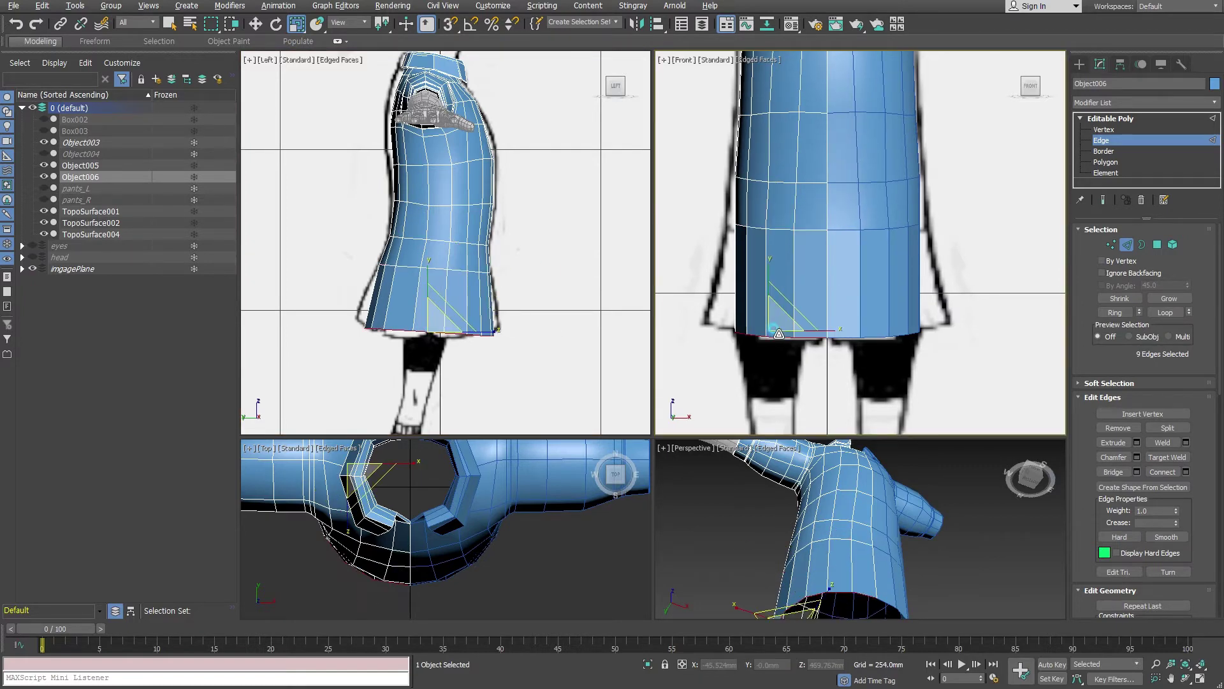
# - Place a working pivot at the skirt hem and enable Use Working Pivot
pyautogui.press('w')
pyautogui.click(1129, 64)
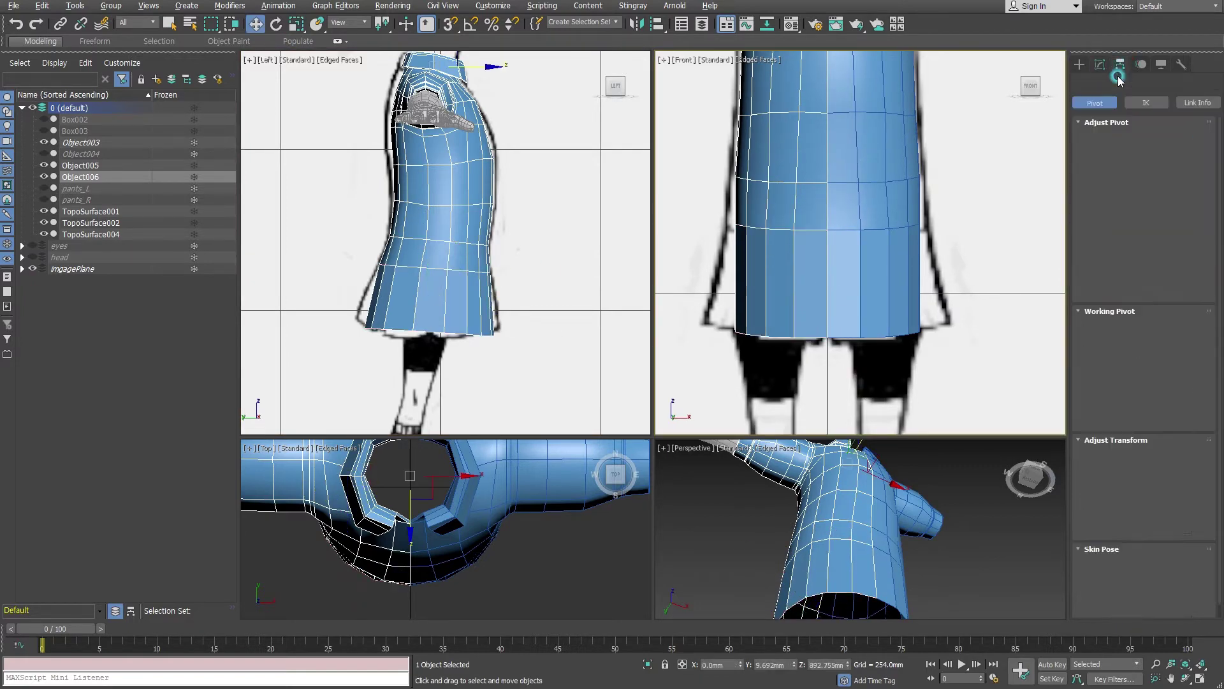
pyautogui.click(1154, 330)
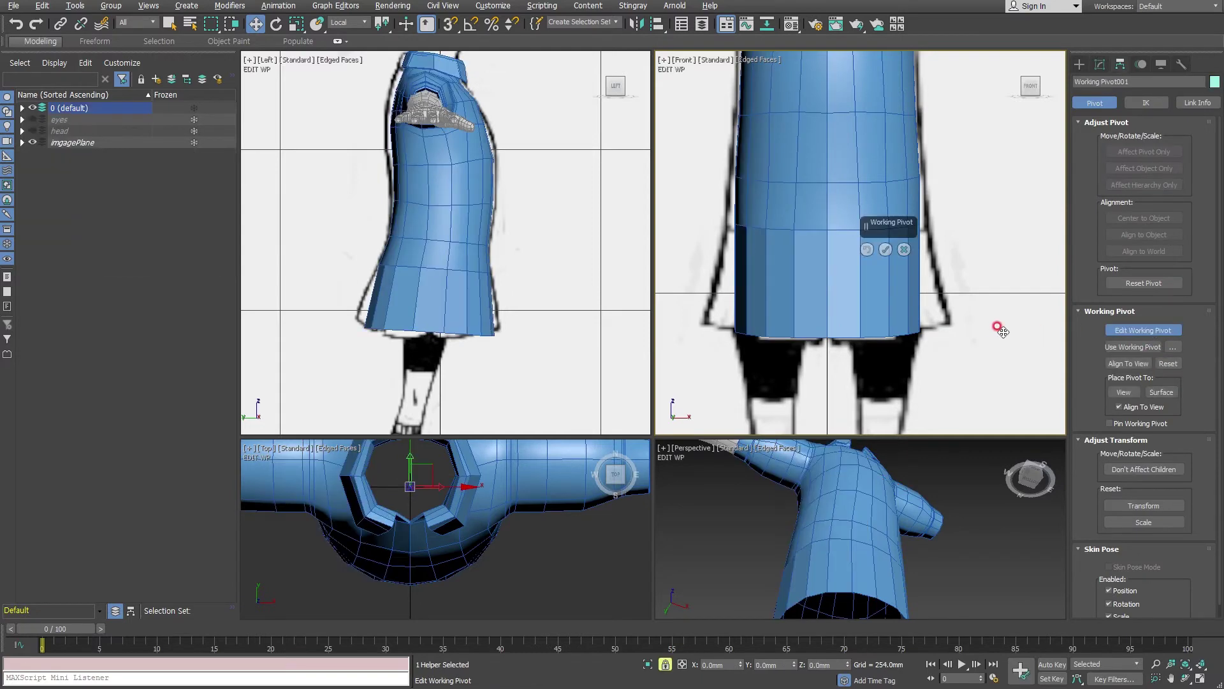
pyautogui.scroll(-4, 995, 329)
pyautogui.scroll(-2, 987, 329)
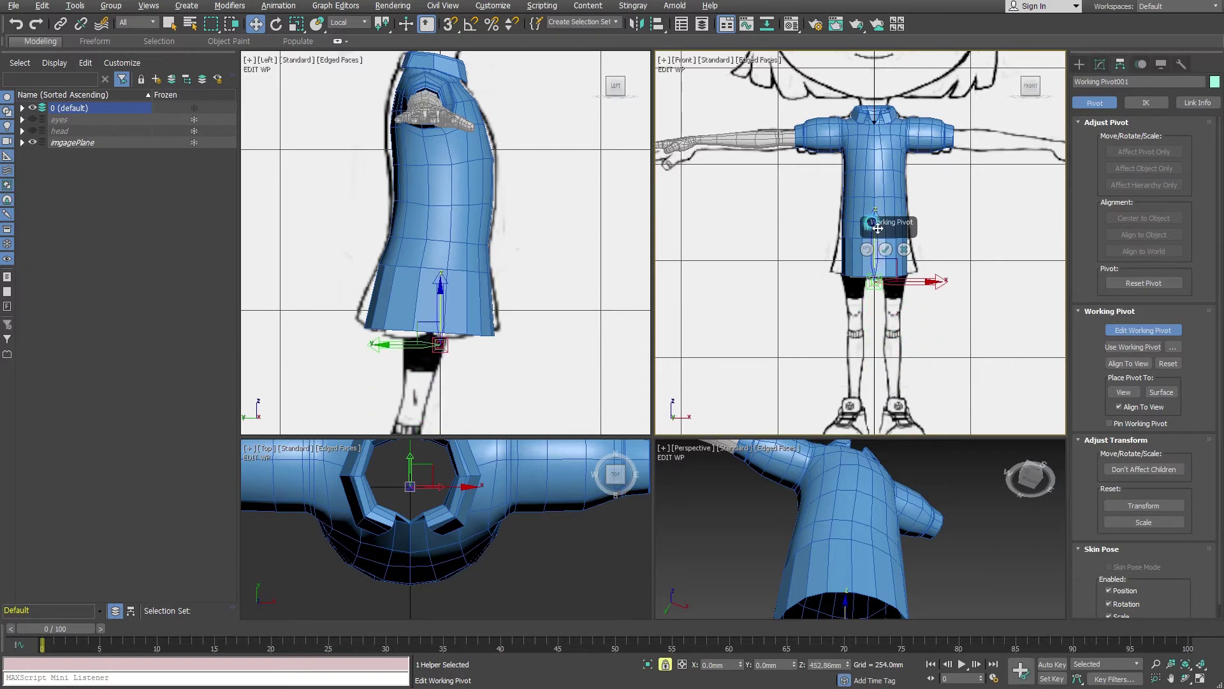
pyautogui.moveTo(876, 400); pyautogui.dragTo(877, 275)
pyautogui.scroll(3, 877, 274)
pyautogui.scroll(3, 878, 274)
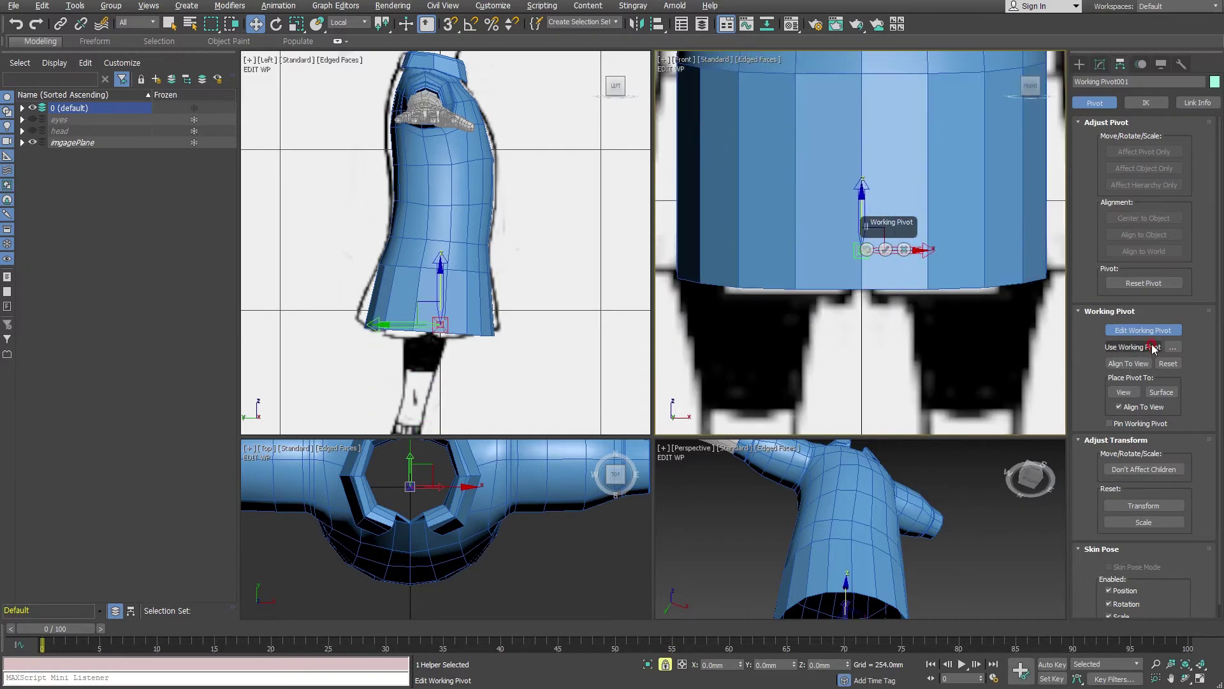
pyautogui.click(1142, 347)
pyautogui.scroll(-1, 1016, 346)
pyautogui.scroll(-1, 916, 372)
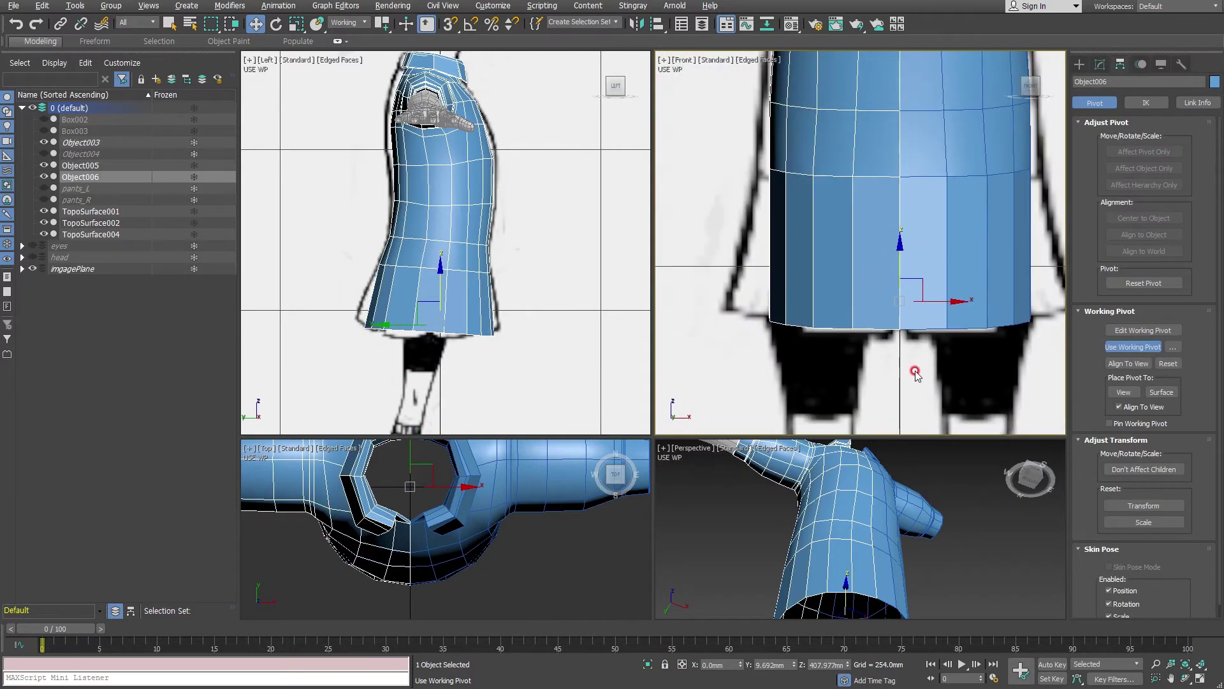
# - Scale the hem edge loop and the loop above it outward around the working pivot
pyautogui.press('2')
pyautogui.doubleClick(851, 327)
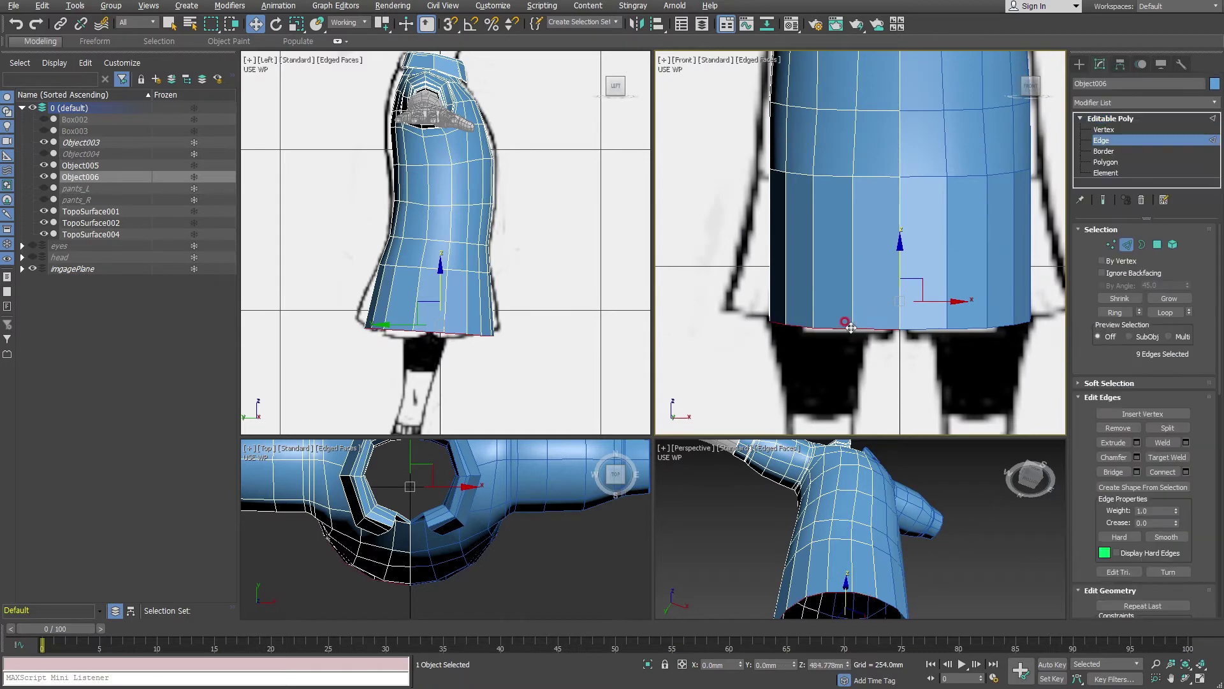
pyautogui.press('r')
pyautogui.moveTo(962, 301); pyautogui.dragTo(964, 280)
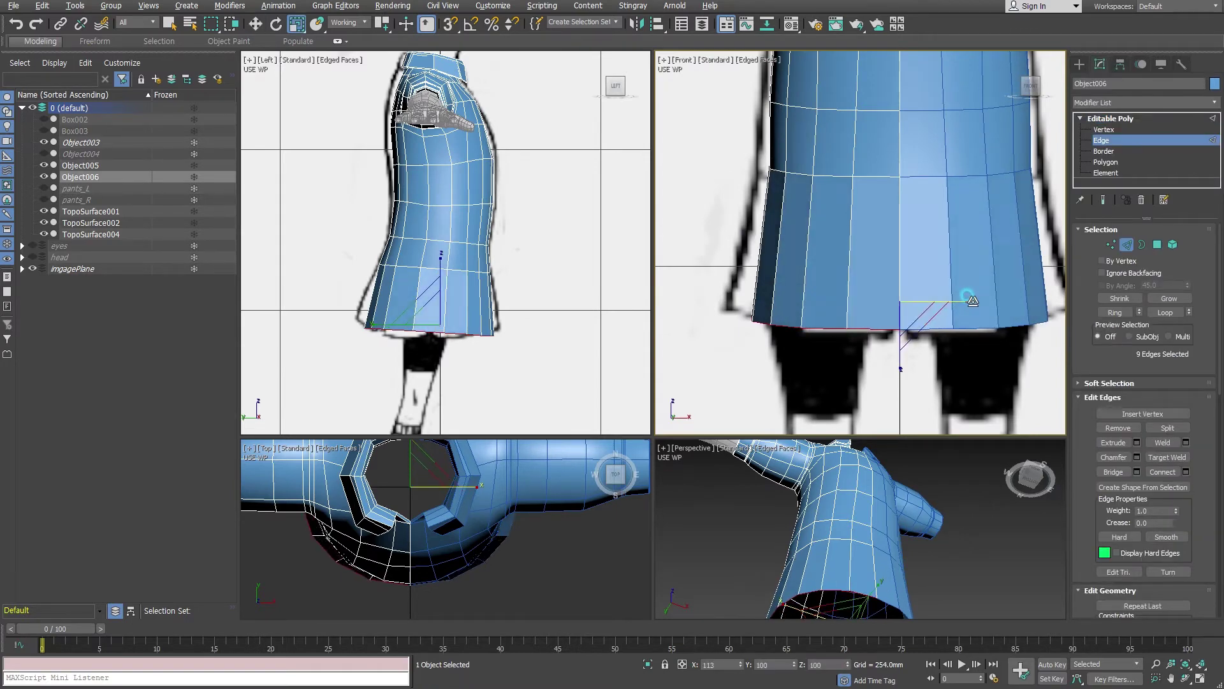
pyautogui.doubleClick(876, 173)
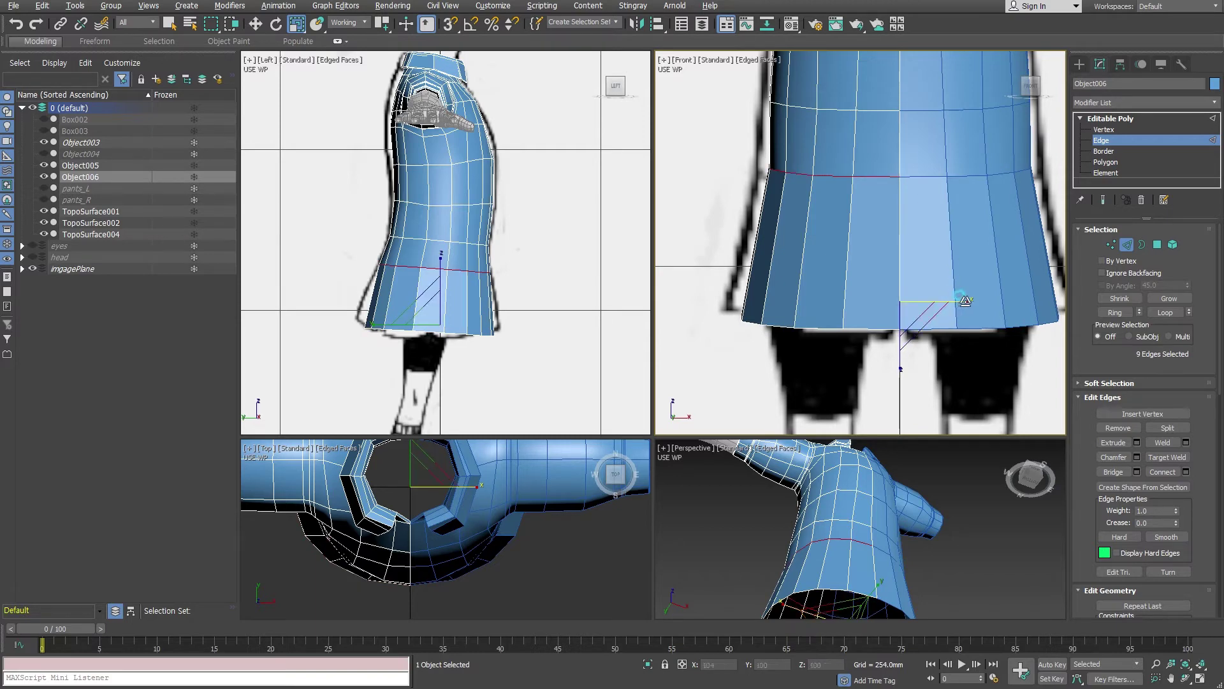
pyautogui.moveTo(966, 300); pyautogui.dragTo(966, 294)
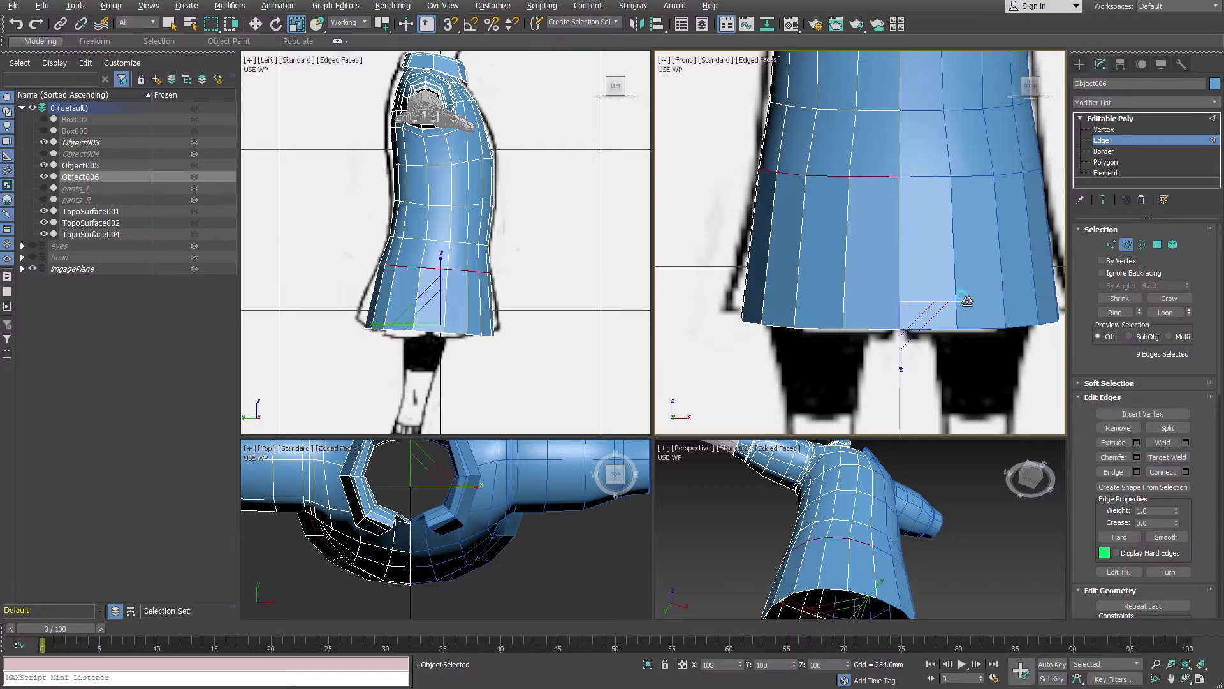
# - Return from Pivot settings to the Editable Poly panel and view the skirt from the side
pyautogui.click(1106, 414)
pyautogui.click(1152, 93)
pyautogui.click(1120, 65)
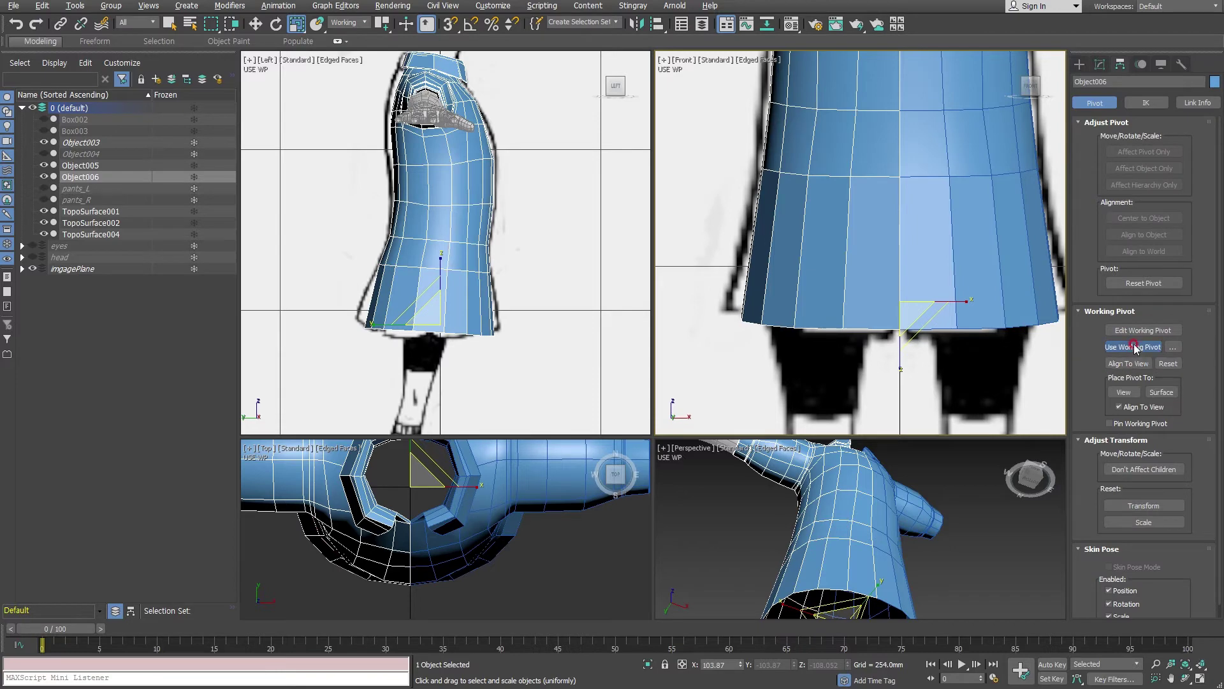
pyautogui.click(1100, 64)
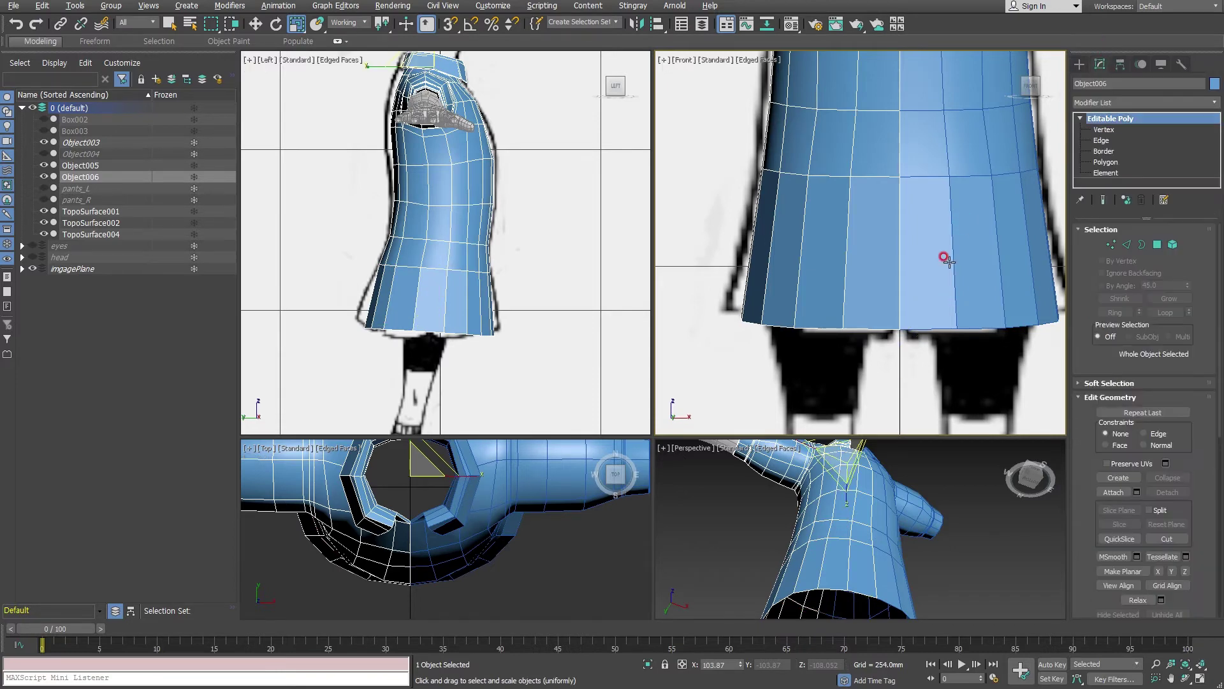
pyautogui.scroll(-3, 950, 268)
pyautogui.scroll(-2, 899, 355)
pyautogui.scroll(-2, 903, 350)
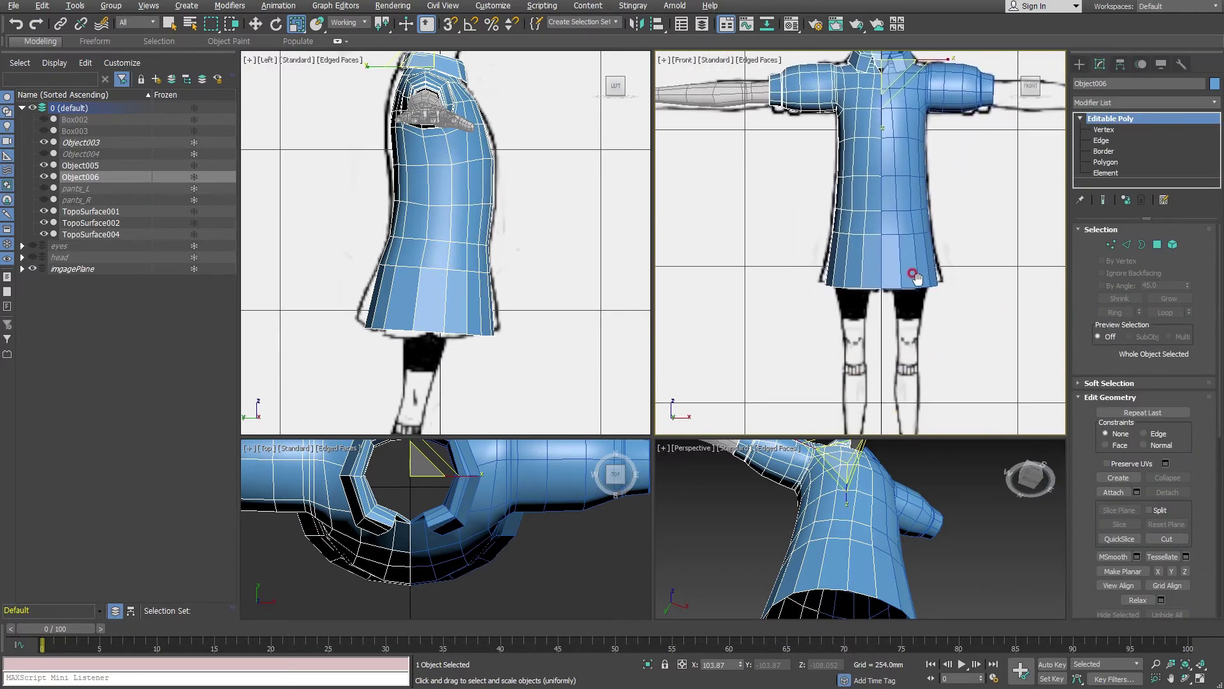
pyautogui.scroll(4, 899, 321)
pyautogui.scroll(-2, 933, 355)
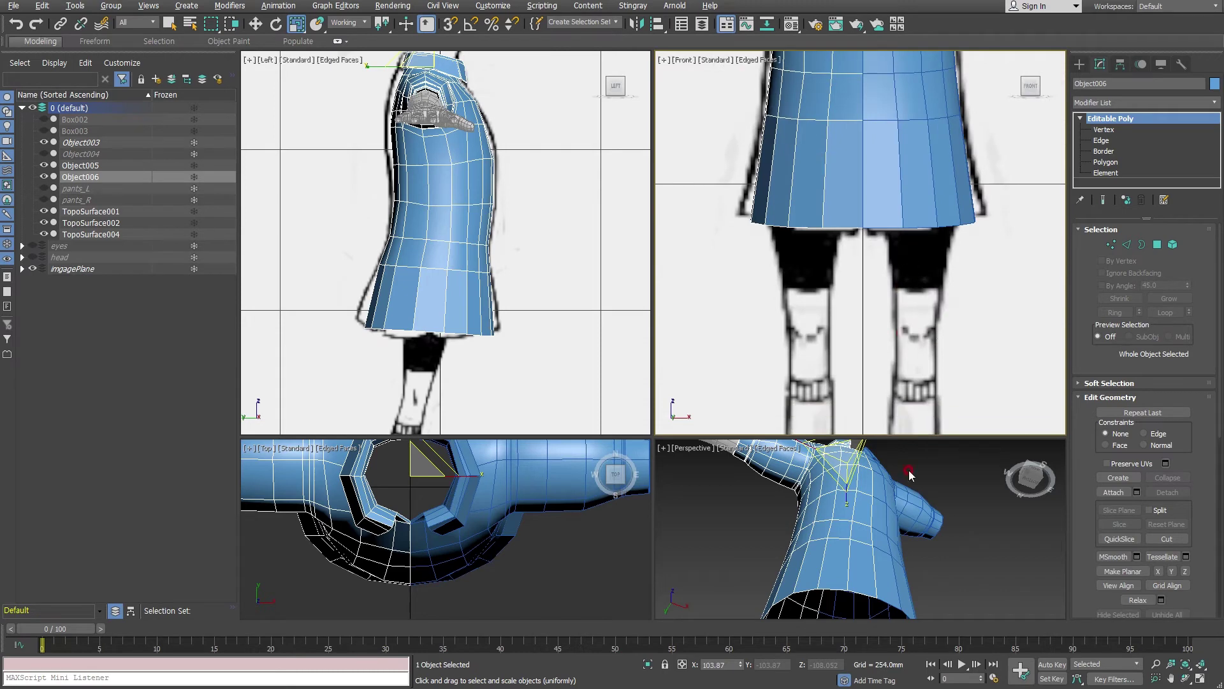
pyautogui.scroll(2, 869, 533)
pyautogui.hotkey('alt', 'w')
pyautogui.moveTo(860, 559)
pyautogui.keyDown('alt'); pyautogui.mouseDown(button='middle')
pyautogui.moveTo(767, 423)
pyautogui.moveTo(882, 423)
pyautogui.mouseUp(button='middle'); pyautogui.keyUp('alt')
# - Scale a lower skirt edge loop slightly outward at Edge level
pyautogui.click(1101, 140)
pyautogui.doubleClick(555, 439)
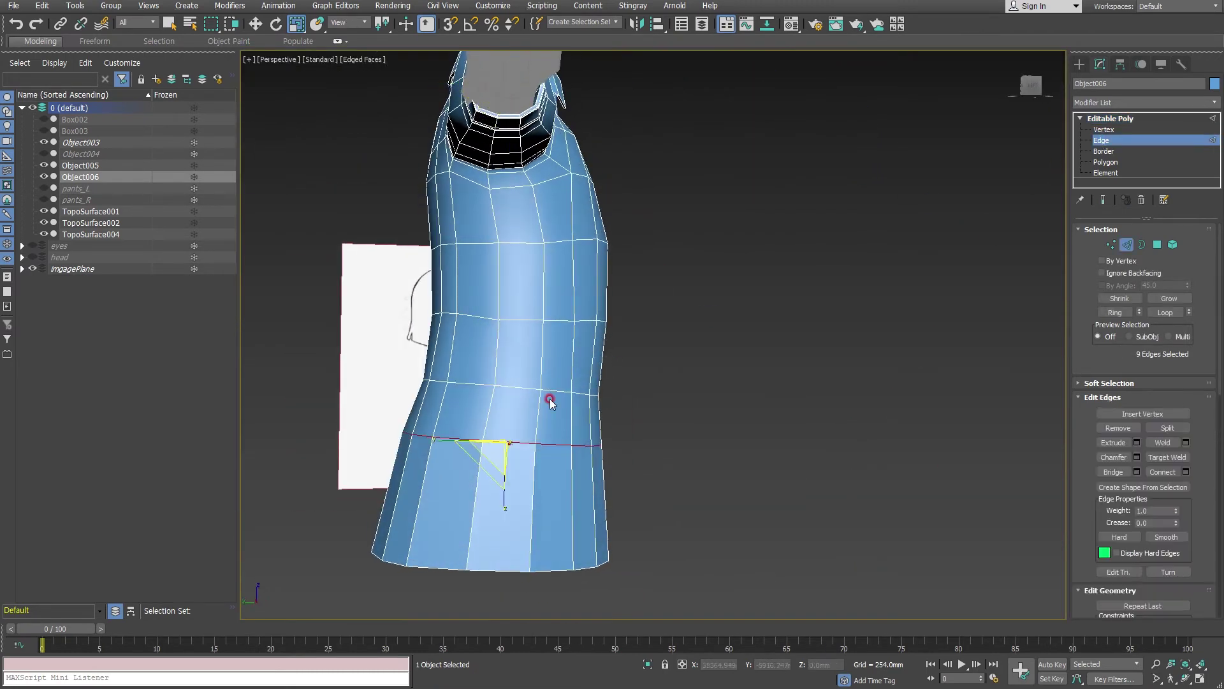
pyautogui.doubleClick(565, 391)
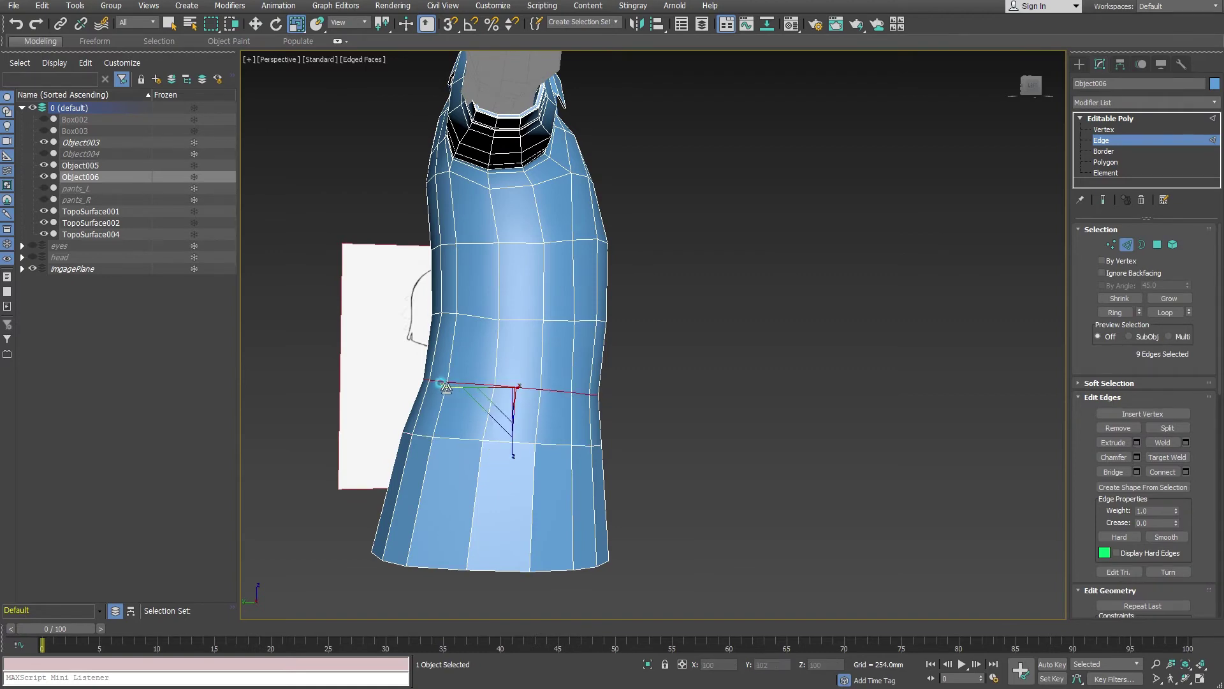
pyautogui.moveTo(445, 388); pyautogui.dragTo(445, 389)
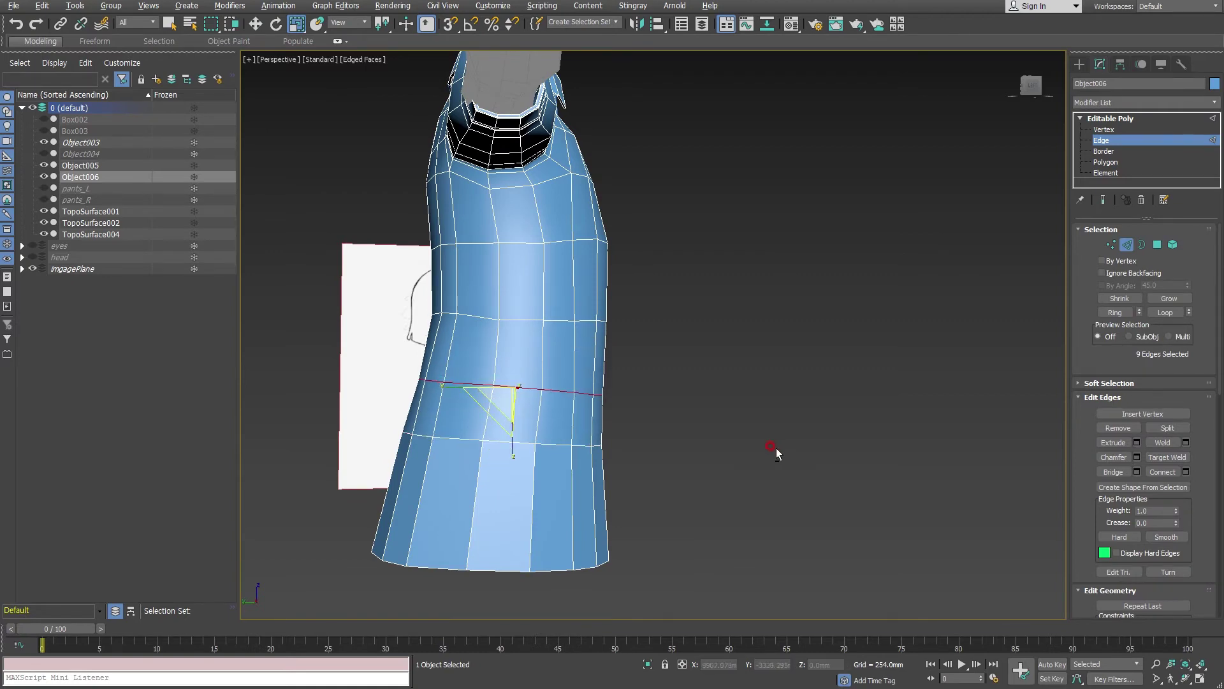
pyautogui.keyDown('alt'); pyautogui.moveTo(776, 448); pyautogui.dragTo(672, 448, button='middle'); pyautogui.keyUp('alt')
pyautogui.hotkey('alt', 'w')
# - Cut two horizontal QuickSlice edge loops across the torso in the maximized Front view
pyautogui.scroll(-1, 892, 199)
pyautogui.scroll(-1, 866, 270)
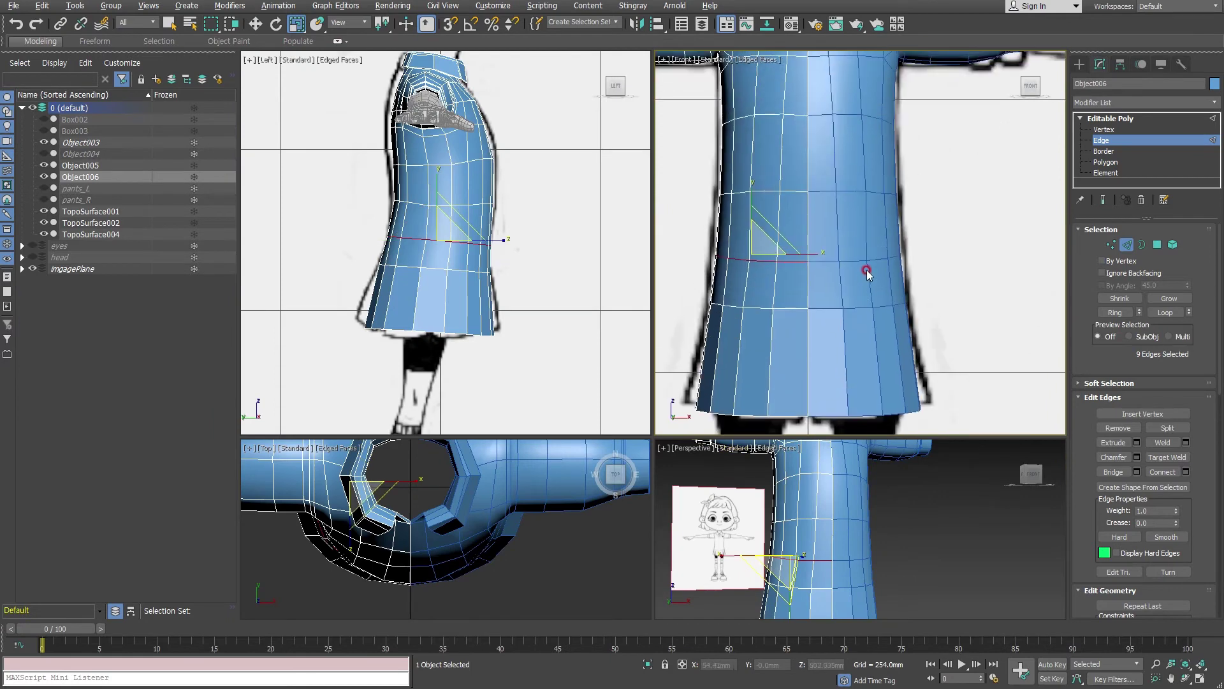
pyautogui.scroll(-2, 867, 270)
pyautogui.scroll(-1, 867, 287)
pyautogui.hotkey('alt', 'w')
pyautogui.click(40, 41)
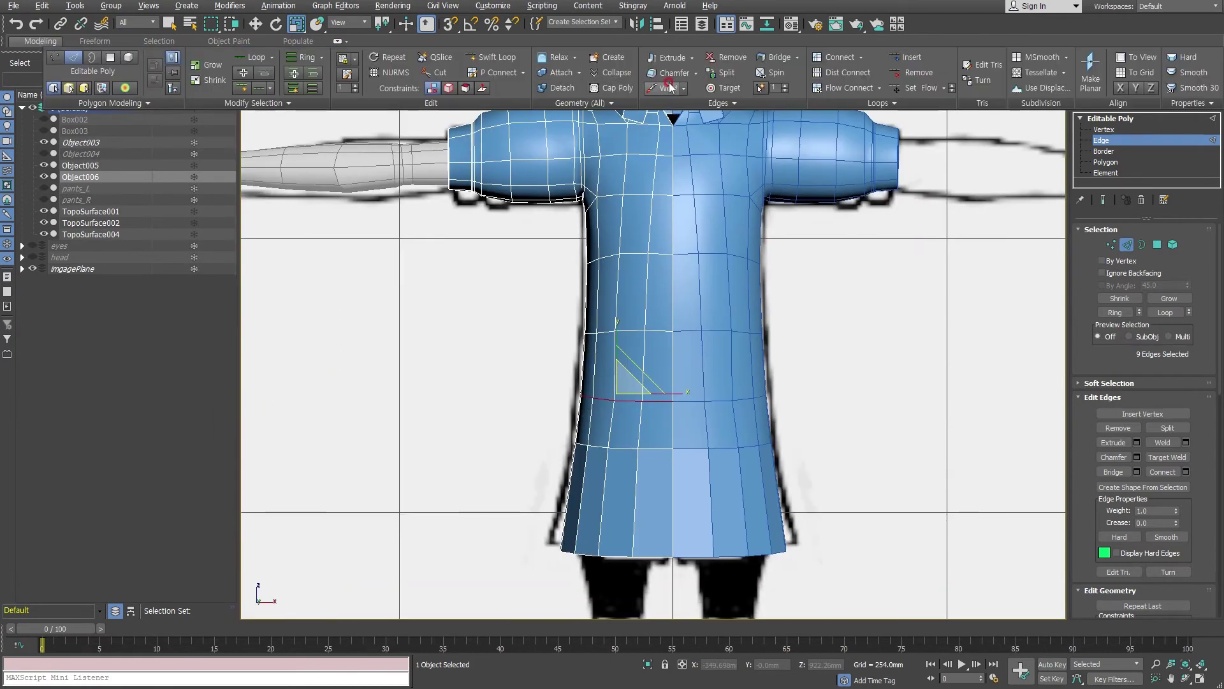
pyautogui.click(457, 56)
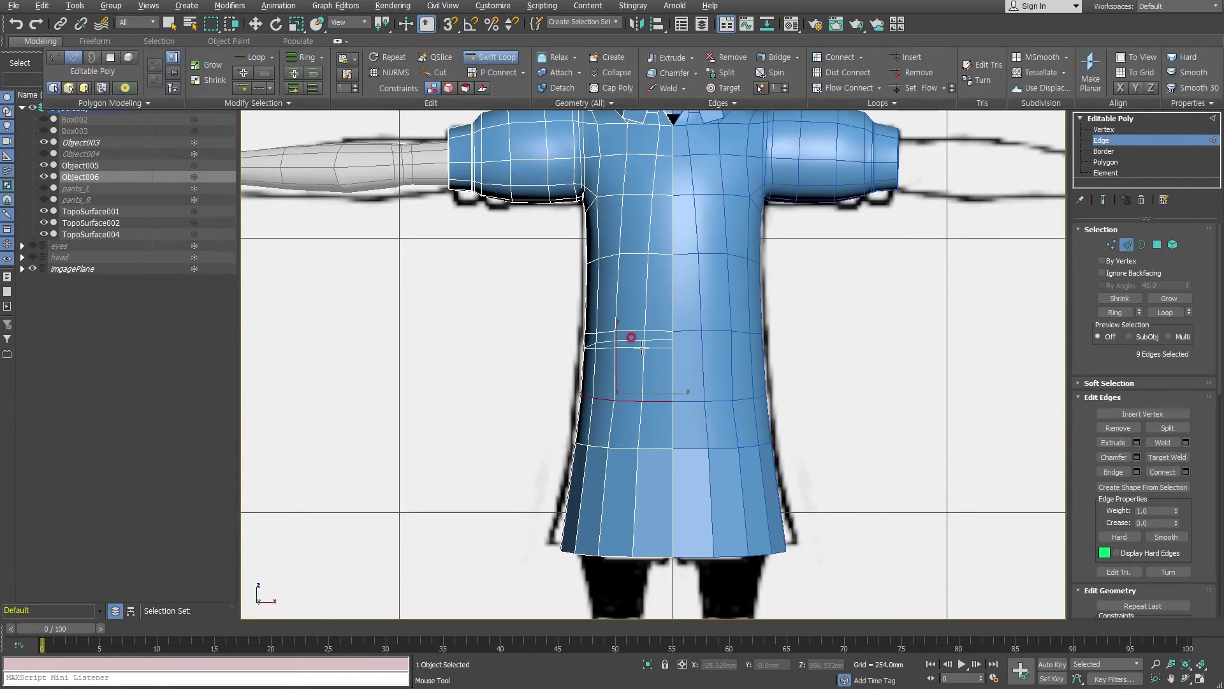
pyautogui.click(628, 300)
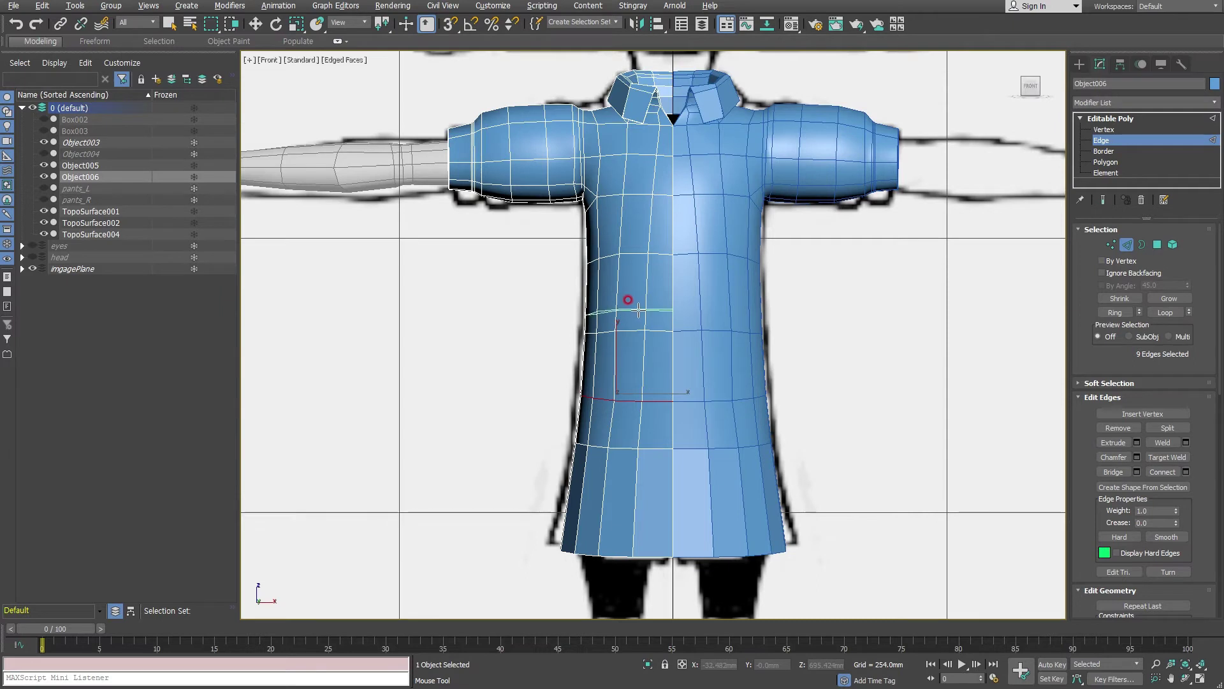
pyautogui.click(638, 307)
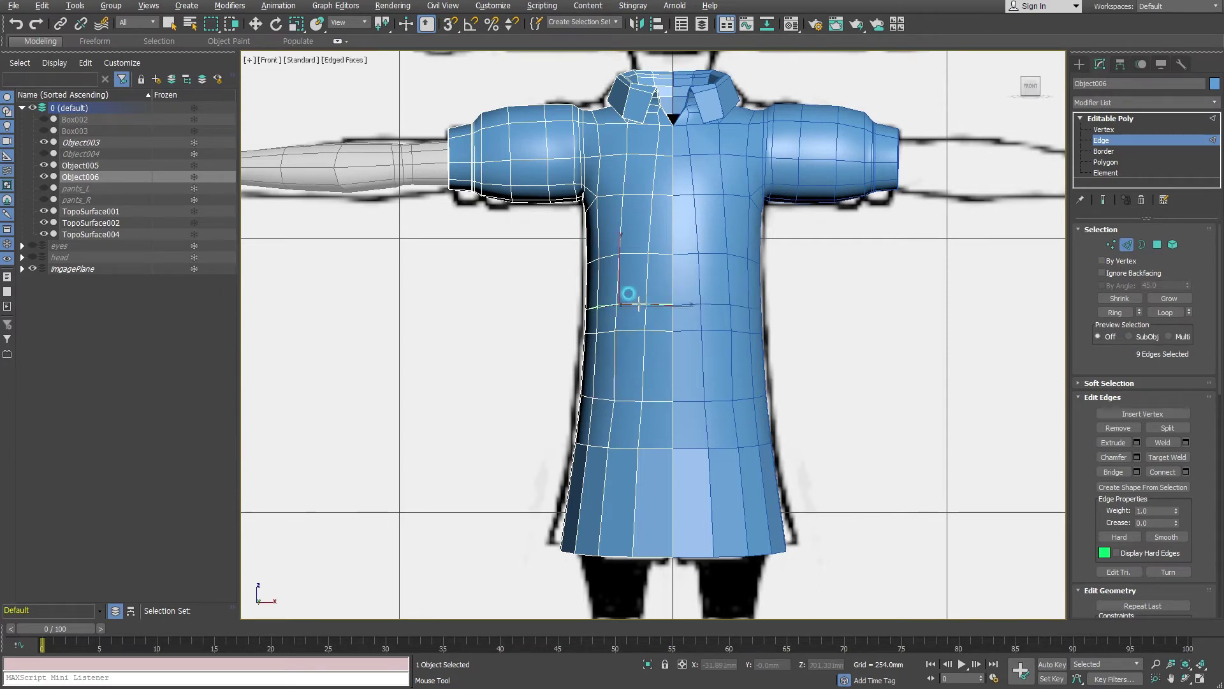
pyautogui.click(620, 366)
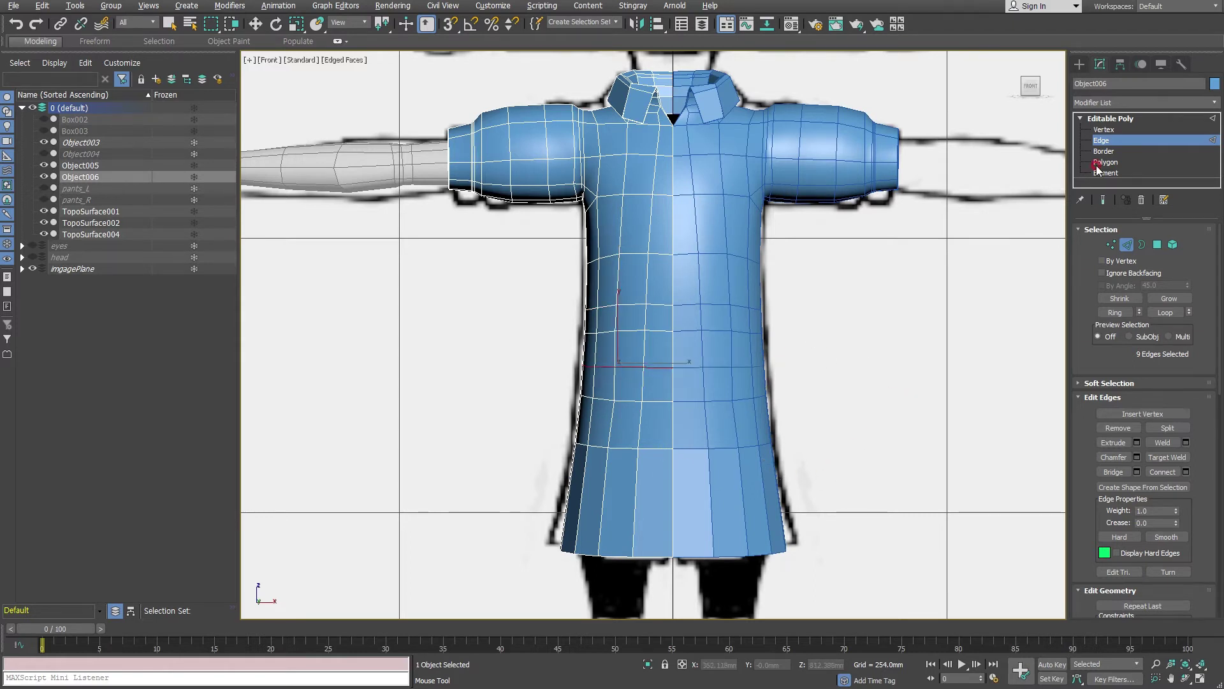
# - Select the upper new edge loop and switch to Vertex level
pyautogui.press('w')
pyautogui.doubleClick(650, 305)
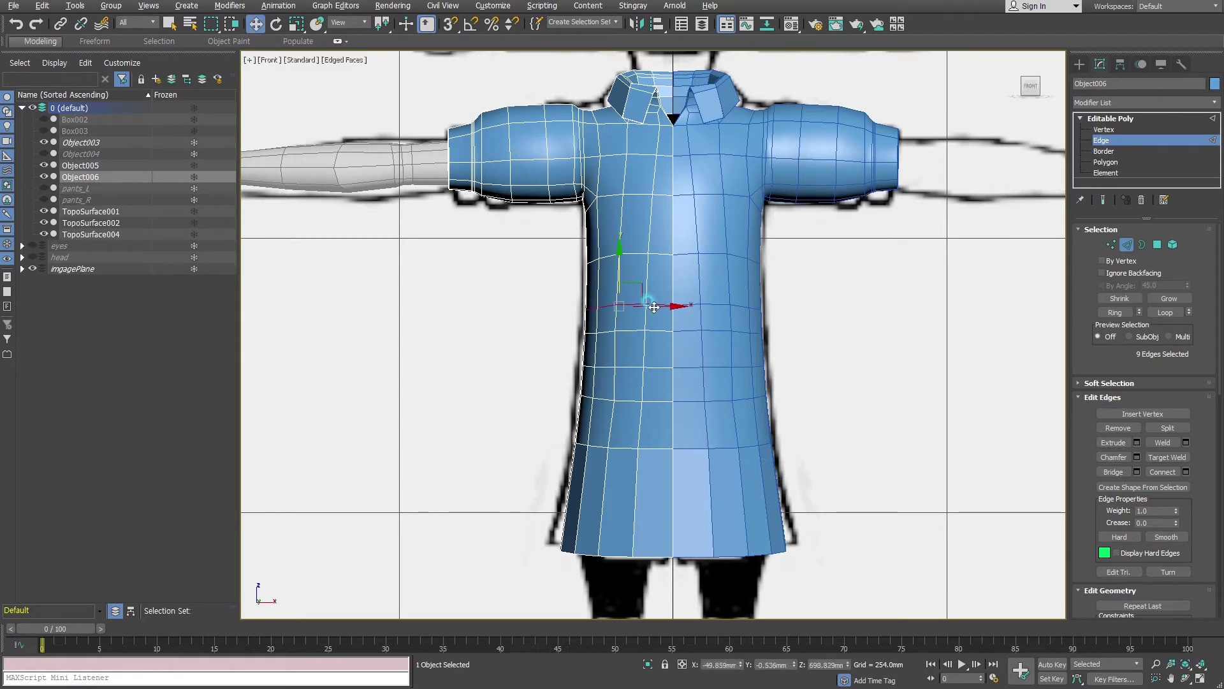
pyautogui.press('e')
pyautogui.press('r')
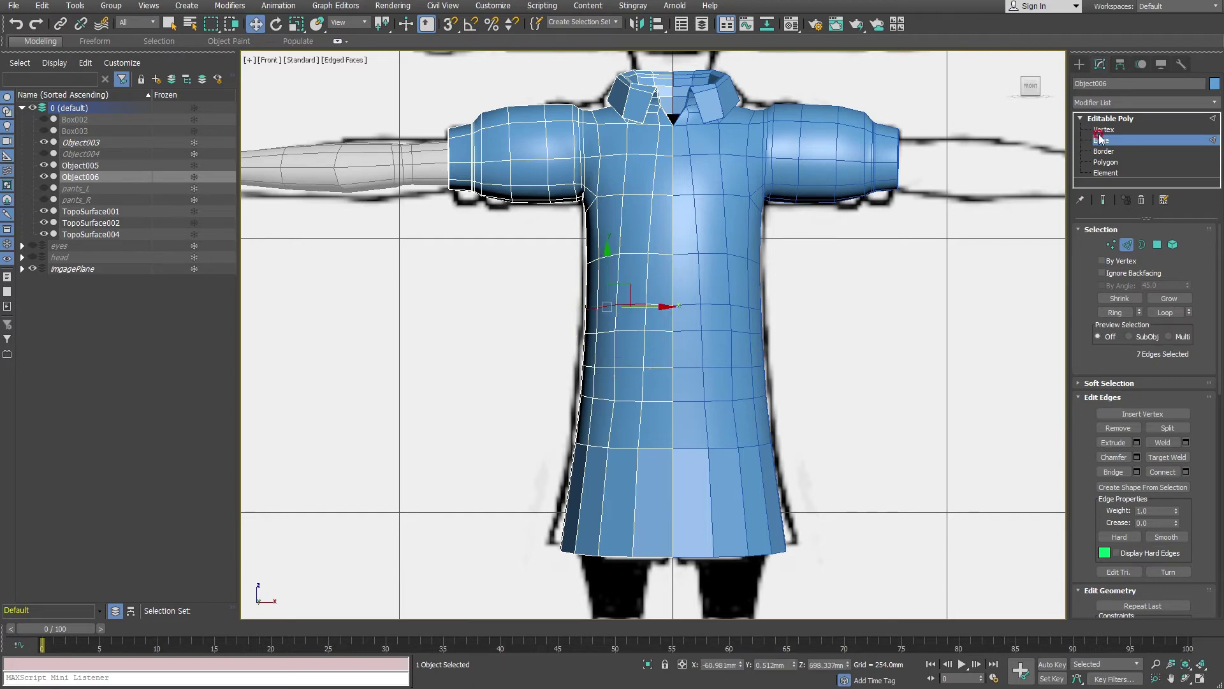
pyautogui.press('1')
pyautogui.press('w')
pyautogui.scroll(3, 585, 373)
pyautogui.scroll(3, 598, 403)
# - Nudge the loop's two left-edge vertices into place and return to four viewports
pyautogui.moveTo(598, 403); pyautogui.dragTo(598, 413, button='middle')
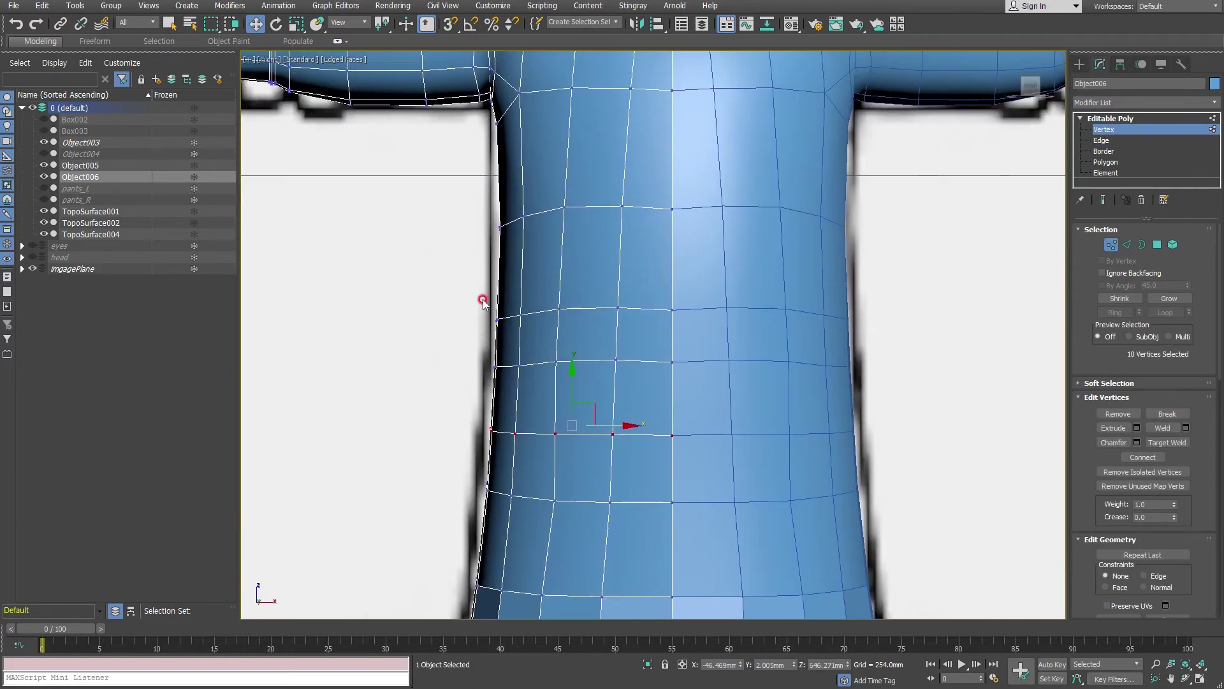
pyautogui.moveTo(480, 295)
pyautogui.mouseDown()
pyautogui.moveTo(505, 325)
pyautogui.moveTo(510, 294)
pyautogui.moveTo(529, 289)
pyautogui.mouseUp()
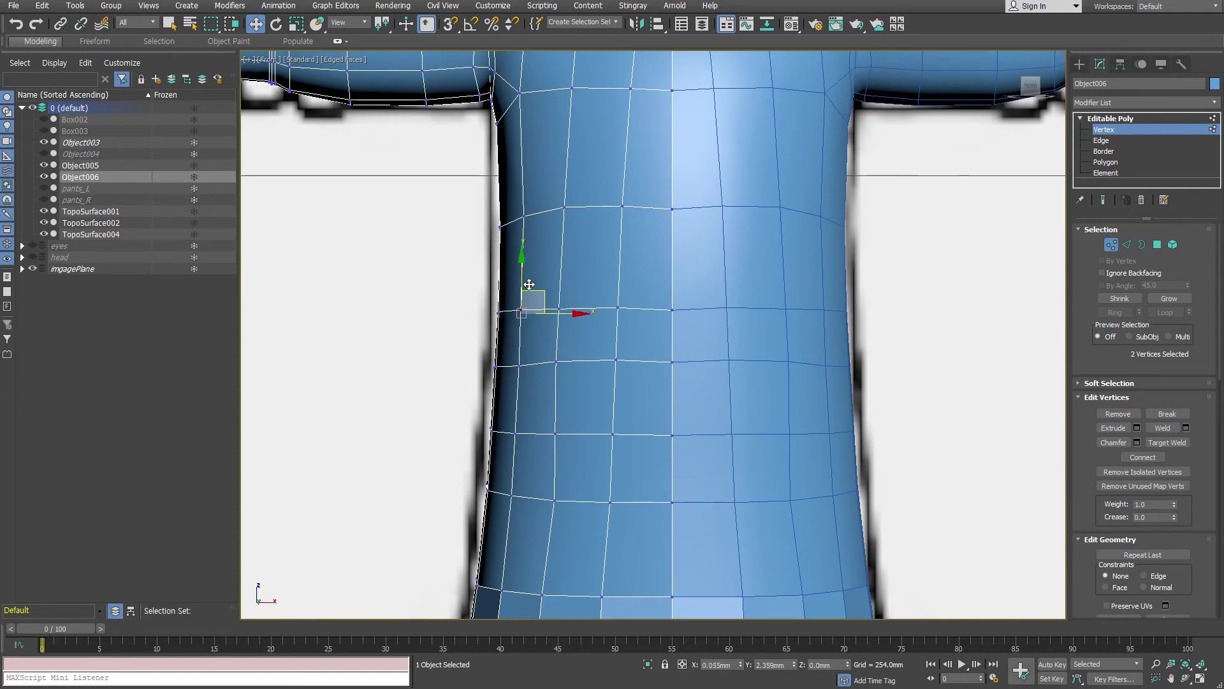
pyautogui.scroll(-2, 601, 332)
pyautogui.scroll(-3, 618, 364)
pyautogui.scroll(-2, 637, 400)
pyautogui.scroll(-2, 637, 399)
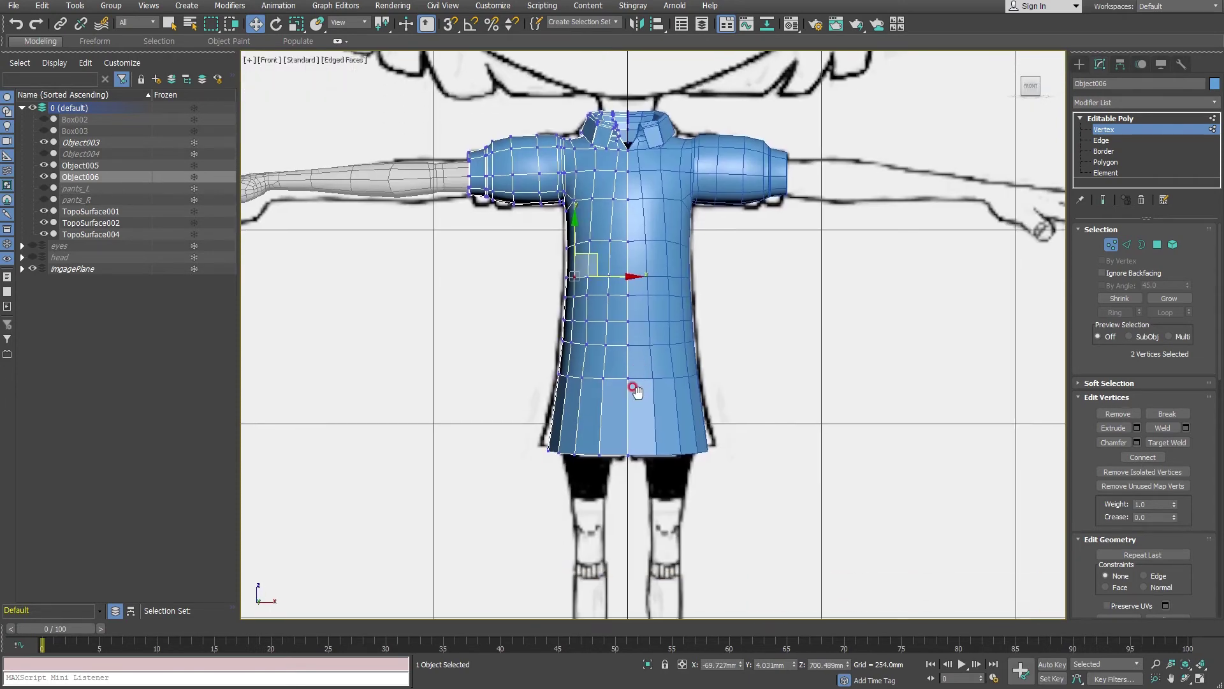
pyautogui.hotkey('alt', 'w')
pyautogui.scroll(-1, 874, 478)
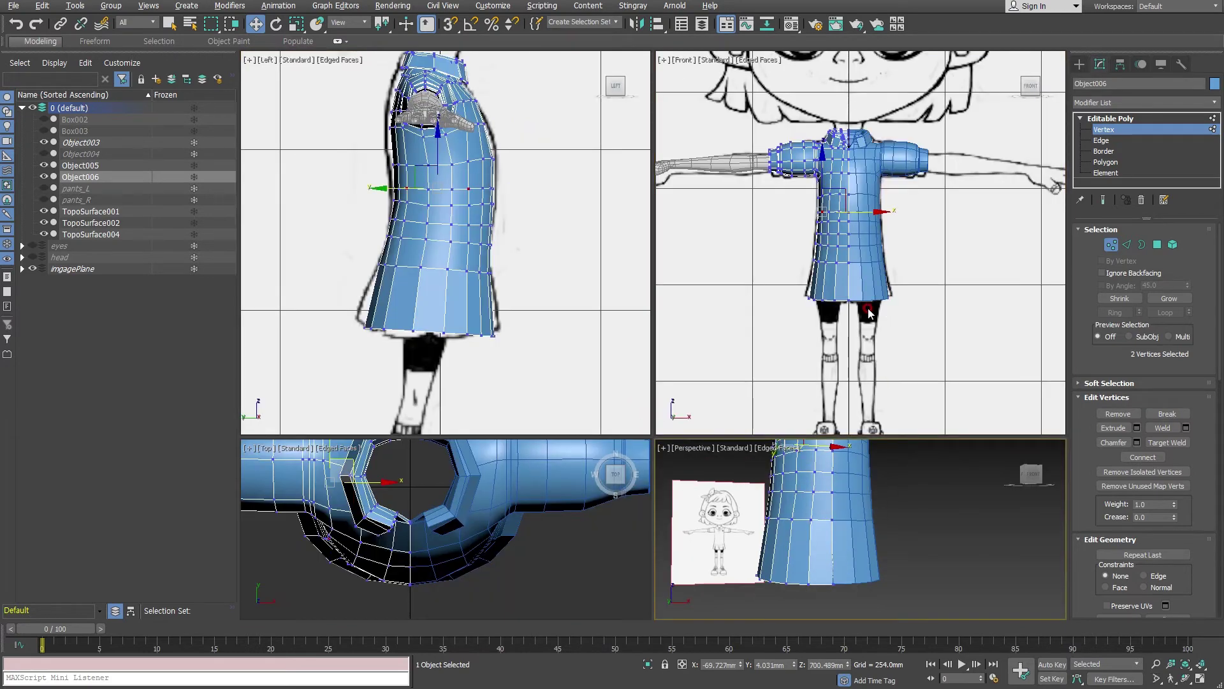
# - Add a horizontal Swift Loop edge loop across the skirt
pyautogui.click(47, 44)
pyautogui.click(571, 57)
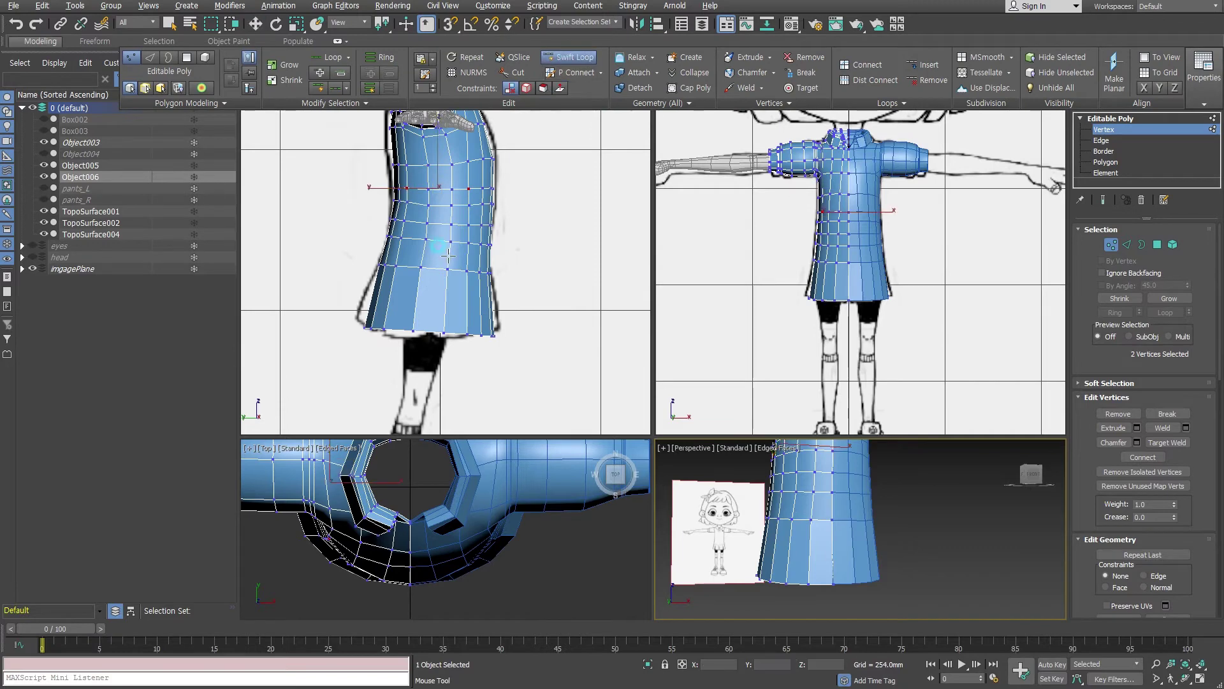
pyautogui.click(430, 295)
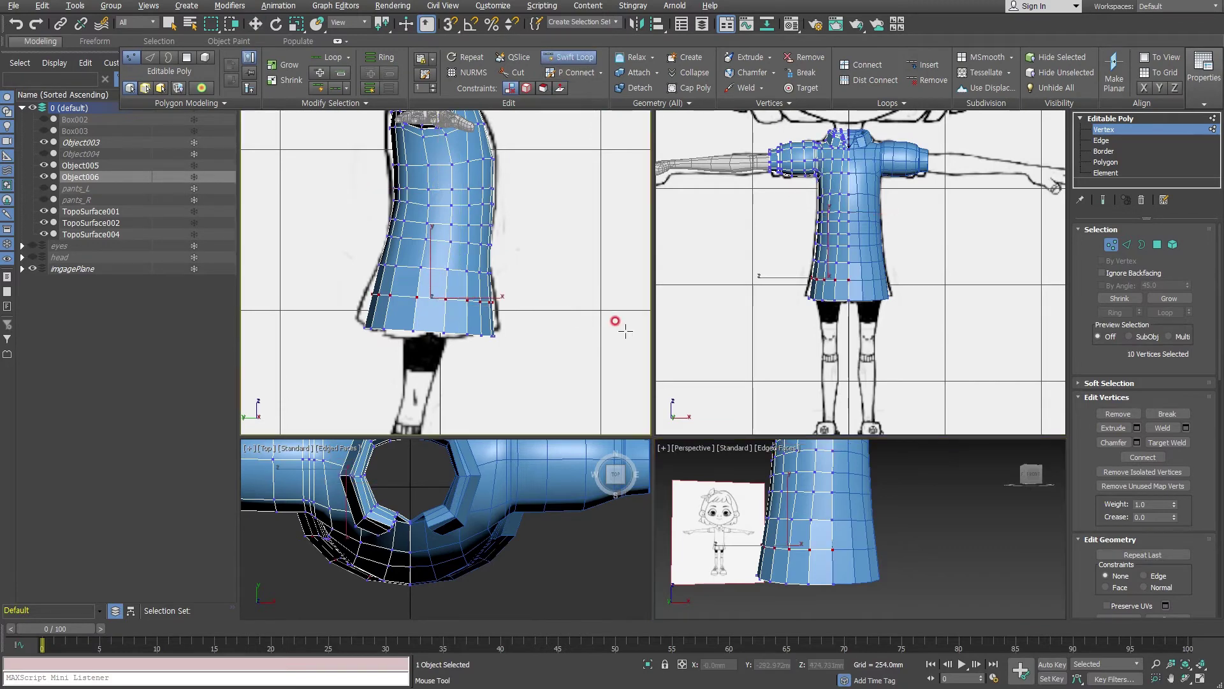
pyautogui.rightClick(617, 320)
# - Move the skirt hem vertices in the Left viewport to match the side reference outline
pyautogui.scroll(4, 486, 312)
pyautogui.moveTo(443, 280); pyautogui.dragTo(527, 293)
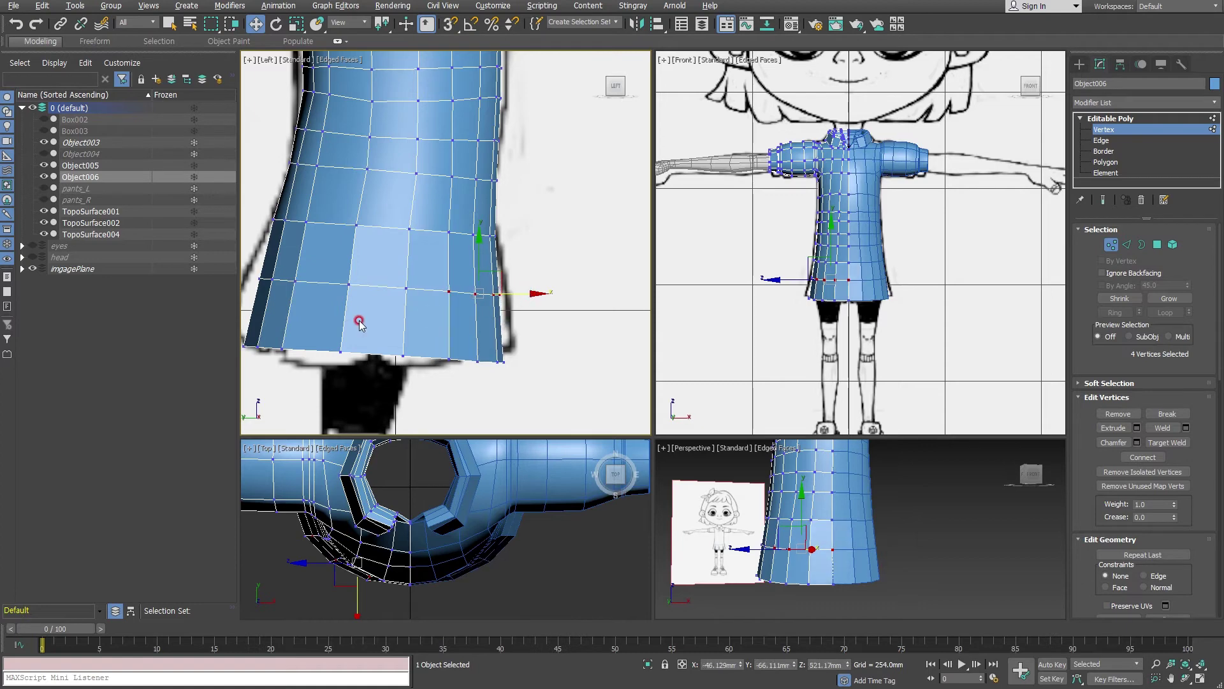
pyautogui.moveTo(250, 256); pyautogui.dragTo(308, 258, button='middle')
pyautogui.click(303, 348)
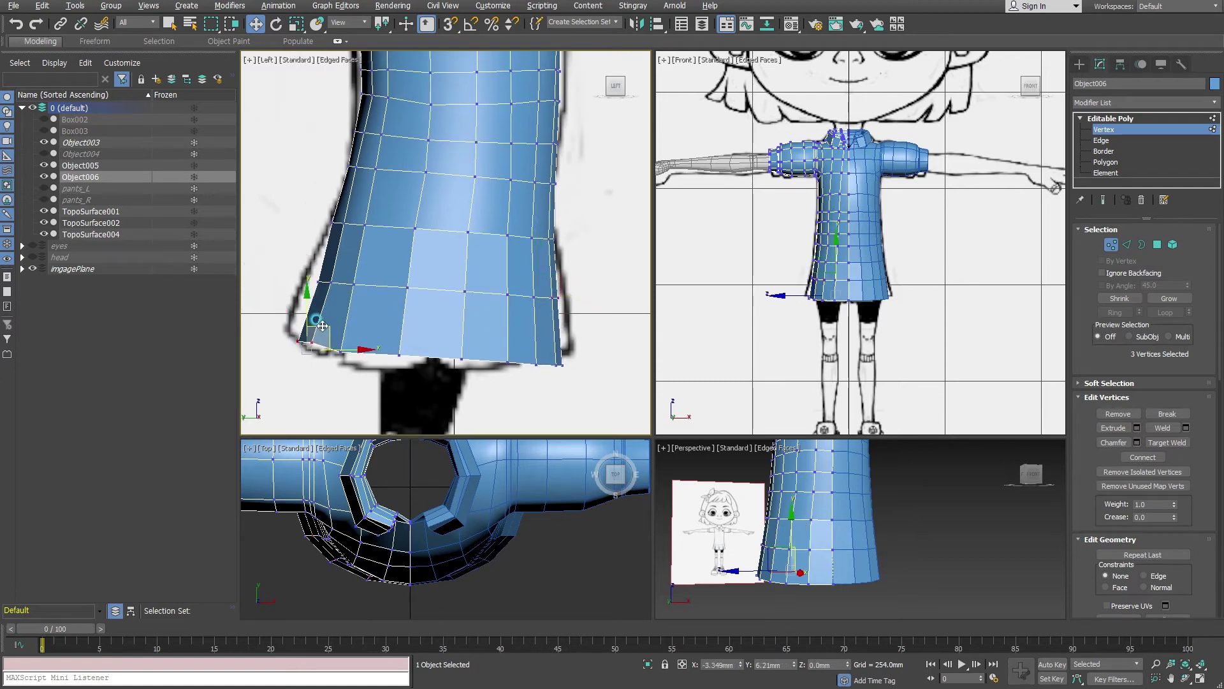
pyautogui.moveTo(306, 337)
pyautogui.mouseDown()
pyautogui.moveTo(306, 324)
pyautogui.moveTo(348, 324)
pyautogui.mouseUp()
pyautogui.moveTo(276, 251)
pyautogui.mouseDown()
pyautogui.moveTo(331, 288)
pyautogui.moveTo(351, 281)
pyautogui.mouseUp()
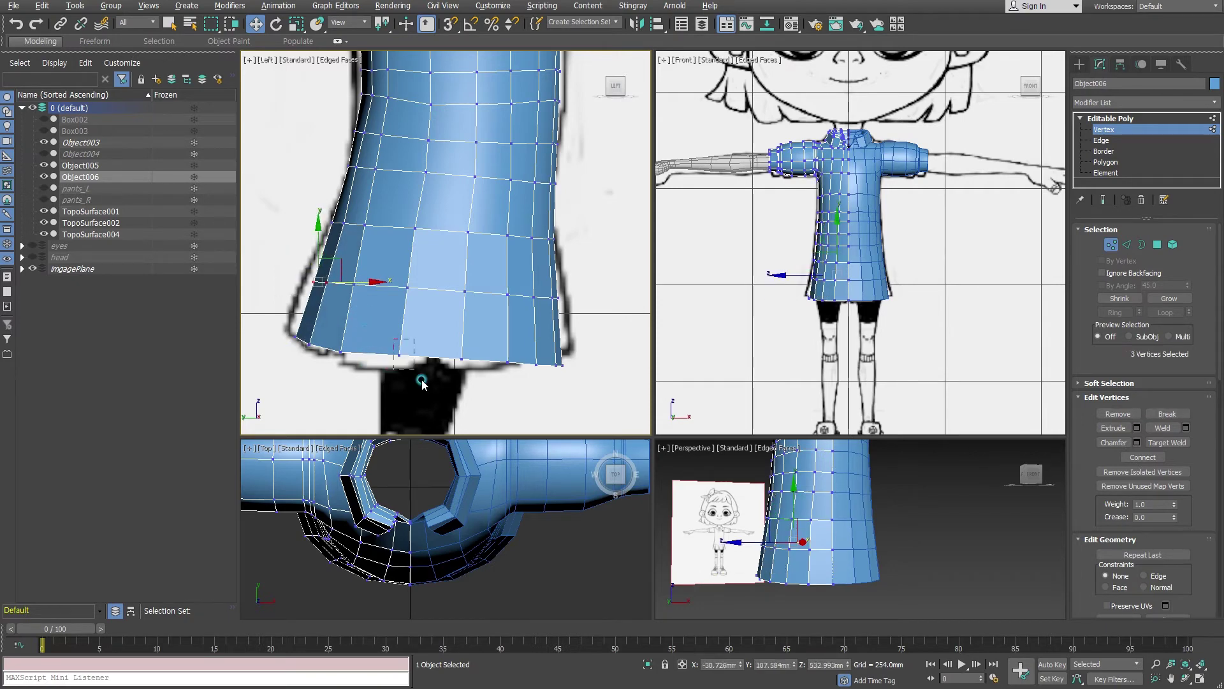
pyautogui.moveTo(422, 381); pyautogui.dragTo(420, 378)
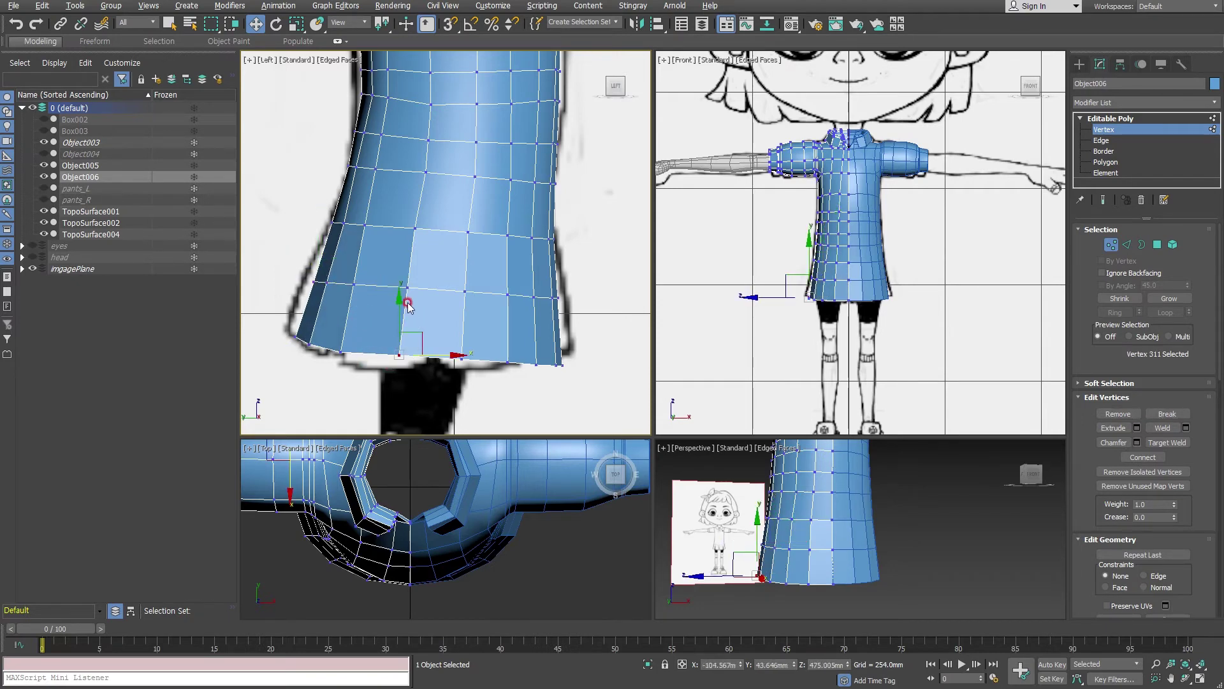
pyautogui.keyDown('ctrl'); pyautogui.click(461, 359); pyautogui.keyUp('ctrl')
pyautogui.moveTo(431, 302); pyautogui.dragTo(431, 312)
# - Adjust the hem and new-loop vertices at the skirt's right edge
pyautogui.click(494, 362)
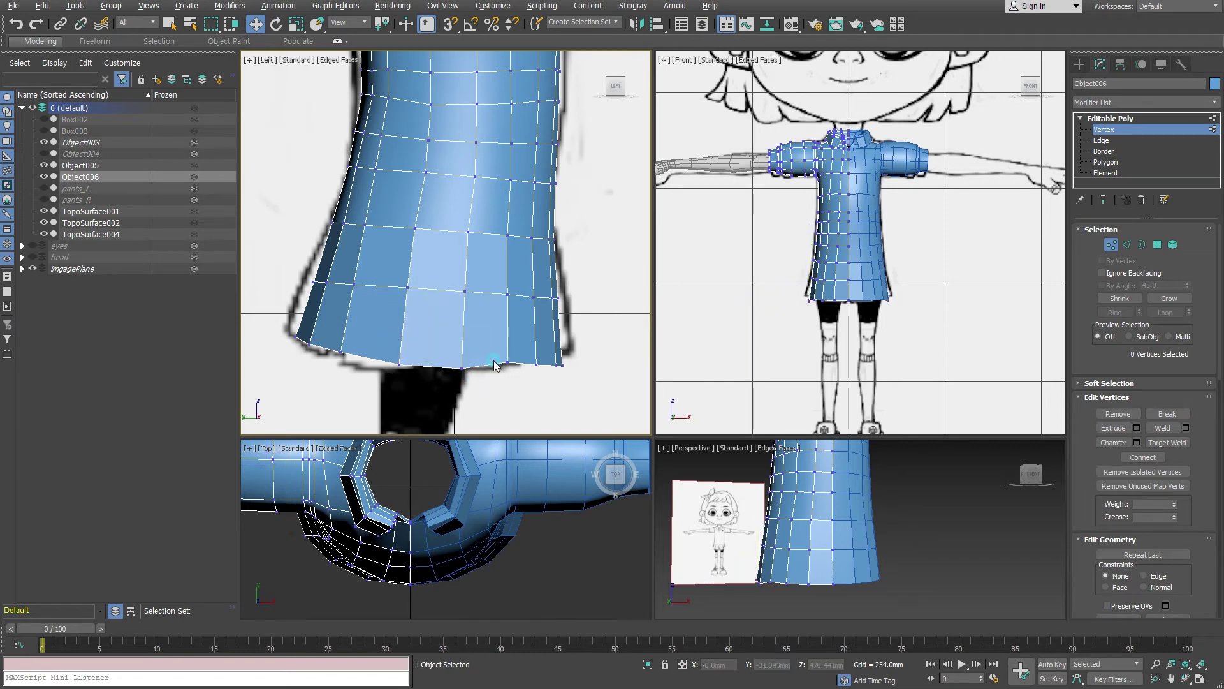
pyautogui.click(505, 363)
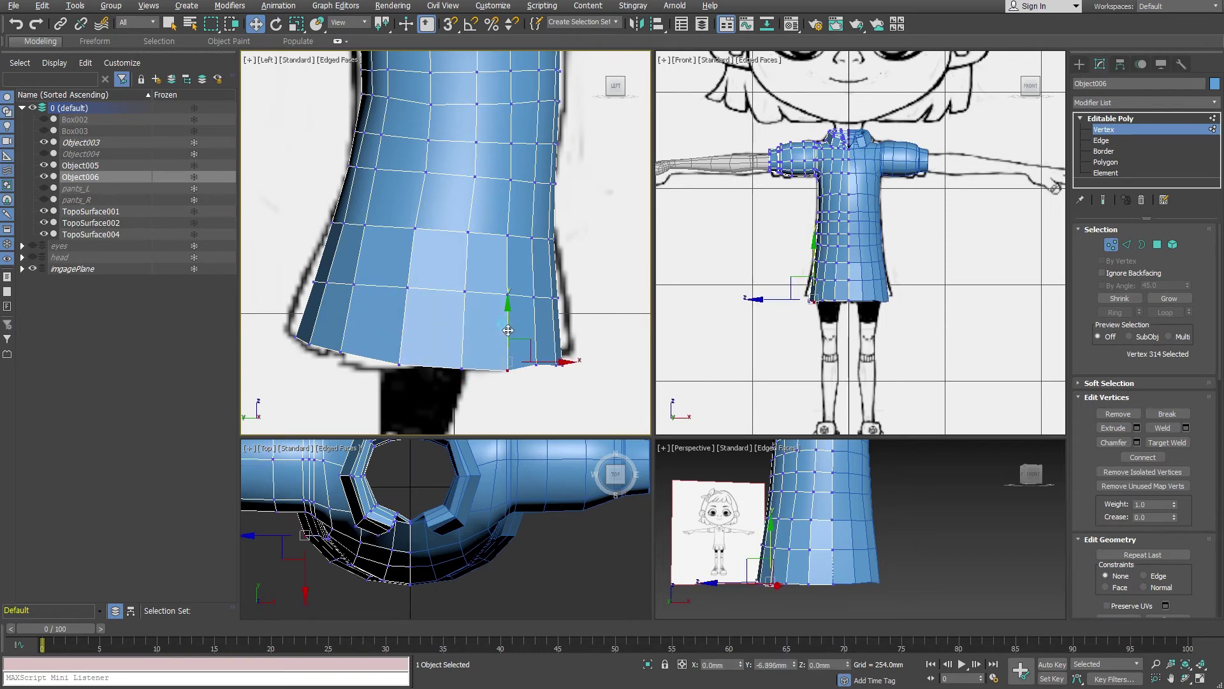
pyautogui.click(561, 365)
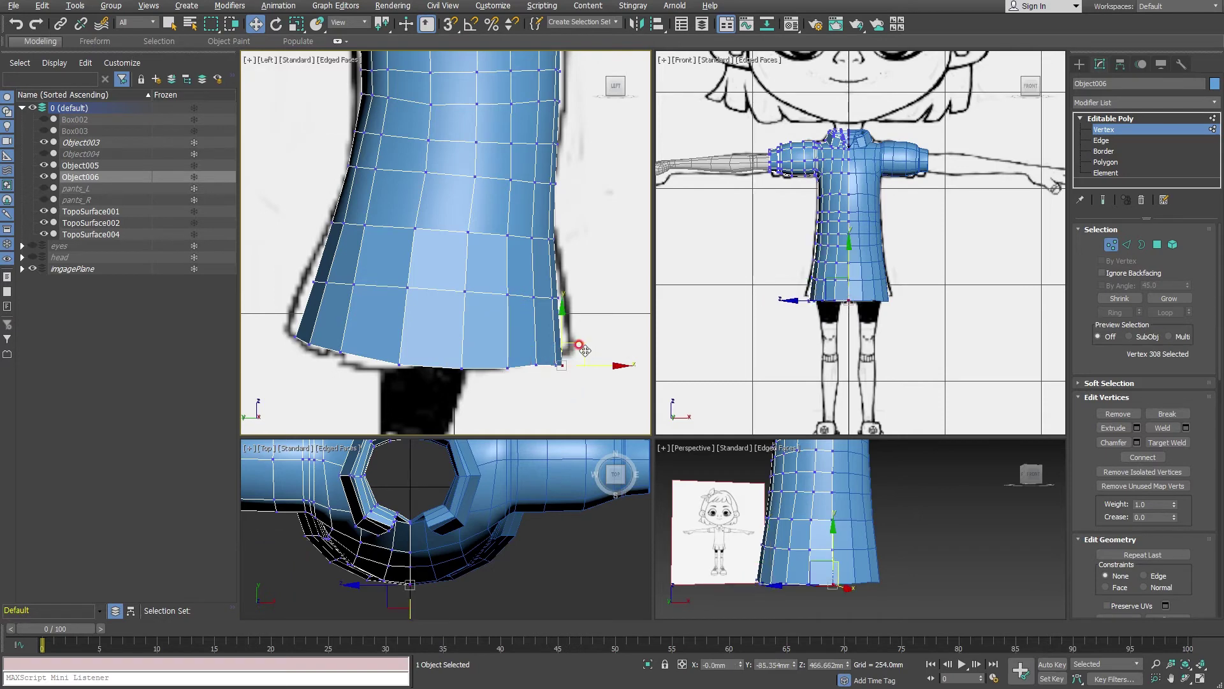
pyautogui.click(556, 363)
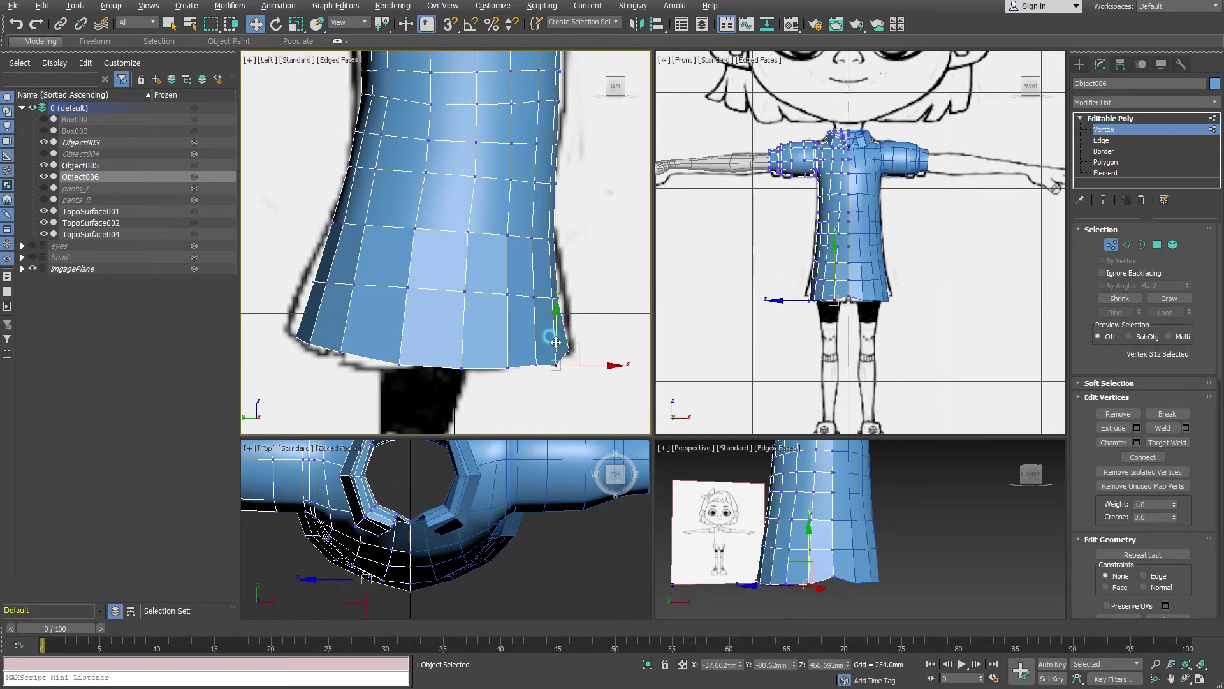
pyautogui.moveTo(539, 277); pyautogui.dragTo(573, 316)
pyautogui.click(558, 297)
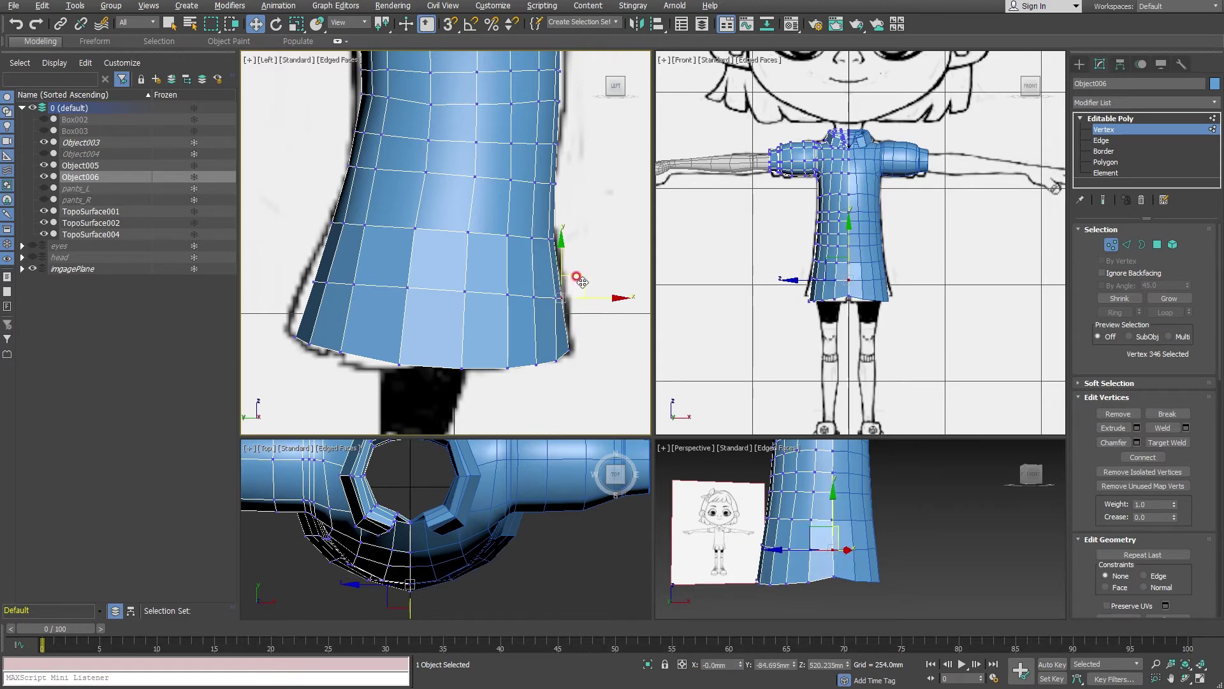
pyautogui.click(584, 279)
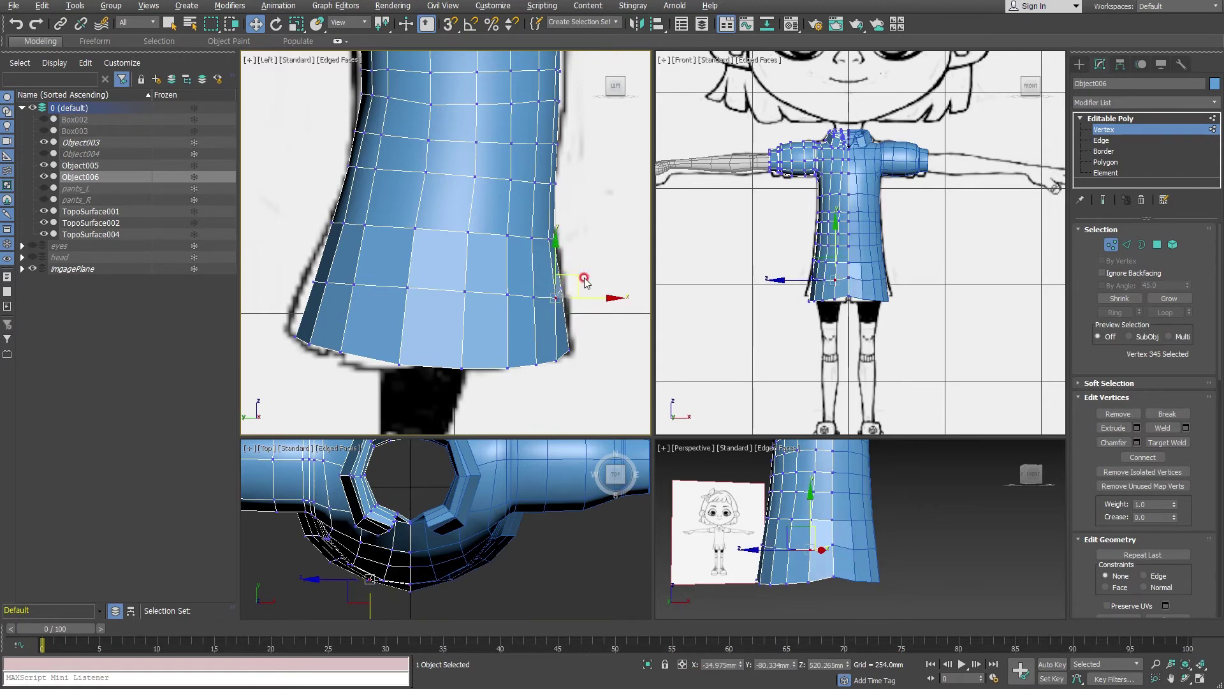
pyautogui.click(535, 295)
pyautogui.moveTo(538, 297); pyautogui.dragTo(537, 295)
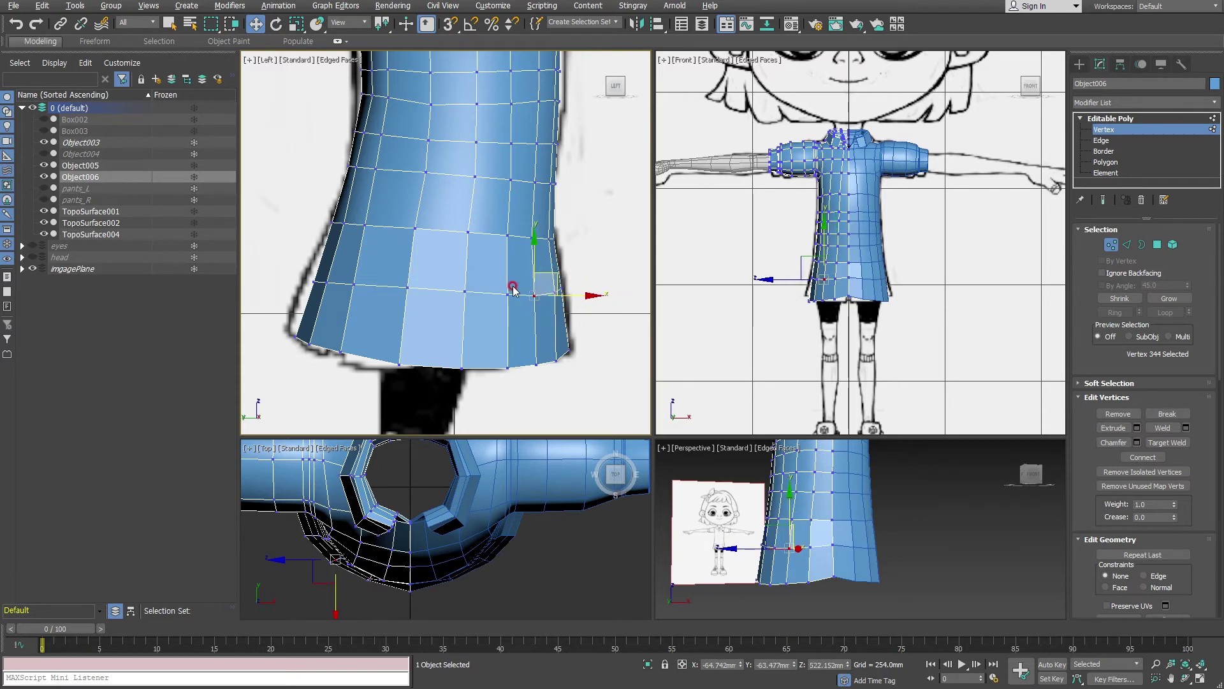
# - Lower vertices along the skirt loop and raise the skirt's left-edge vertex
pyautogui.moveTo(308, 268)
pyautogui.mouseDown()
pyautogui.moveTo(324, 292)
pyautogui.moveTo(351, 253)
pyautogui.moveTo(377, 261)
pyautogui.mouseUp()
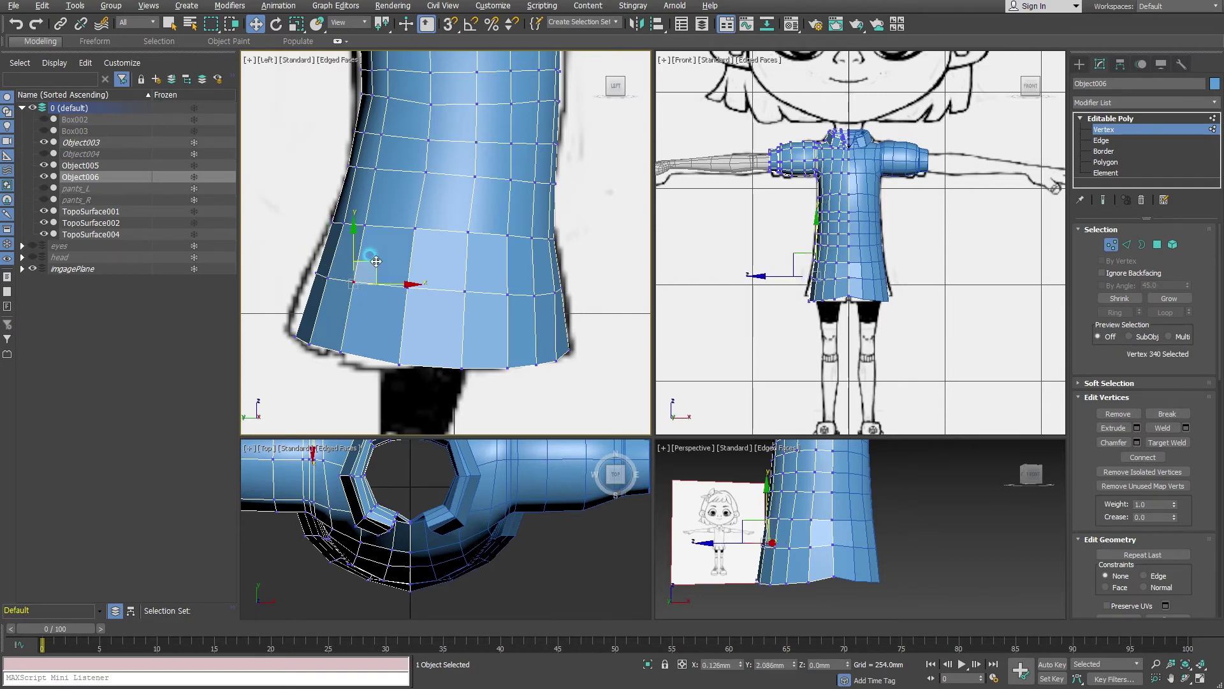
pyautogui.click(407, 287)
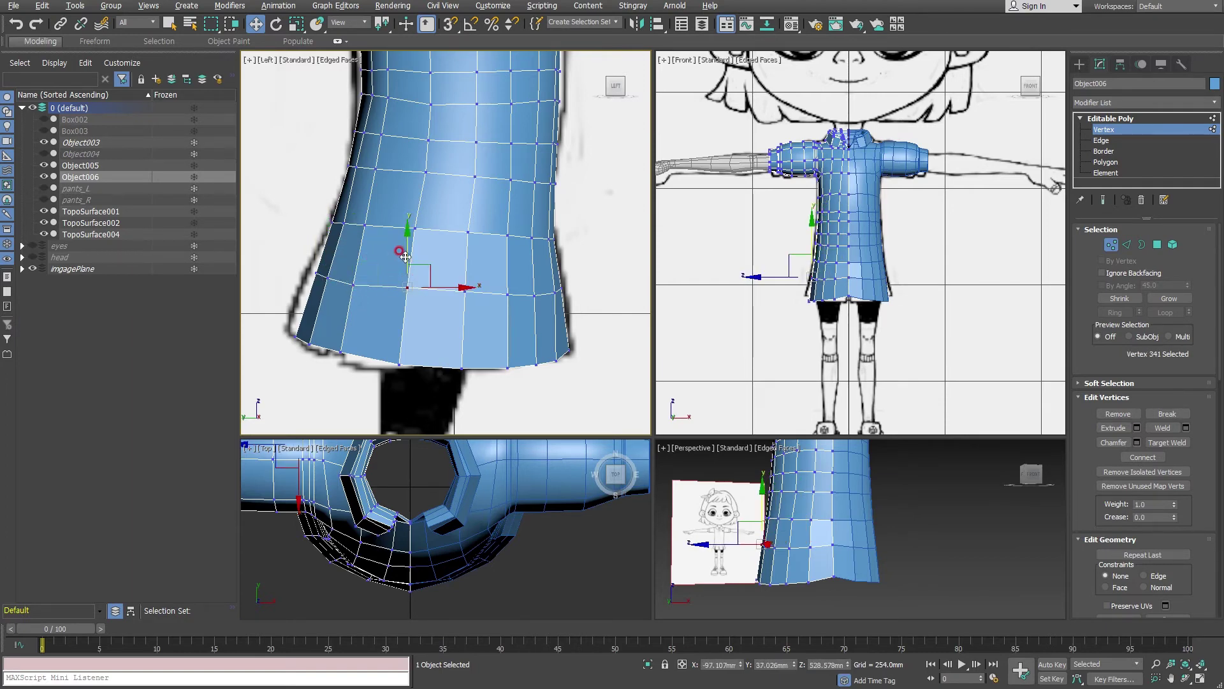
pyautogui.moveTo(405, 256)
pyautogui.mouseDown()
pyautogui.moveTo(466, 282)
pyautogui.moveTo(508, 267)
pyautogui.mouseUp()
pyautogui.click(465, 290)
pyautogui.click(508, 294)
pyautogui.click(533, 294)
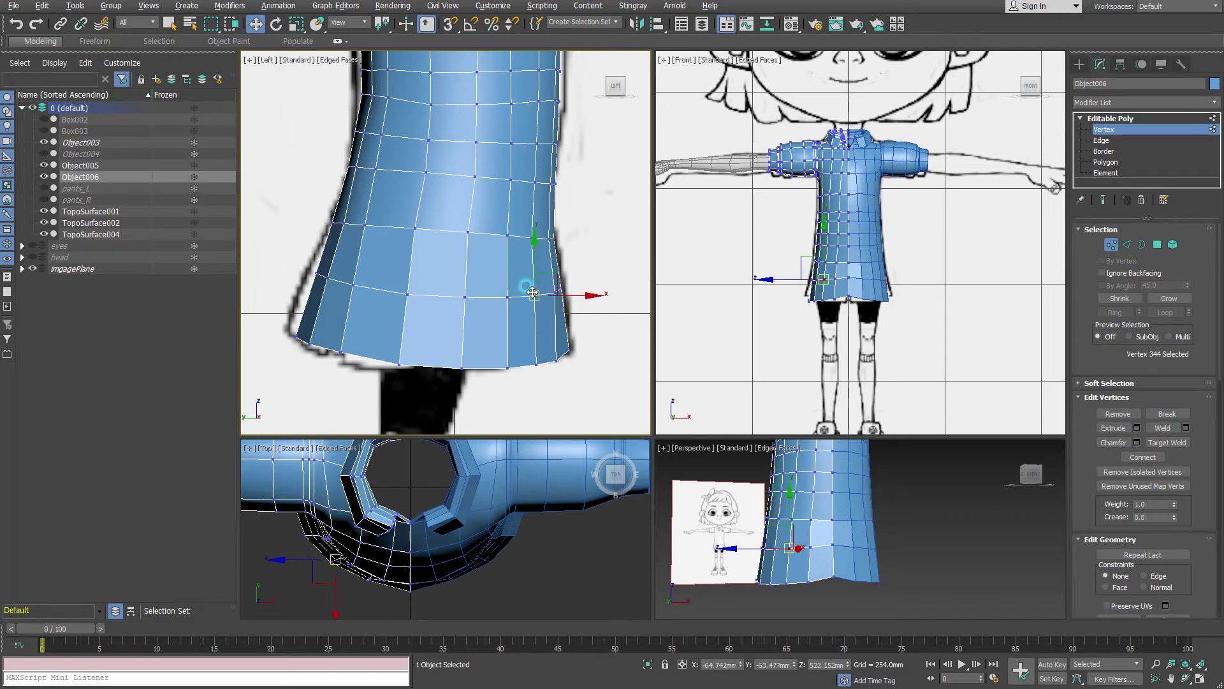
pyautogui.click(324, 213)
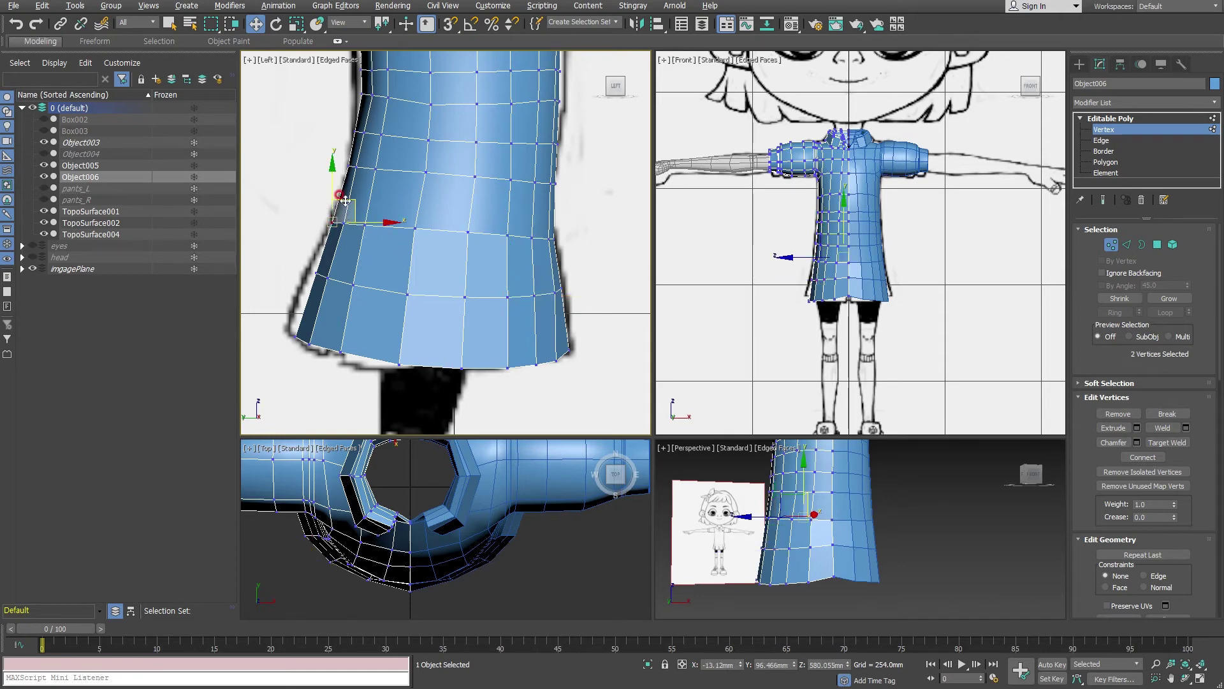
pyautogui.moveTo(349, 237); pyautogui.dragTo(346, 218)
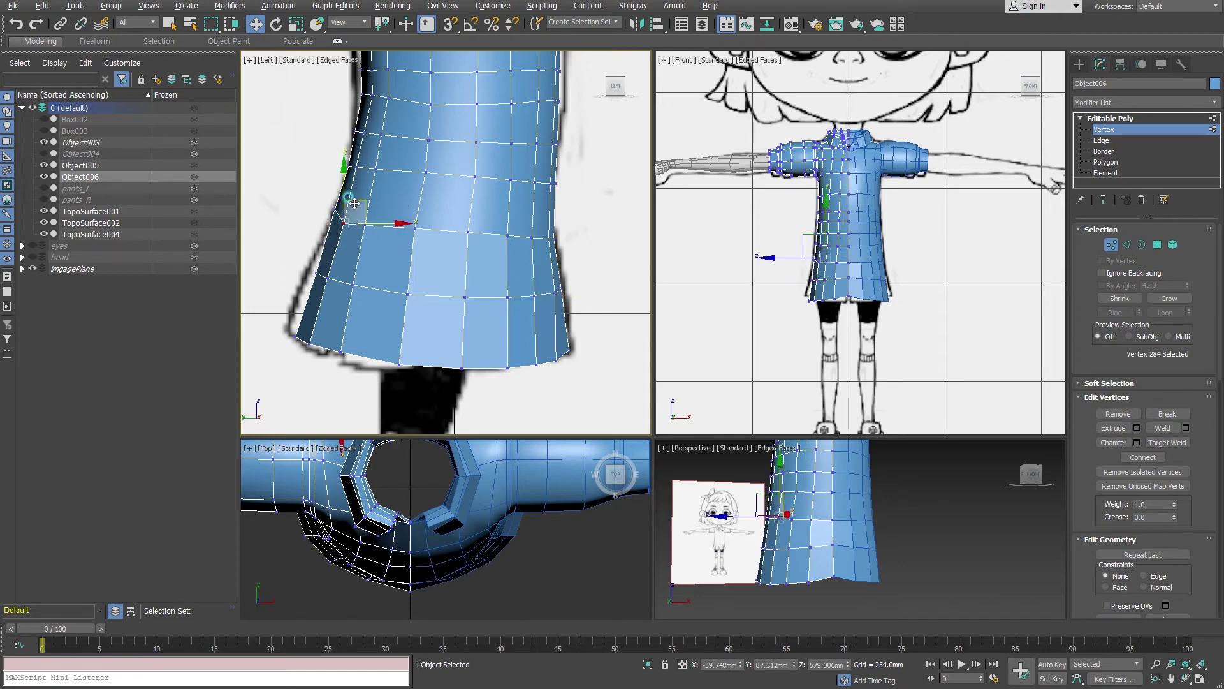
# - Raise and lower individual waist vertices in the side view to follow the reference
pyautogui.click(366, 223)
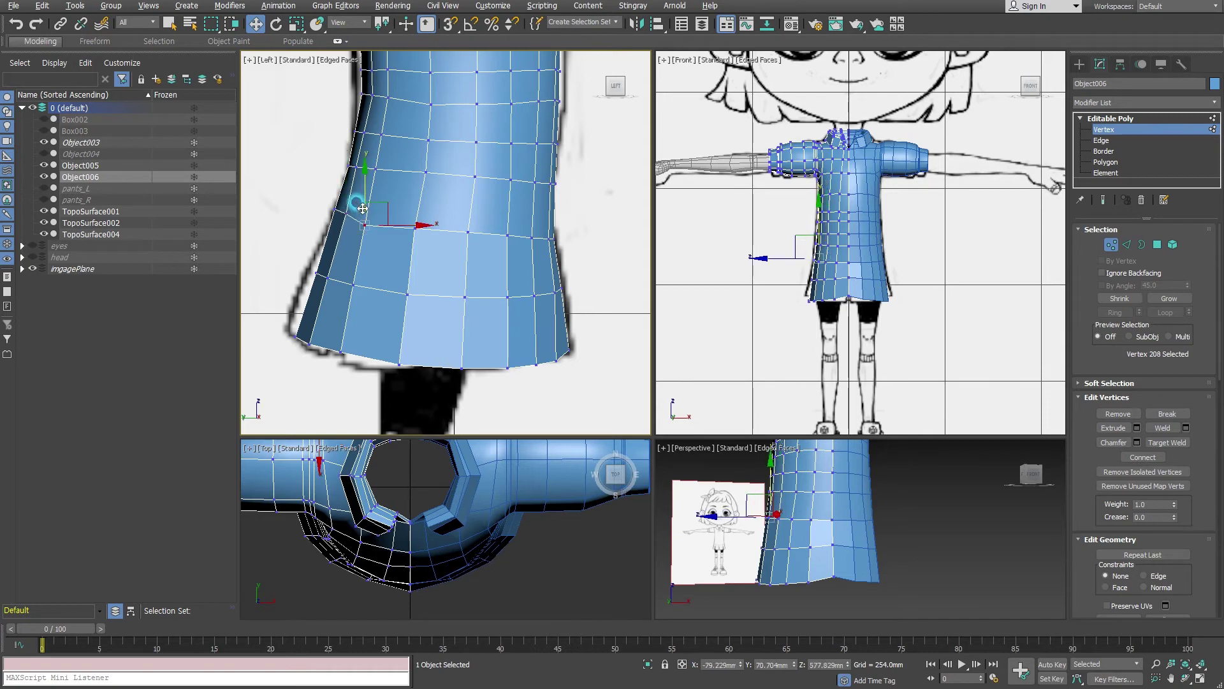
pyautogui.moveTo(385, 195); pyautogui.dragTo(386, 189)
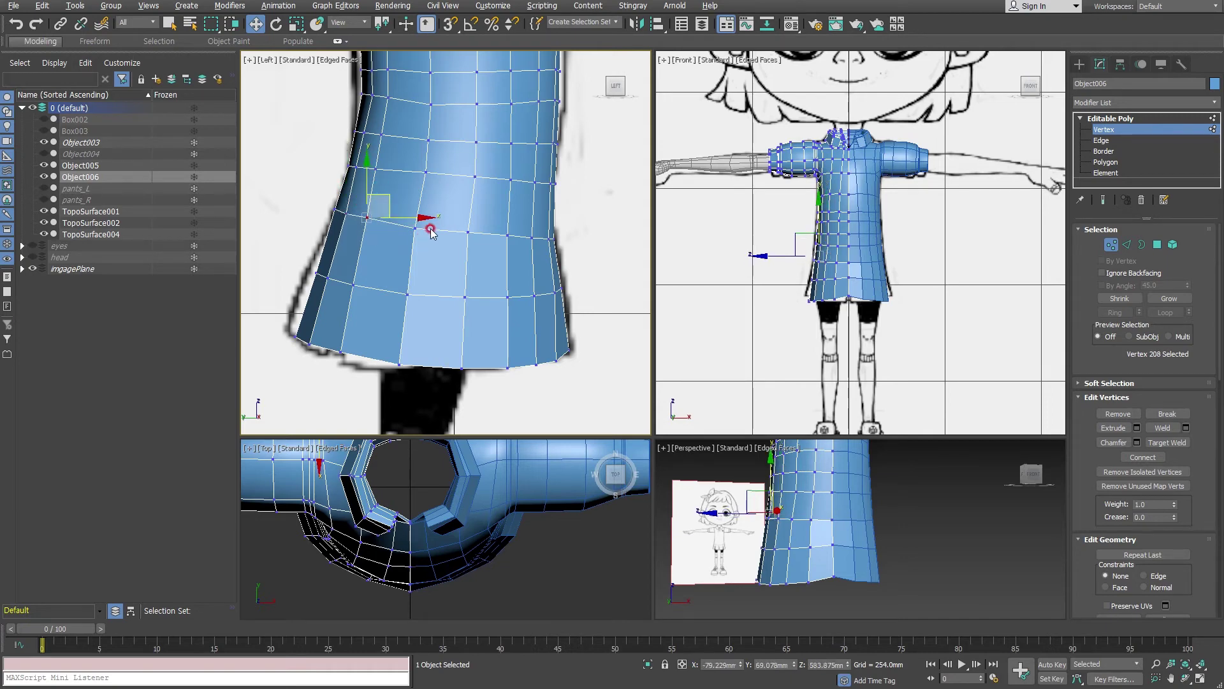
pyautogui.moveTo(555, 236); pyautogui.dragTo(552, 239)
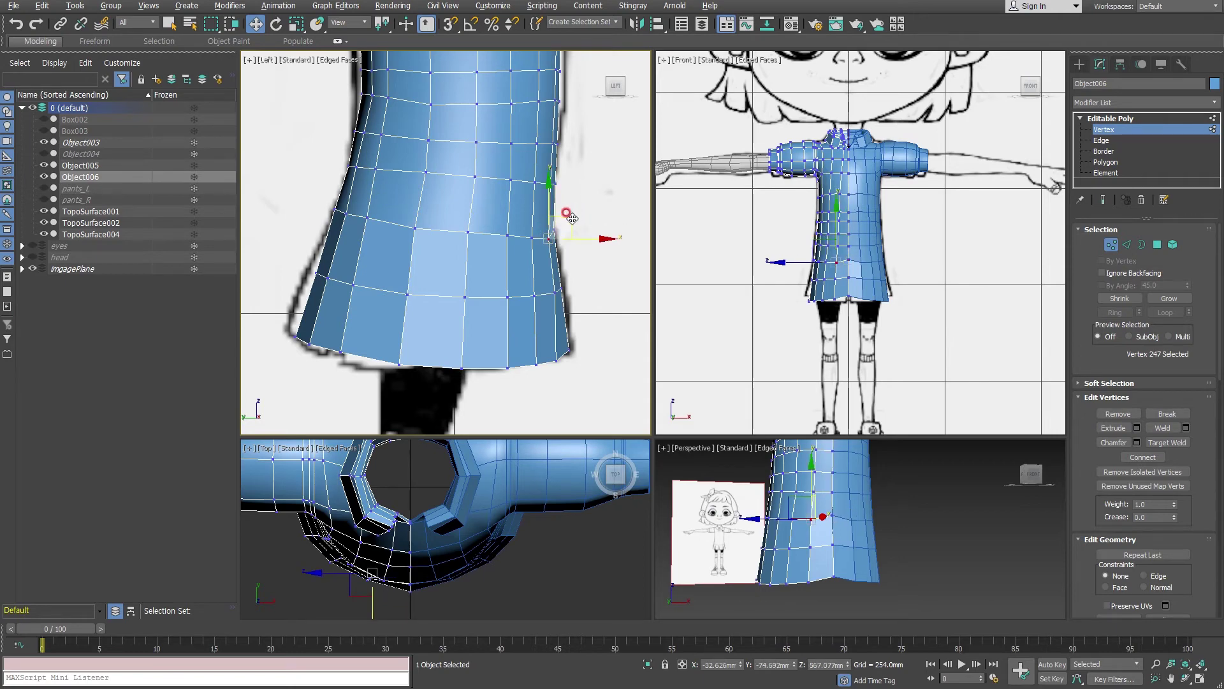
pyautogui.click(554, 293)
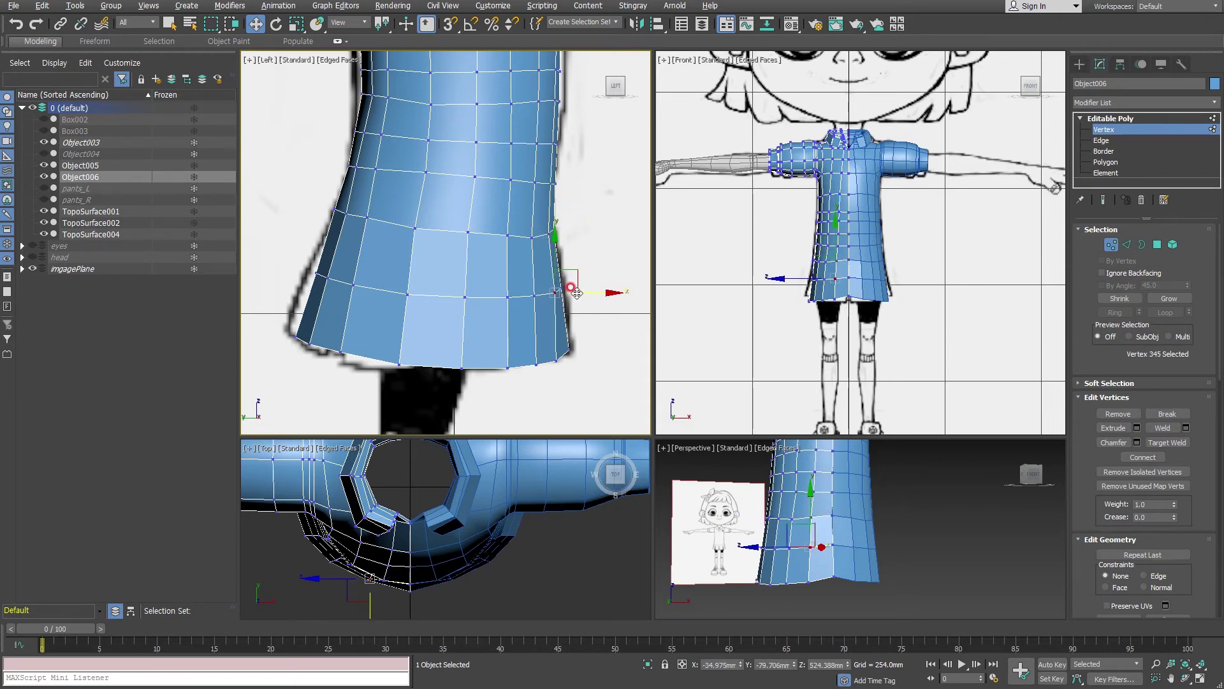
pyautogui.moveTo(577, 293); pyautogui.dragTo(575, 292)
pyautogui.moveTo(533, 237); pyautogui.dragTo(534, 194)
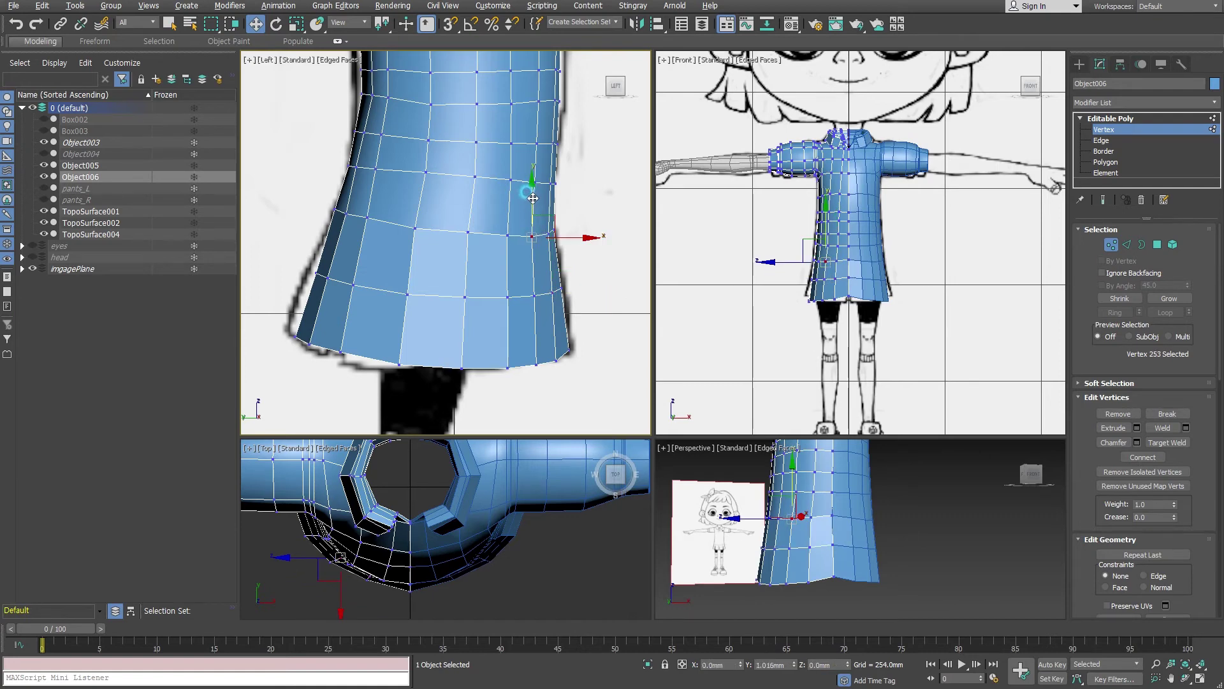
pyautogui.click(507, 237)
pyautogui.moveTo(505, 206); pyautogui.dragTo(505, 209)
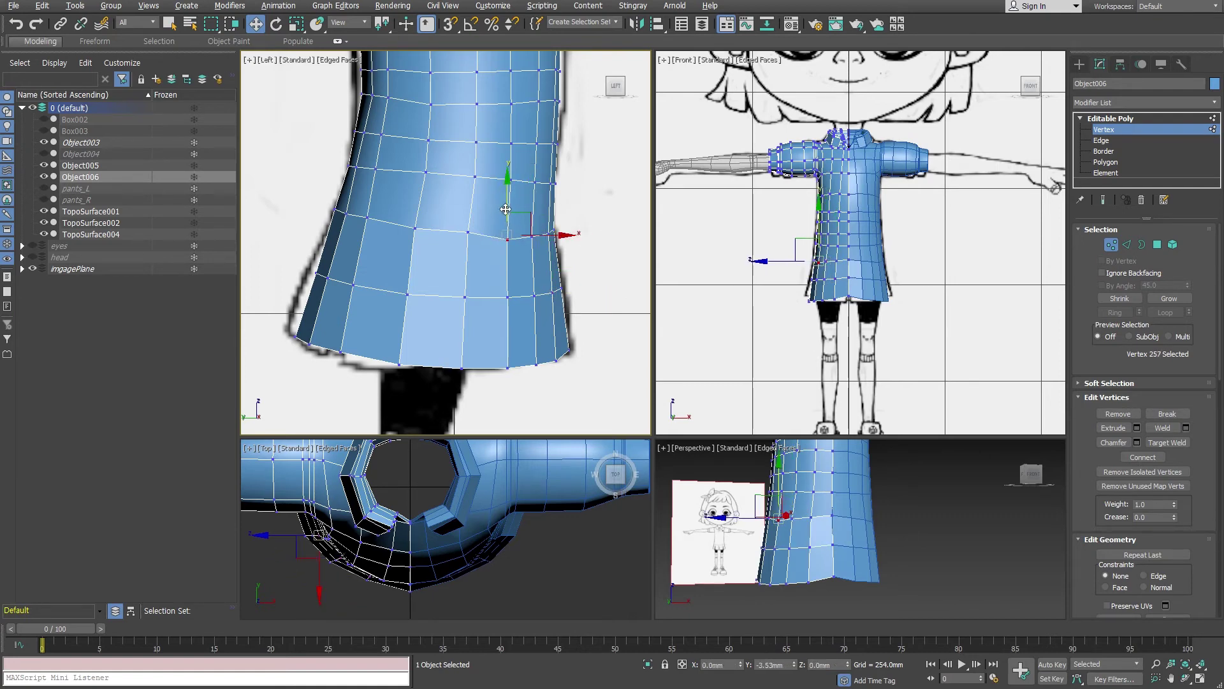
pyautogui.click(468, 232)
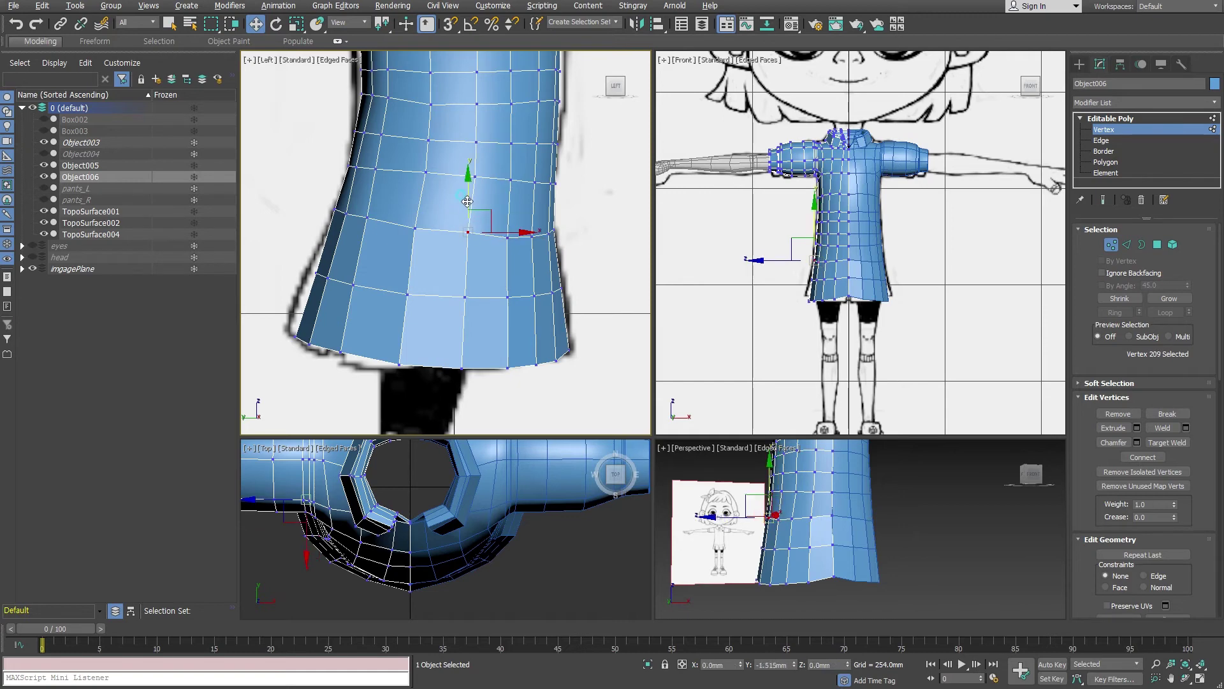
pyautogui.moveTo(467, 205); pyautogui.dragTo(467, 208)
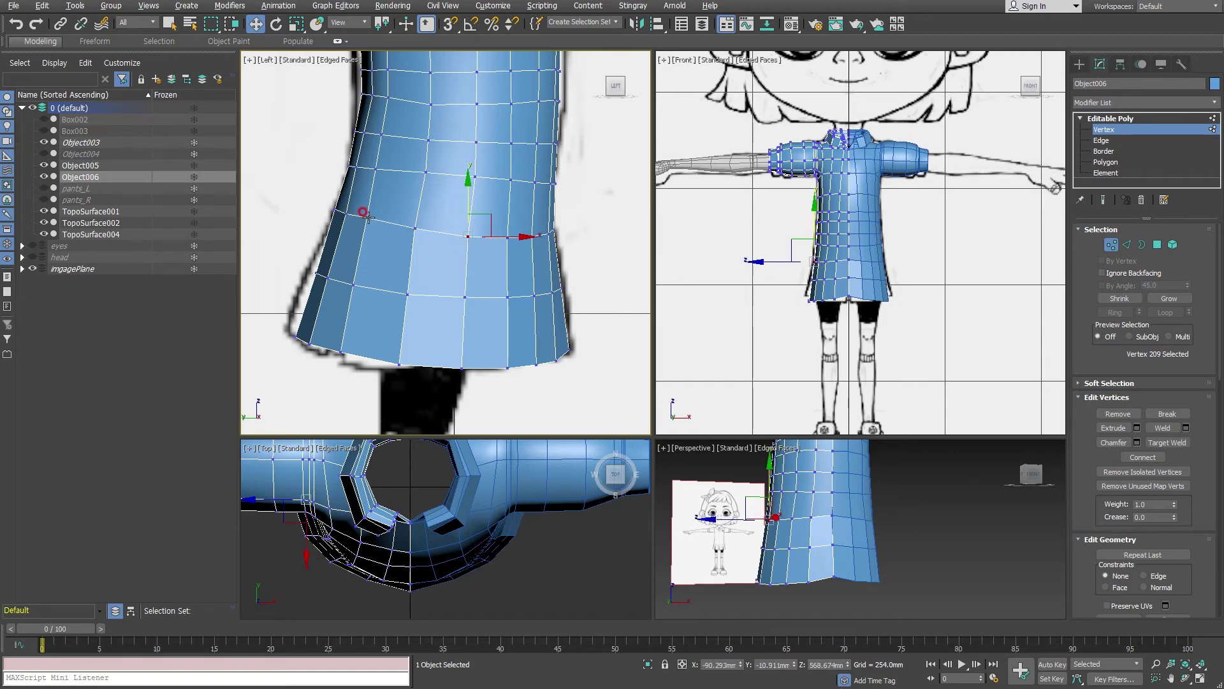
pyautogui.click(364, 213)
# - In the Front viewport, raise the centre hem vertex and select the centre-line vertices above it
pyautogui.rightClick(943, 315)
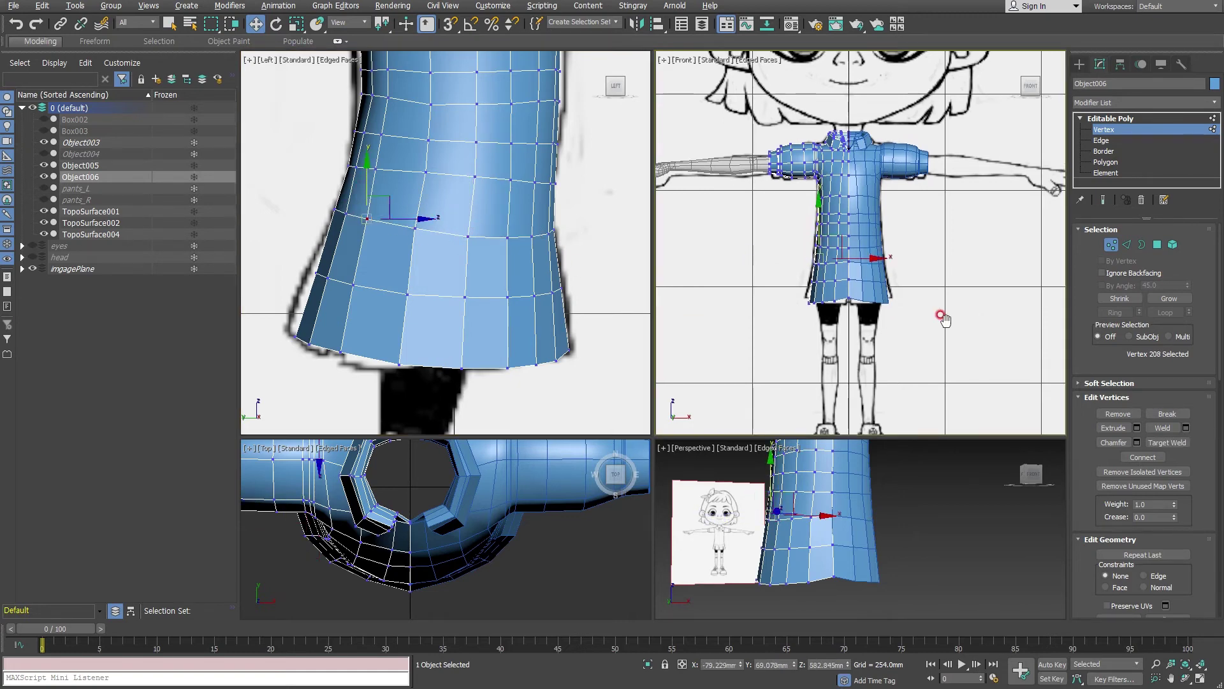
pyautogui.scroll(3, 868, 287)
pyautogui.click(824, 313)
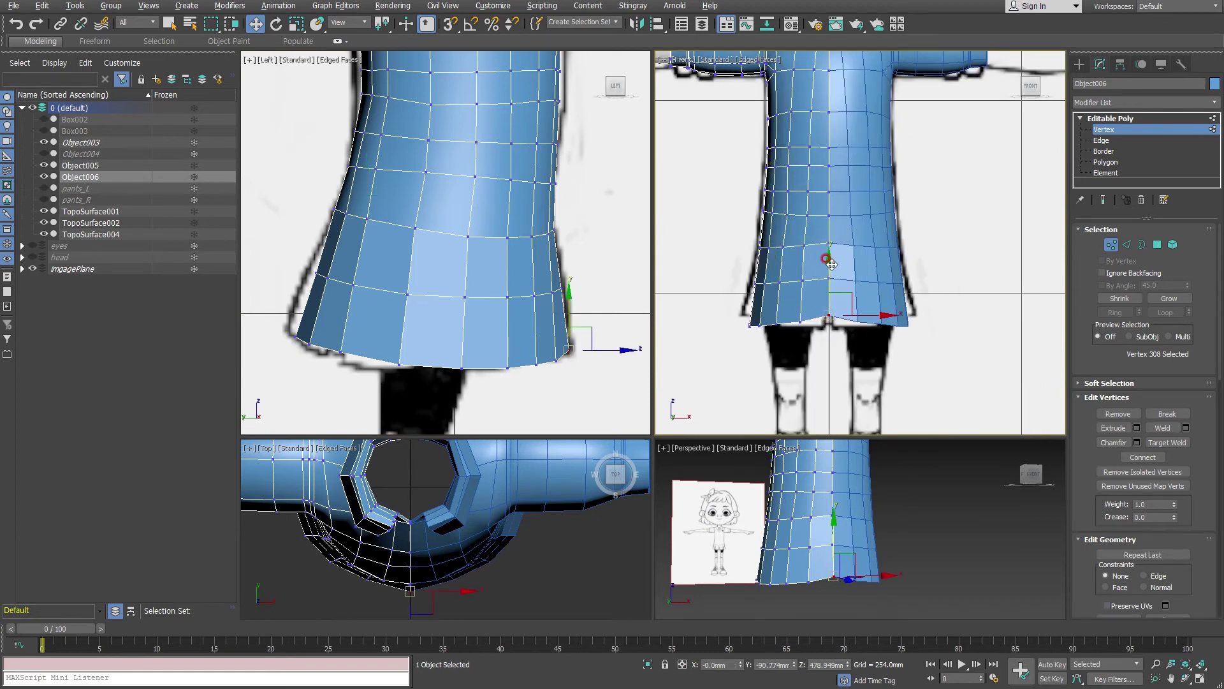
pyautogui.moveTo(830, 274); pyautogui.dragTo(830, 275)
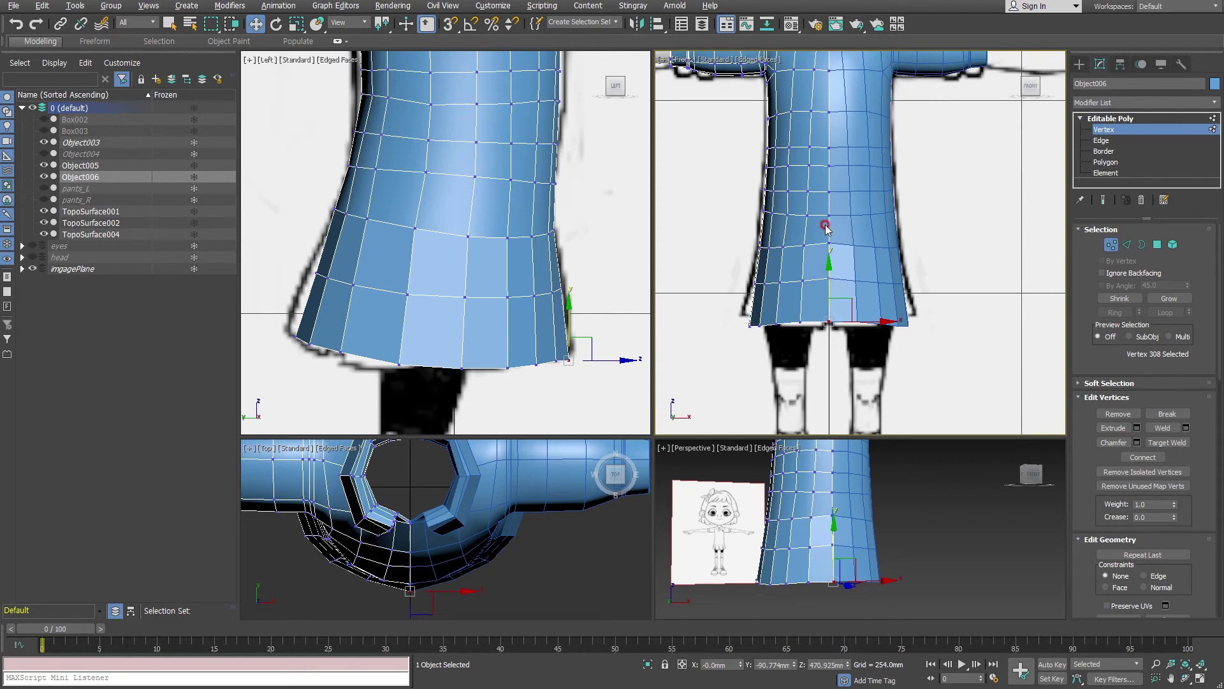
pyautogui.click(827, 279)
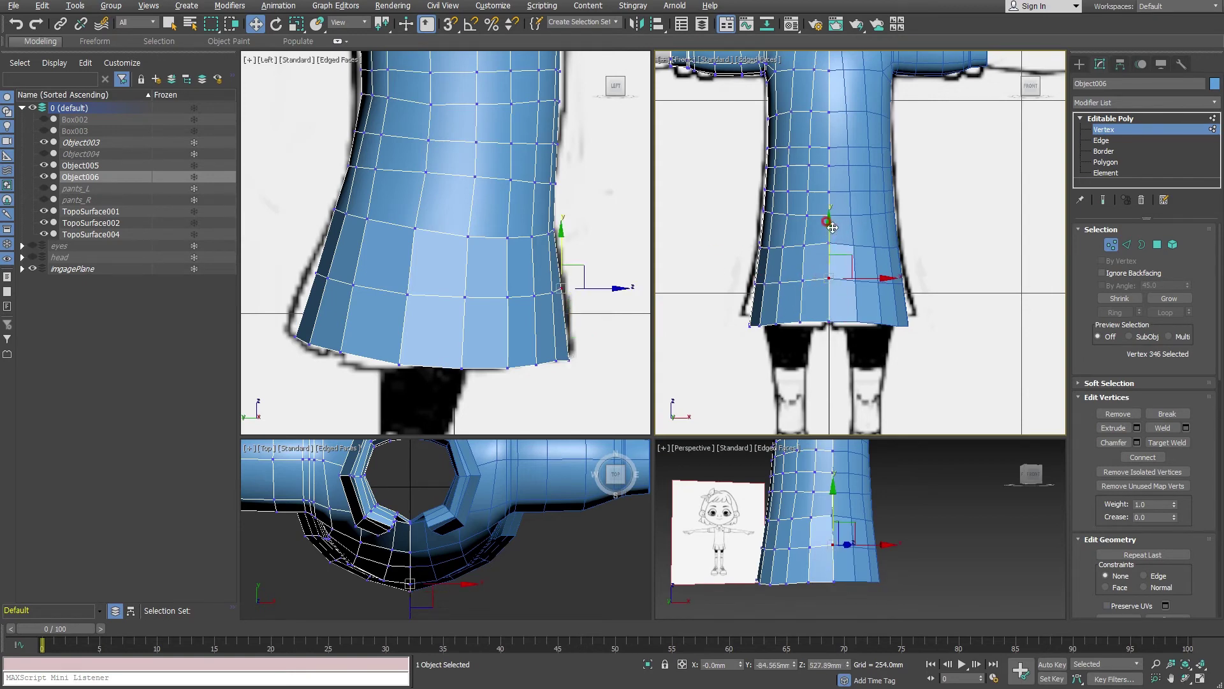
pyautogui.click(829, 246)
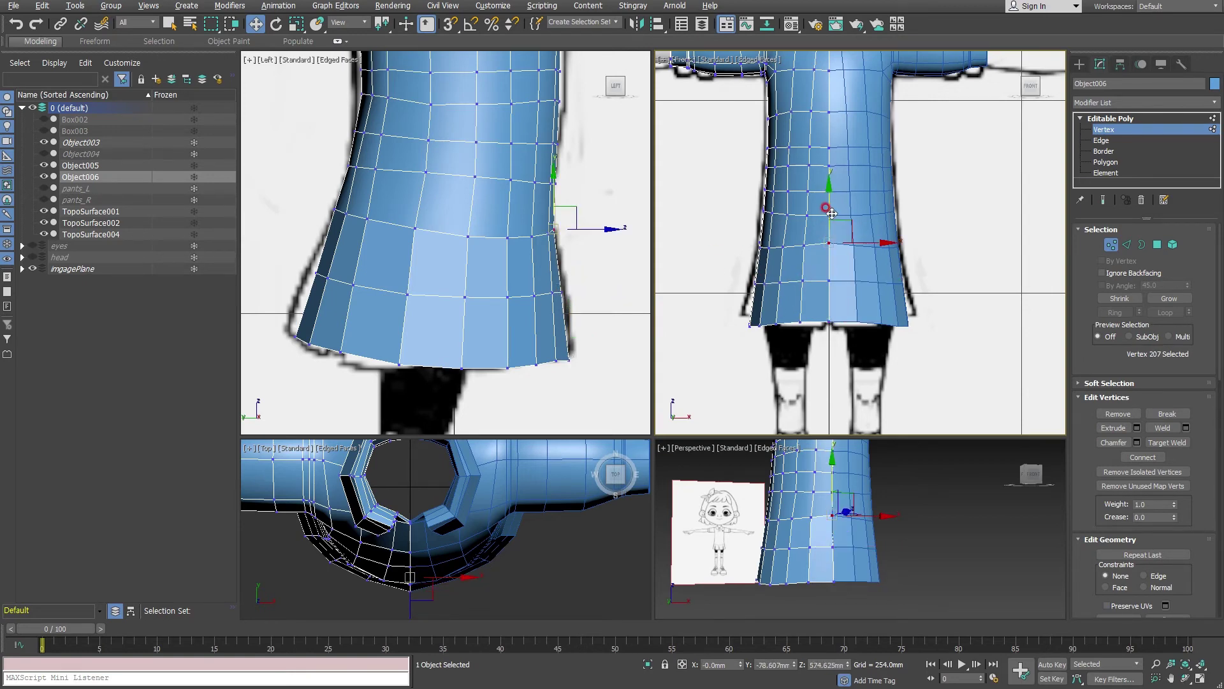
# - Try nudging a torso vertex above the waist, undo it, and inspect the side in maximized Perspective
pyautogui.moveTo(542, 236); pyautogui.dragTo(542, 253, button='middle')
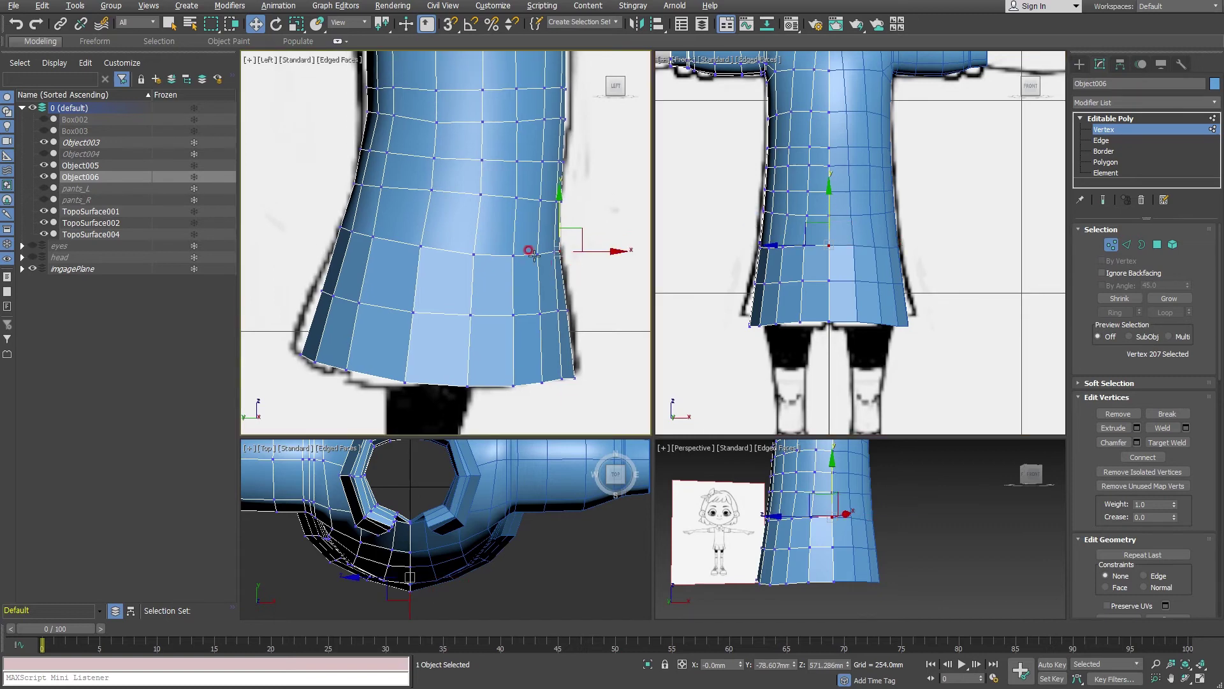
pyautogui.click(513, 255)
pyautogui.click(473, 254)
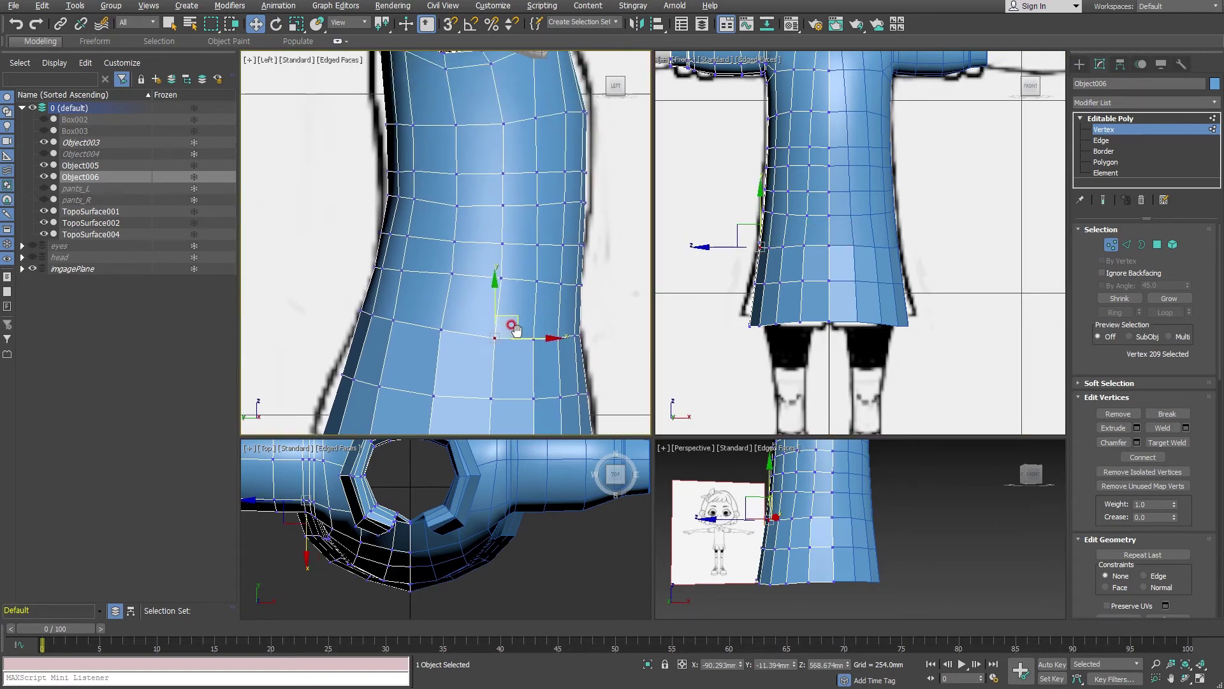
pyautogui.moveTo(490, 255); pyautogui.dragTo(510, 300, button='middle')
pyautogui.click(504, 253)
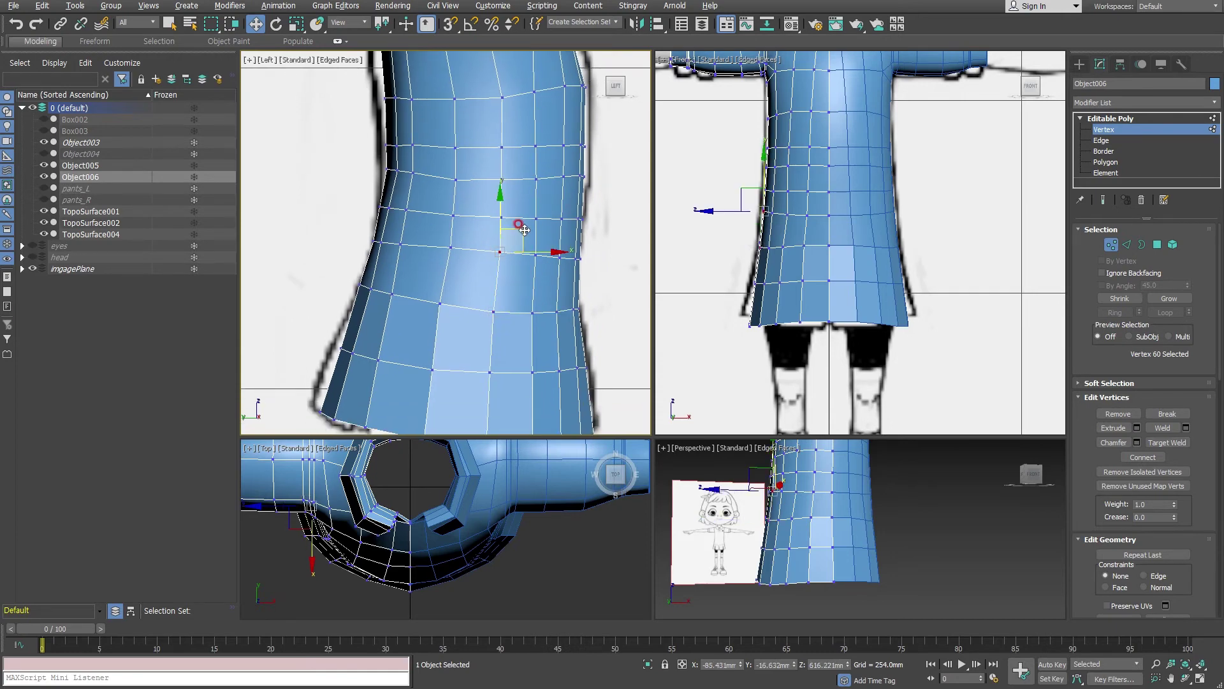
pyautogui.moveTo(511, 240); pyautogui.dragTo(508, 245)
pyautogui.hotkey('ctrl', 'z')
pyautogui.hotkey('alt', 'w')
pyautogui.moveTo(533, 252)
pyautogui.keyDown('alt'); pyautogui.mouseDown(button='middle')
pyautogui.moveTo(618, 265)
pyautogui.moveTo(654, 320)
pyautogui.moveTo(571, 418)
pyautogui.moveTo(599, 377)
pyautogui.moveTo(659, 344)
pyautogui.moveTo(706, 350)
pyautogui.mouseUp(button='middle'); pyautogui.keyUp('alt')
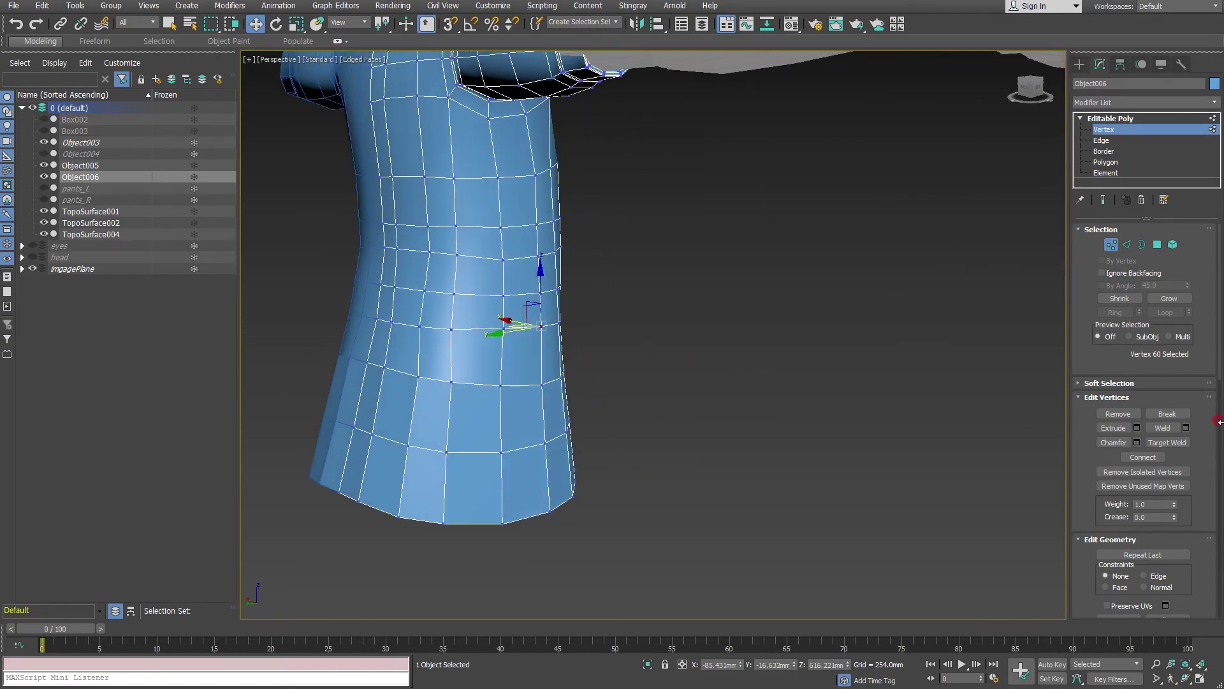
# - Cut a new line of edges around the waist front and side, starting at a waist vertex
pyautogui.scroll(-1, 1196, 406)
pyautogui.scroll(-4, 1211, 377)
pyautogui.click(1167, 431)
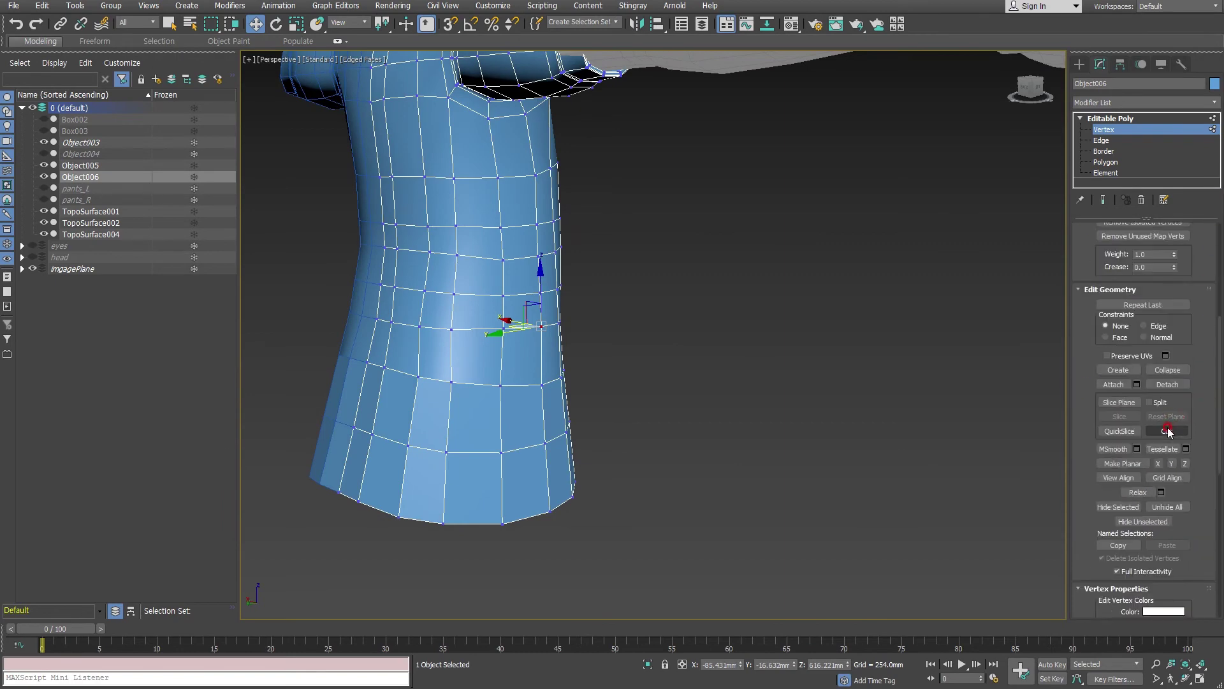
pyautogui.moveTo(539, 351)
pyautogui.keyDown('alt'); pyautogui.mouseDown(button='middle')
pyautogui.moveTo(479, 328)
pyautogui.moveTo(432, 348)
pyautogui.mouseUp(button='middle'); pyautogui.keyUp('alt')
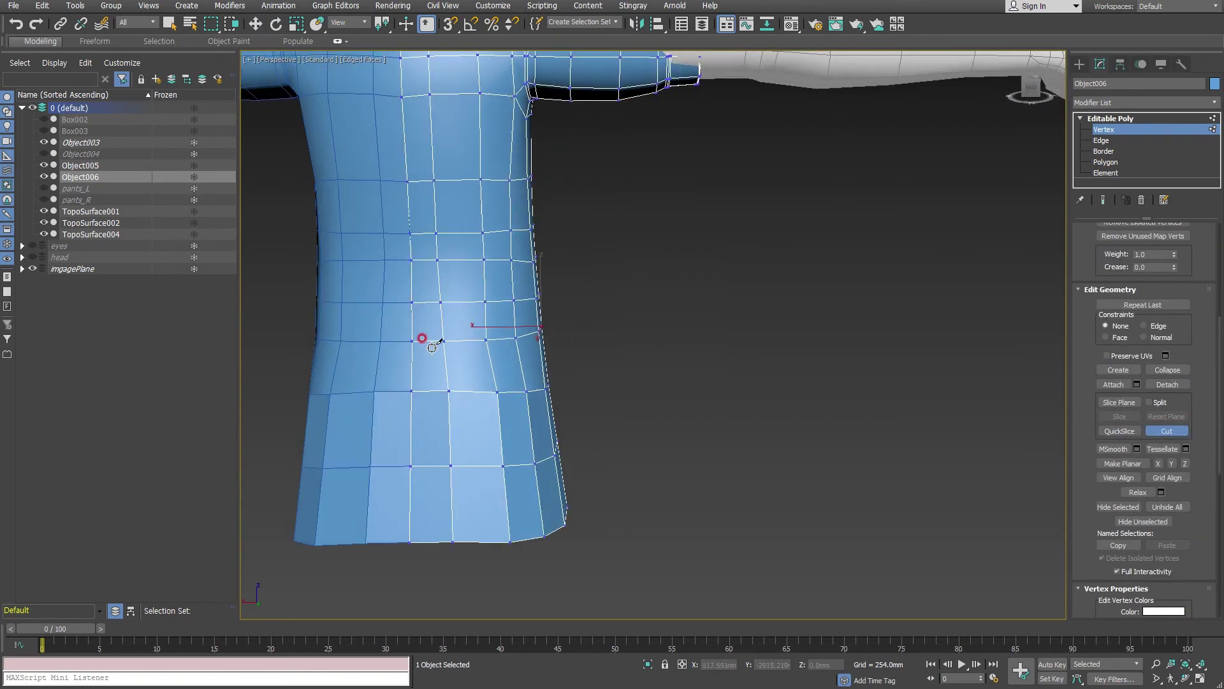
pyautogui.click(411, 342)
pyautogui.click(485, 346)
pyautogui.keyDown('alt'); pyautogui.moveTo(506, 342); pyautogui.dragTo(483, 346, button='middle'); pyautogui.keyUp('alt')
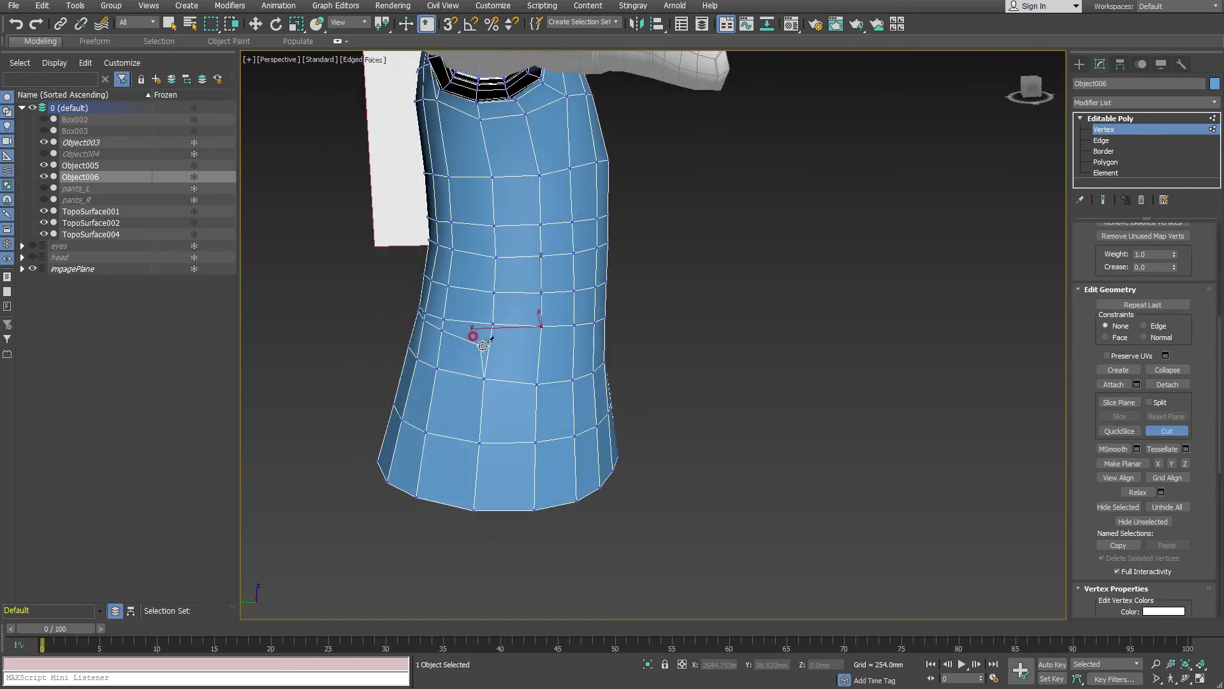
pyautogui.click(528, 342)
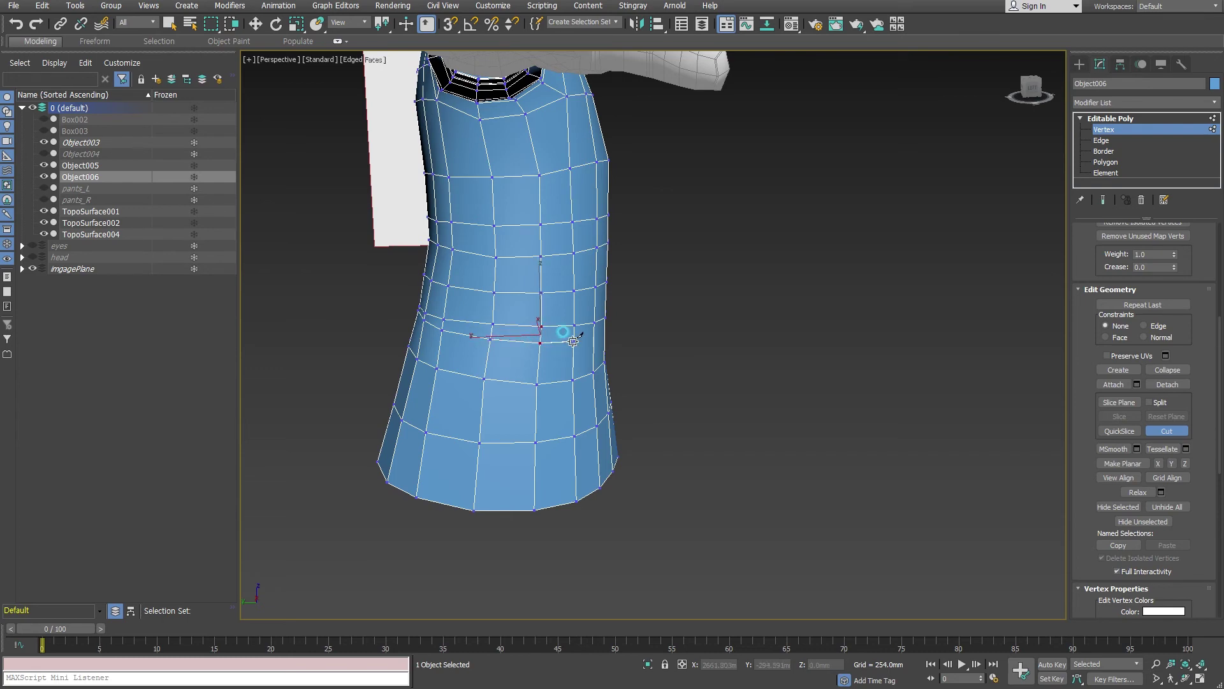
pyautogui.moveTo(573, 341)
pyautogui.keyDown('alt'); pyautogui.mouseDown(button='middle')
pyautogui.moveTo(489, 319)
pyautogui.moveTo(550, 341)
pyautogui.mouseUp(button='middle'); pyautogui.keyUp('alt')
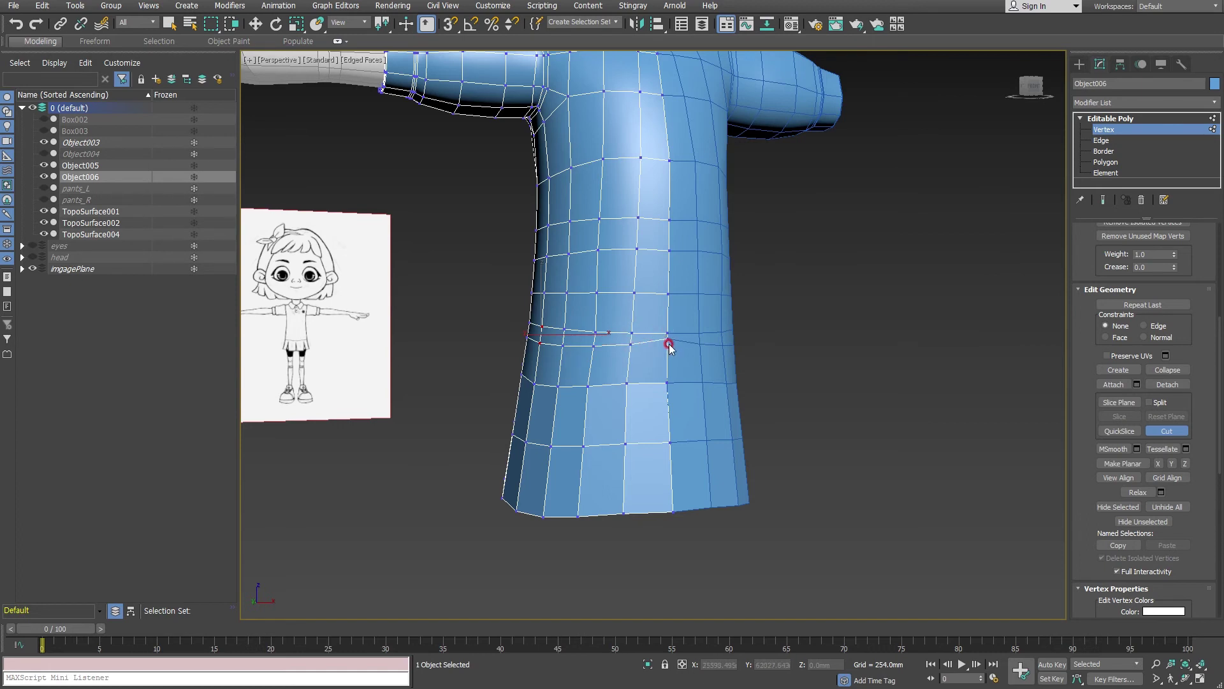
# - Select the new waist edge line to check it, then pick a vertex on it
pyautogui.press('2')
pyautogui.press('w')
pyautogui.click(634, 334)
pyautogui.doubleClick(641, 332)
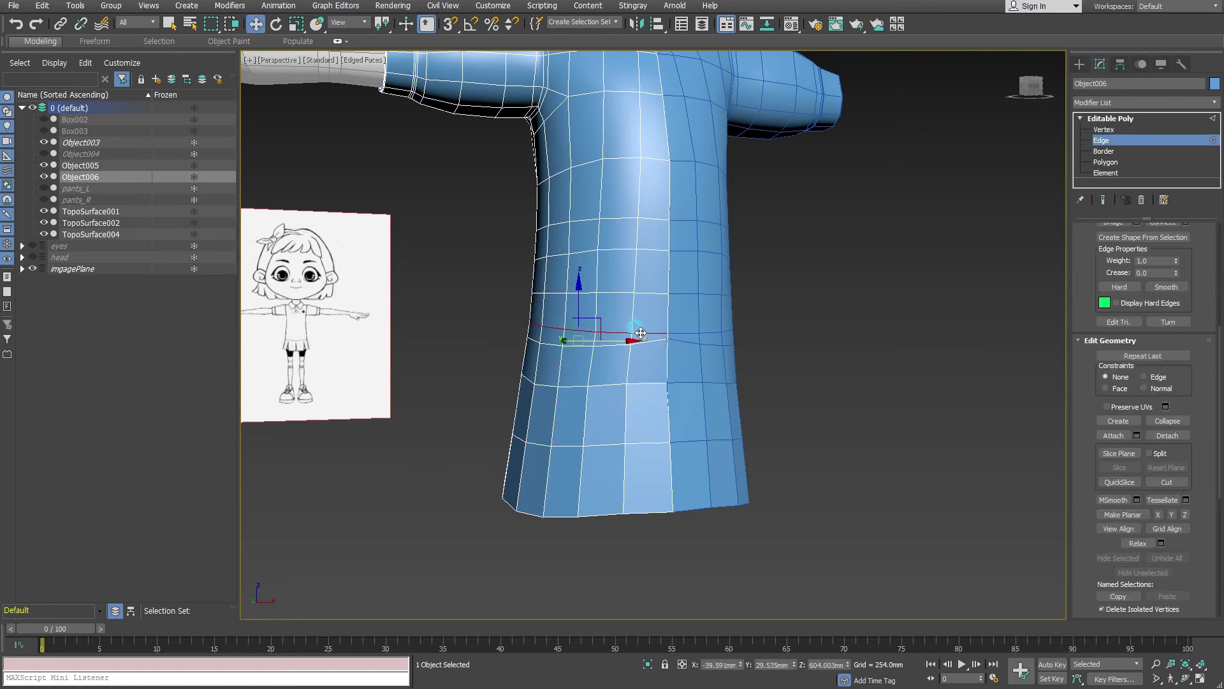
pyautogui.moveTo(640, 332)
pyautogui.keyDown('alt'); pyautogui.mouseDown(button='middle')
pyautogui.moveTo(623, 334)
pyautogui.moveTo(630, 341)
pyautogui.mouseUp(button='middle'); pyautogui.keyUp('alt')
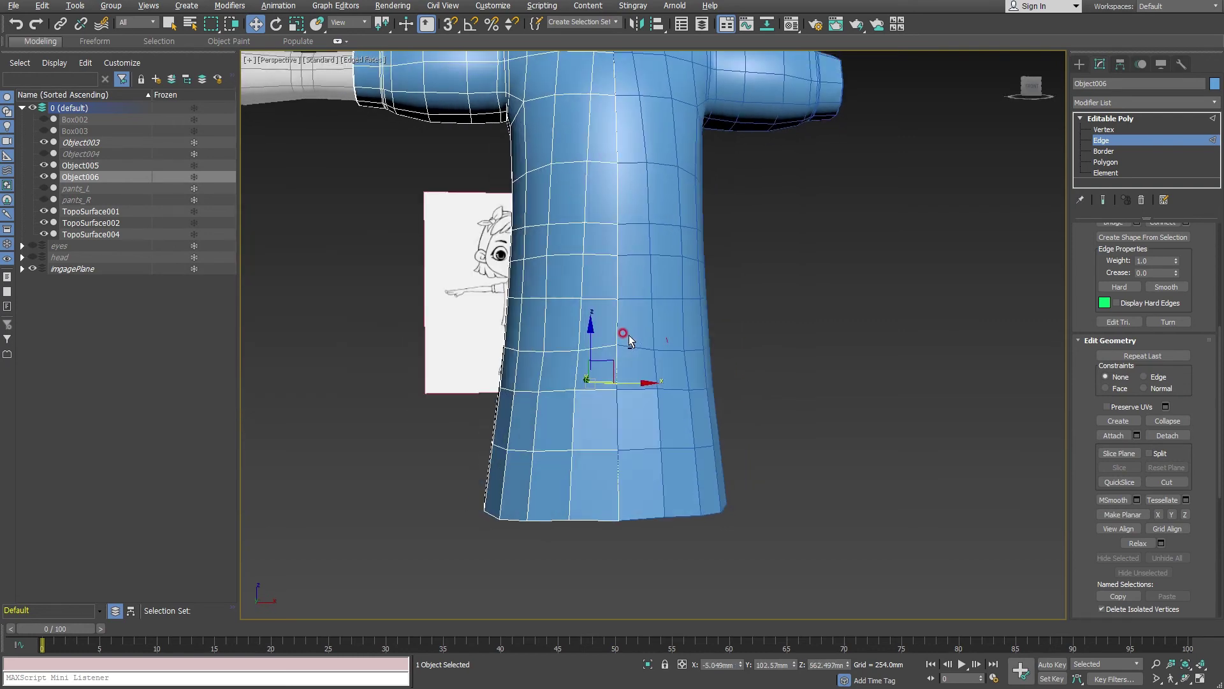
pyautogui.press('1')
pyautogui.click(618, 295)
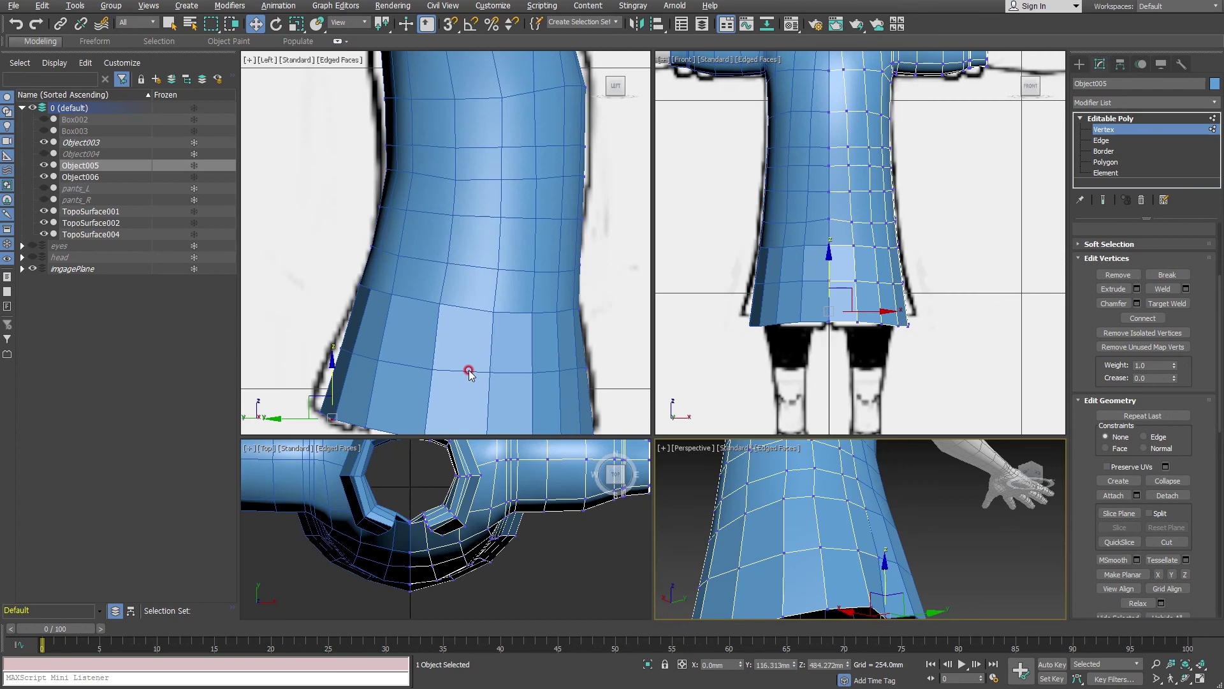
# - In the wireframe side view, shift one skirt vertex left and raise another
pyautogui.moveTo(469, 371); pyautogui.dragTo(533, 293, button='middle')
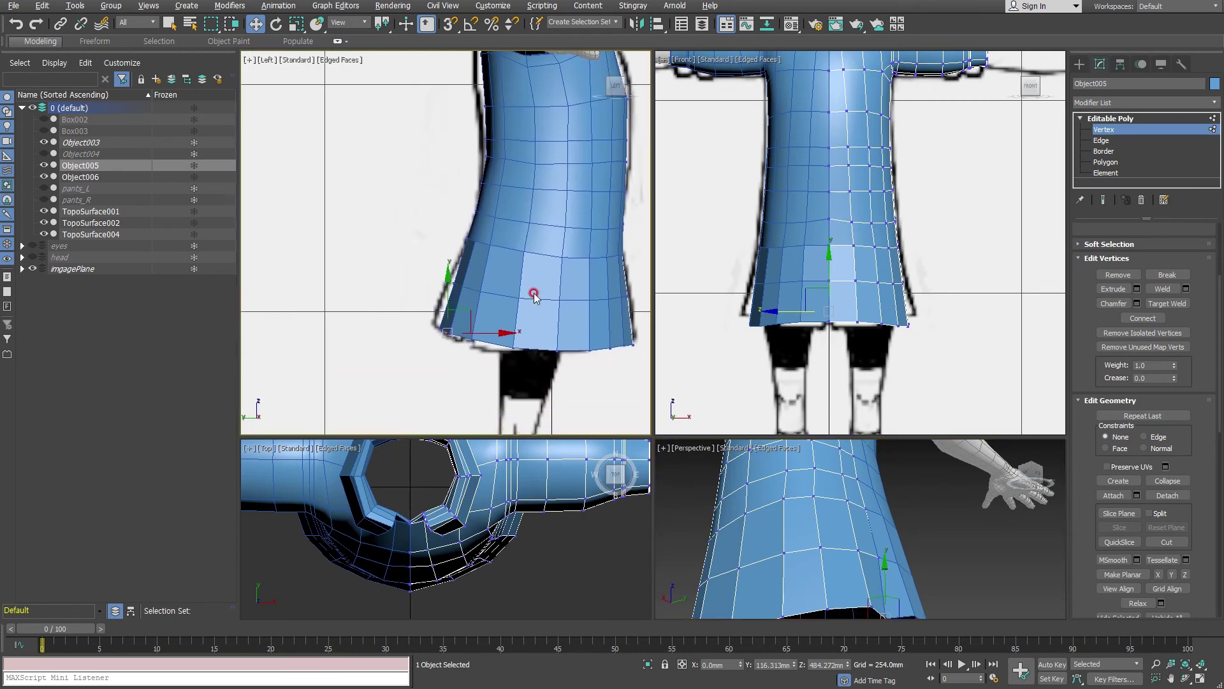
pyautogui.scroll(3, 508, 298)
pyautogui.press('F3')
pyautogui.moveTo(453, 354); pyautogui.dragTo(411, 350)
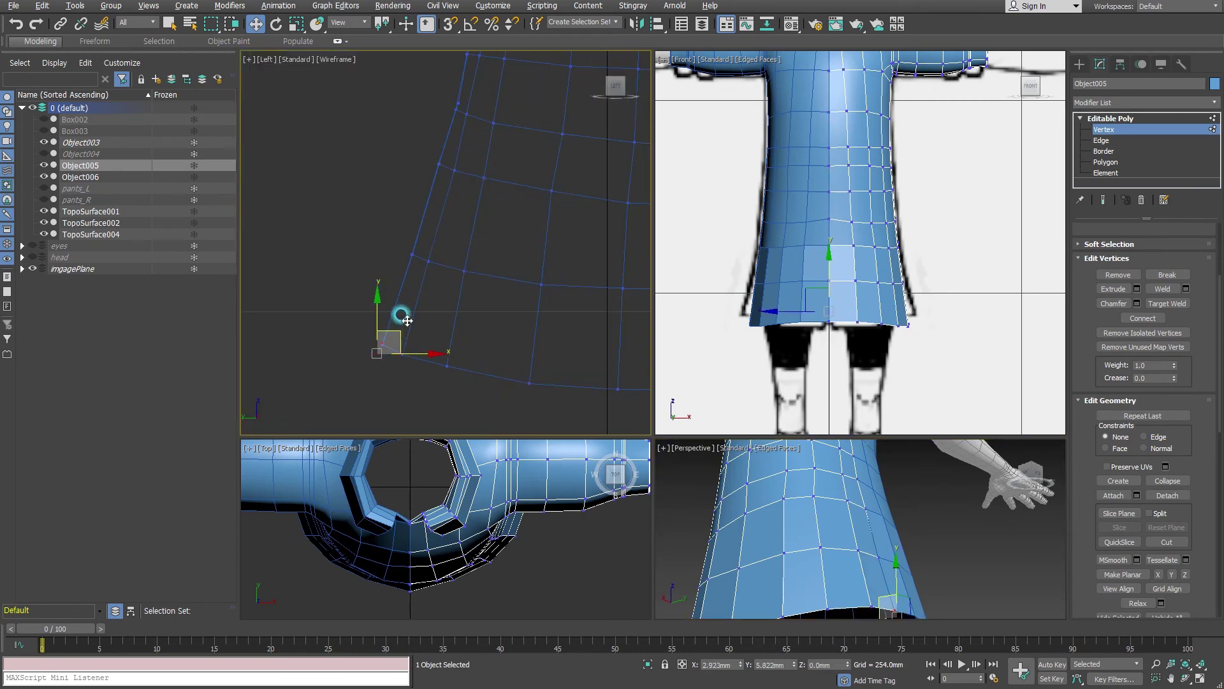
pyautogui.moveTo(404, 320); pyautogui.dragTo(407, 310)
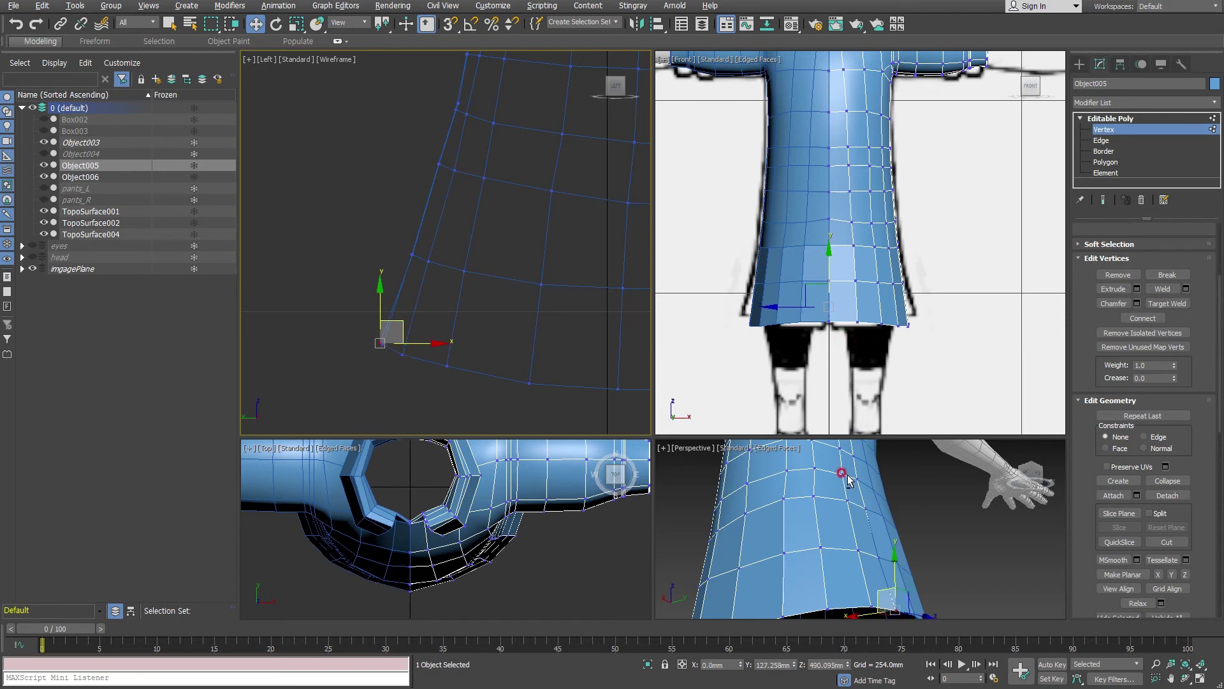
# - In maximized Perspective, select a skirt vertex and orbit around the skirt to check the flare
pyautogui.hotkey('alt', 'w')
pyautogui.moveTo(842, 480)
pyautogui.keyDown('alt'); pyautogui.mouseDown(button='middle')
pyautogui.moveTo(569, 298)
pyautogui.moveTo(560, 261)
pyautogui.mouseUp(button='middle'); pyautogui.keyUp('alt')
pyautogui.click(557, 278)
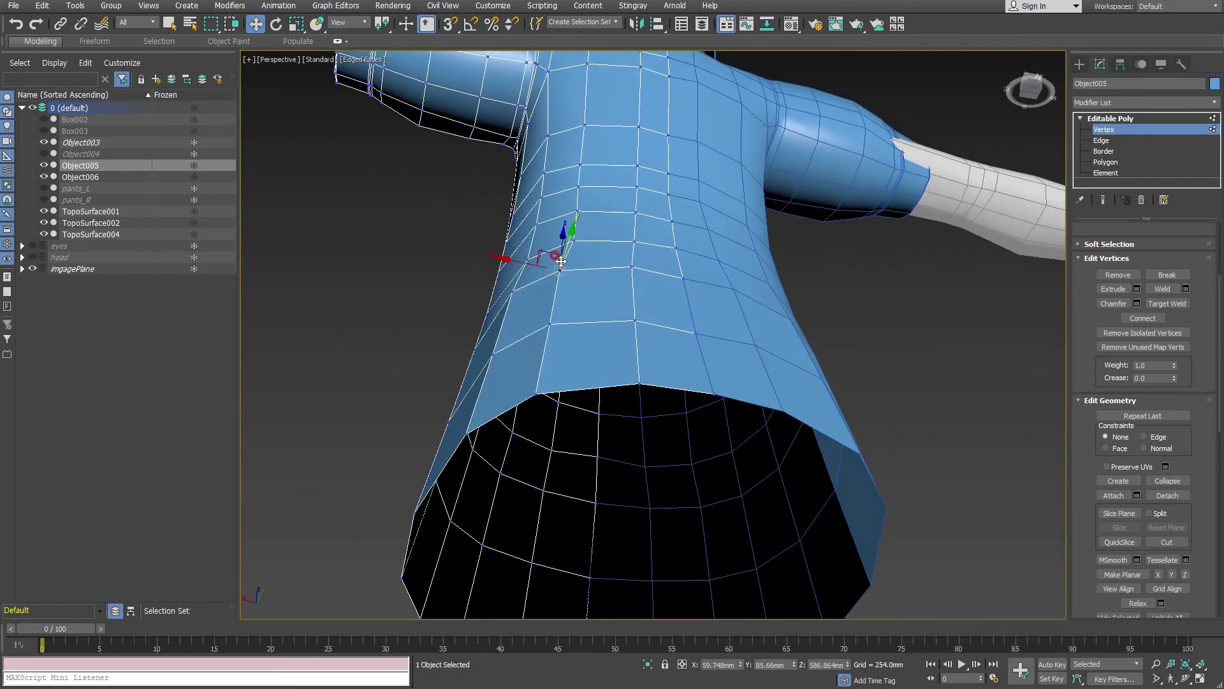
pyautogui.moveTo(589, 321)
pyautogui.keyDown('alt'); pyautogui.mouseDown(button='middle')
pyautogui.moveTo(648, 402)
pyautogui.moveTo(559, 353)
pyautogui.mouseUp(button='middle'); pyautogui.keyUp('alt')
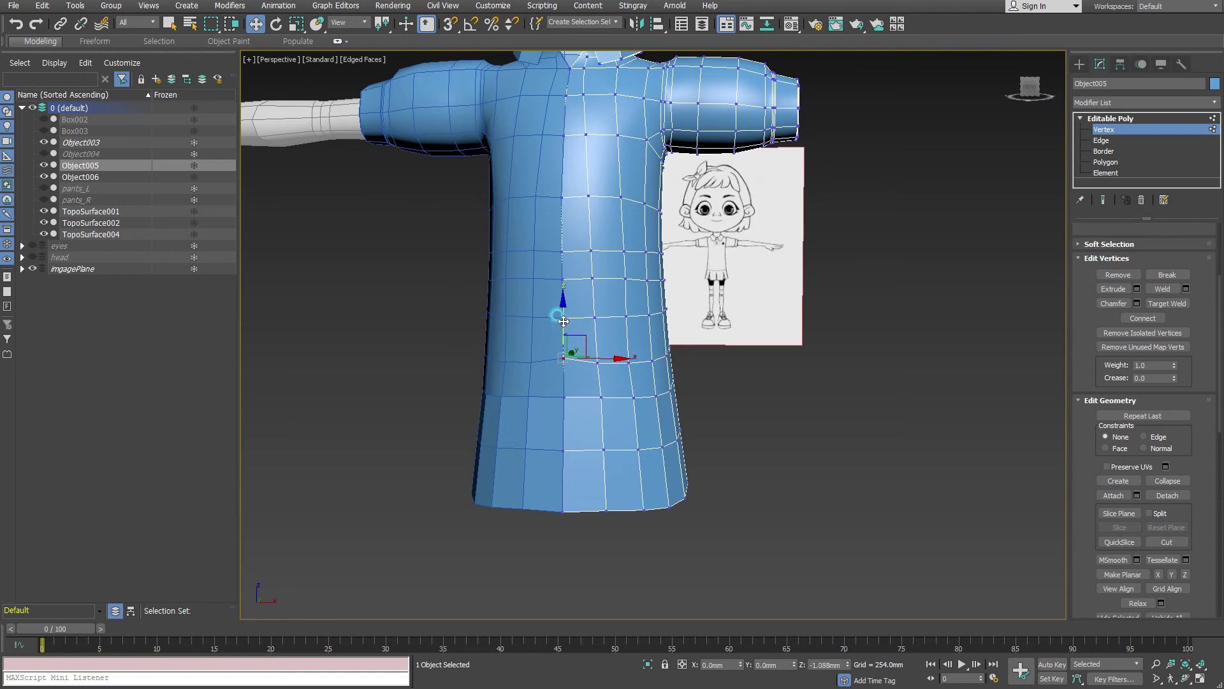
pyautogui.scroll(-2, 727, 391)
pyautogui.scroll(5, 686, 377)
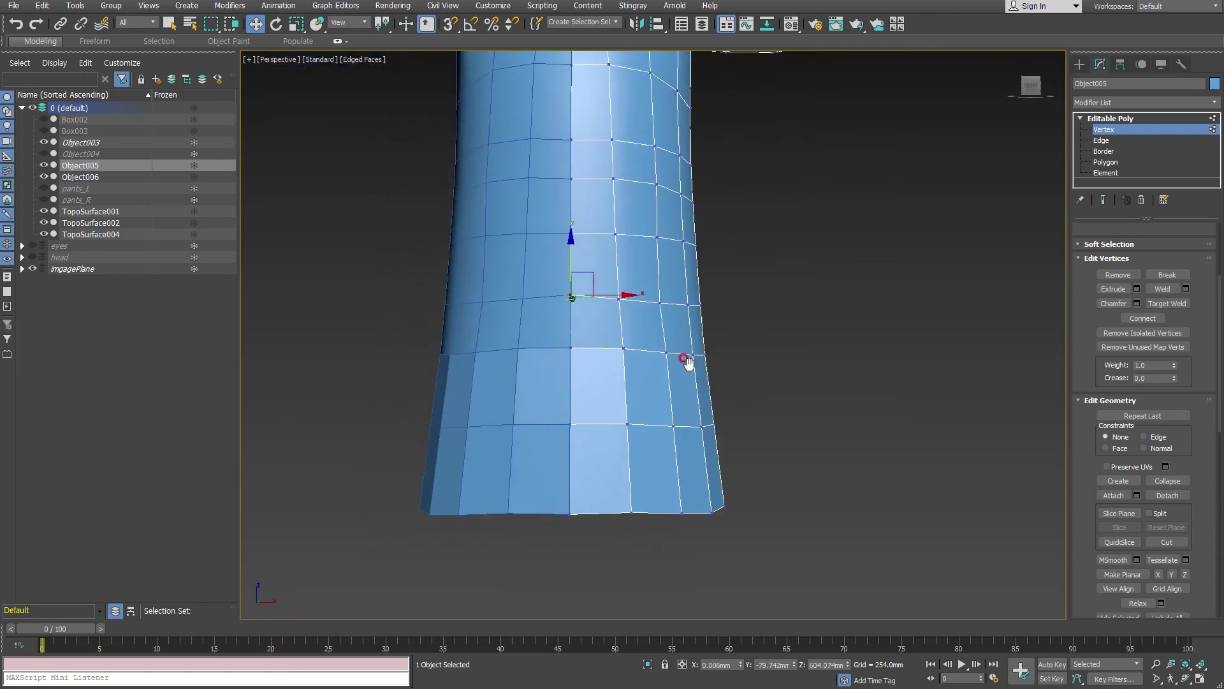
pyautogui.scroll(2, 680, 381)
# - Chamfer the waist edge loop by 2.286mm into a tight double loop, then deselect
pyautogui.click(1110, 141)
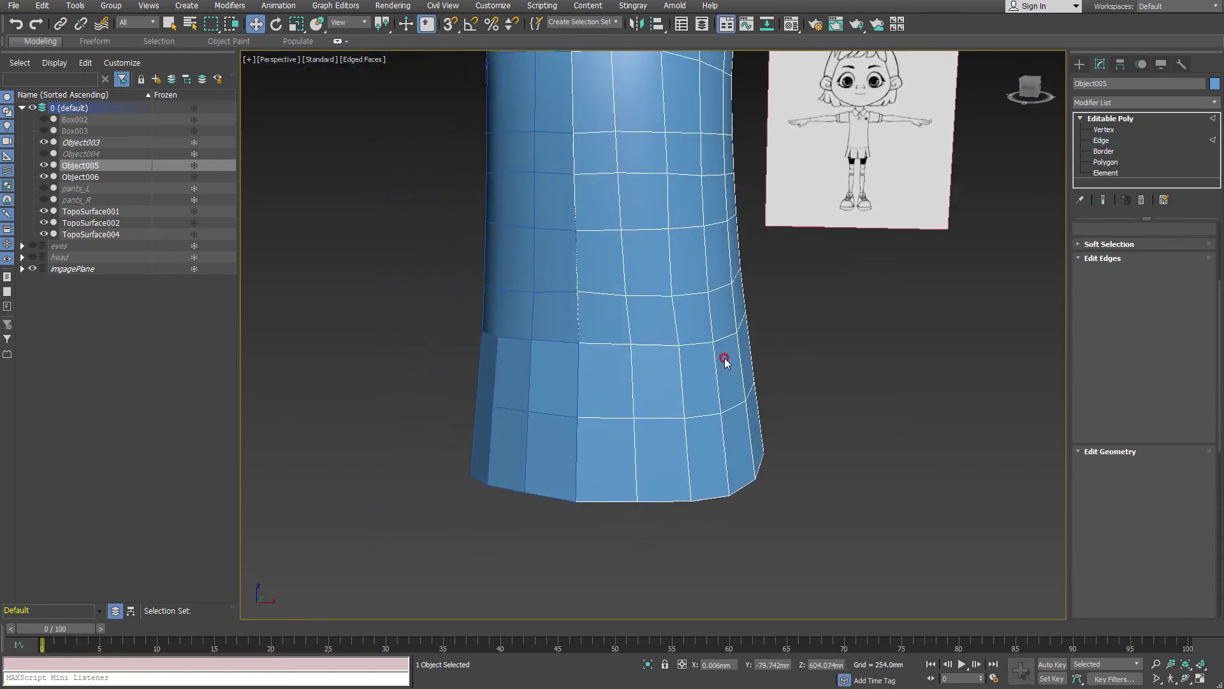
pyautogui.doubleClick(695, 342)
pyautogui.keyDown('alt'); pyautogui.moveTo(699, 342); pyautogui.dragTo(740, 365, button='middle'); pyautogui.keyUp('alt')
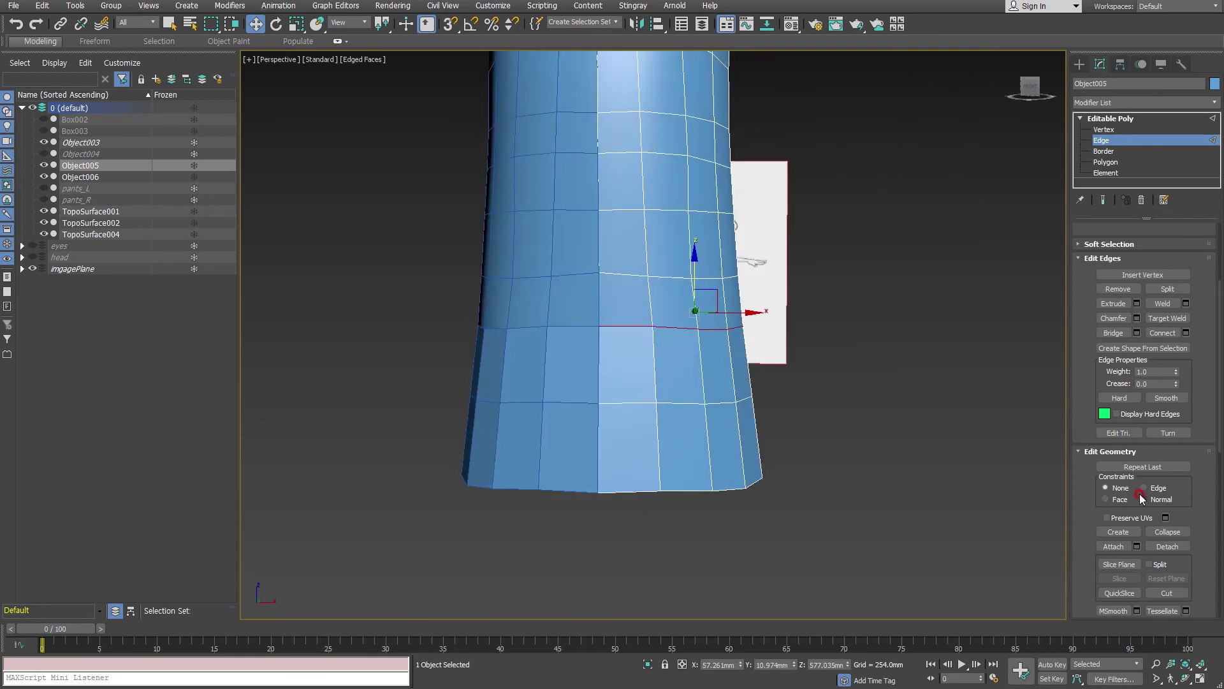
pyautogui.click(1136, 319)
pyautogui.moveTo(662, 361); pyautogui.dragTo(661, 357)
pyautogui.moveTo(785, 309); pyautogui.dragTo(784, 308)
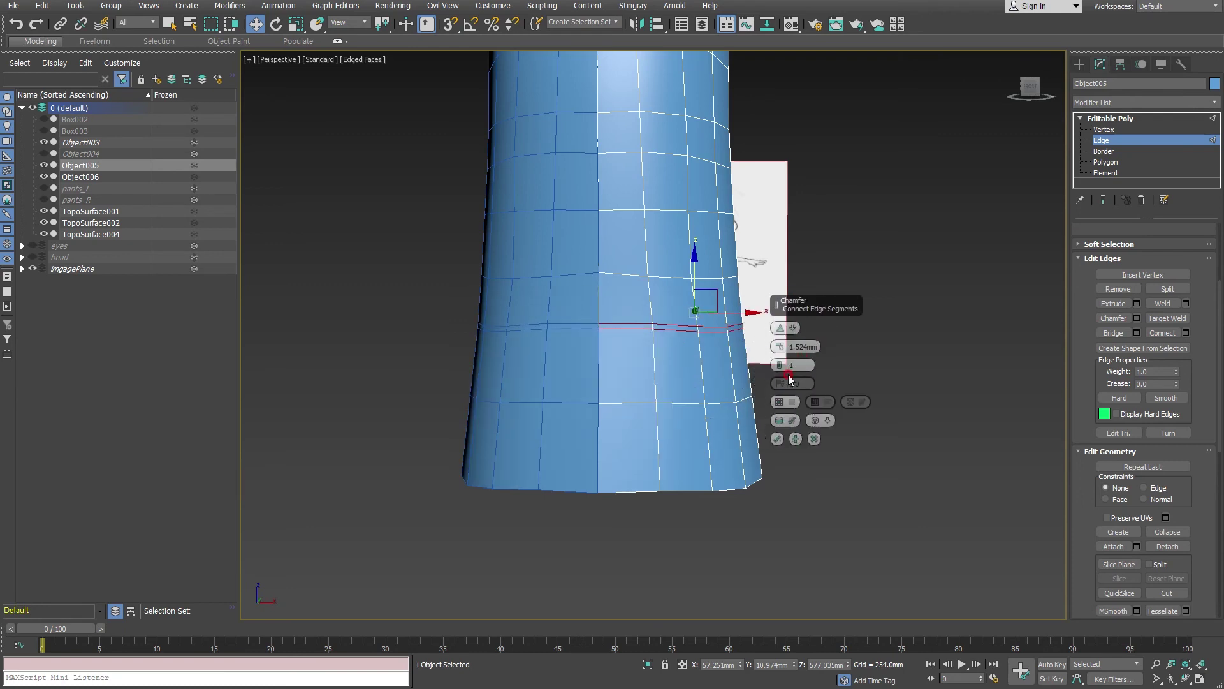
pyautogui.scroll(3, 719, 341)
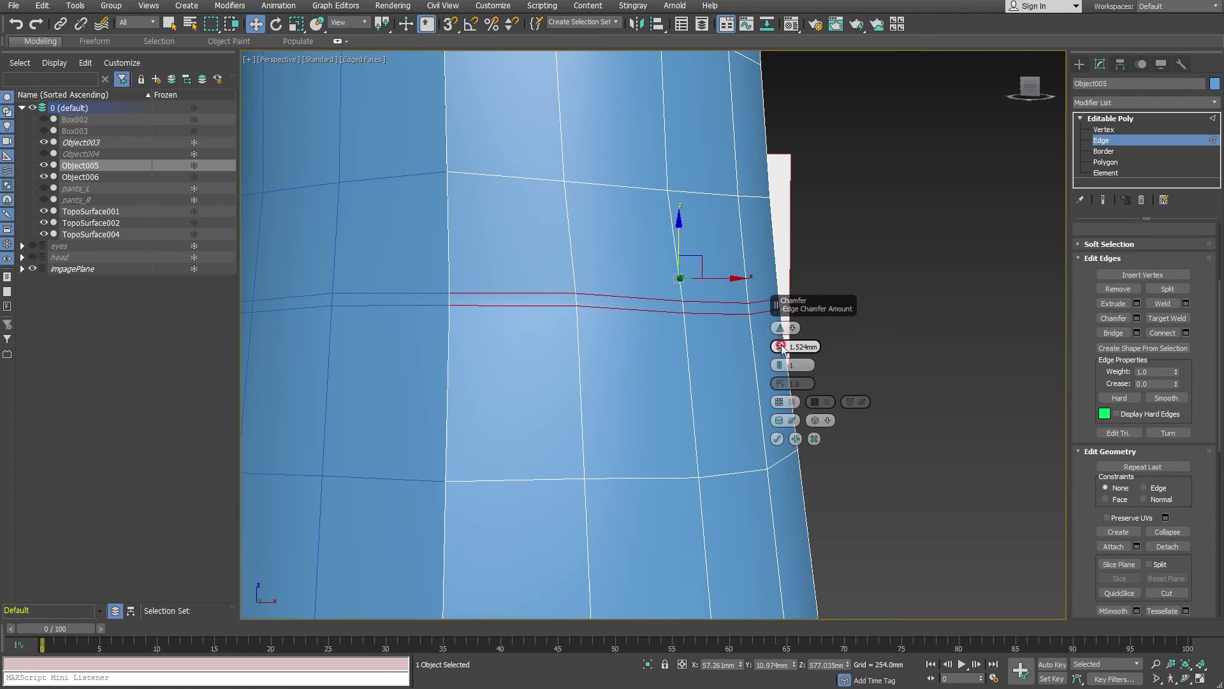
pyautogui.moveTo(781, 347); pyautogui.dragTo(760, 367)
pyautogui.scroll(-5, 759, 367)
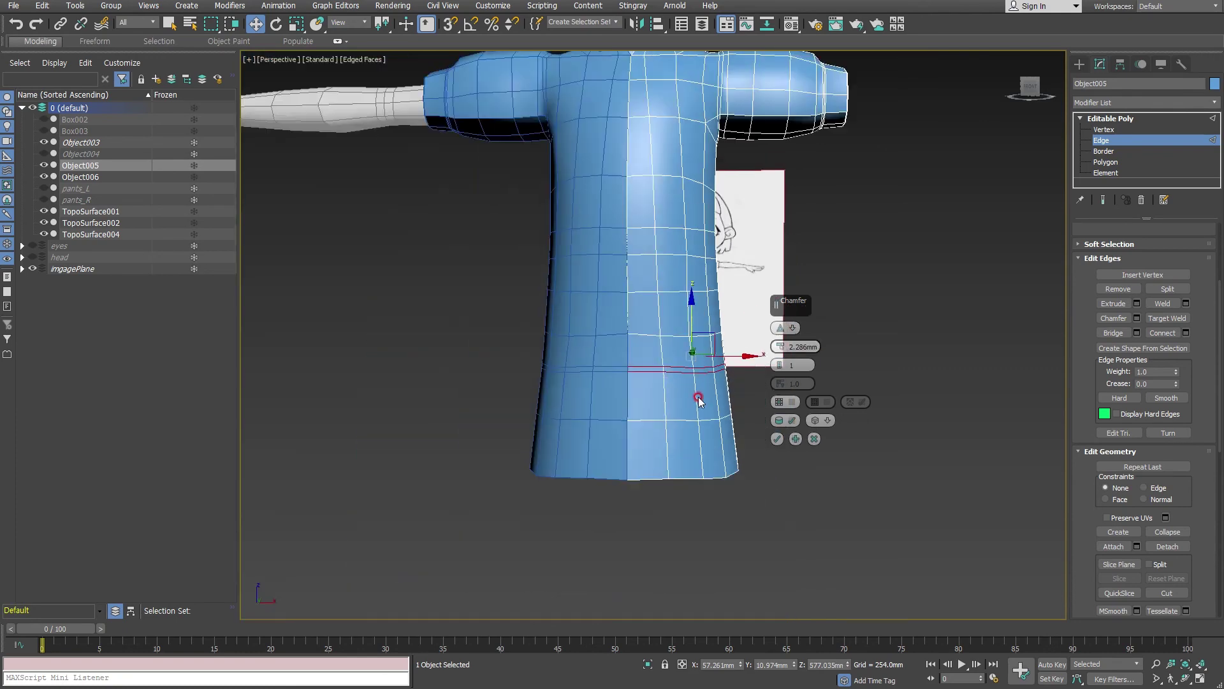
pyautogui.moveTo(702, 410)
pyautogui.keyDown('alt'); pyautogui.mouseDown(button='middle')
pyautogui.moveTo(566, 422)
pyautogui.moveTo(821, 480)
pyautogui.mouseUp(button='middle'); pyautogui.keyUp('alt')
pyautogui.click(777, 439)
pyautogui.moveTo(642, 435)
pyautogui.keyDown('alt'); pyautogui.mouseDown(button='middle')
pyautogui.moveTo(774, 442)
pyautogui.moveTo(812, 499)
pyautogui.moveTo(667, 455)
pyautogui.moveTo(602, 454)
pyautogui.moveTo(778, 457)
pyautogui.mouseUp(button='middle'); pyautogui.keyUp('alt')
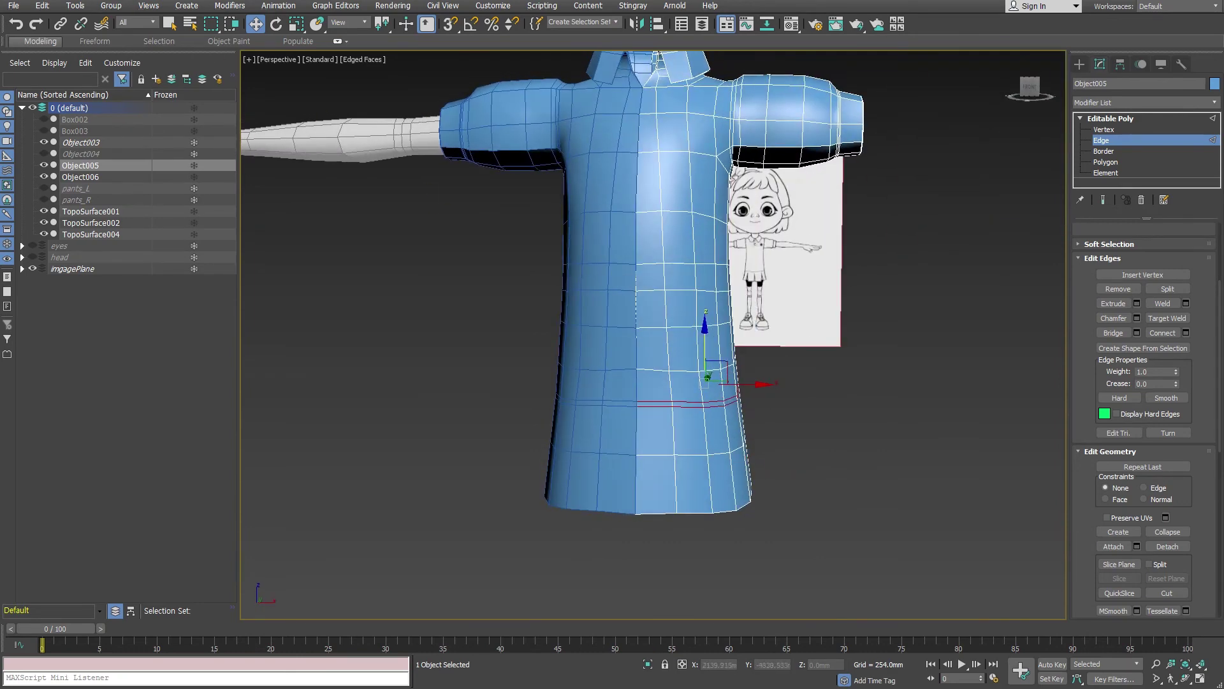
pyautogui.hotkey('ctrl', 'd')
# - Select the shirt mesh, pick a sleeve lower-edge vertex and orbit around the collar
pyautogui.keyDown('alt'); pyautogui.moveTo(760, 100); pyautogui.dragTo(779, 100, button='middle'); pyautogui.keyUp('alt')
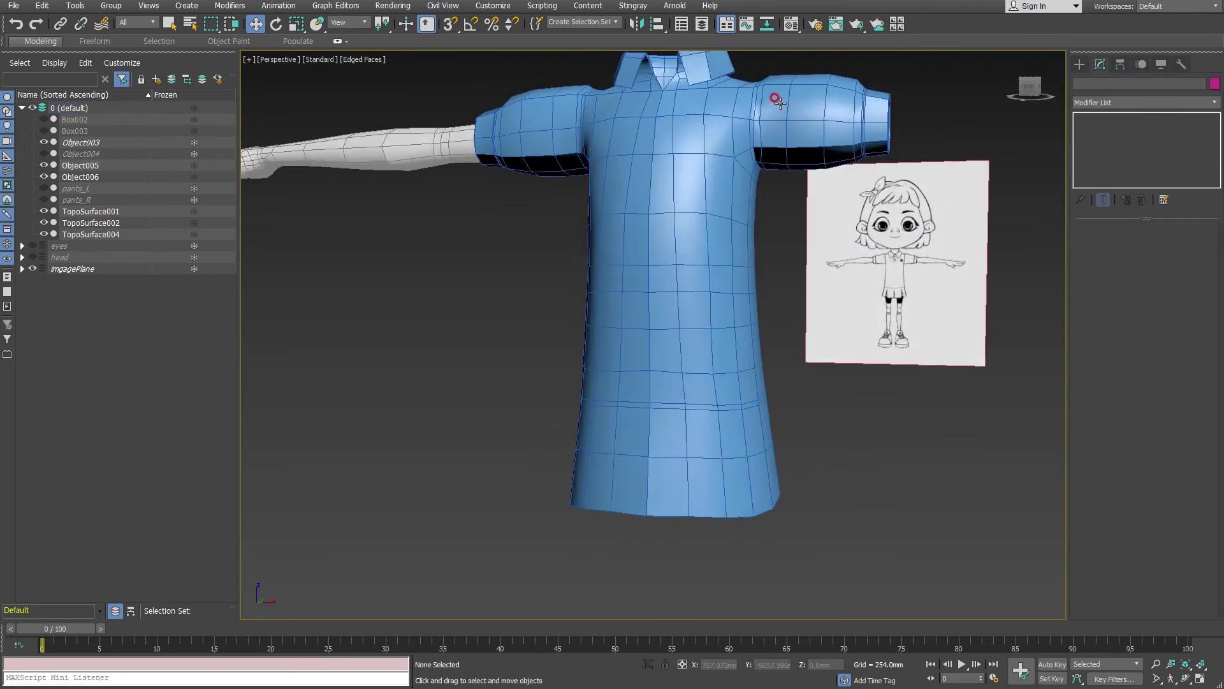
pyautogui.click(779, 102)
pyautogui.press('1')
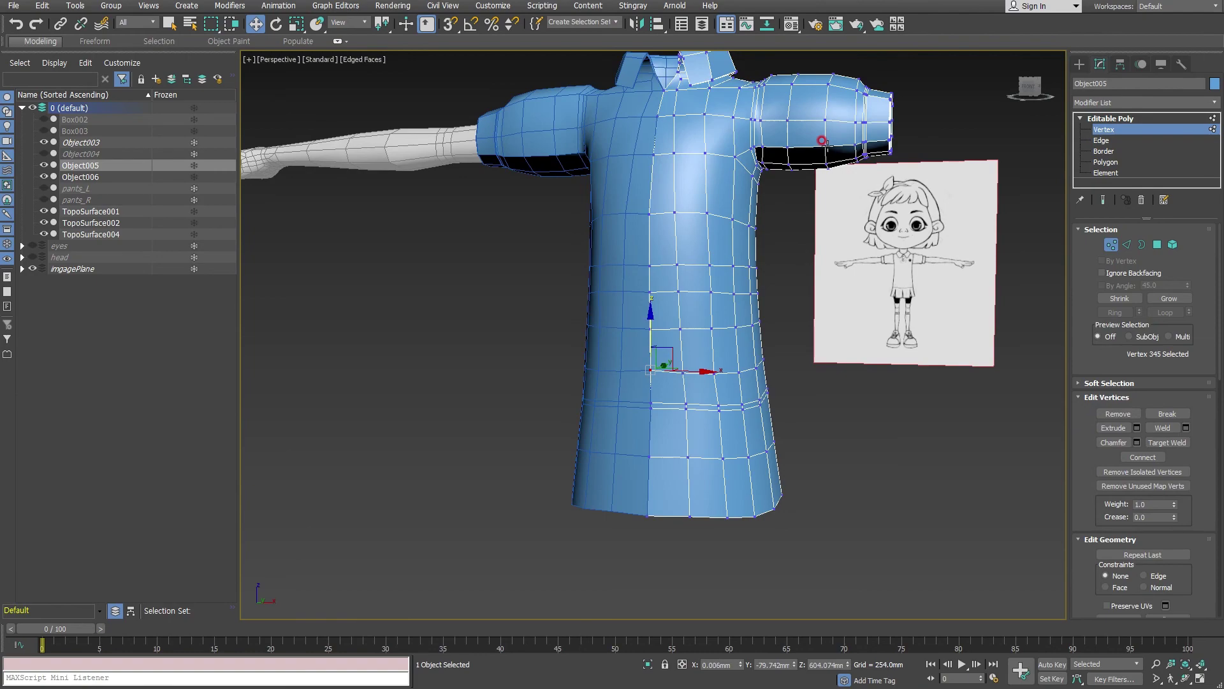
pyautogui.moveTo(843, 171)
pyautogui.keyDown('alt'); pyautogui.mouseDown(button='middle')
pyautogui.moveTo(743, 159)
pyautogui.moveTo(778, 130)
pyautogui.moveTo(855, 166)
pyautogui.moveTo(855, 131)
pyautogui.moveTo(874, 136)
pyautogui.moveTo(782, 151)
pyautogui.mouseUp(button='middle'); pyautogui.keyUp('alt')
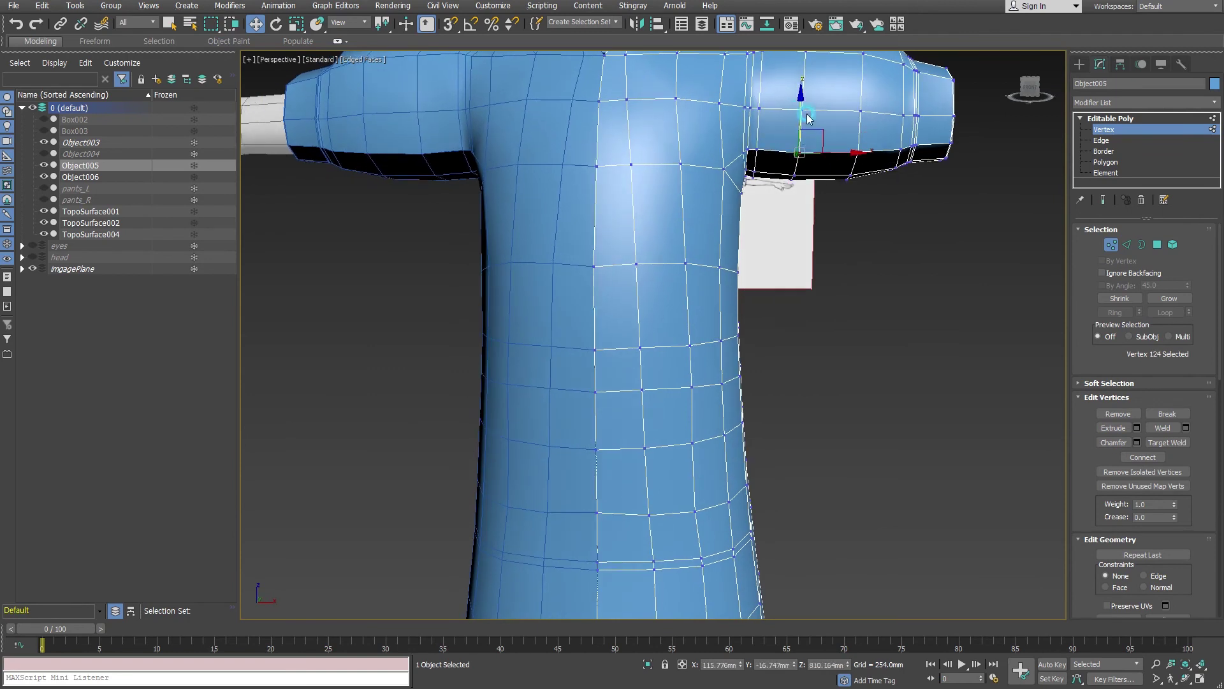
pyautogui.click(856, 148)
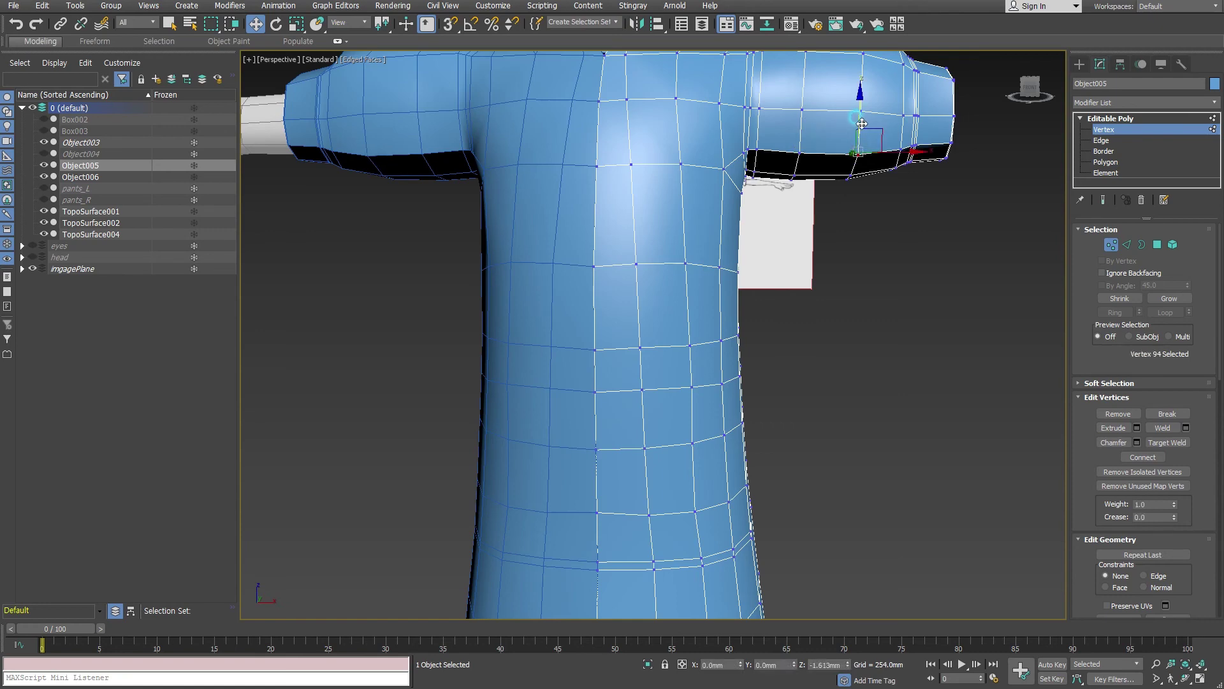
pyautogui.scroll(-5, 861, 123)
pyautogui.moveTo(861, 123)
pyautogui.keyDown('alt'); pyautogui.mouseDown(button='middle')
pyautogui.moveTo(815, 265)
pyautogui.moveTo(900, 251)
pyautogui.moveTo(749, 258)
pyautogui.mouseUp(button='middle'); pyautogui.keyUp('alt')
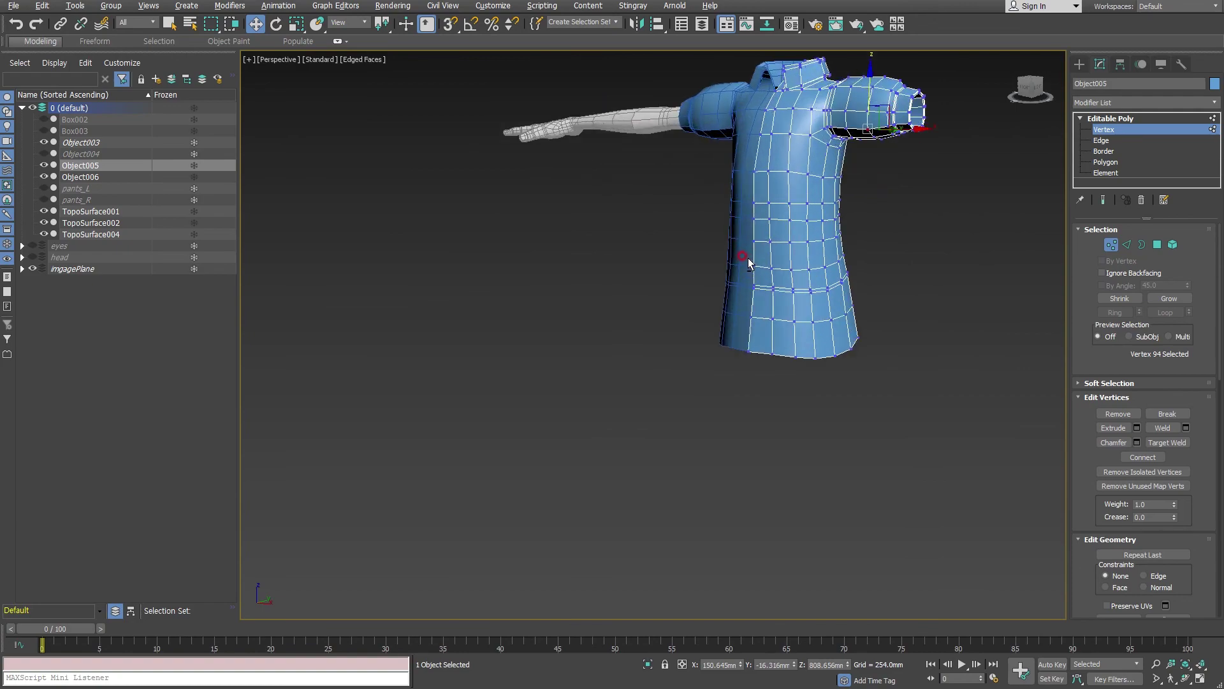
pyautogui.moveTo(809, 231)
pyautogui.keyDown('alt'); pyautogui.mouseDown(button='middle')
pyautogui.moveTo(732, 273)
pyautogui.moveTo(722, 252)
pyautogui.moveTo(667, 281)
pyautogui.moveTo(733, 232)
pyautogui.moveTo(733, 211)
pyautogui.mouseUp(button='middle'); pyautogui.keyUp('alt')
pyautogui.press('1')
pyautogui.scroll(2, 721, 251)
pyautogui.scroll(3, 722, 252)
# - Reselect the shirt in Vertex mode, pick a collar vertex and orbit around the collar's back
pyautogui.click(1104, 130)
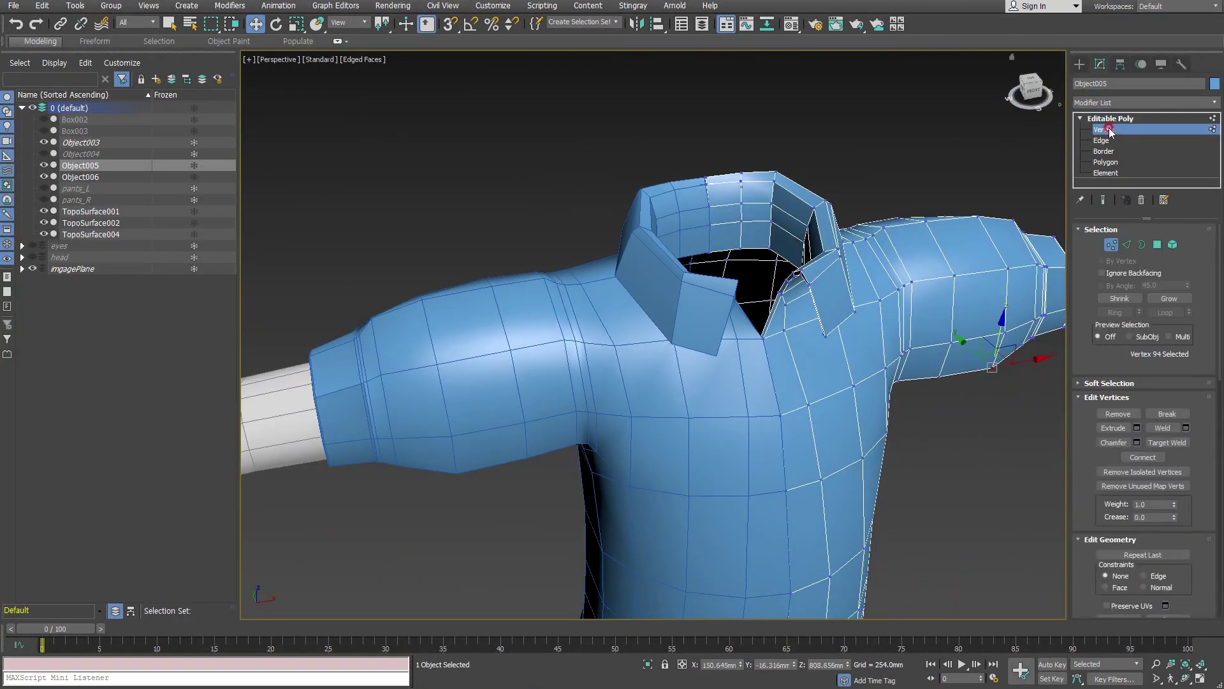
pyautogui.keyDown('alt'); pyautogui.moveTo(848, 197); pyautogui.dragTo(770, 151, button='middle'); pyautogui.keyUp('alt')
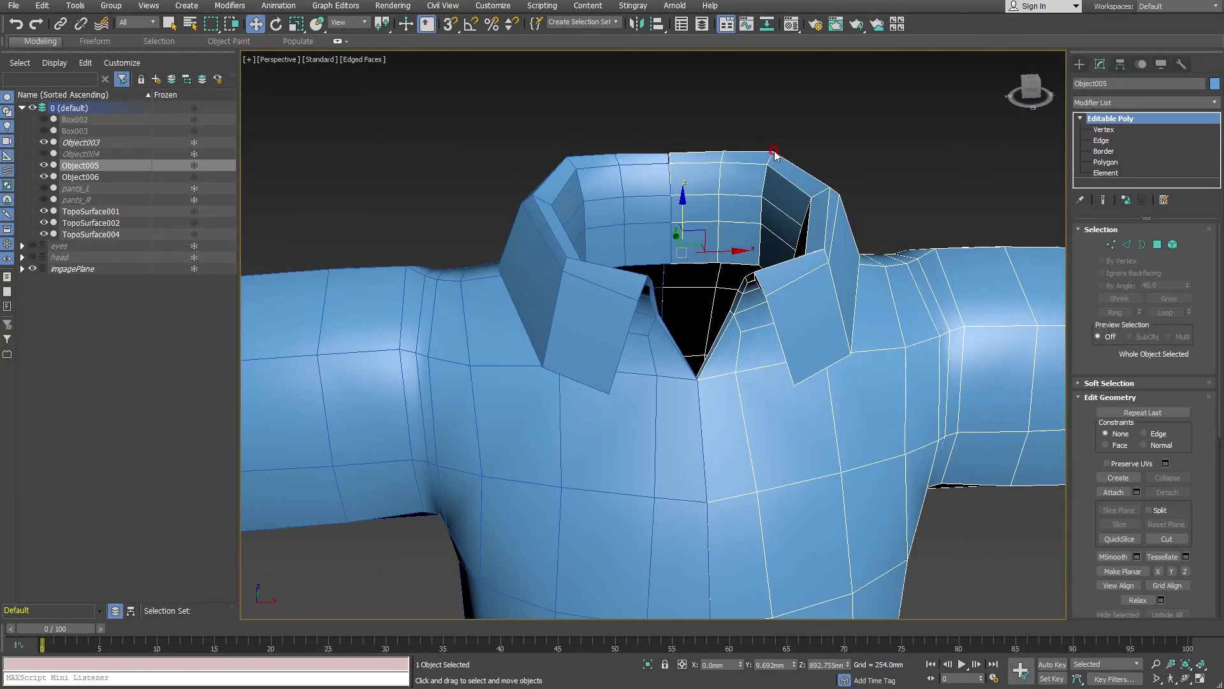
pyautogui.click(774, 153)
pyautogui.click(774, 155)
pyautogui.press('1')
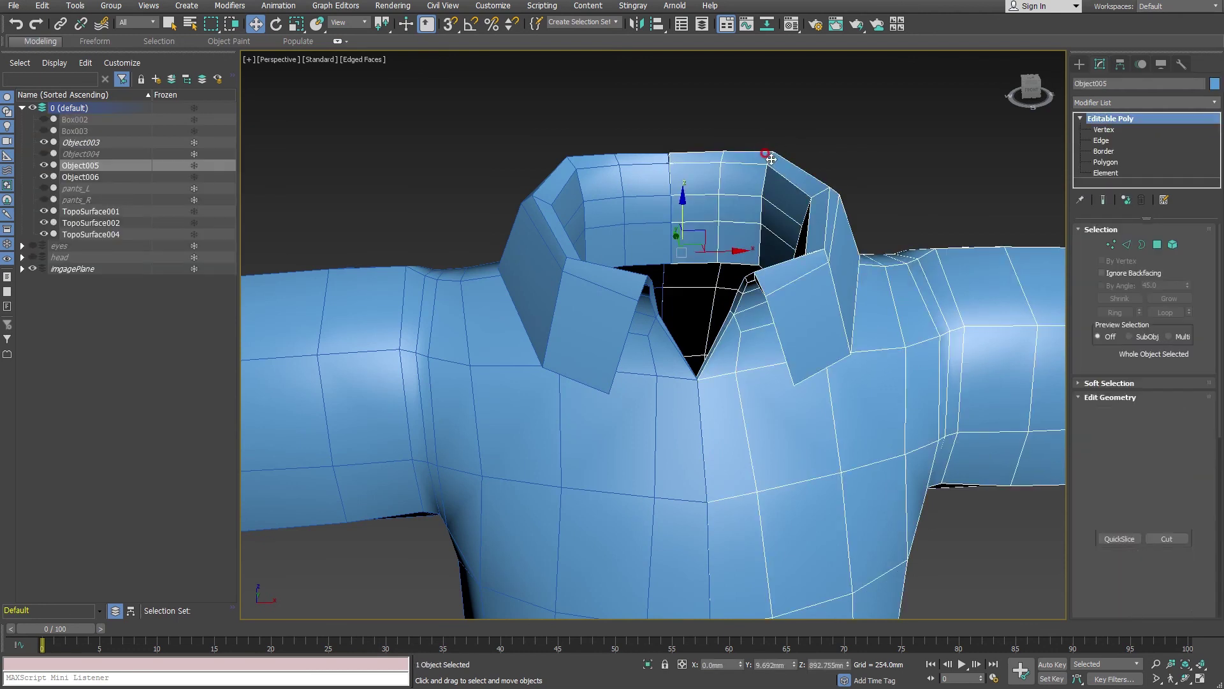
pyautogui.click(769, 148)
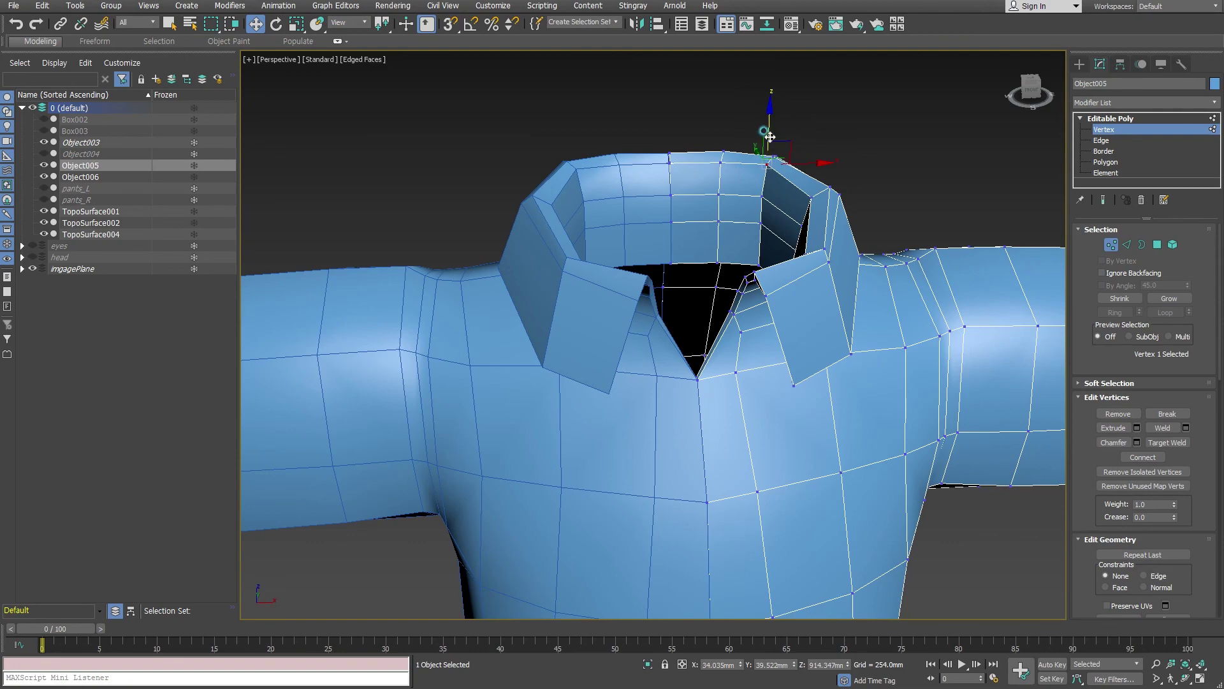
pyautogui.moveTo(770, 140)
pyautogui.keyDown('alt'); pyautogui.mouseDown(button='middle')
pyautogui.moveTo(968, 215)
pyautogui.moveTo(827, 204)
pyautogui.mouseUp(button='middle'); pyautogui.keyUp('alt')
pyautogui.scroll(3, 803, 168)
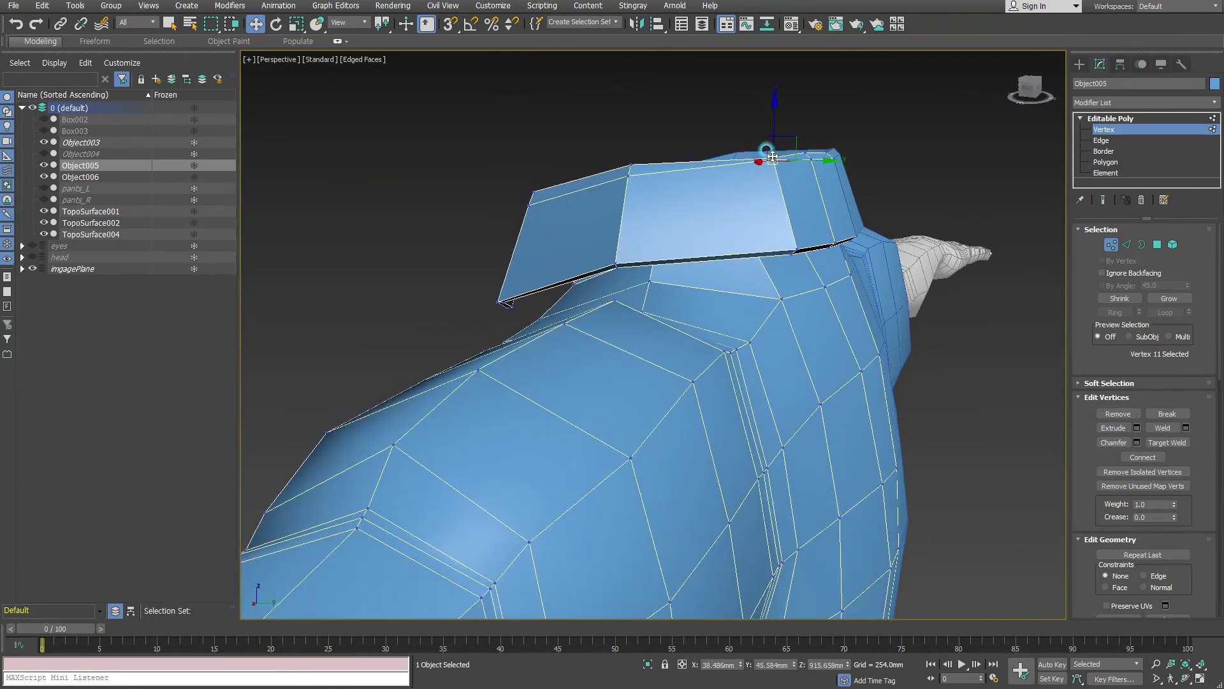
pyautogui.moveTo(777, 136)
pyautogui.keyDown('alt'); pyautogui.mouseDown(button='middle')
pyautogui.moveTo(816, 179)
pyautogui.moveTo(794, 191)
pyautogui.mouseUp(button='middle'); pyautogui.keyUp('alt')
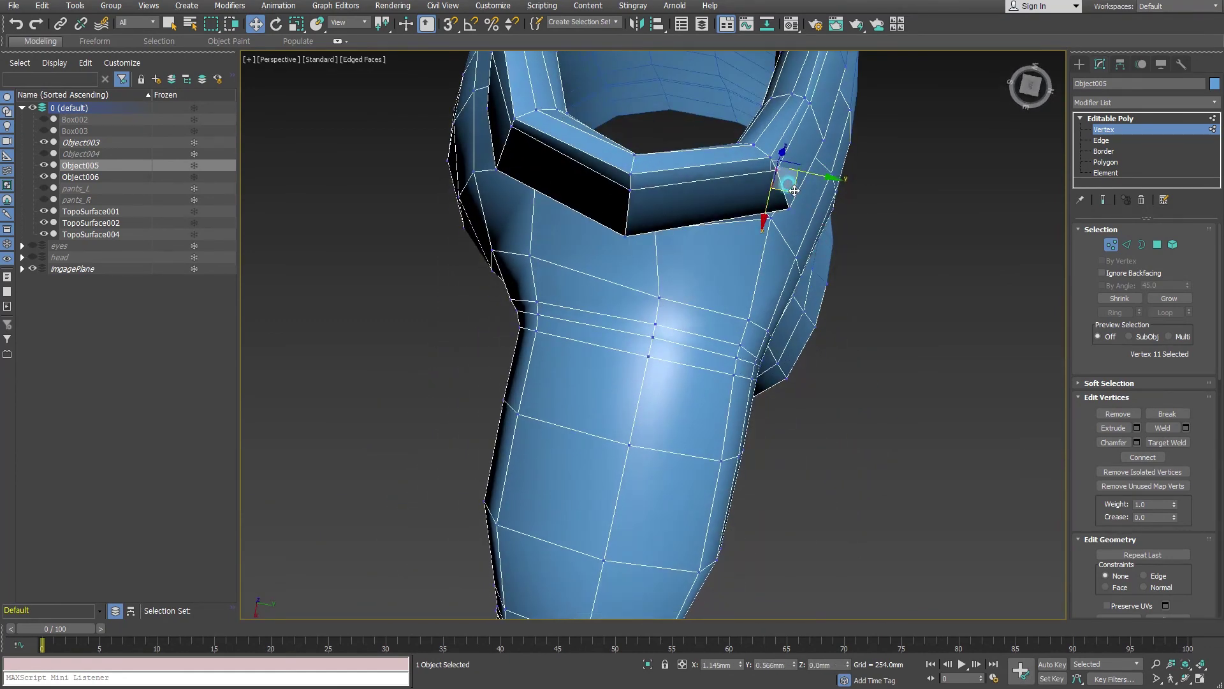
pyautogui.keyDown('alt'); pyautogui.moveTo(861, 150); pyautogui.dragTo(752, 270, button='middle'); pyautogui.keyUp('alt')
pyautogui.moveTo(716, 312)
pyautogui.mouseDown(button='middle')
pyautogui.moveTo(751, 291)
pyautogui.moveTo(746, 281)
pyautogui.mouseUp(button='middle')
# - Move two collar-base vertices about 4.5mm, then return to whole-object editing
pyautogui.click(707, 278)
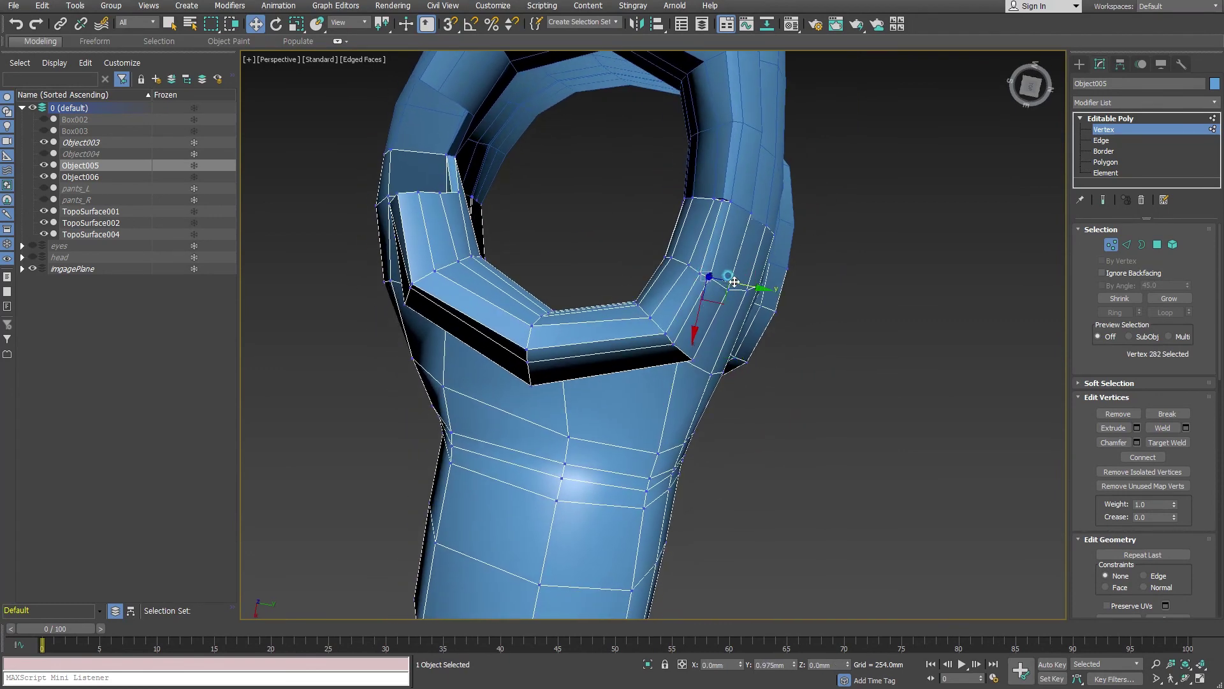
pyautogui.click(732, 201)
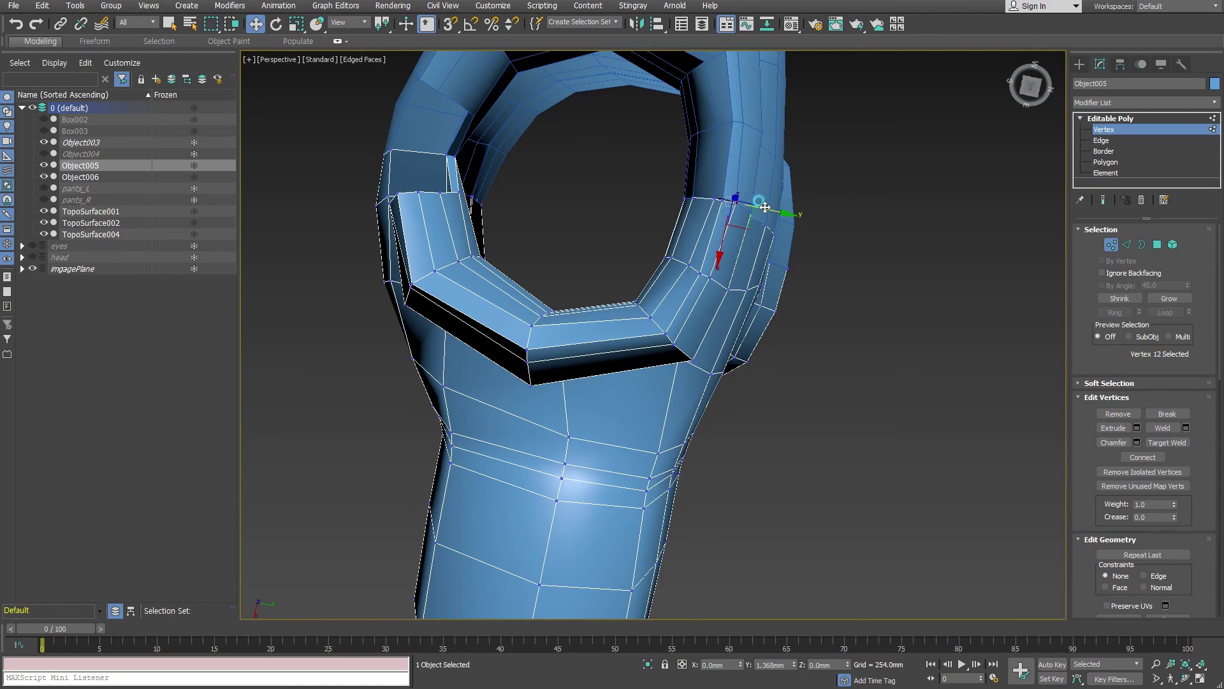
pyautogui.click(757, 210)
pyautogui.moveTo(783, 217)
pyautogui.keyDown('alt'); pyautogui.mouseDown(button='middle')
pyautogui.moveTo(752, 315)
pyautogui.moveTo(629, 268)
pyautogui.mouseUp(button='middle'); pyautogui.keyUp('alt')
pyautogui.press('F3')
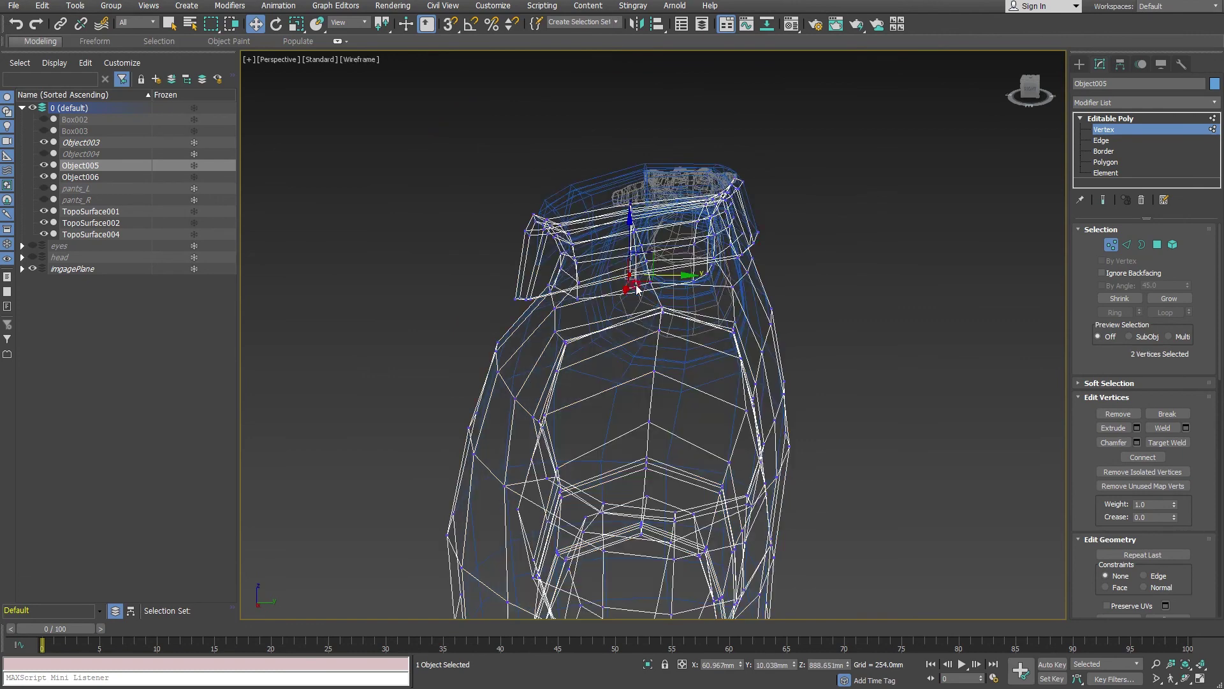
pyautogui.press('F3')
pyautogui.moveTo(679, 275); pyautogui.dragTo(692, 275)
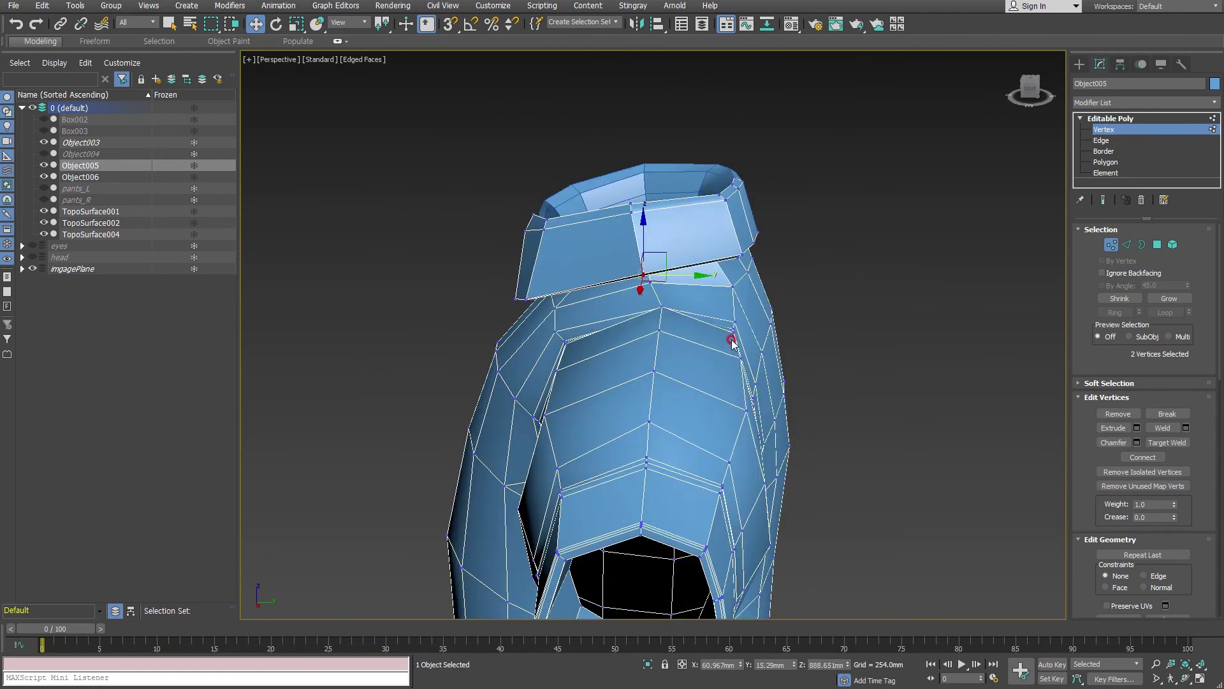
pyautogui.moveTo(732, 339)
pyautogui.keyDown('alt'); pyautogui.mouseDown(button='middle')
pyautogui.moveTo(755, 431)
pyautogui.moveTo(837, 365)
pyautogui.moveTo(886, 347)
pyautogui.moveTo(818, 355)
pyautogui.moveTo(777, 338)
pyautogui.moveTo(809, 328)
pyautogui.moveTo(855, 348)
pyautogui.mouseUp(button='middle'); pyautogui.keyUp('alt')
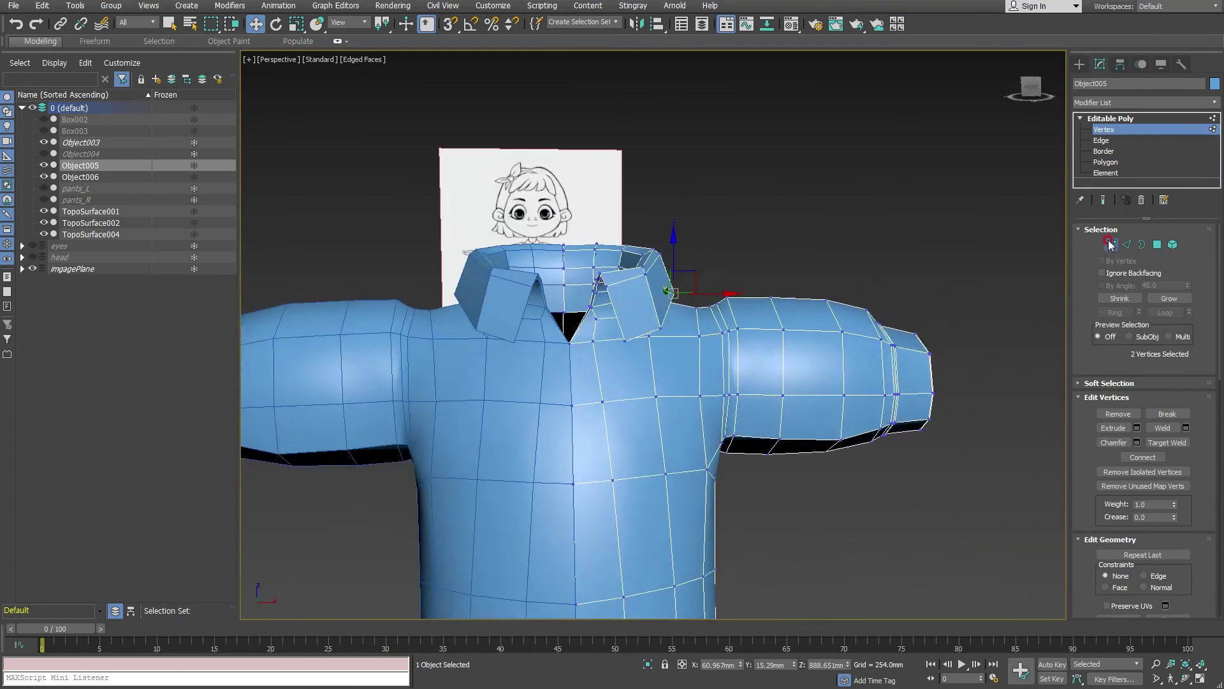
pyautogui.click(1100, 130)
pyautogui.scroll(-5, 691, 511)
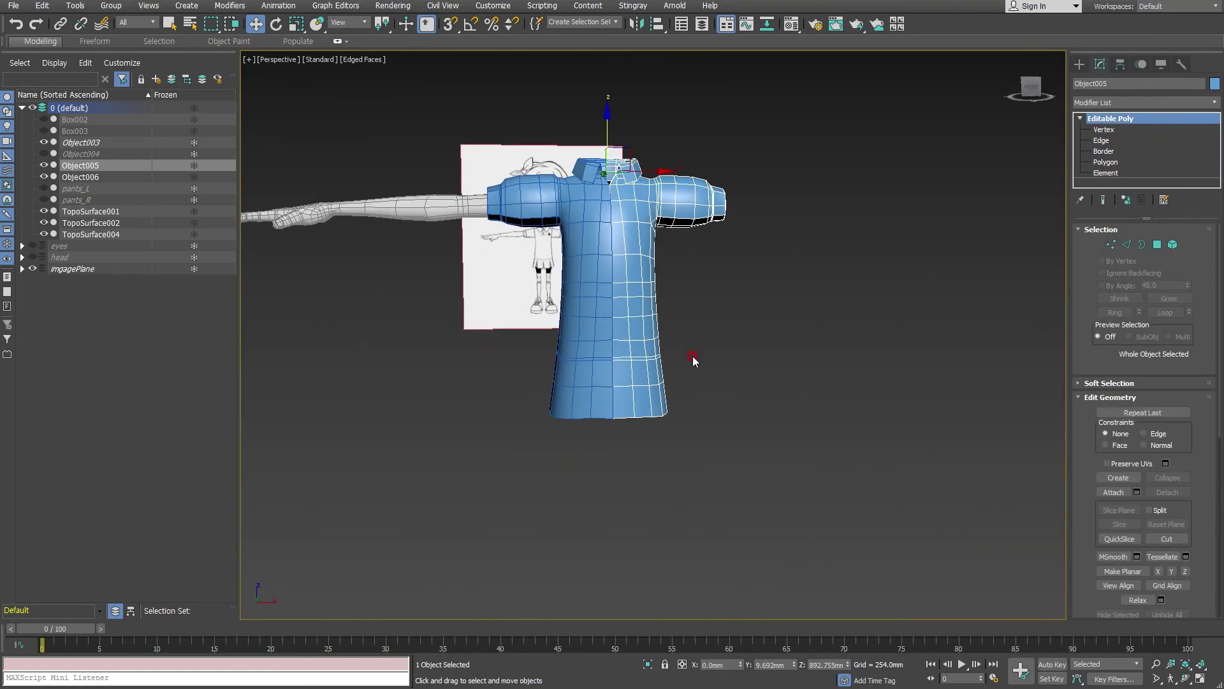